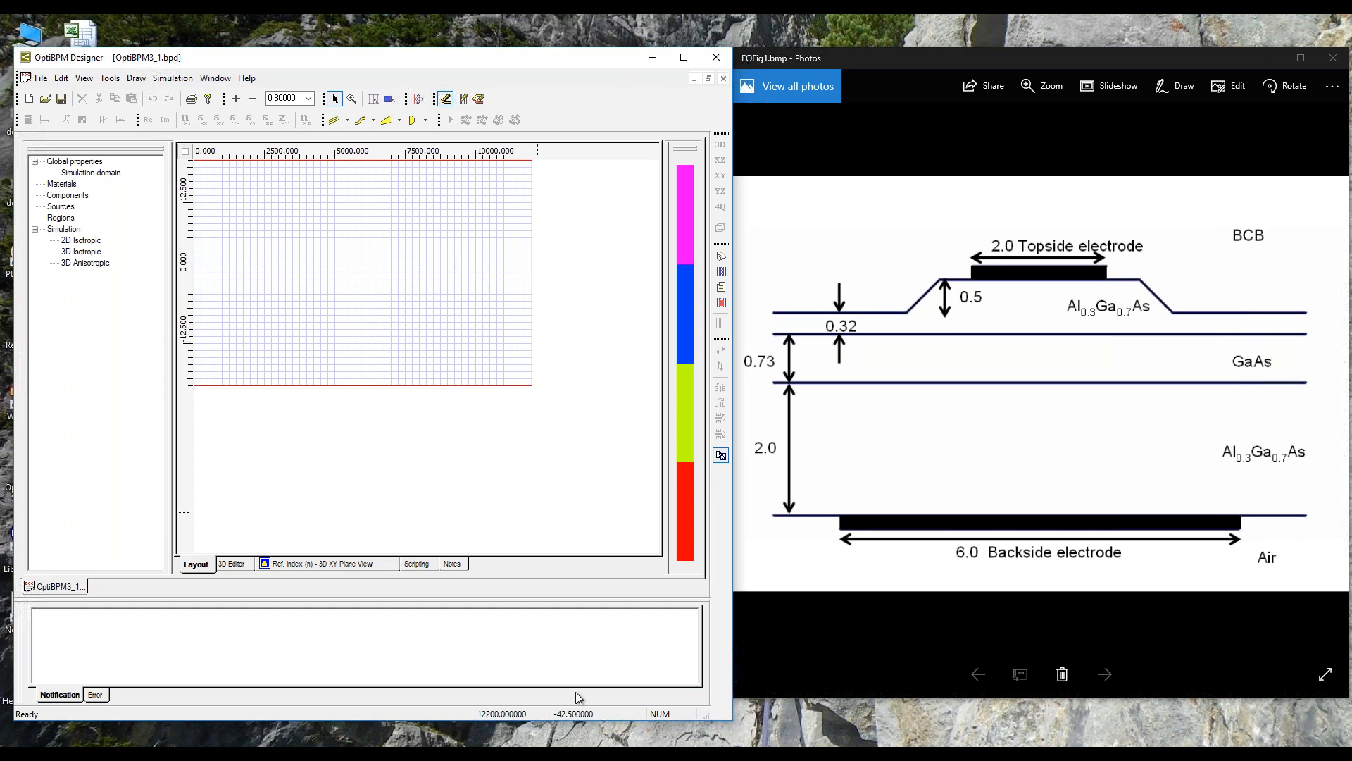
Step: Examine the GaAs155 material's isotropic index, electro-optic coefficients and static permittivity in Profile Designer
{"action": "left_click", "coordinate": [61, 78]}
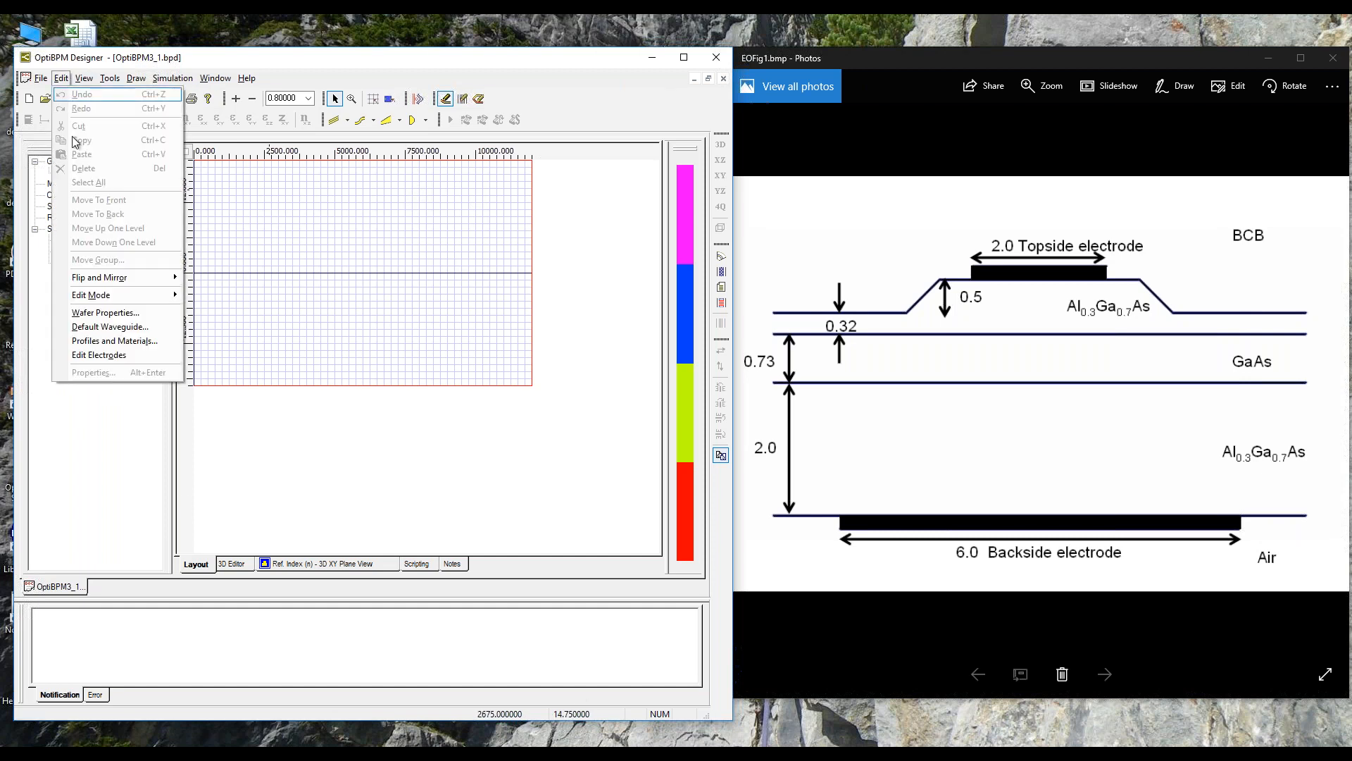
{"action": "left_click", "coordinate": [120, 341]}
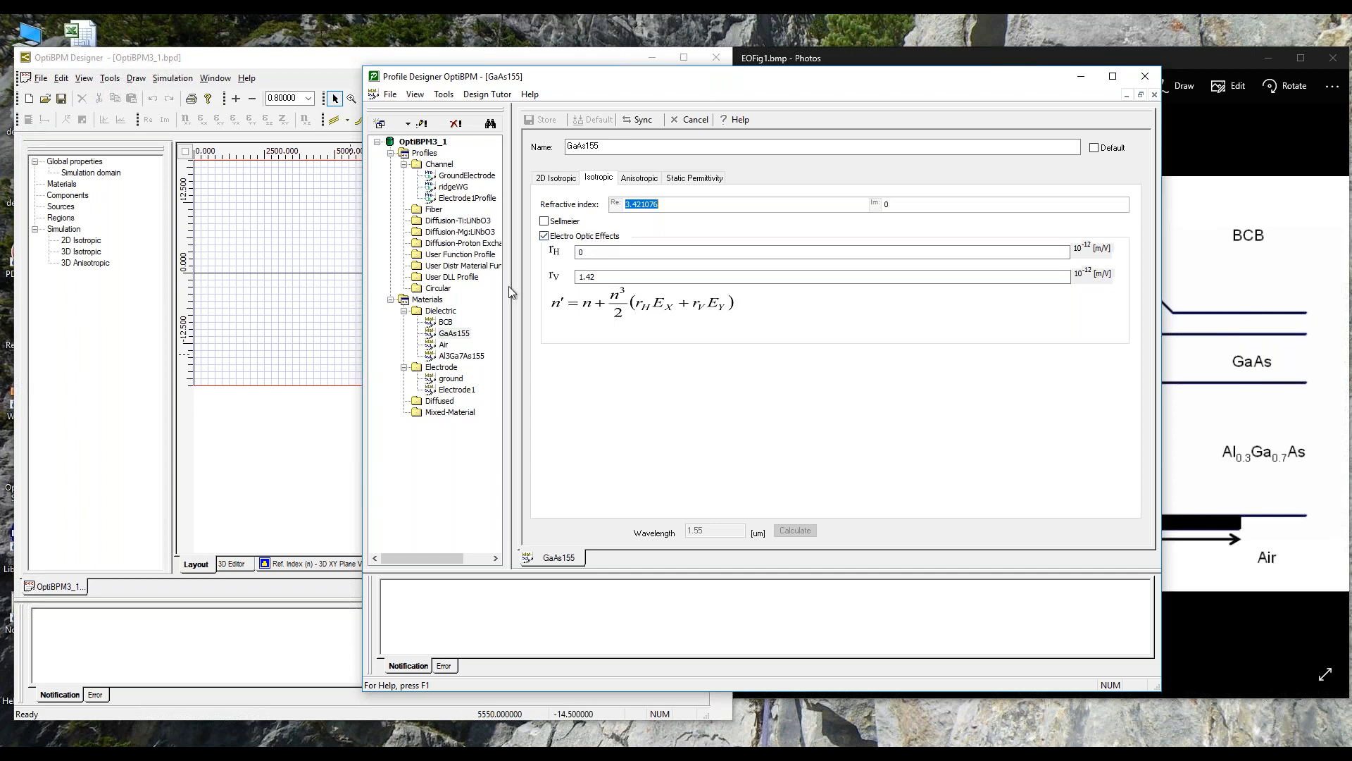
{"action": "left_click", "coordinate": [452, 335]}
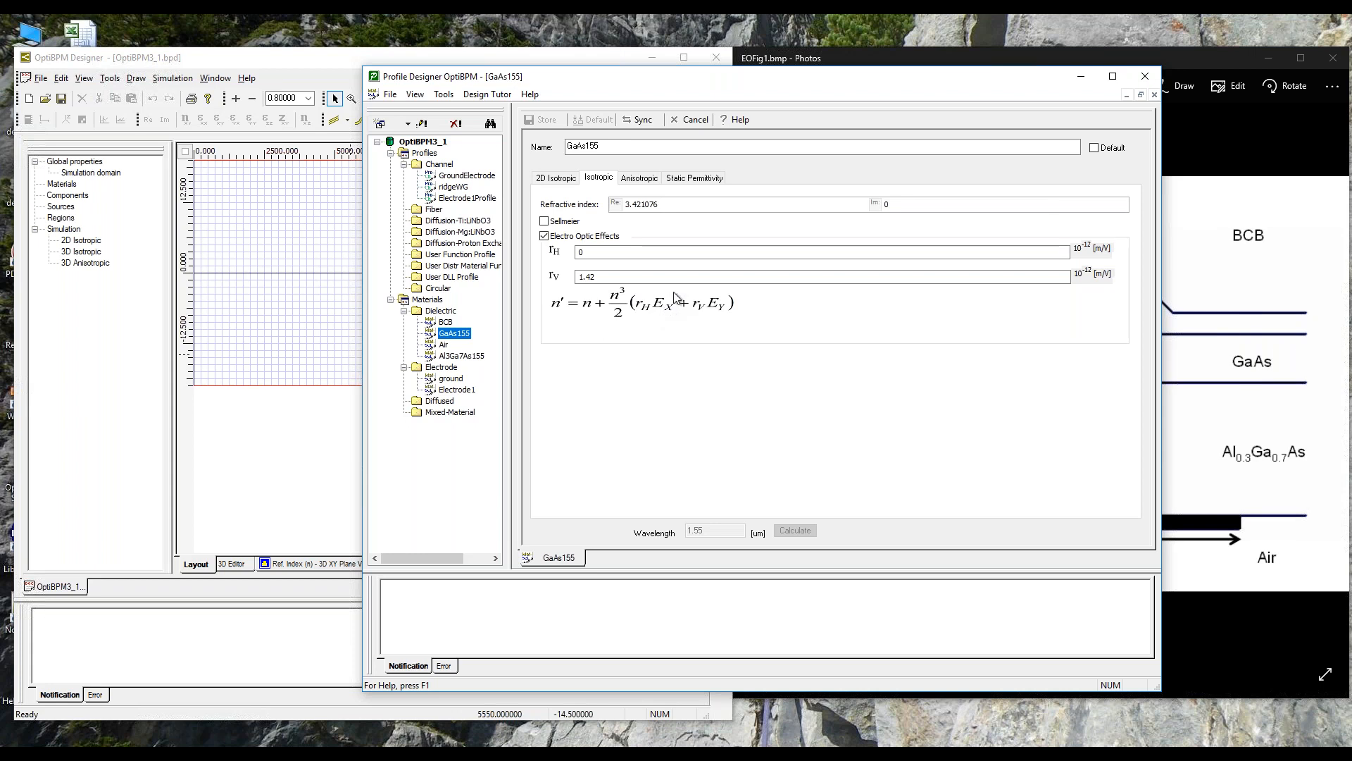
{"action": "left_click_drag", "start_coordinate": [699, 78], "coordinate": [419, 61]}
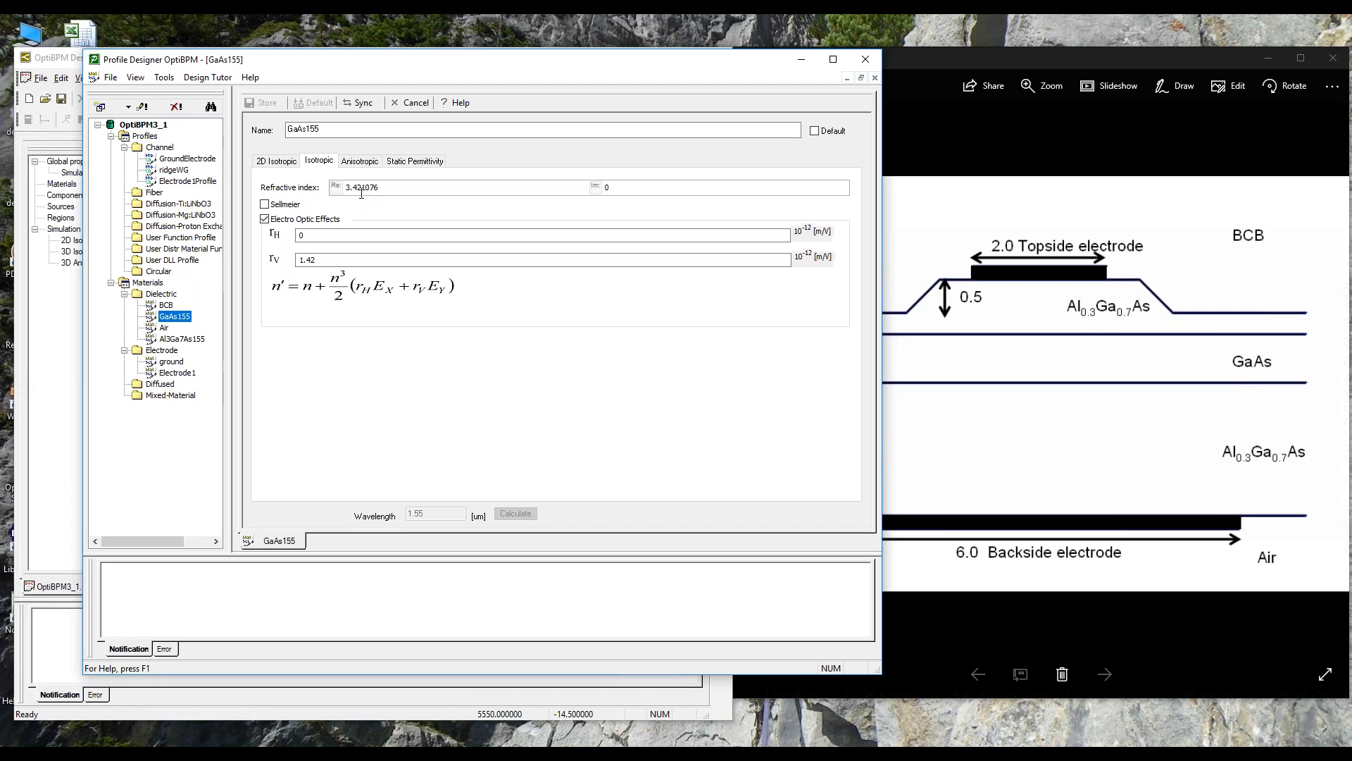
{"action": "left_click", "coordinate": [416, 168]}
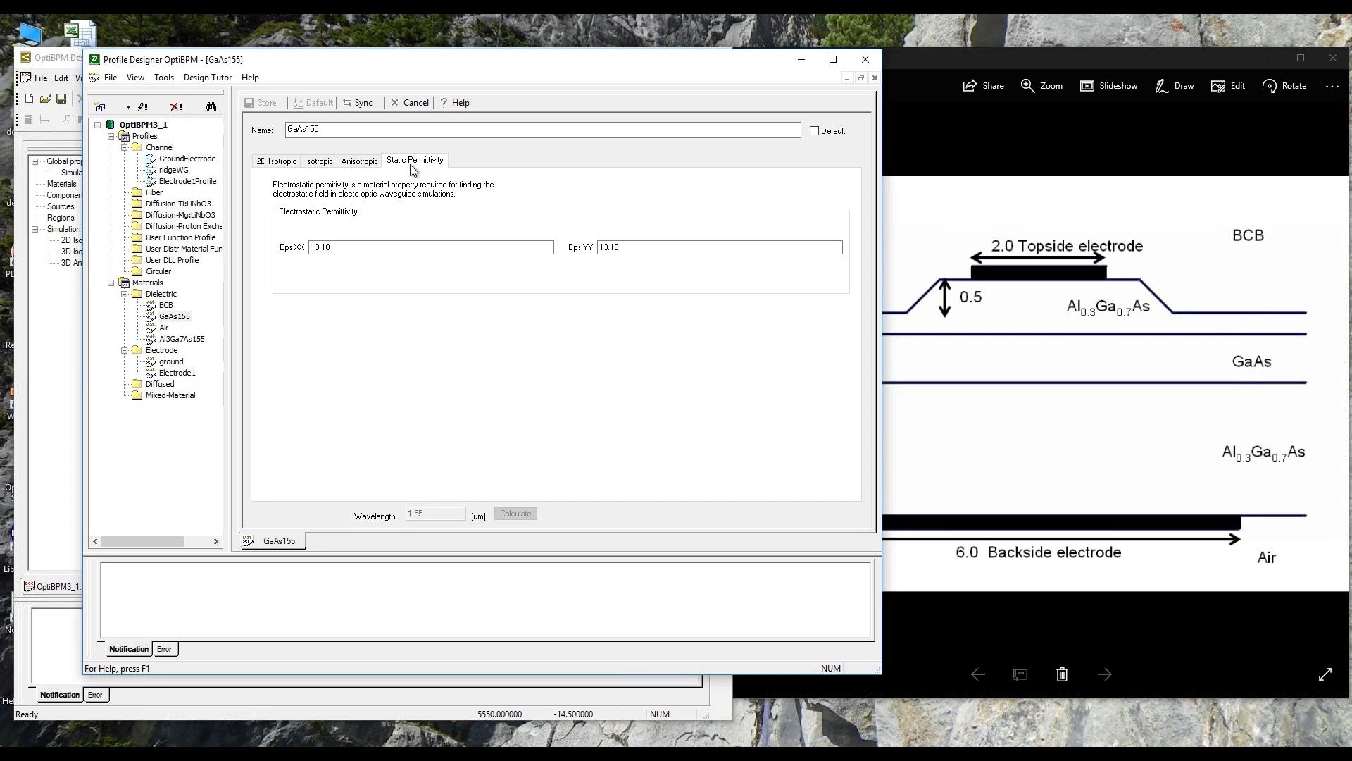
{"action": "left_click", "coordinate": [319, 163]}
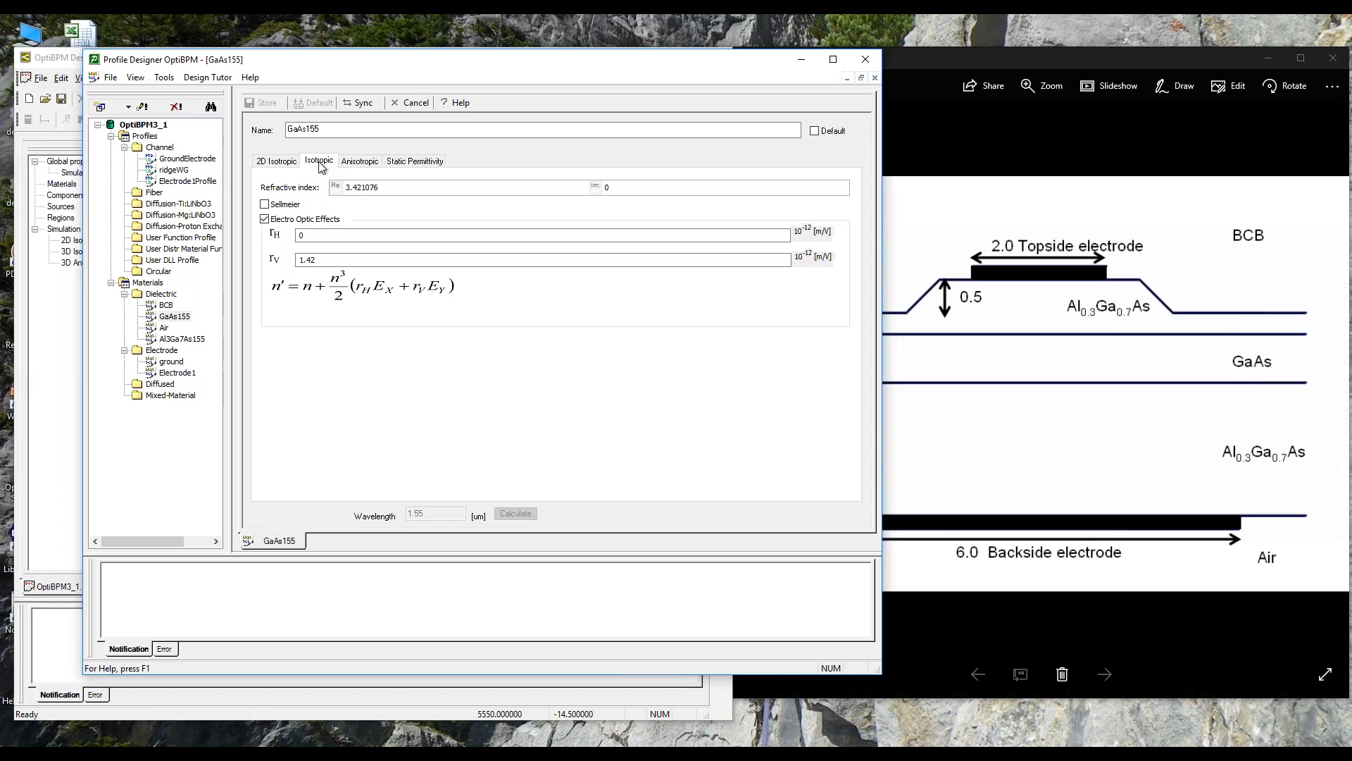
{"action": "left_click", "coordinate": [804, 57]}
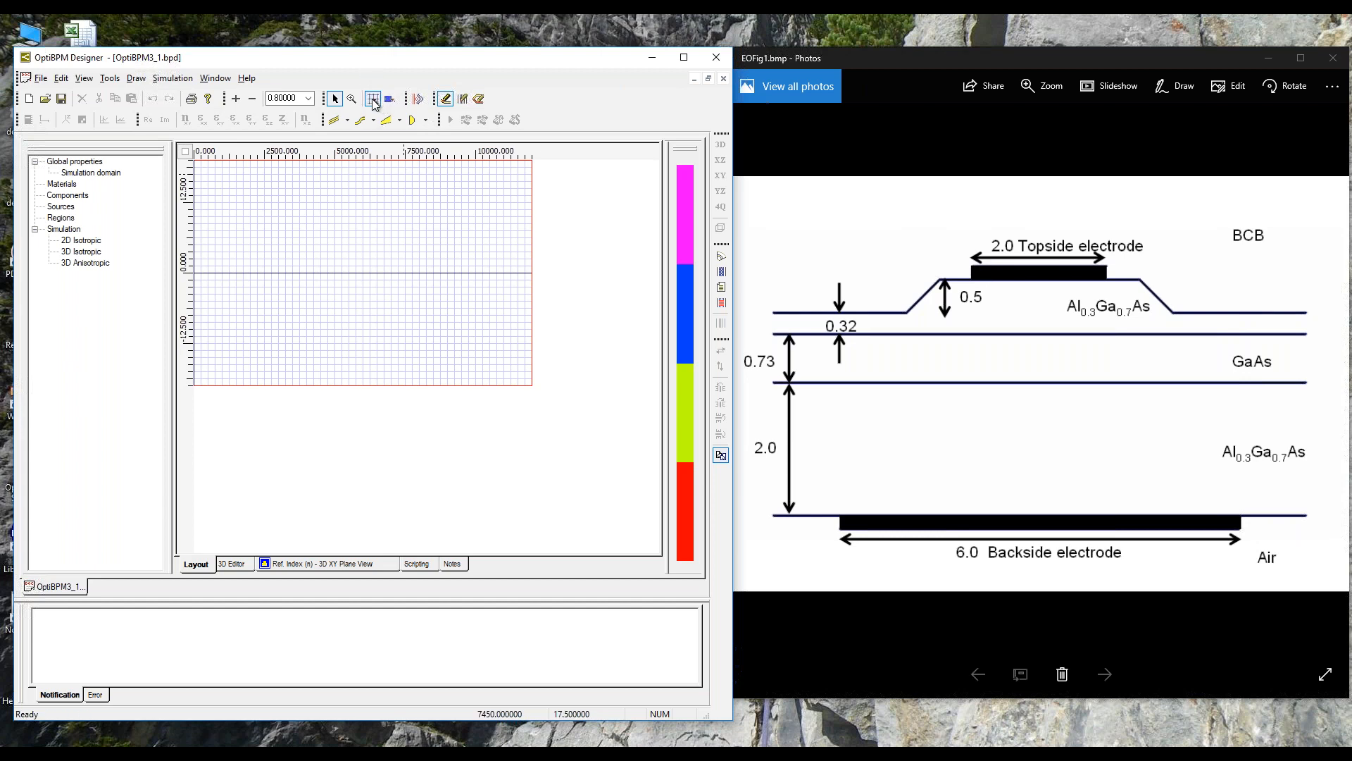
Step: Draw a linear waveguide along the layout's centre line, spanning the full length of the wafer
{"action": "left_click", "coordinate": [346, 120]}
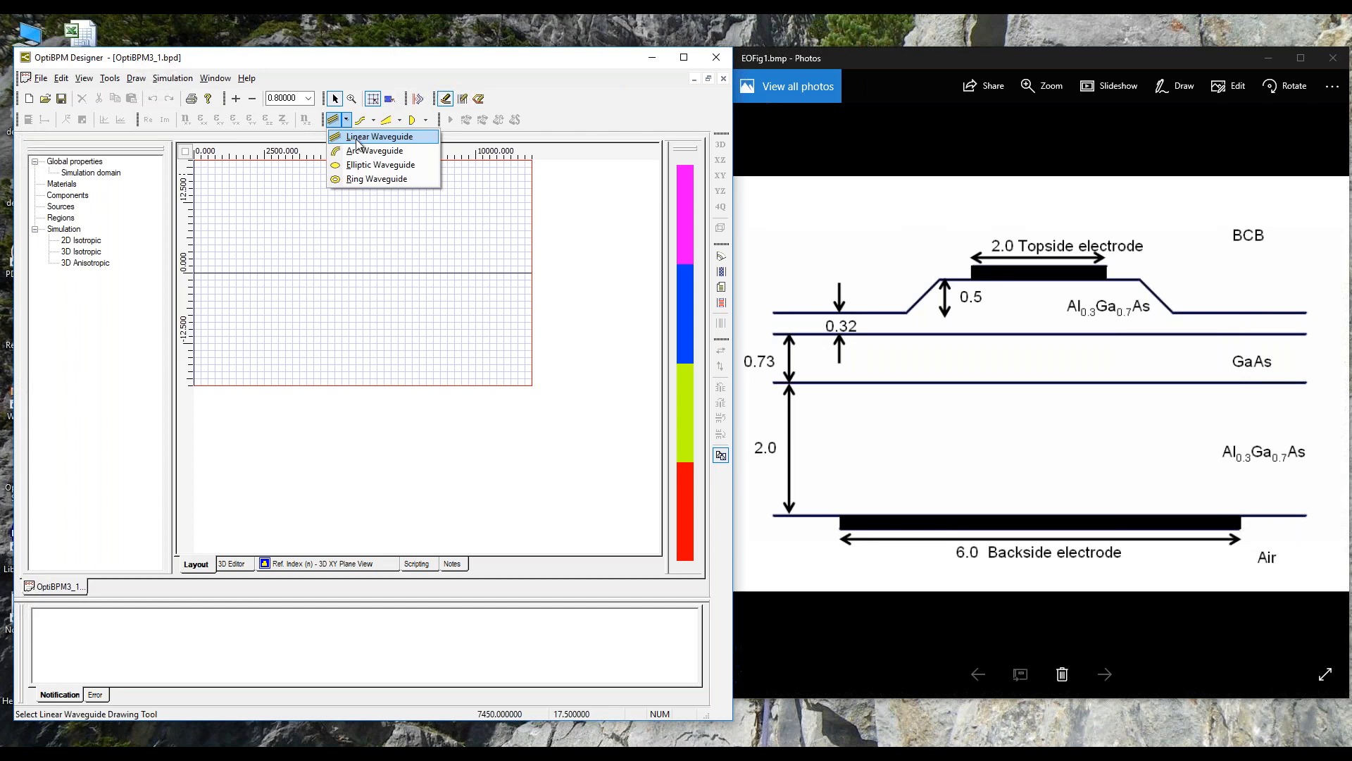
{"action": "left_click", "coordinate": [349, 138]}
{"action": "left_click_drag", "start_coordinate": [202, 272], "coordinate": [530, 274]}
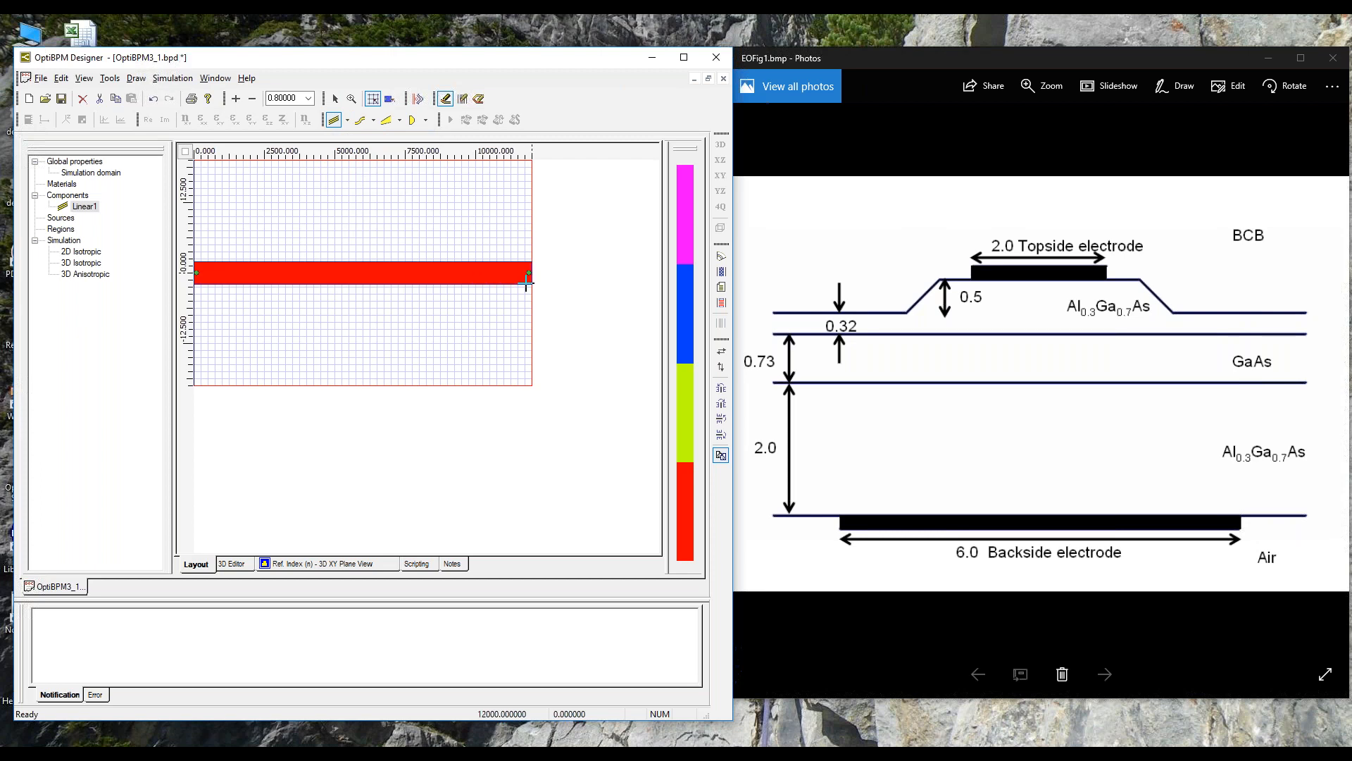
{"action": "left_click", "coordinate": [336, 98]}
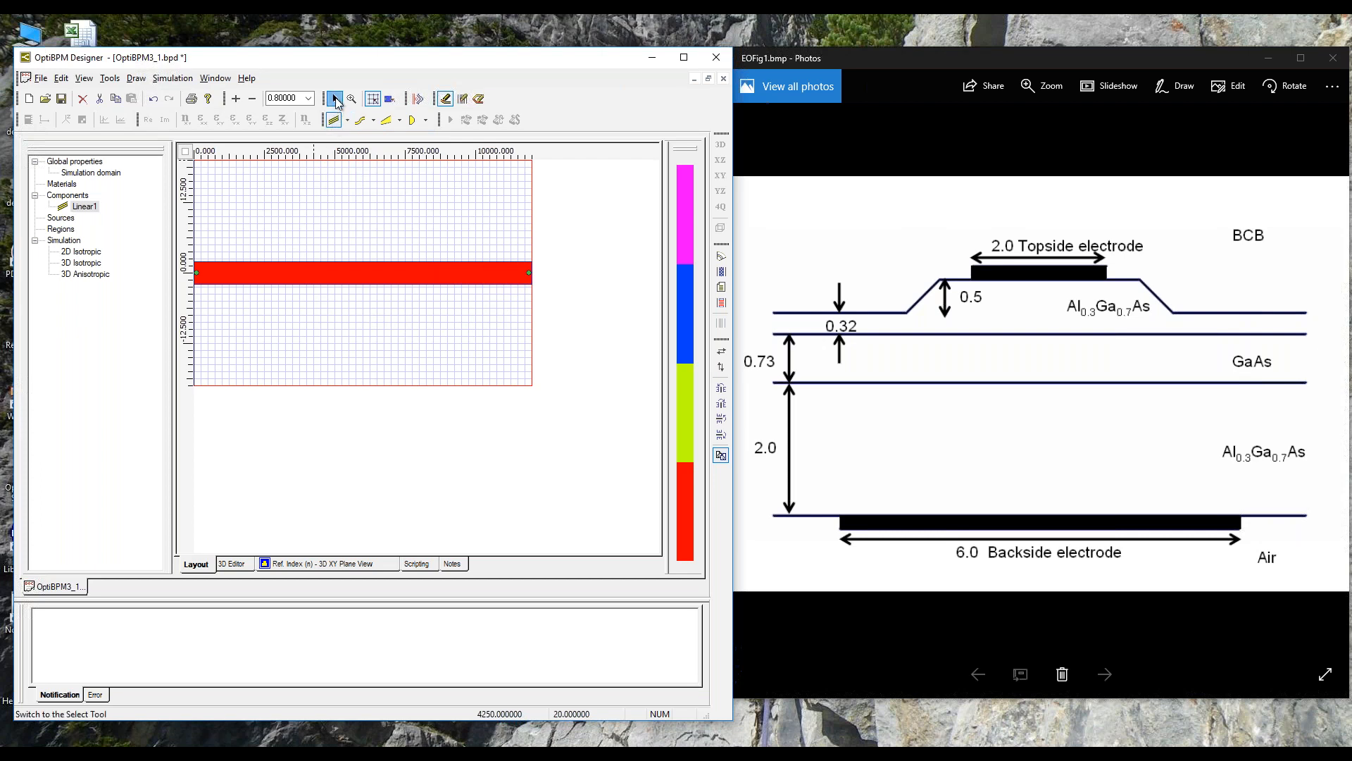
{"action": "left_click", "coordinate": [617, 245]}
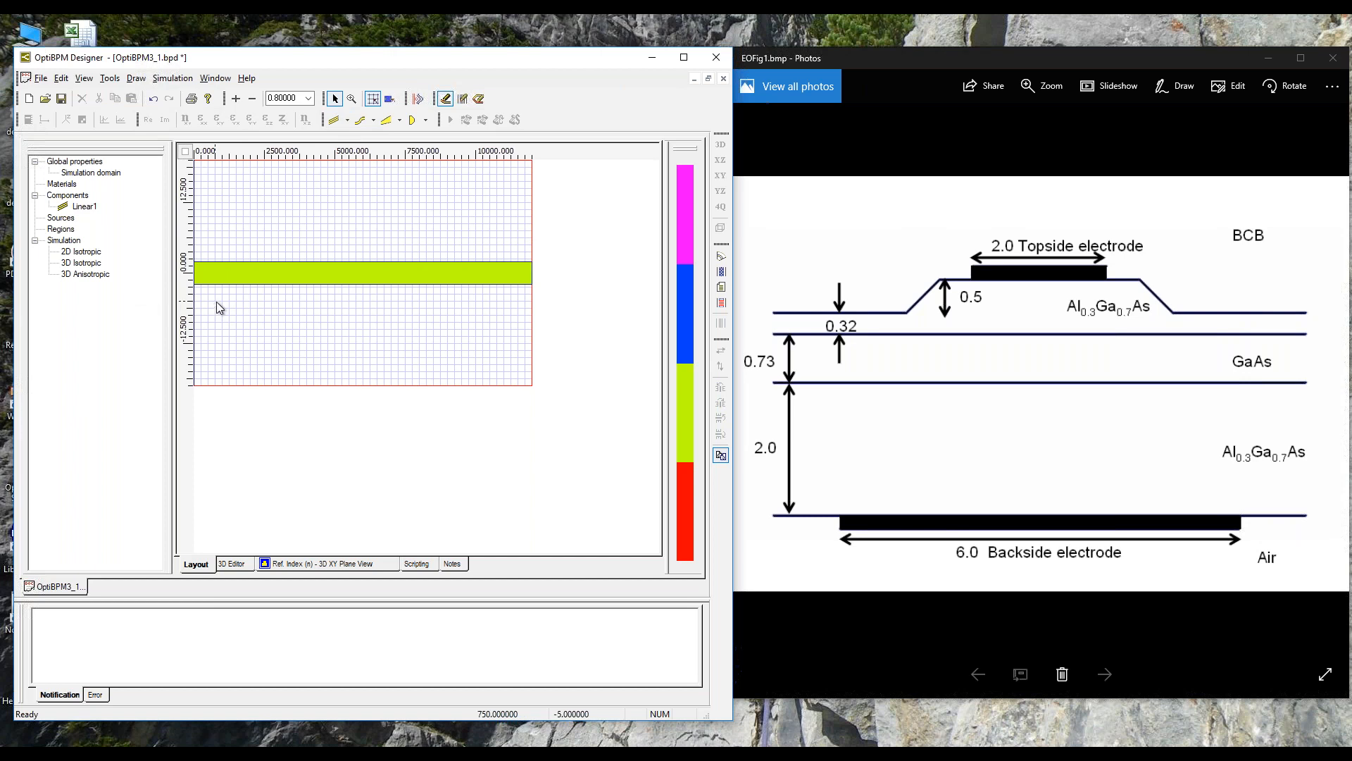
Step: Select the ridgeWG profile for the linear waveguide in its properties
{"action": "left_click", "coordinate": [89, 209]}
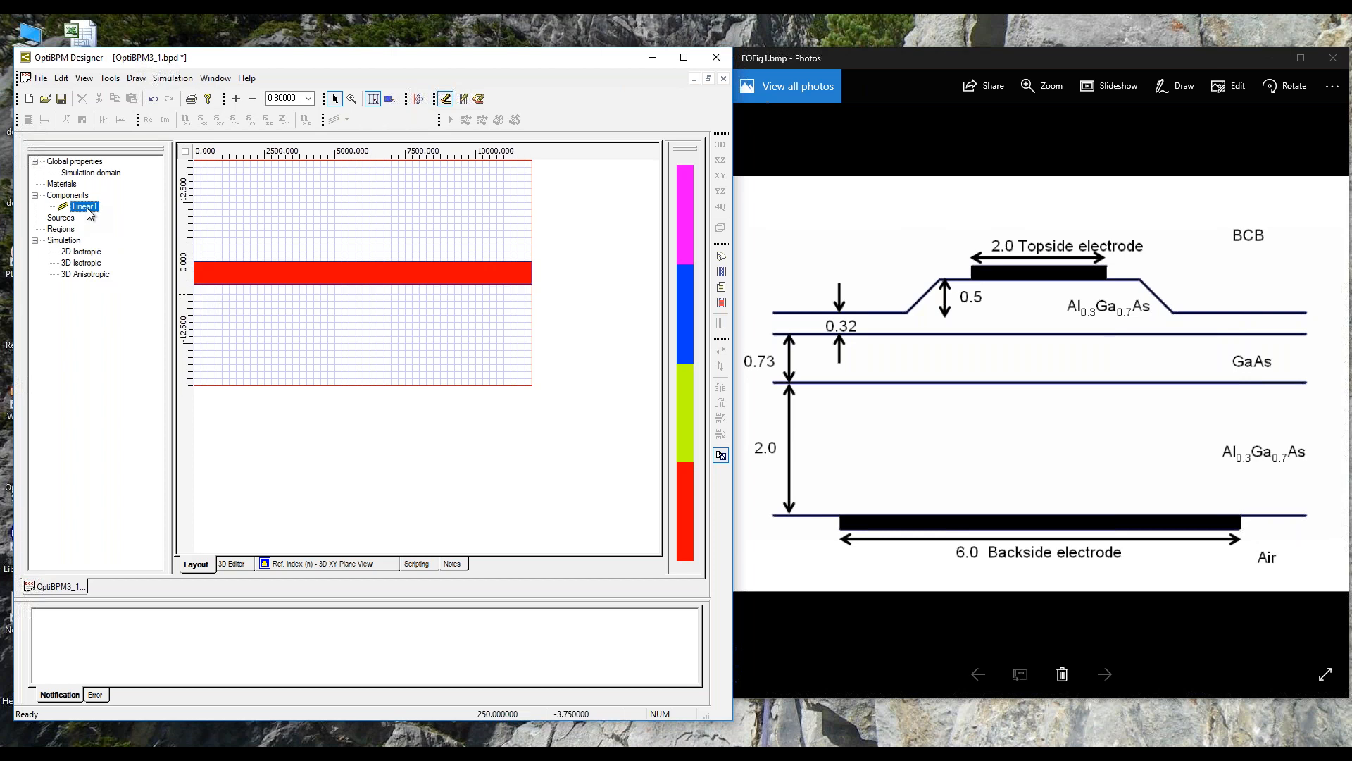
{"action": "right_click", "coordinate": [89, 214]}
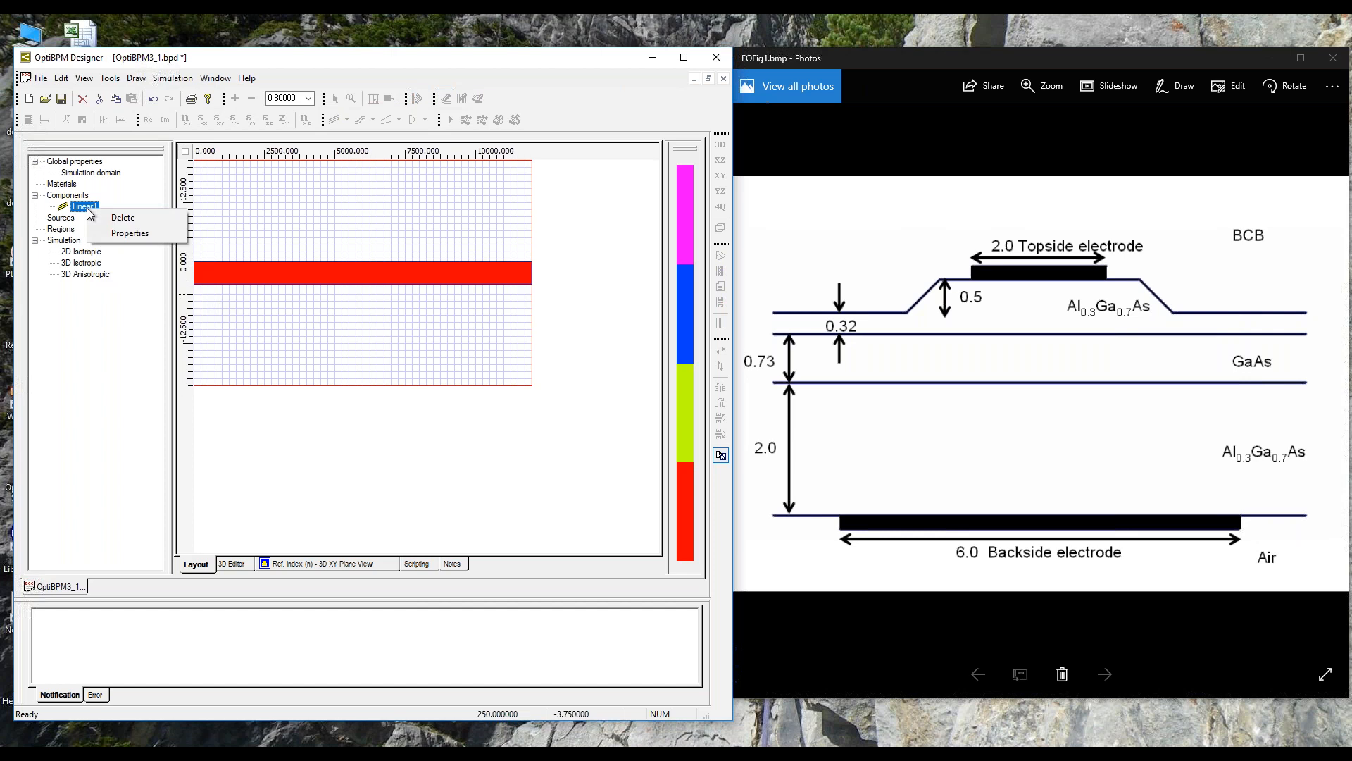
{"action": "left_click", "coordinate": [130, 232]}
{"action": "left_click_drag", "start_coordinate": [380, 228], "coordinate": [445, 206]}
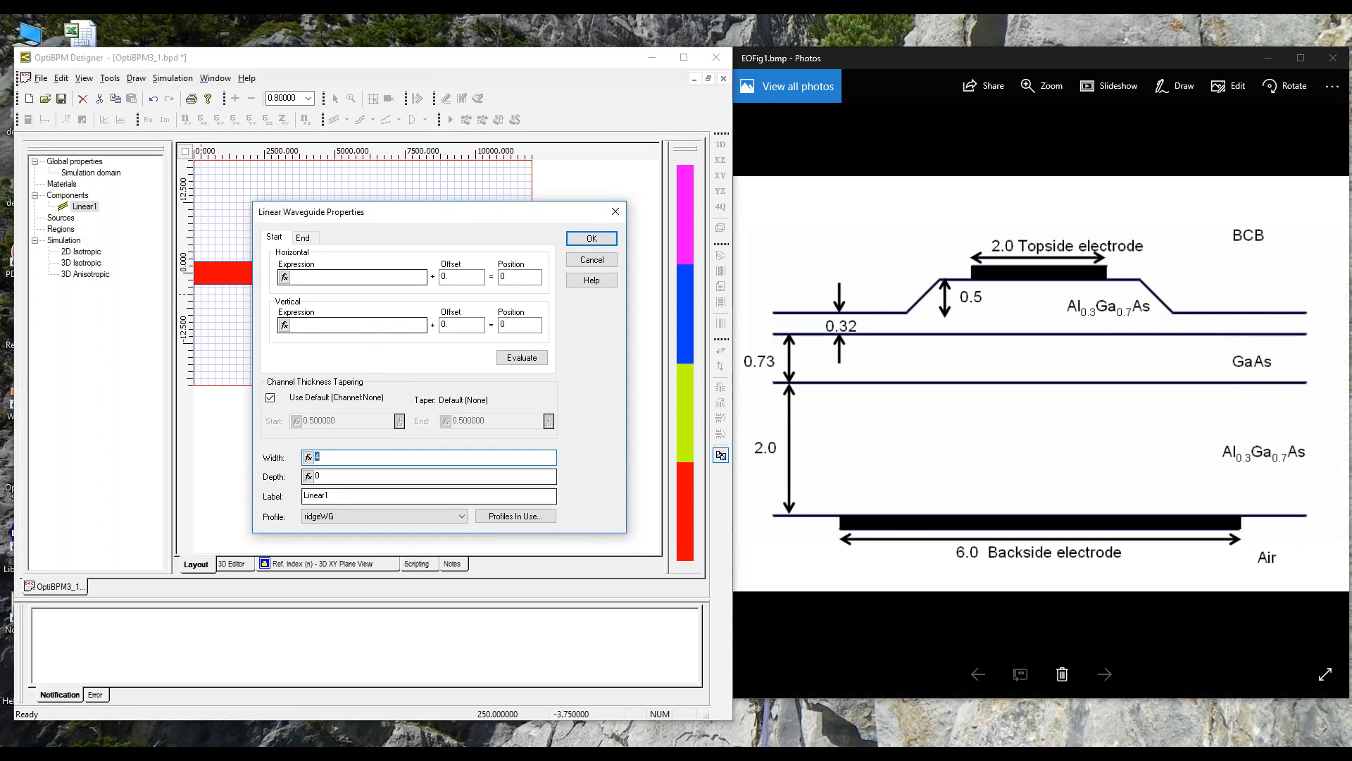
{"action": "left_click", "coordinate": [462, 517]}
{"action": "left_click", "coordinate": [360, 546]}
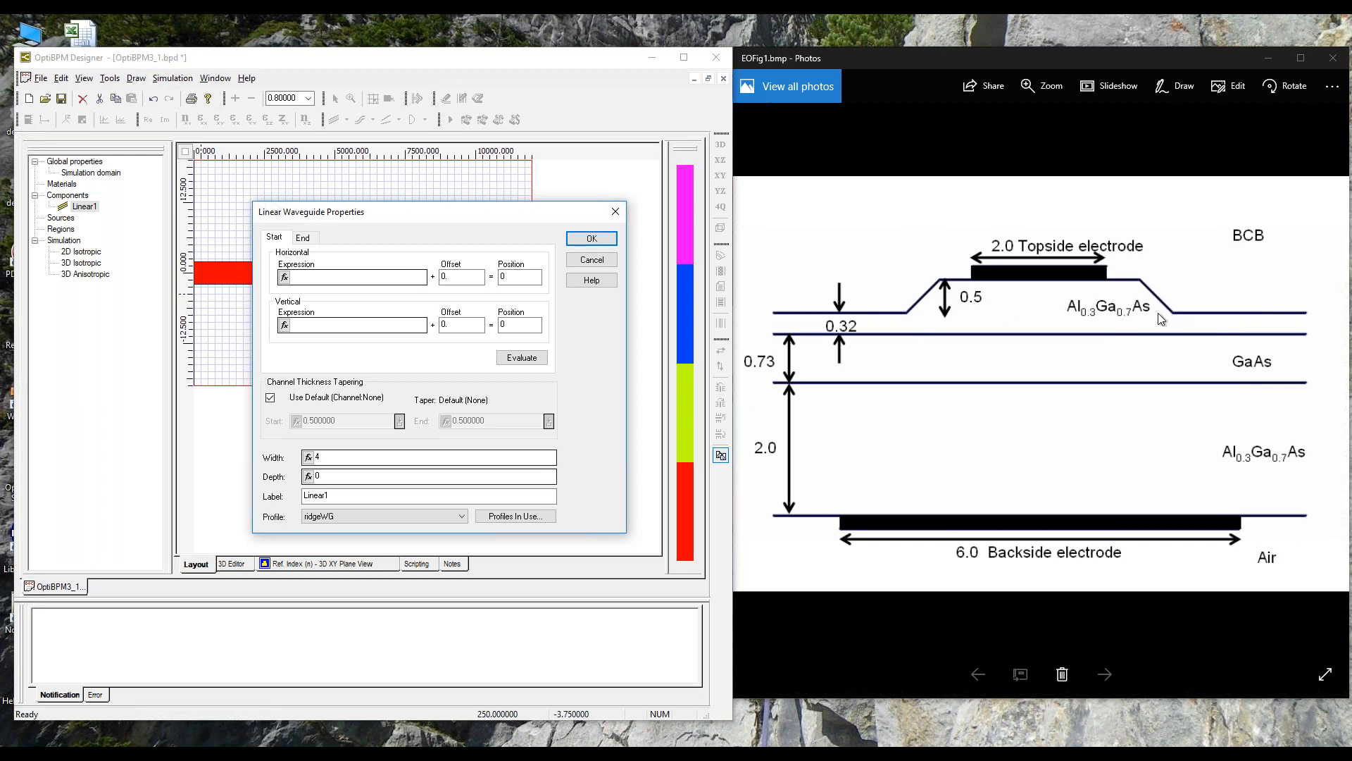
Step: Inspect the ridgeWG channel definition in Profile Designer and accept the linear waveguide's properties
{"action": "left_click", "coordinate": [704, 752]}
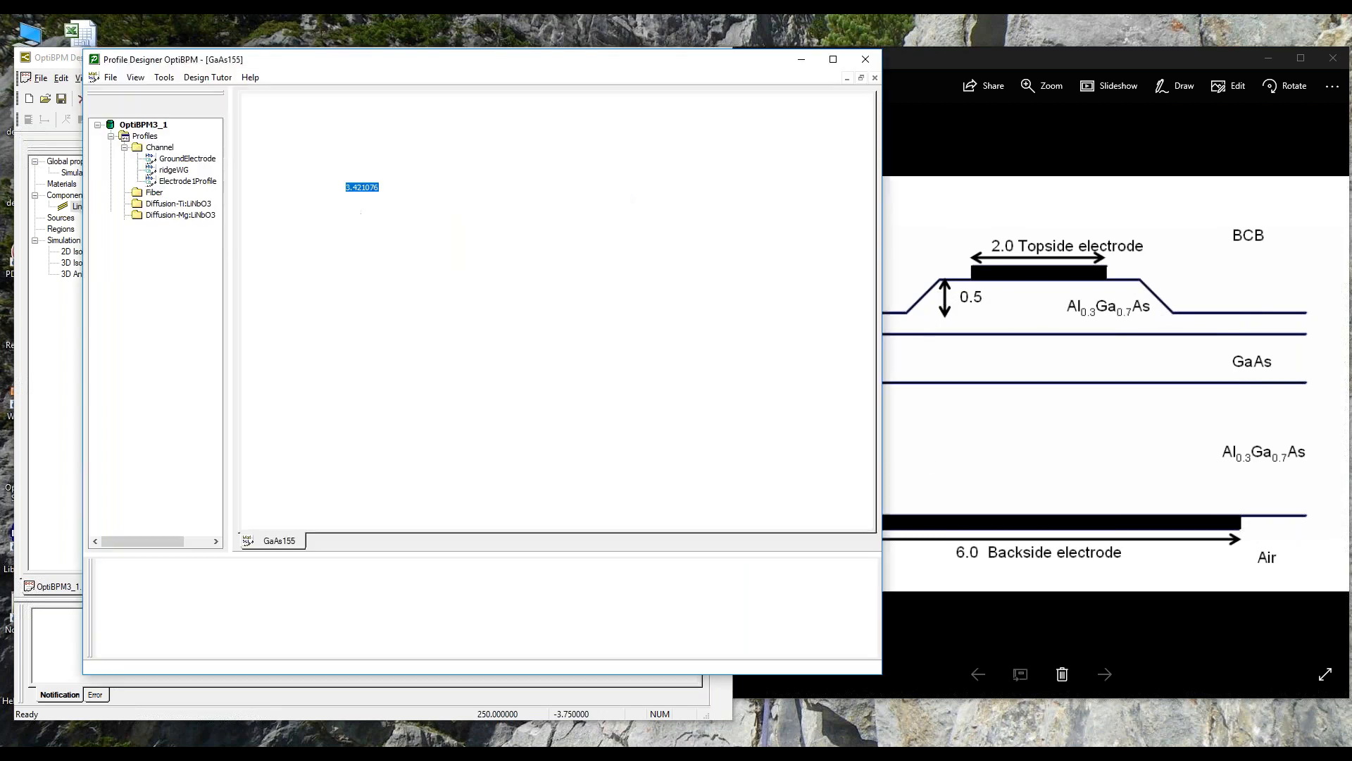
{"action": "double_click", "coordinate": [178, 172]}
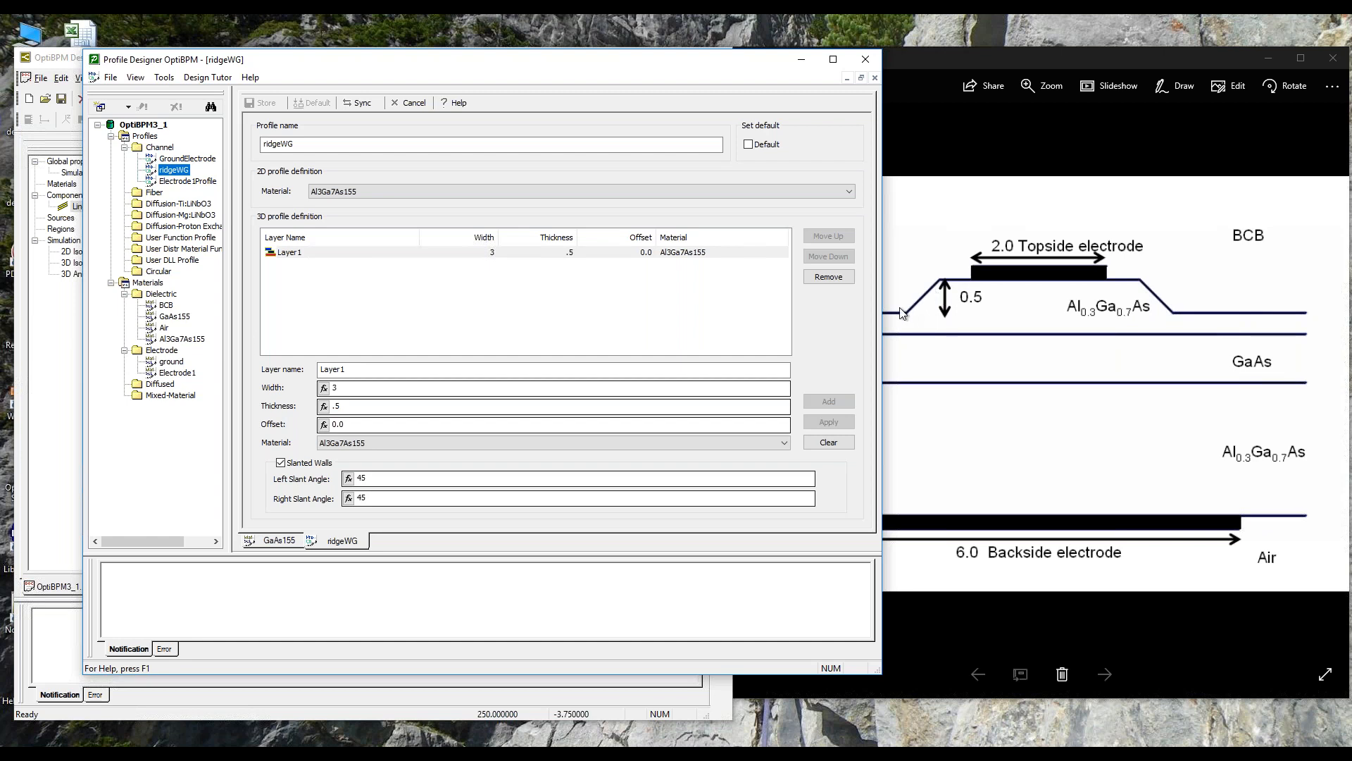
{"action": "left_click", "coordinate": [58, 59]}
{"action": "left_click", "coordinate": [580, 240]}
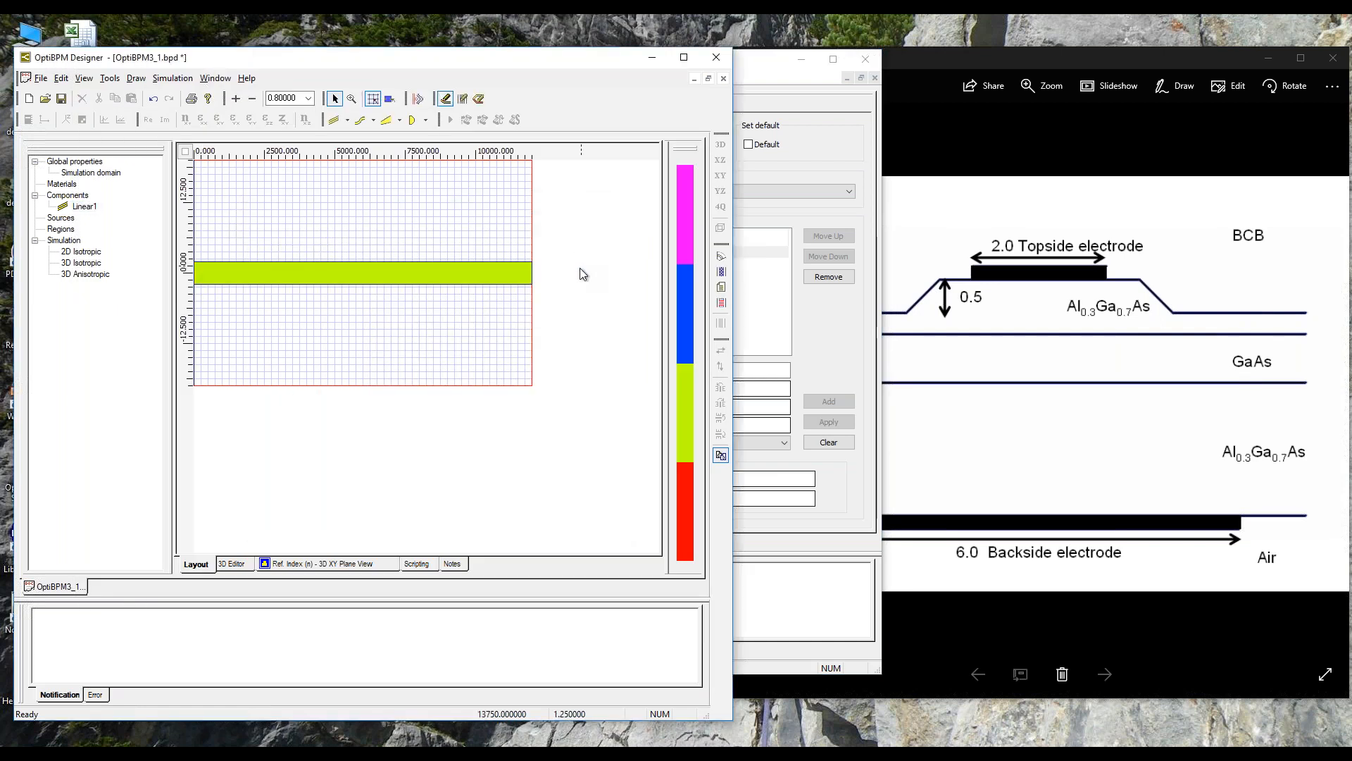
Step: Examine the waveguide from several angles in the 3D editor and minimize Profile Designer
{"action": "left_click", "coordinate": [234, 566]}
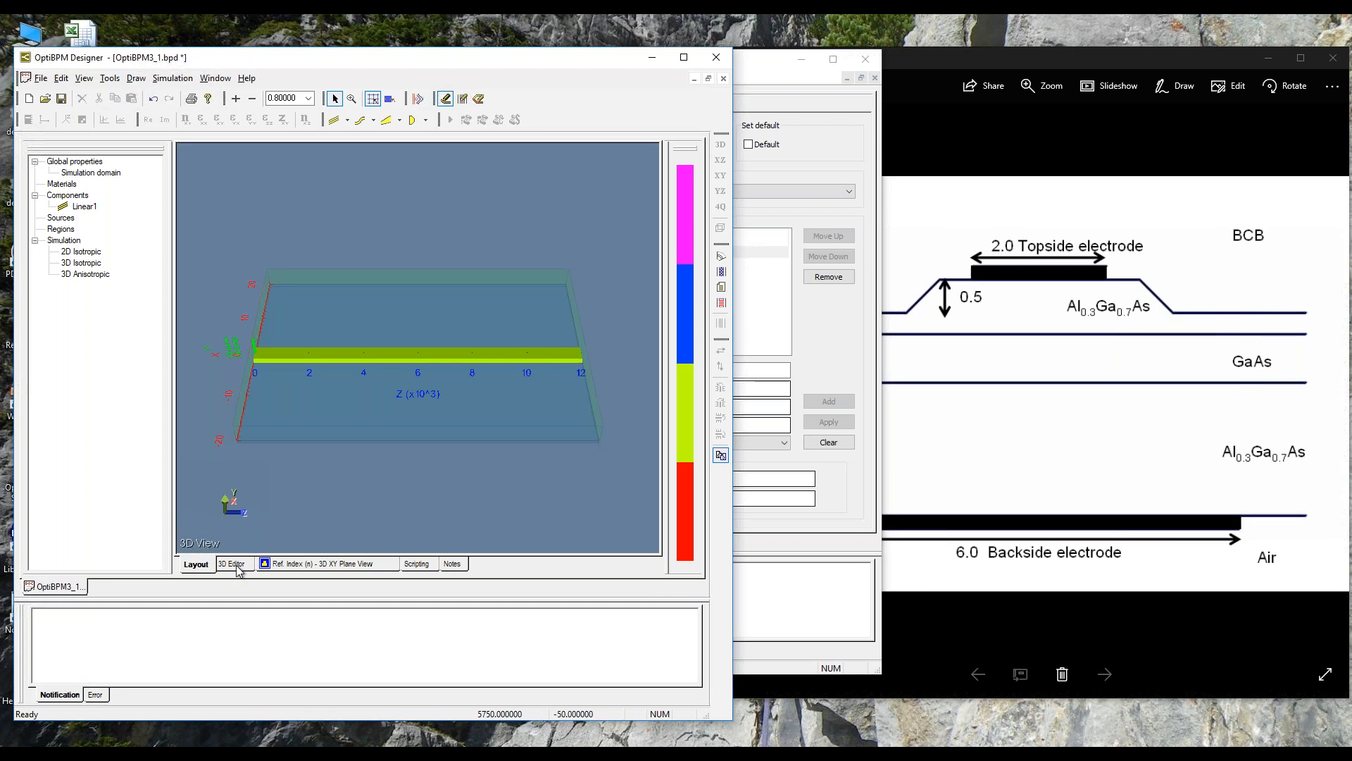
{"action": "left_click_drag", "start_coordinate": [307, 509], "coordinate": [381, 475]}
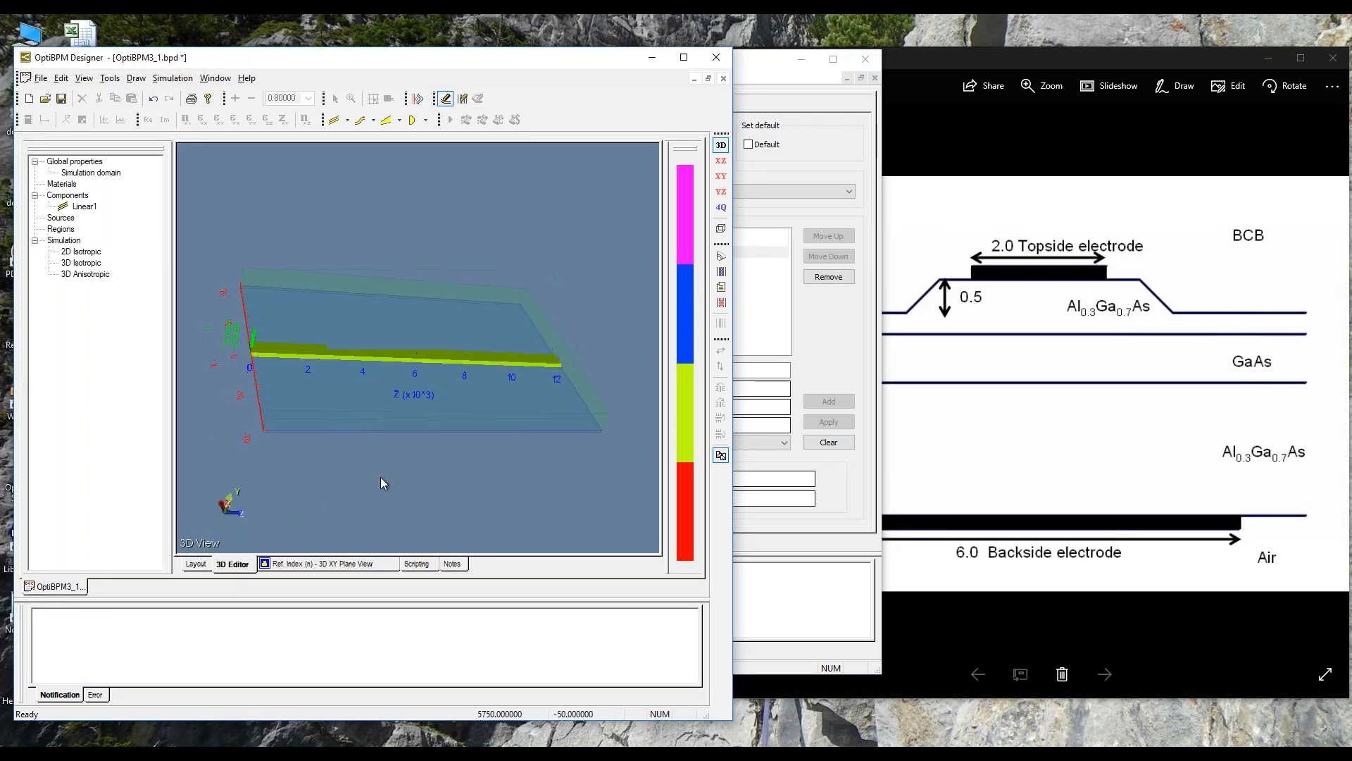
{"action": "left_click_drag", "start_coordinate": [483, 498], "coordinate": [610, 411]}
{"action": "left_click_drag", "start_coordinate": [269, 412], "coordinate": [381, 437]}
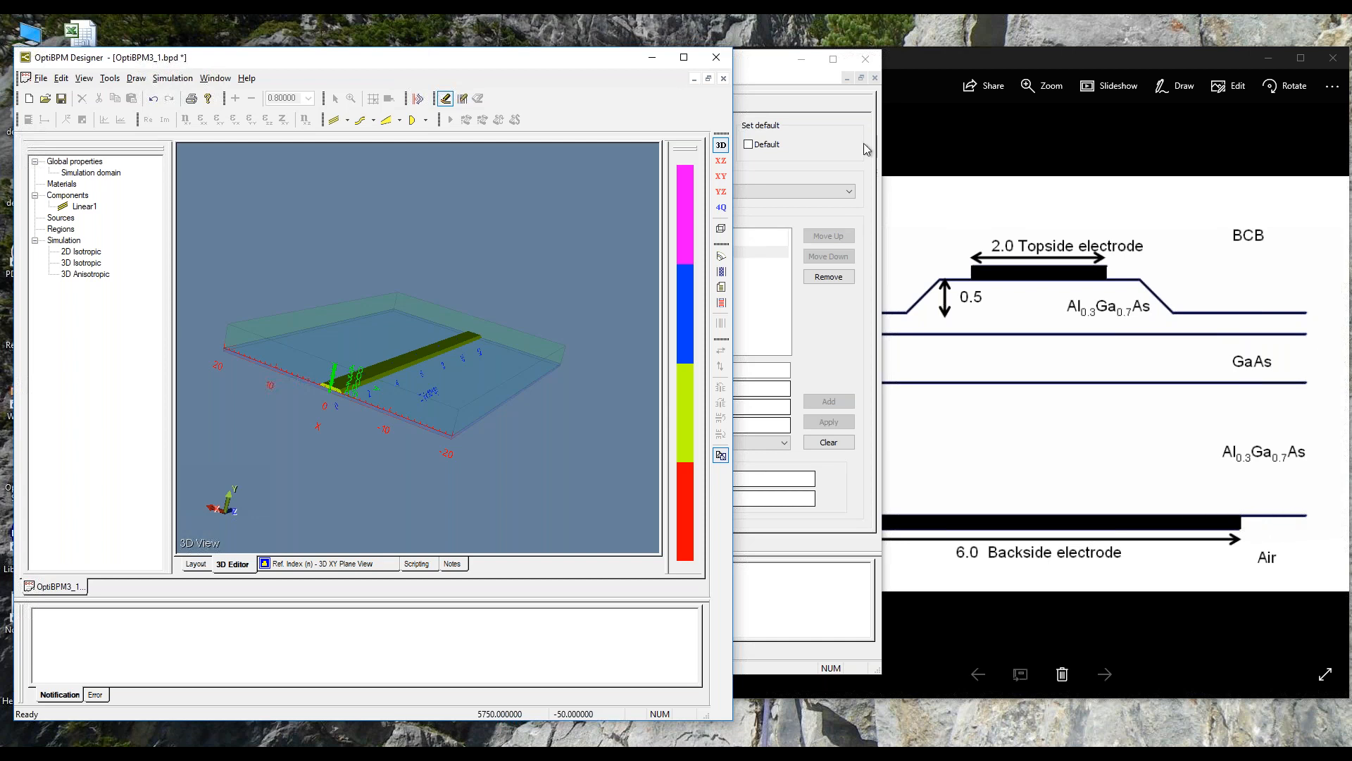
{"action": "left_click", "coordinate": [805, 56]}
{"action": "left_click", "coordinate": [805, 59]}
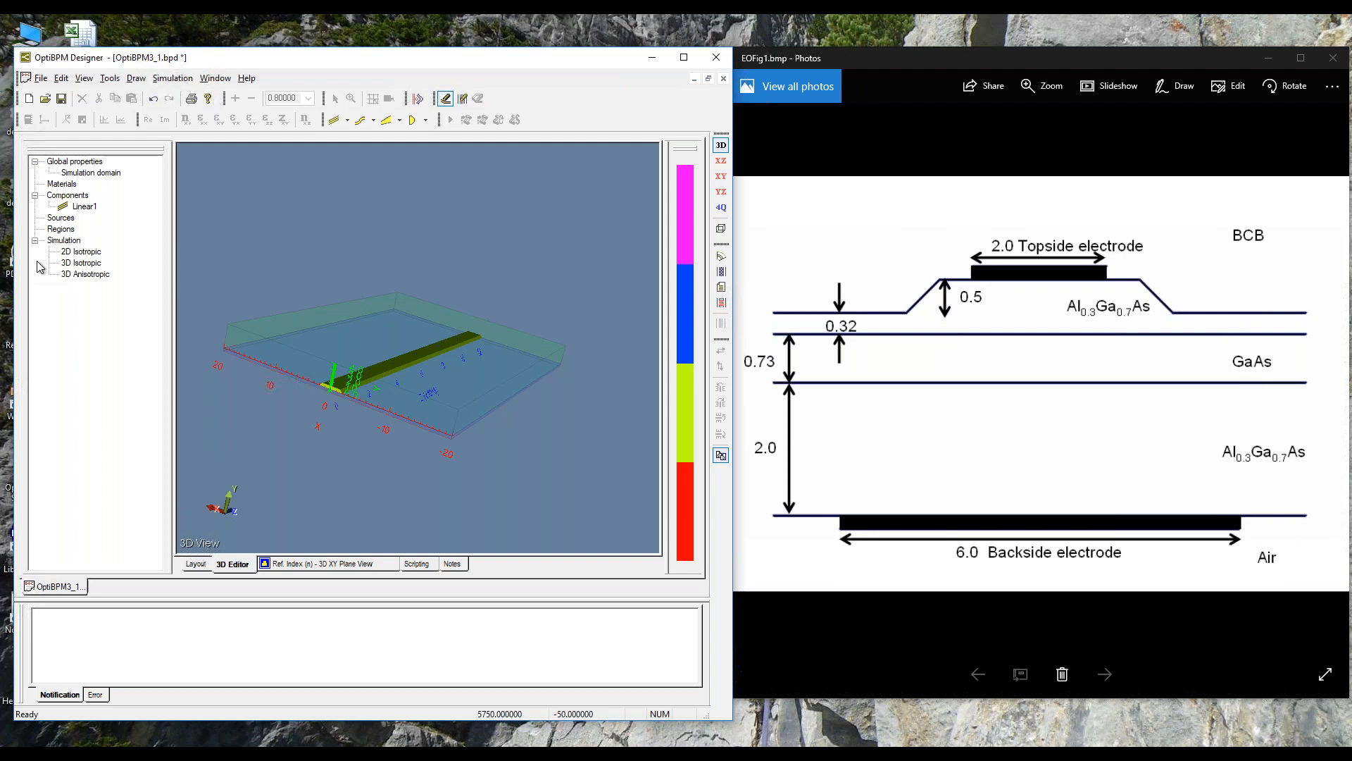
Step: Set the depth of the linear waveguide to 3.05
{"action": "left_click", "coordinate": [86, 208]}
{"action": "right_click", "coordinate": [88, 210]}
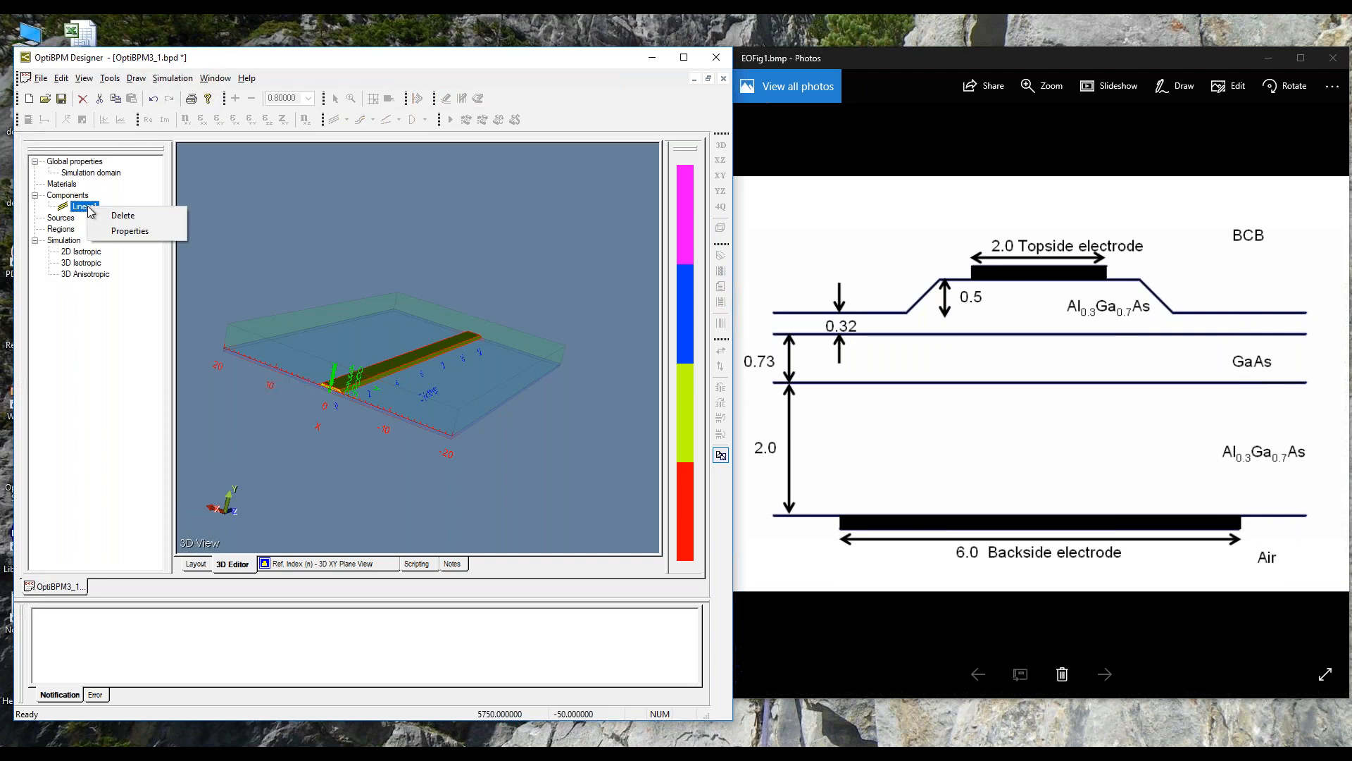
{"action": "left_click", "coordinate": [121, 232]}
{"action": "left_click_drag", "start_coordinate": [254, 241], "coordinate": [524, 178]}
{"action": "left_click", "coordinate": [533, 427]}
{"action": "type", "text": "3.05"}
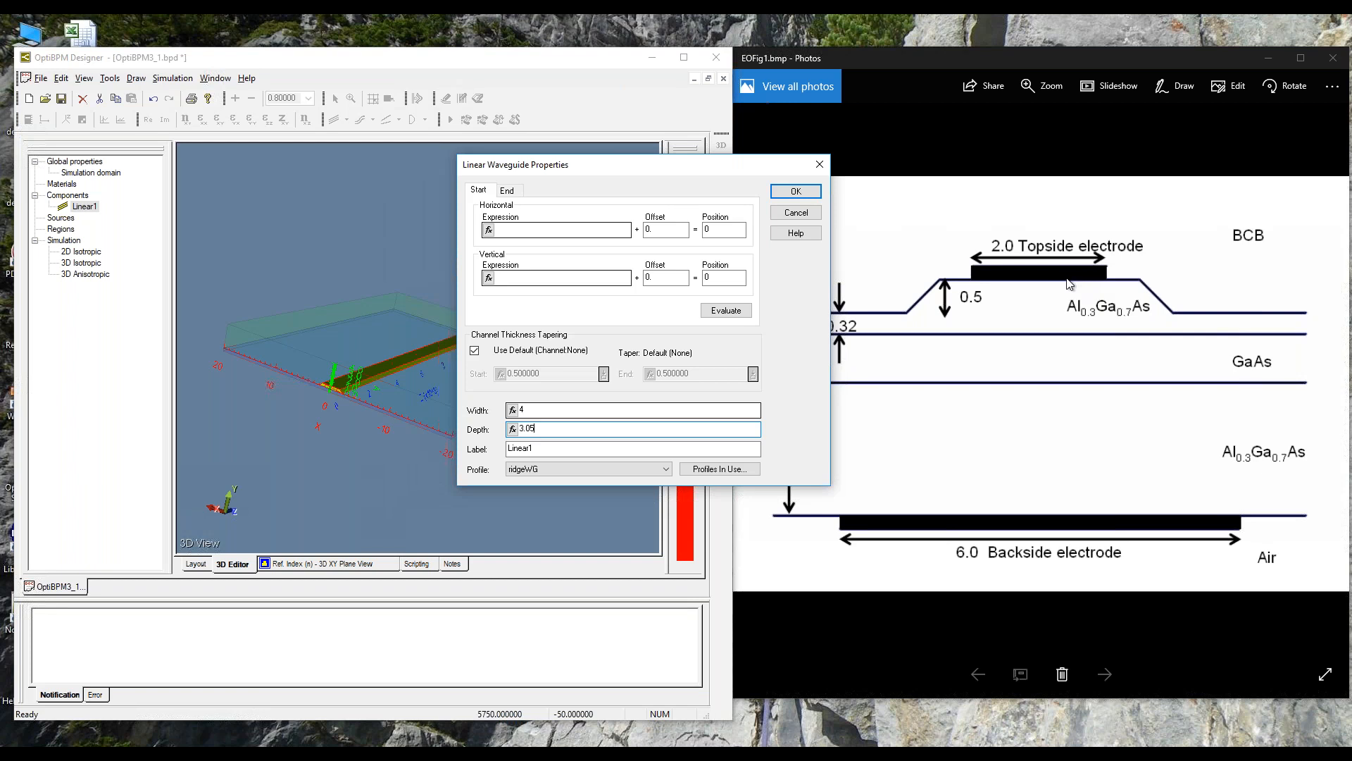
{"action": "left_click", "coordinate": [795, 190]}
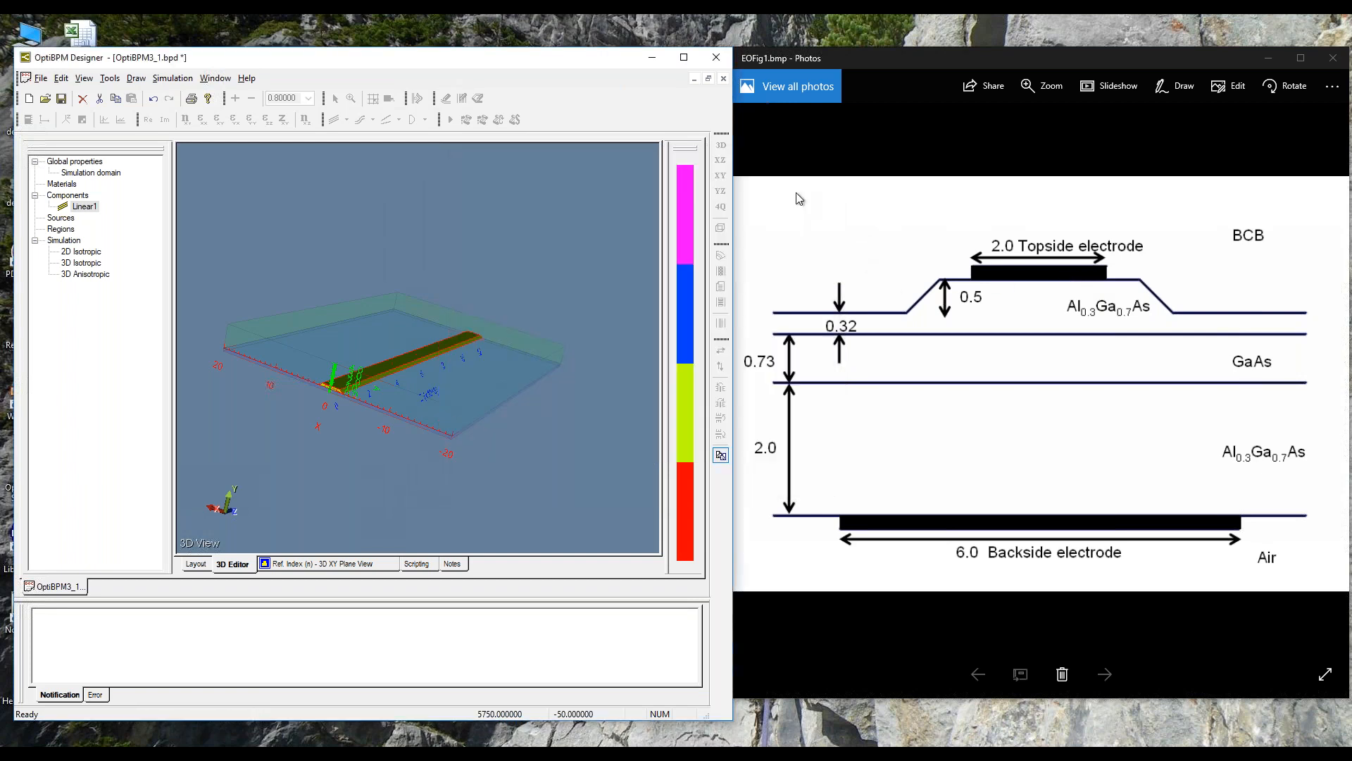
Step: Examine the vertical position and cross-section of the ridge at the waveguide's end in 3D
{"action": "left_click_drag", "start_coordinate": [463, 413], "coordinate": [503, 408]}
{"action": "scroll", "coordinate": [494, 392], "scroll_direction": "up", "scroll_amount": 7}
{"action": "scroll", "coordinate": [365, 492], "scroll_direction": "down", "scroll_amount": 1}
{"action": "left_click_drag", "start_coordinate": [364, 491], "coordinate": [393, 460]}
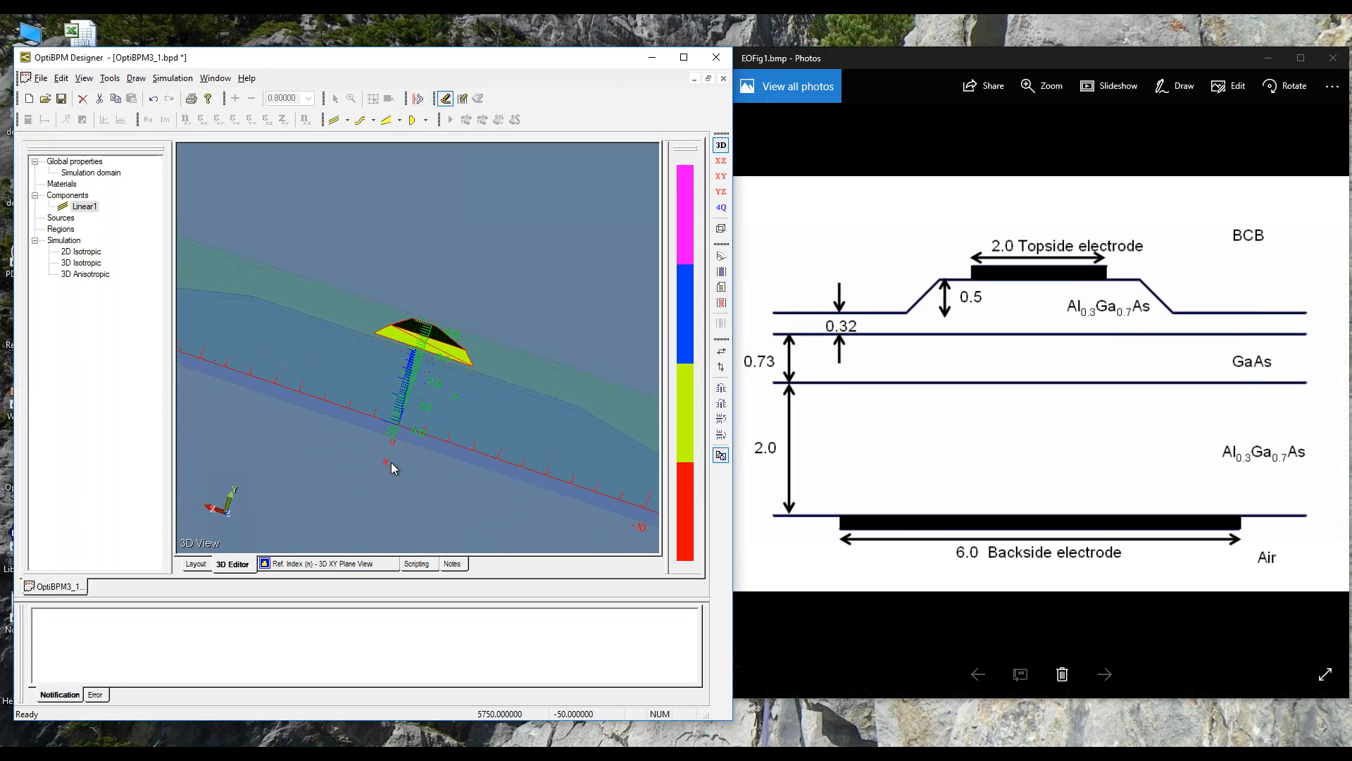
{"action": "left_click_drag", "start_coordinate": [593, 457], "coordinate": [524, 382]}
Step: Display the refractive index in the 3D XY plane and adjust the plot's data clamping settings
{"action": "left_click", "coordinate": [324, 563]}
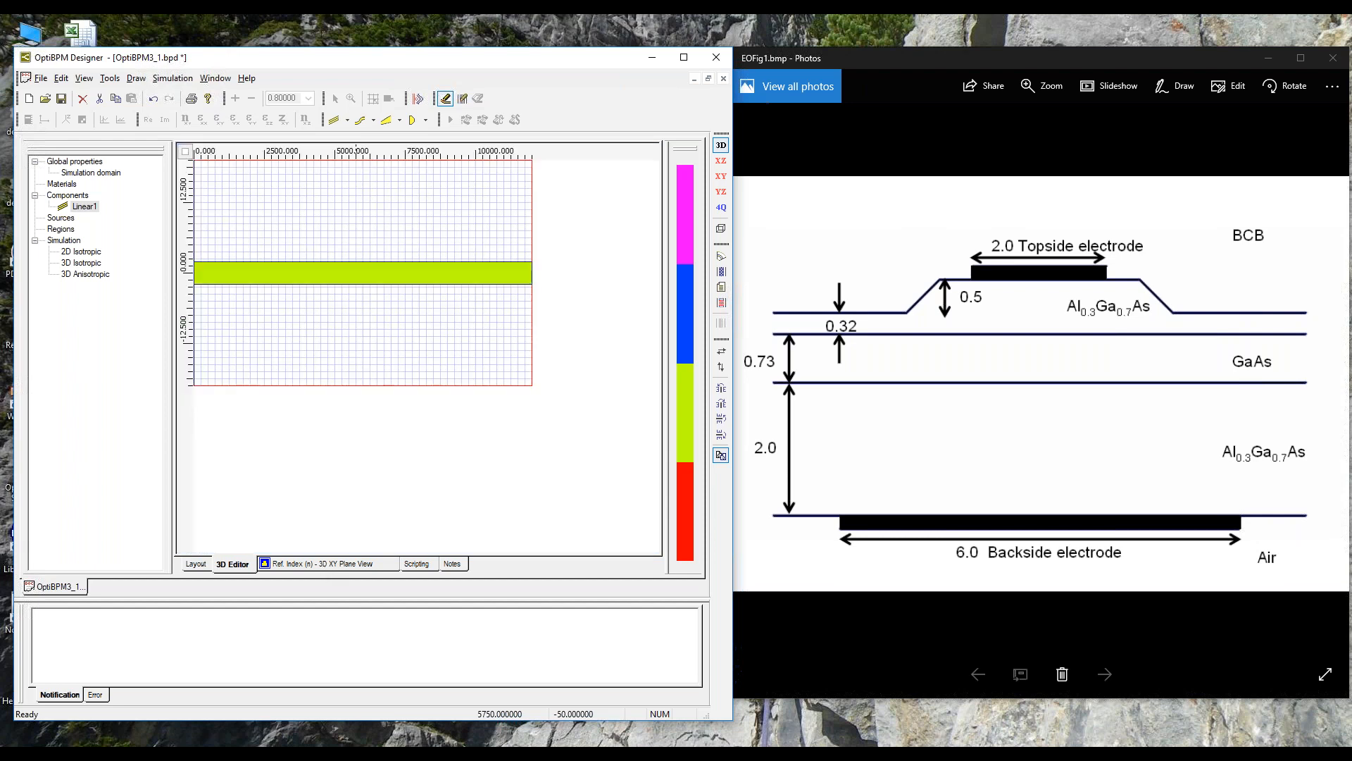
{"action": "right_click", "coordinate": [357, 366]}
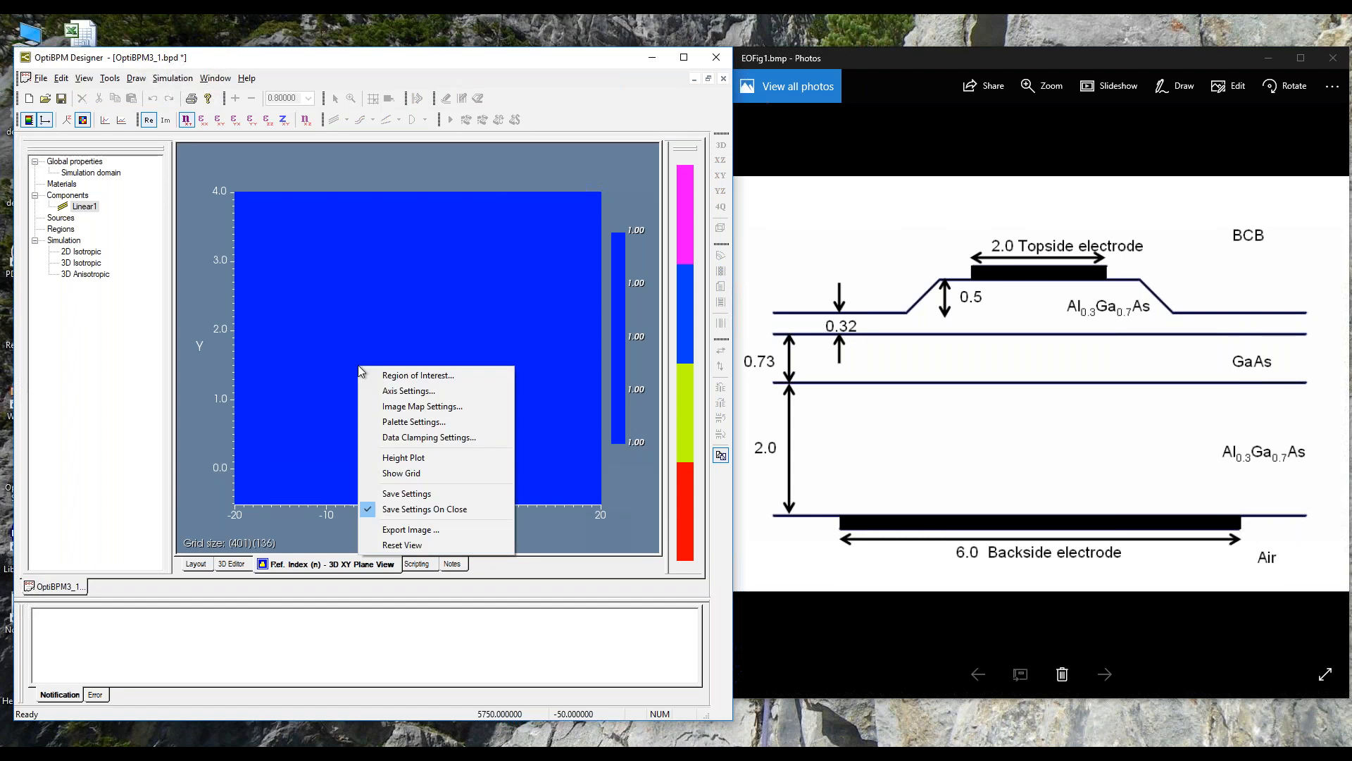
{"action": "left_click", "coordinate": [393, 437]}
{"action": "left_click", "coordinate": [284, 368]}
{"action": "left_click", "coordinate": [294, 435]}
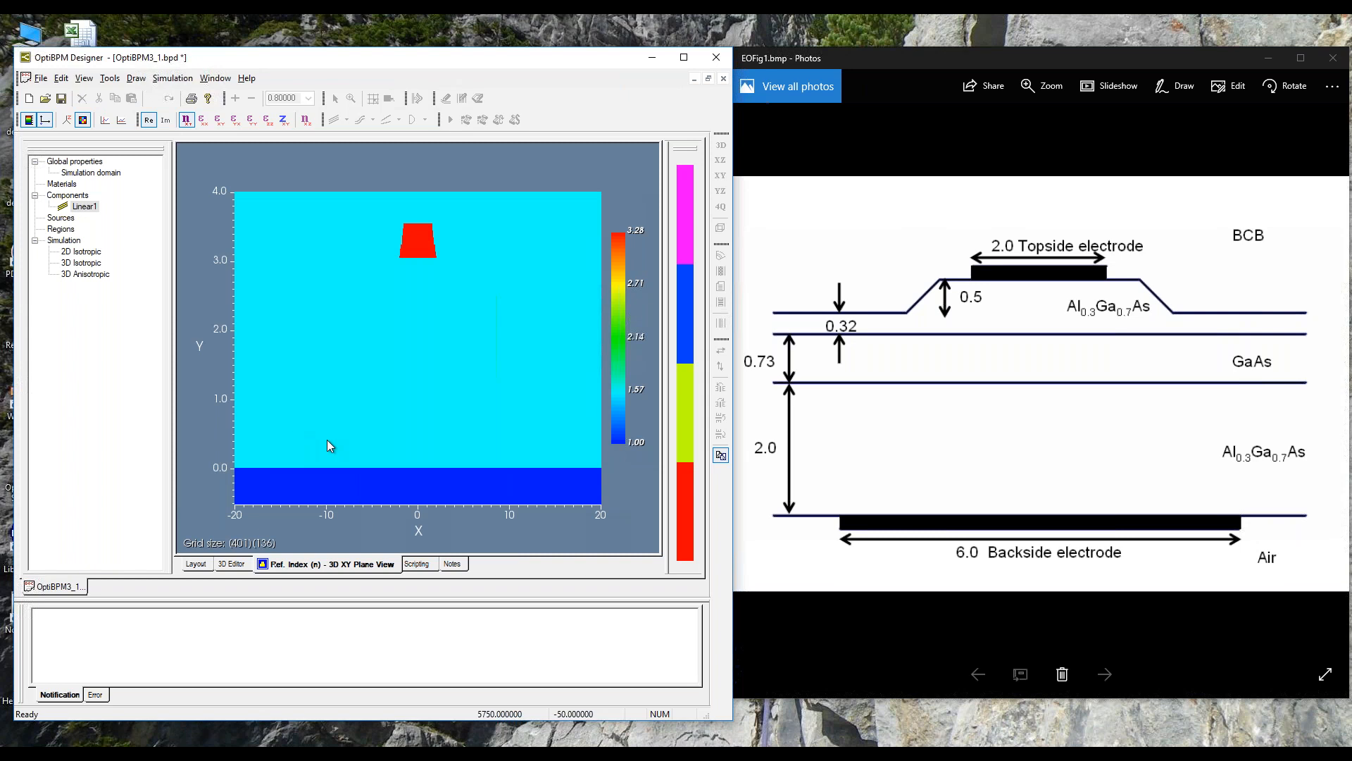
Step: Set the refractive index plot's aspect ratio to real dimensions and inspect the ridge closely
{"action": "right_click", "coordinate": [385, 313]}
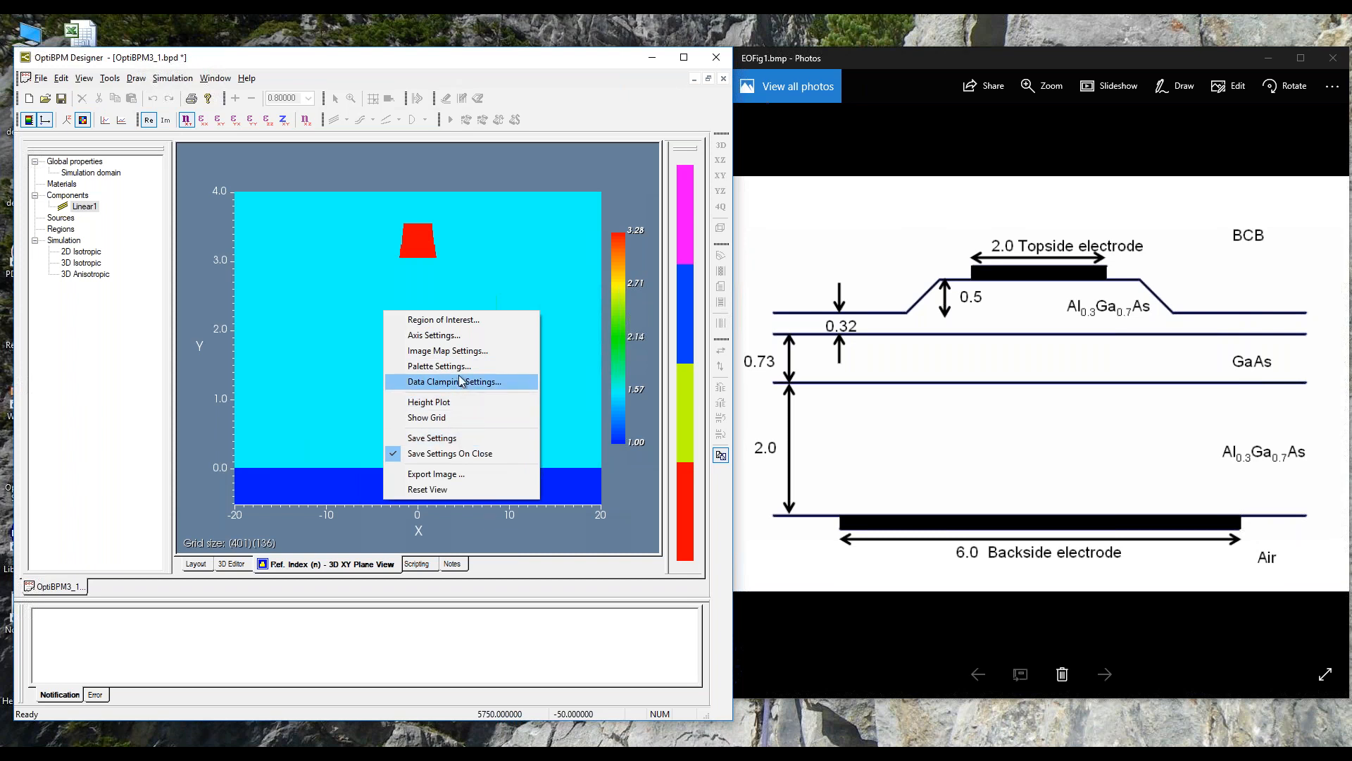
{"action": "left_click", "coordinate": [467, 351]}
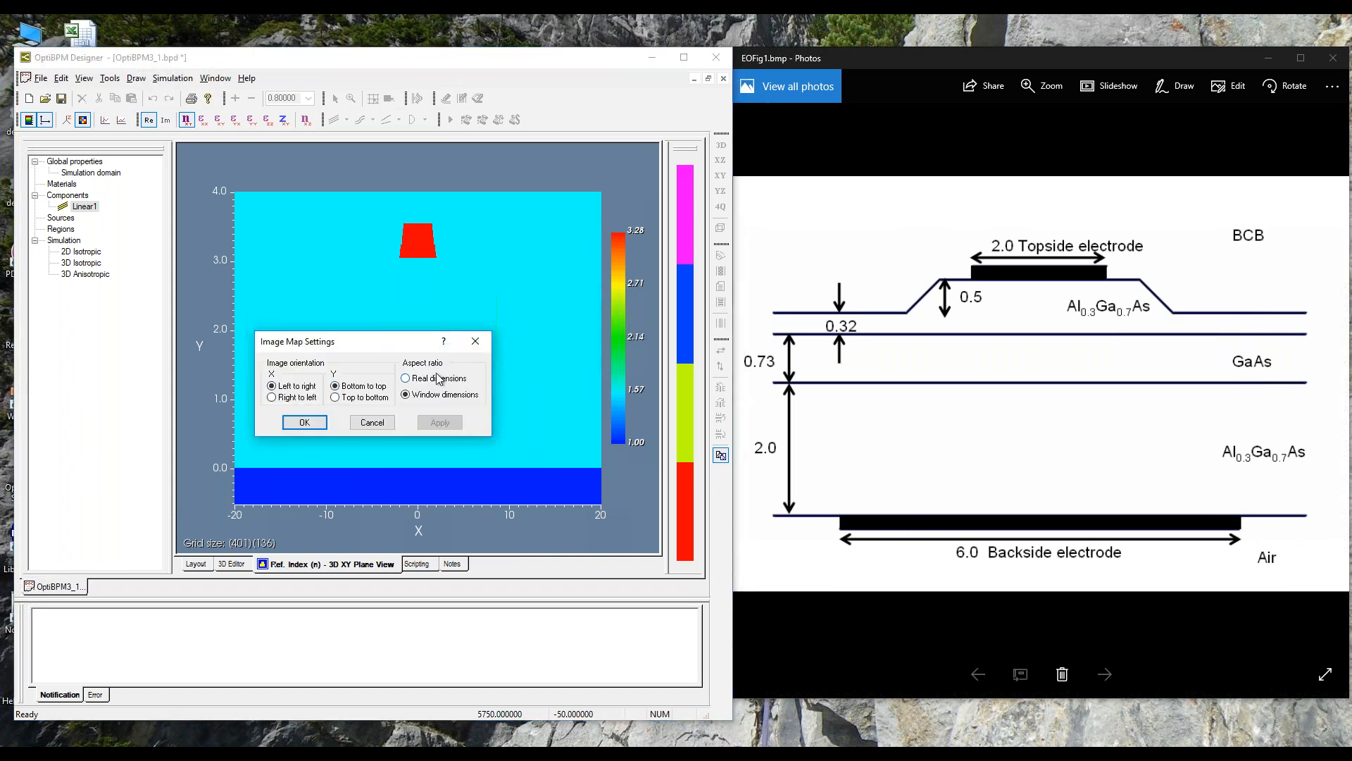
{"action": "left_click", "coordinate": [406, 378]}
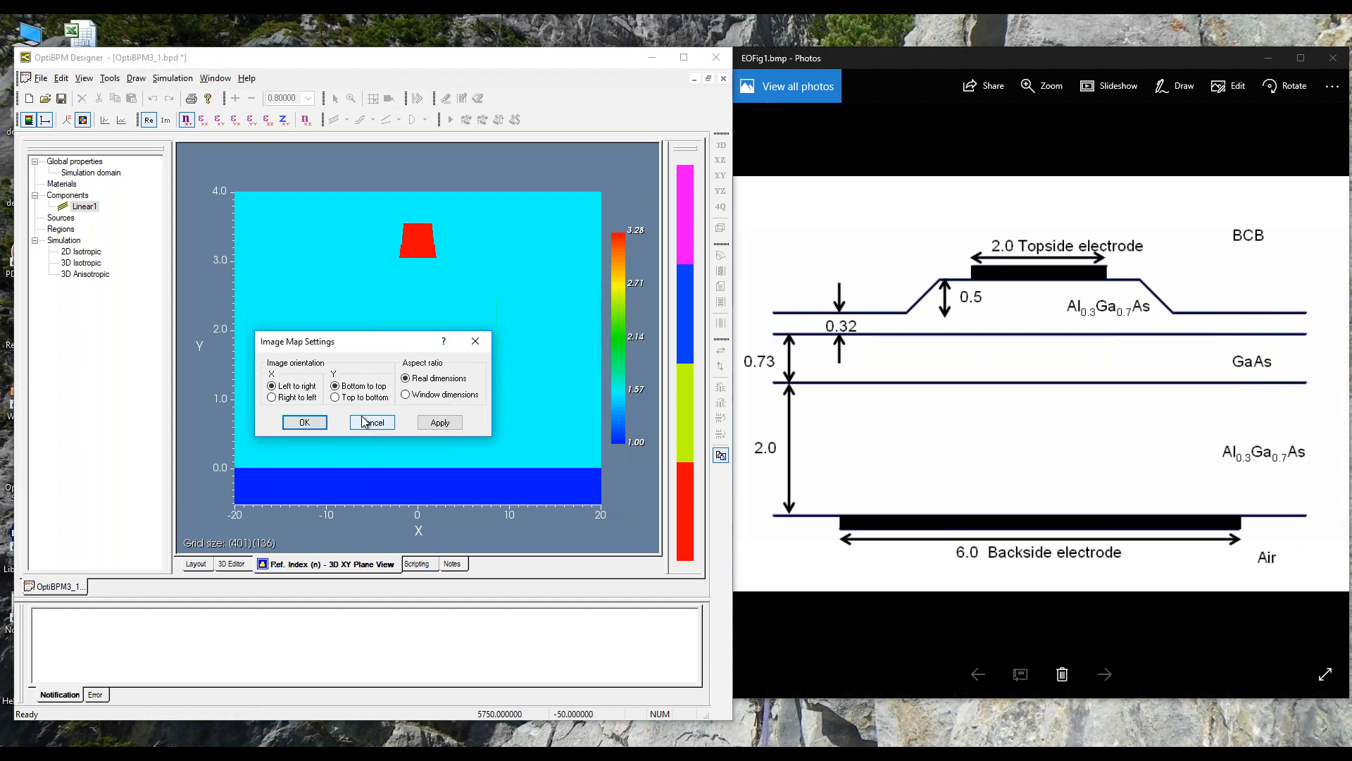
{"action": "left_click", "coordinate": [304, 423]}
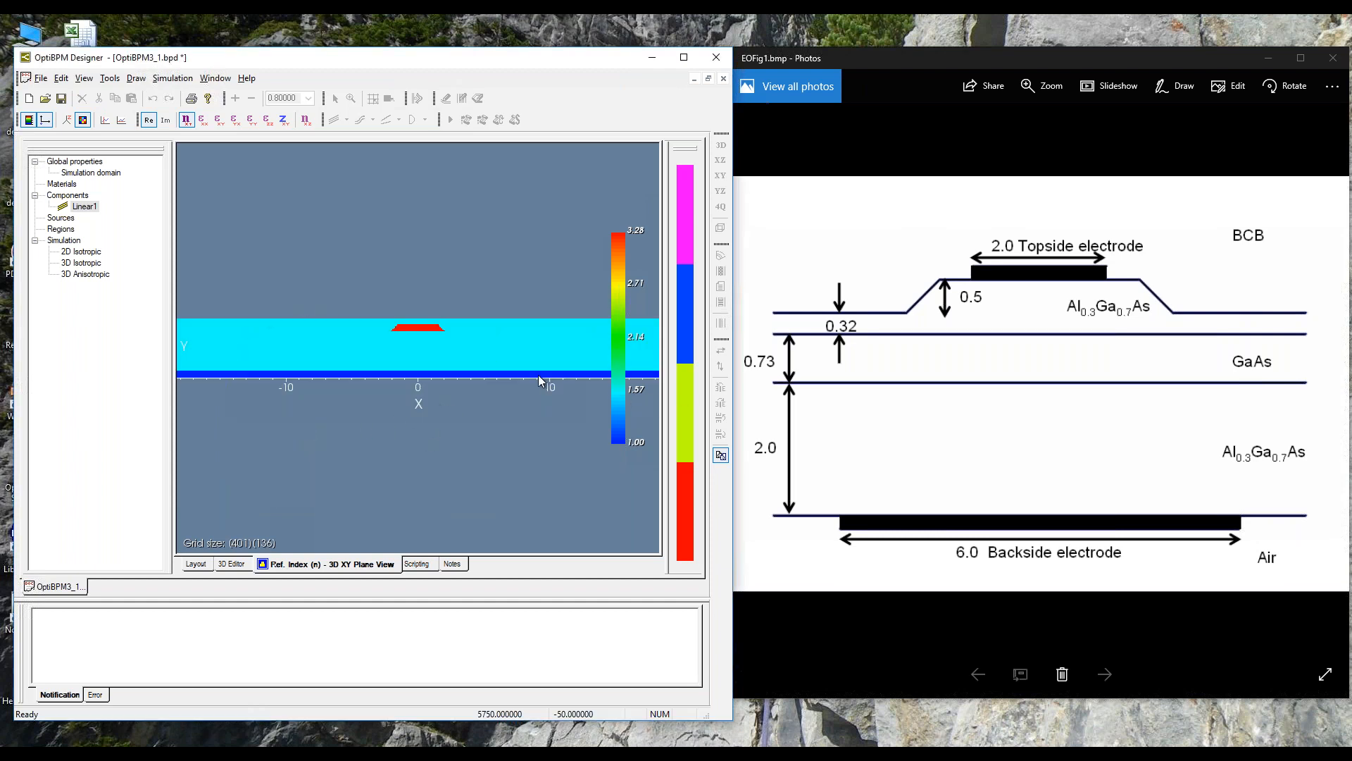
{"action": "scroll", "coordinate": [521, 380], "scroll_direction": "up", "scroll_amount": 4}
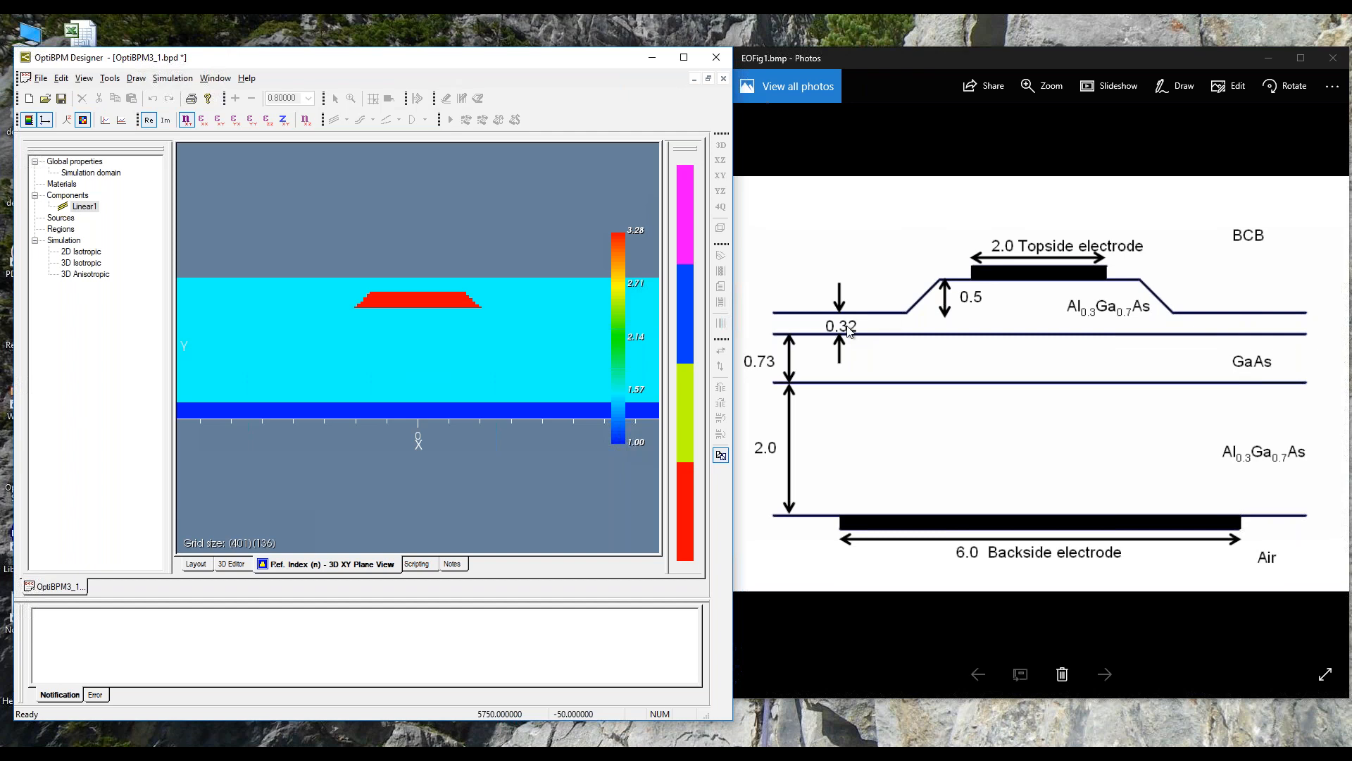
Step: Return to the layout view and save the design under the new file name tgif
{"action": "left_click", "coordinate": [192, 566]}
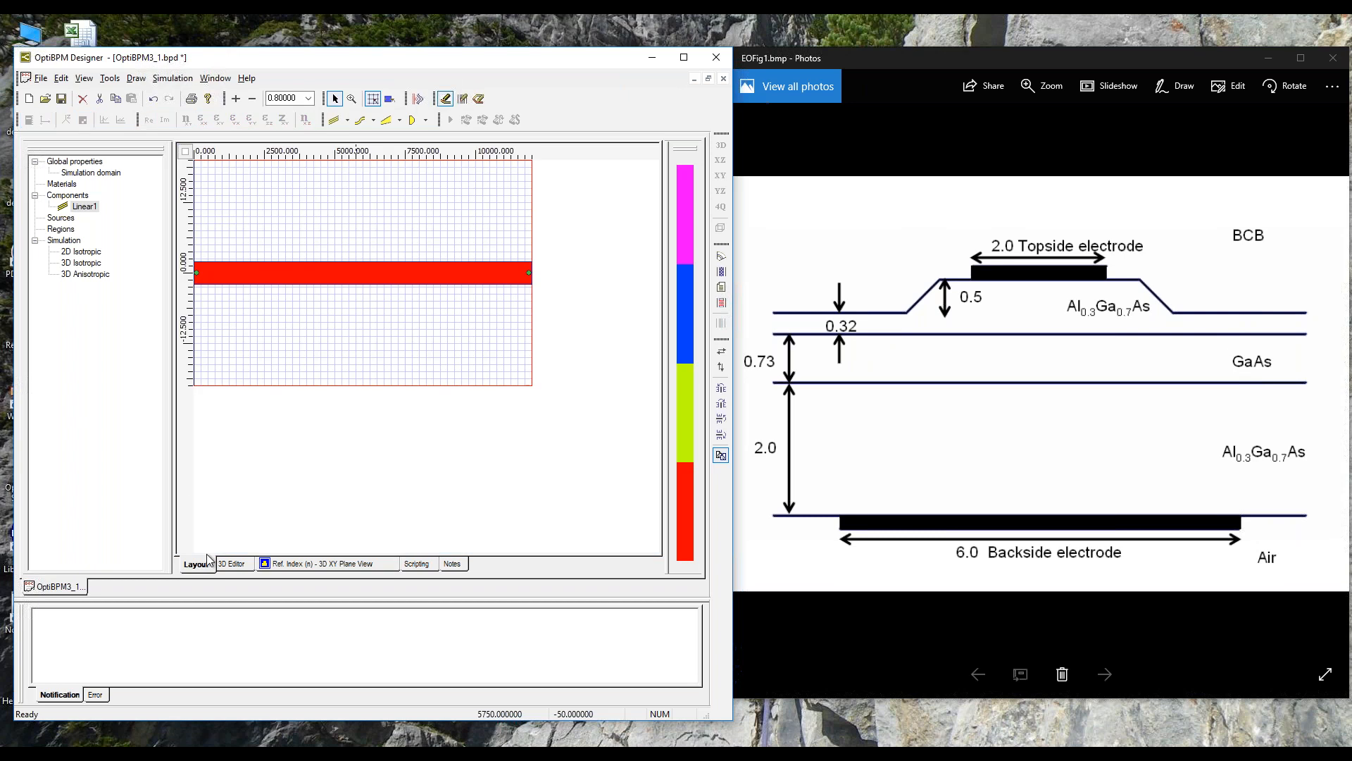
{"action": "left_click", "coordinate": [41, 79]}
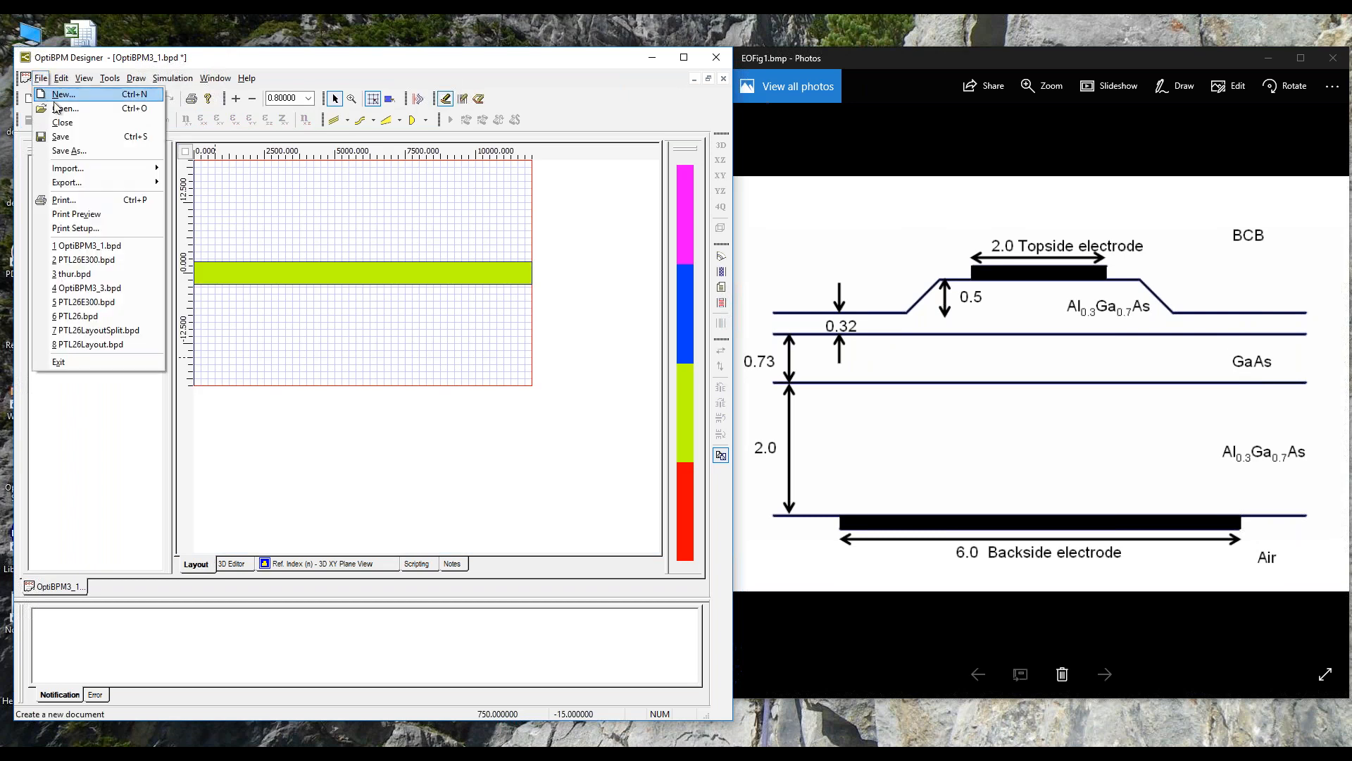
{"action": "left_click", "coordinate": [94, 150]}
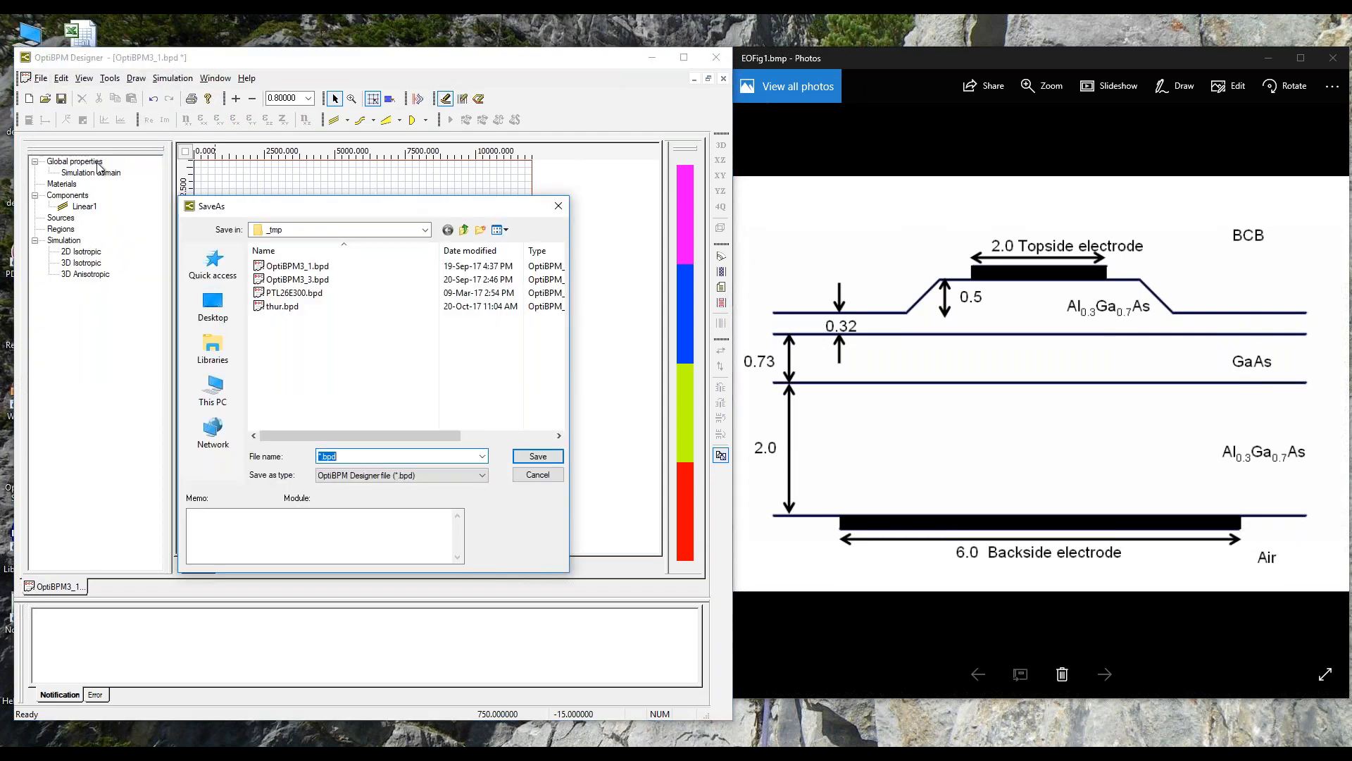
{"action": "type", "text": "f"}
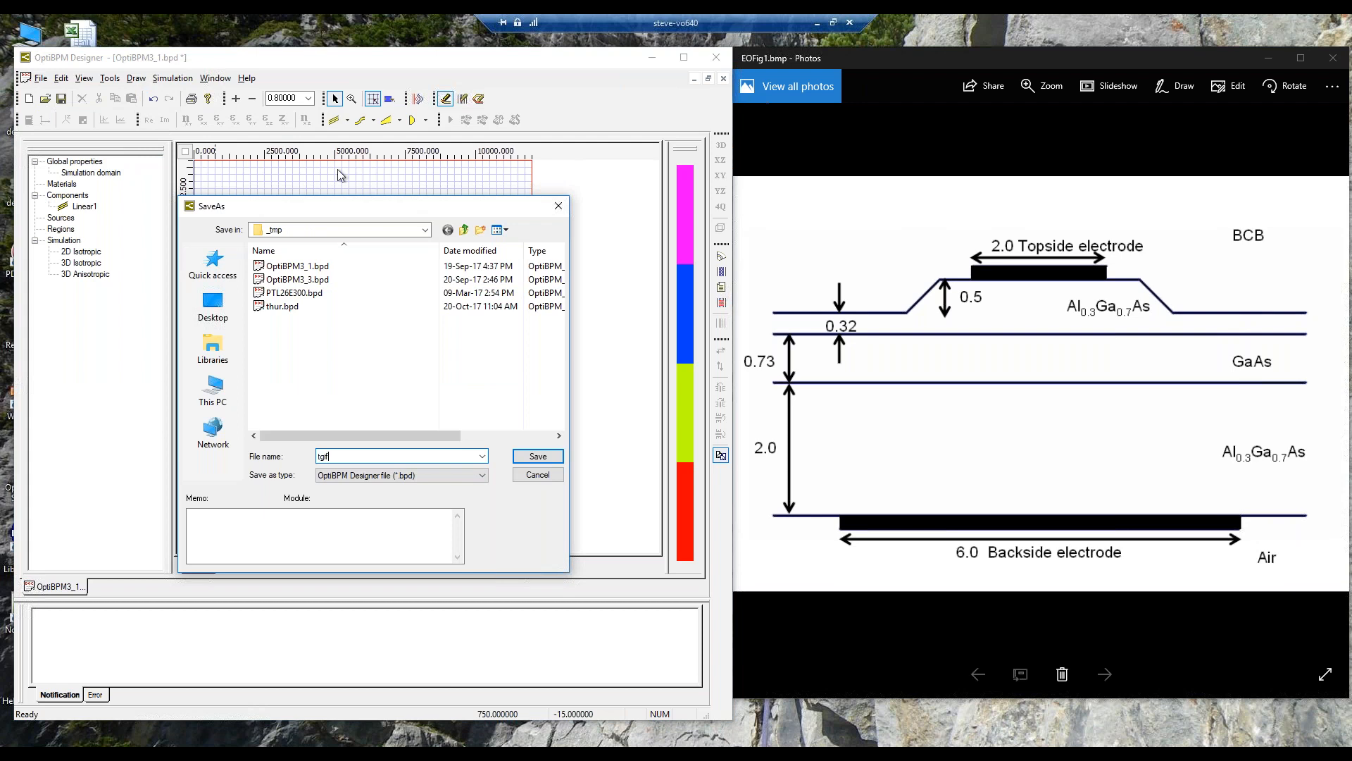
{"action": "left_click", "coordinate": [538, 457]}
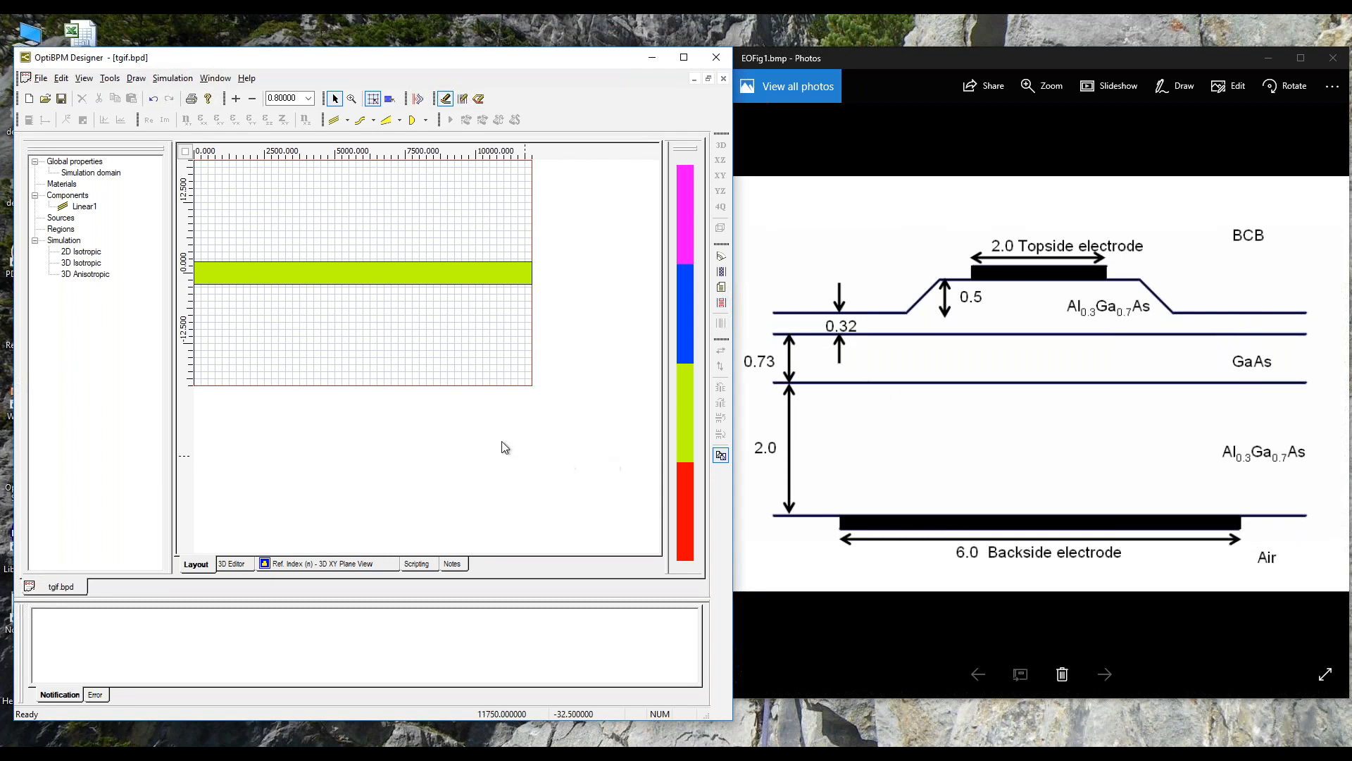
Step: Draw a substrate region across the layout, spanning from about 1000 to about 9750 along the waveguide
{"action": "left_click", "coordinate": [136, 78]}
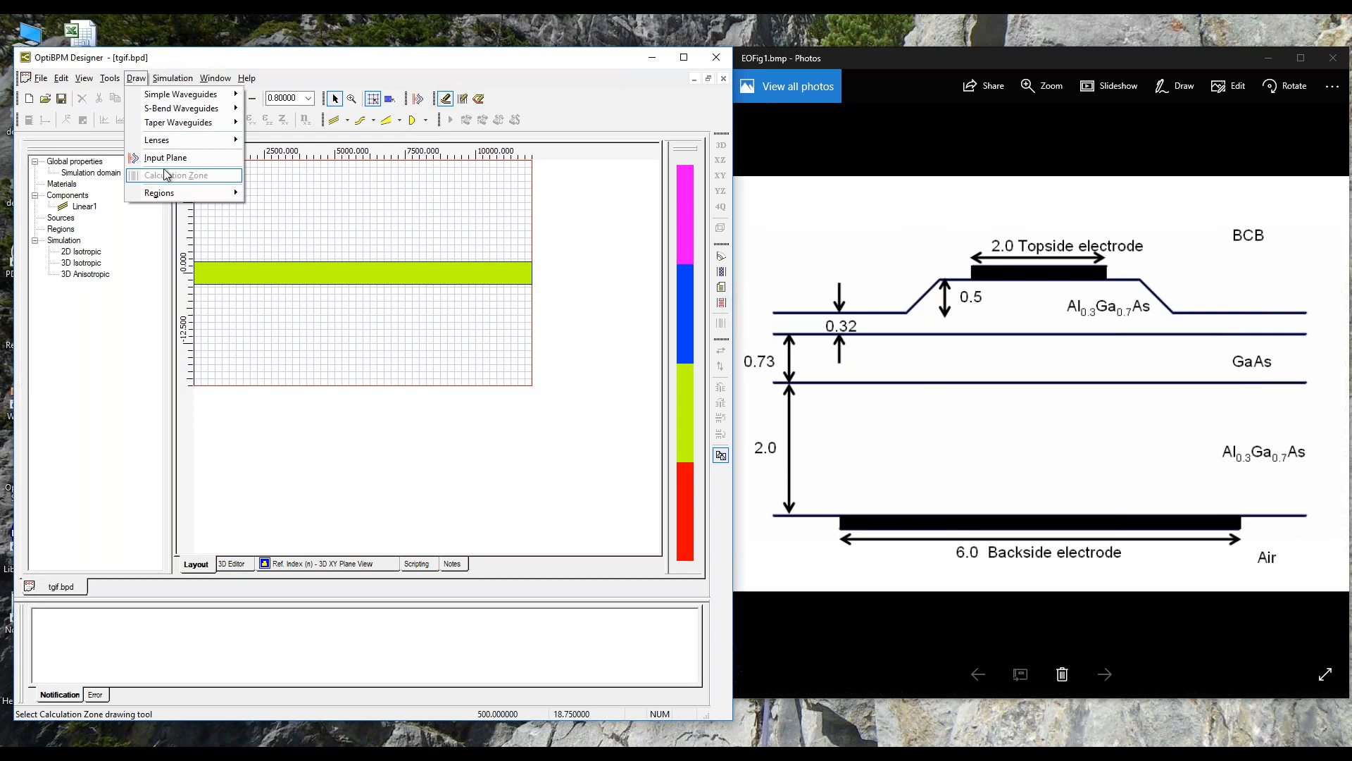
{"action": "mouse_move", "coordinate": [119, 82]}
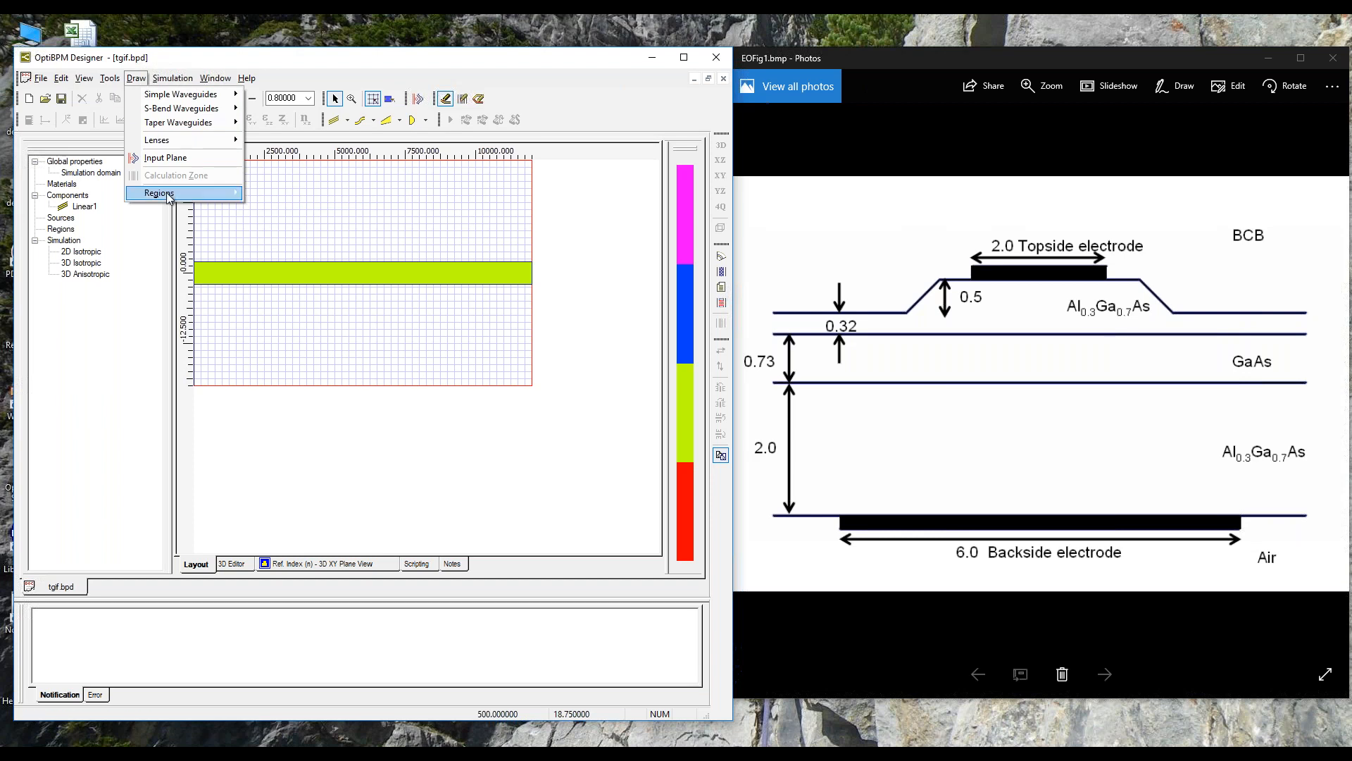
{"action": "mouse_move", "coordinate": [169, 196]}
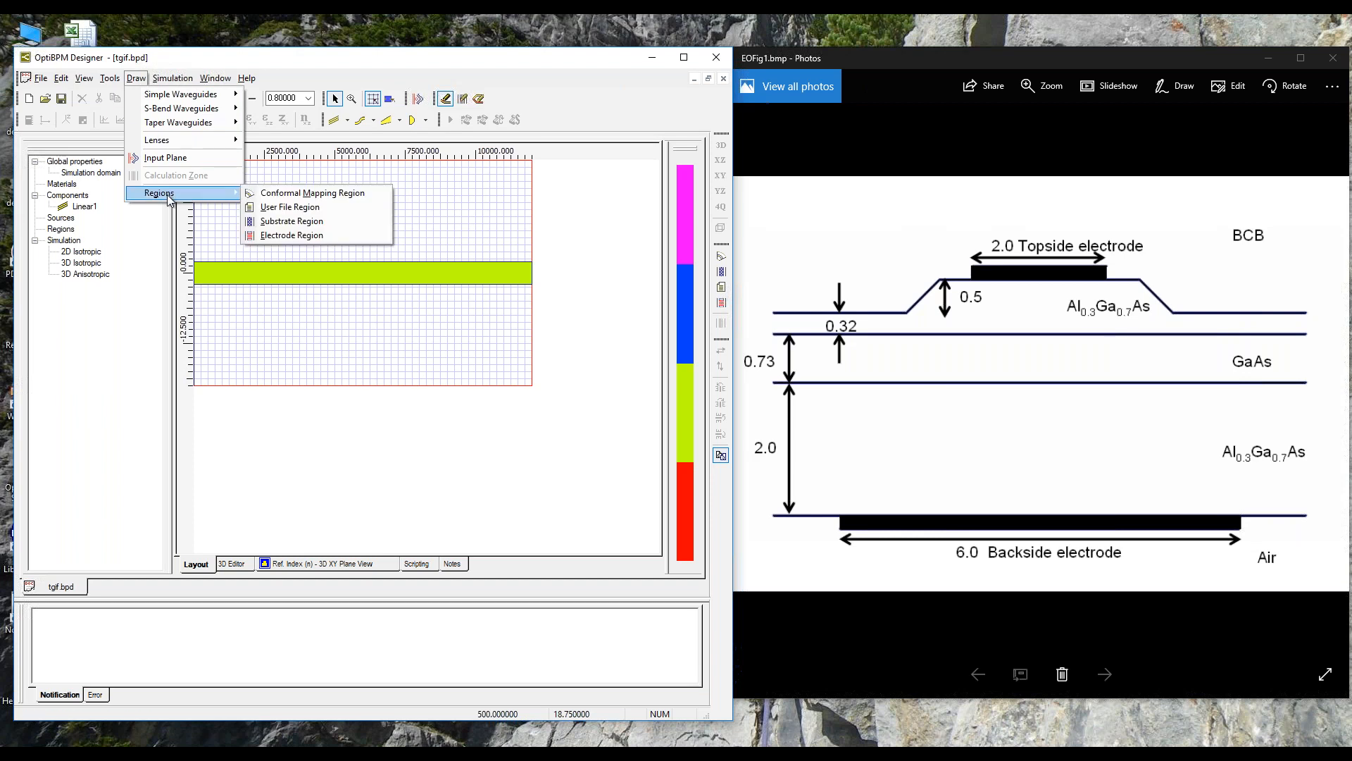
{"action": "left_click", "coordinate": [258, 224]}
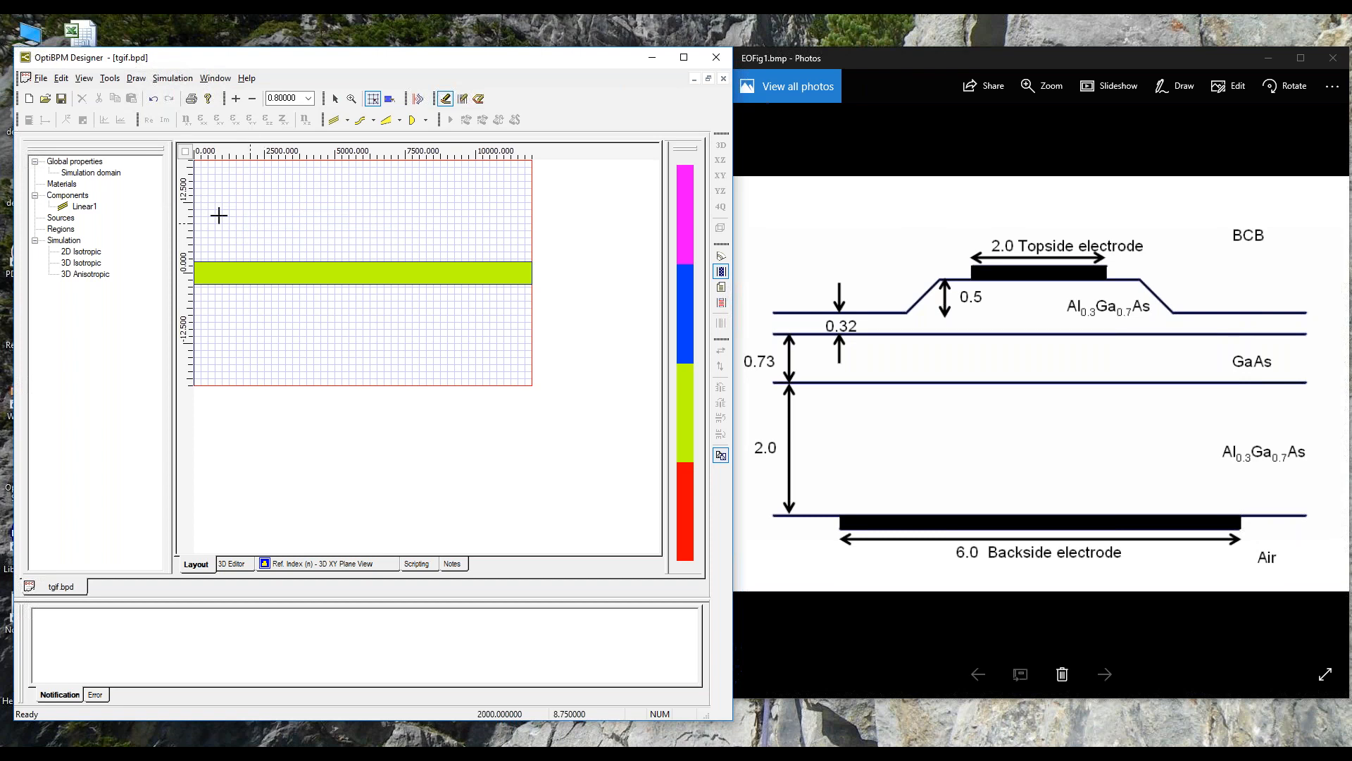
{"action": "left_click", "coordinate": [467, 213]}
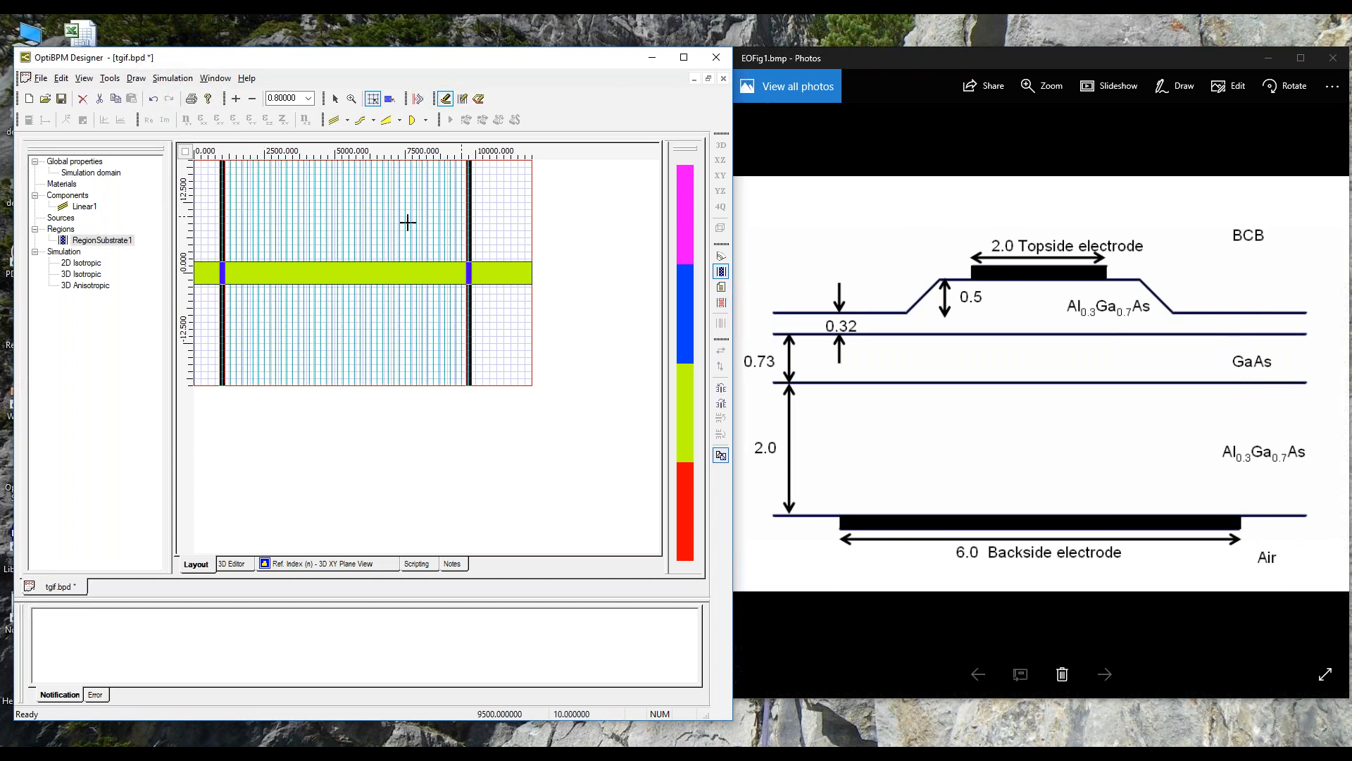
Step: Set the substrate region's start offset to 0 and its end offset to 12000
{"action": "right_click", "coordinate": [89, 244]}
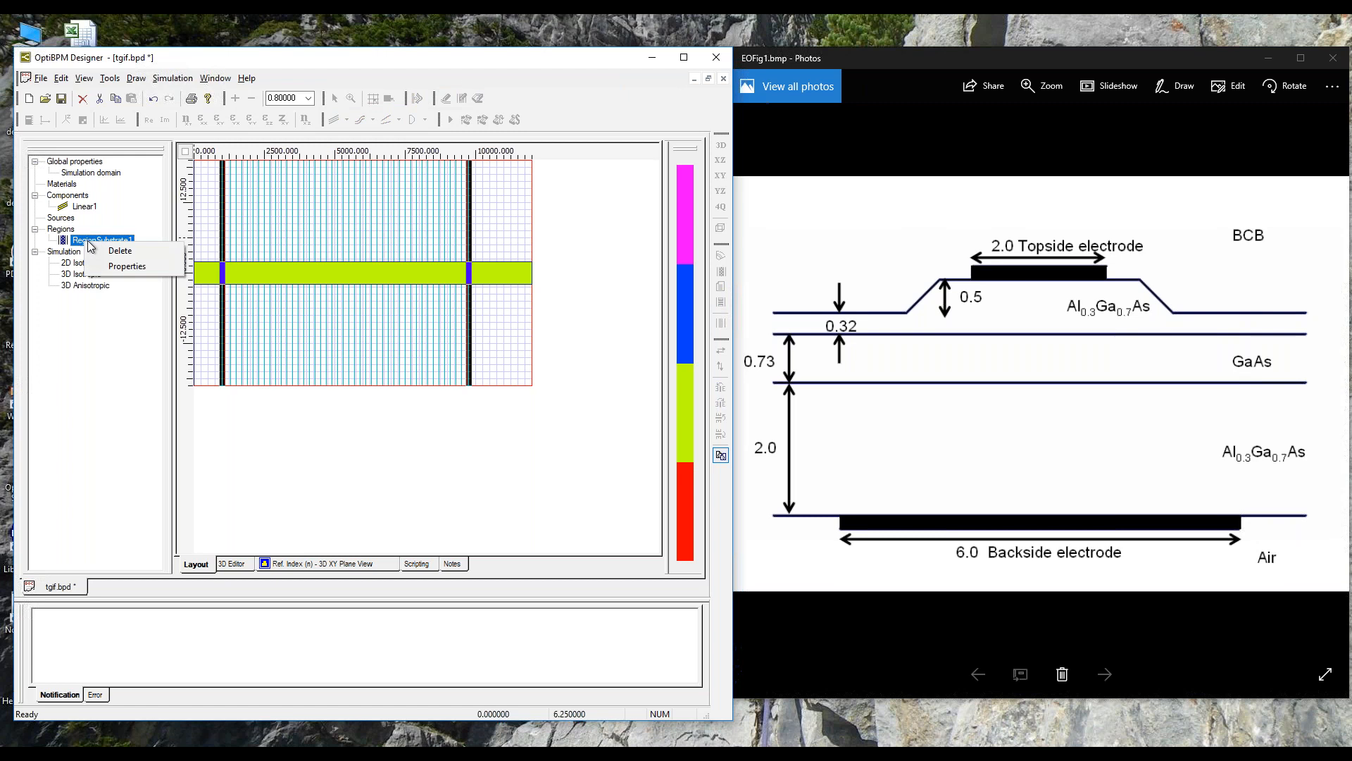
{"action": "left_click", "coordinate": [127, 266]}
{"action": "left_click_drag", "start_coordinate": [324, 268], "coordinate": [702, 186]}
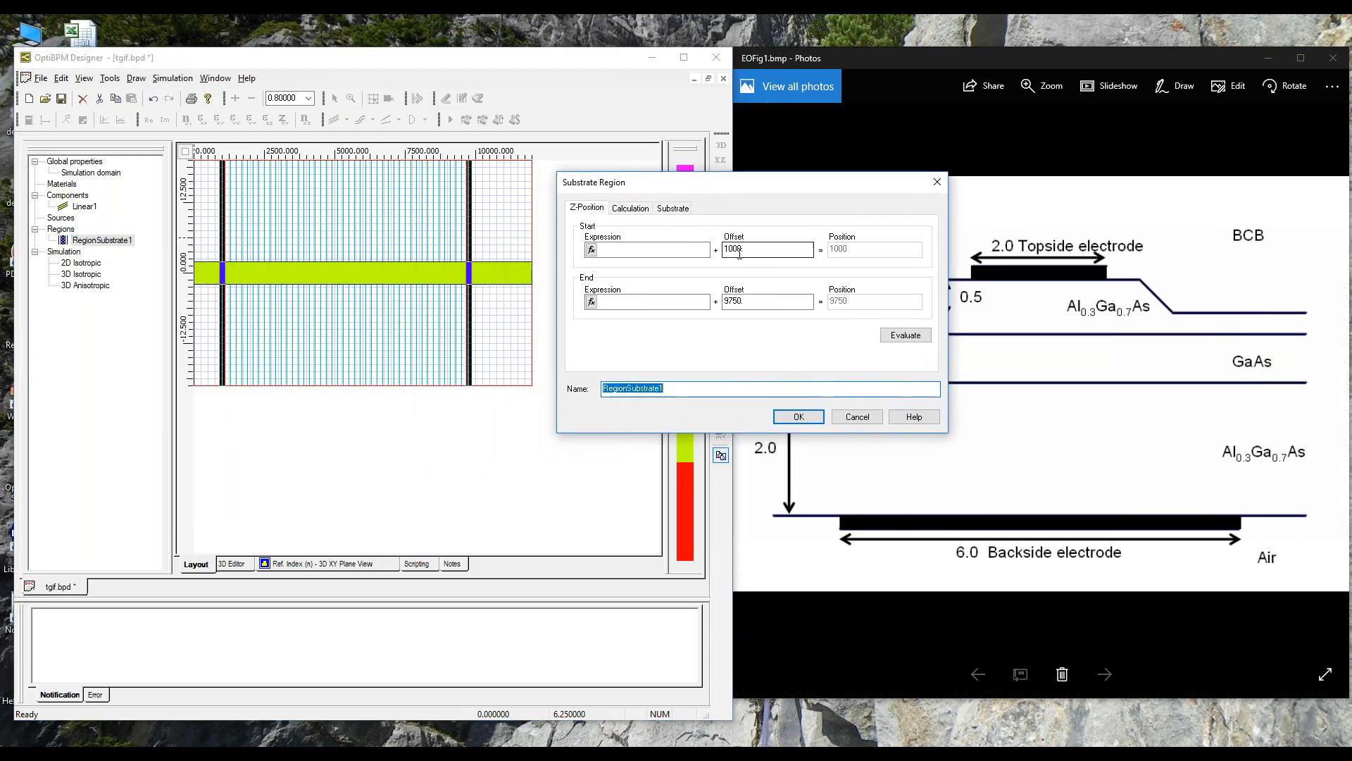
{"action": "left_click", "coordinate": [739, 250]}
{"action": "double_click", "coordinate": [739, 250]}
{"action": "type", "text": "0"}
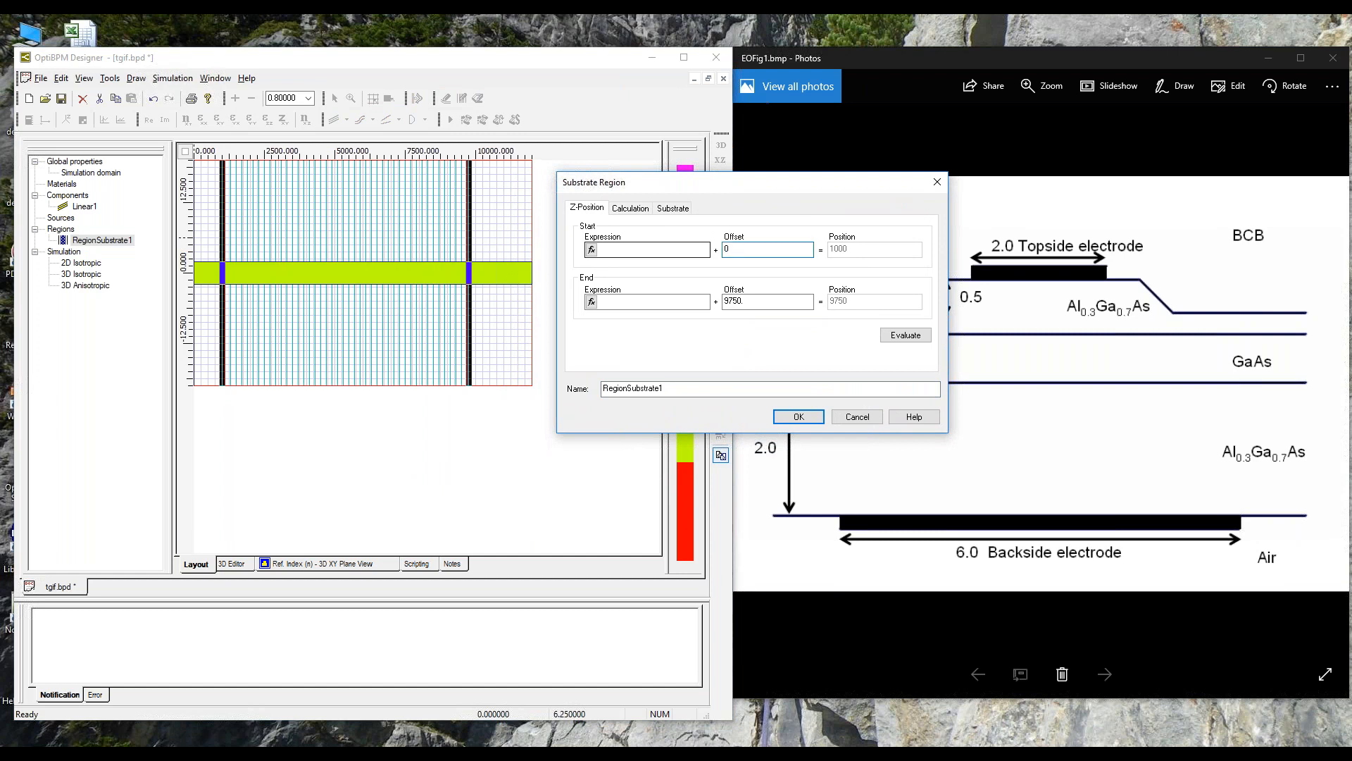
{"action": "left_click", "coordinate": [755, 302]}
{"action": "double_click", "coordinate": [755, 302]}
{"action": "type", "text": "12000"}
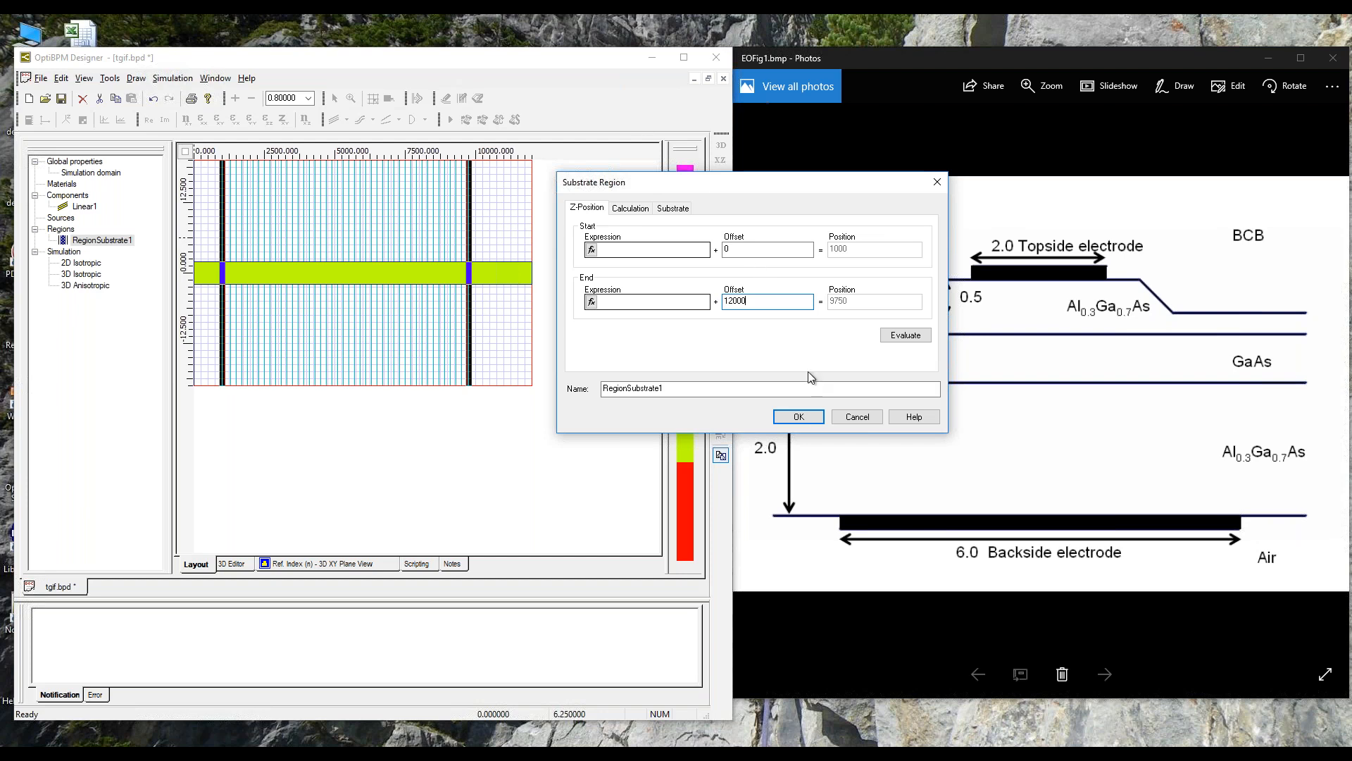
{"action": "left_click", "coordinate": [809, 421]}
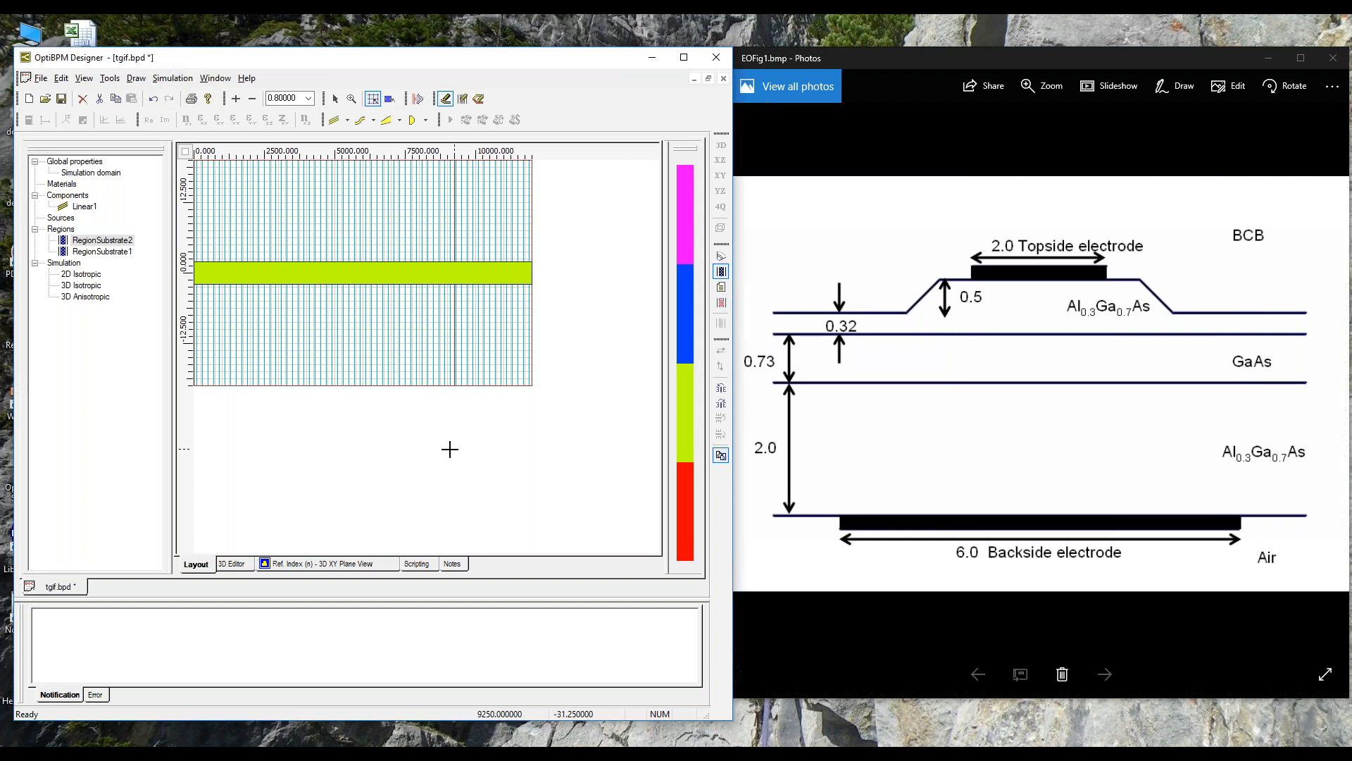
Step: Delete the extra region RegionSubstrate2 and leave the region drawing tool
{"action": "left_click", "coordinate": [94, 242]}
{"action": "right_click", "coordinate": [94, 242]}
{"action": "left_click", "coordinate": [116, 253]}
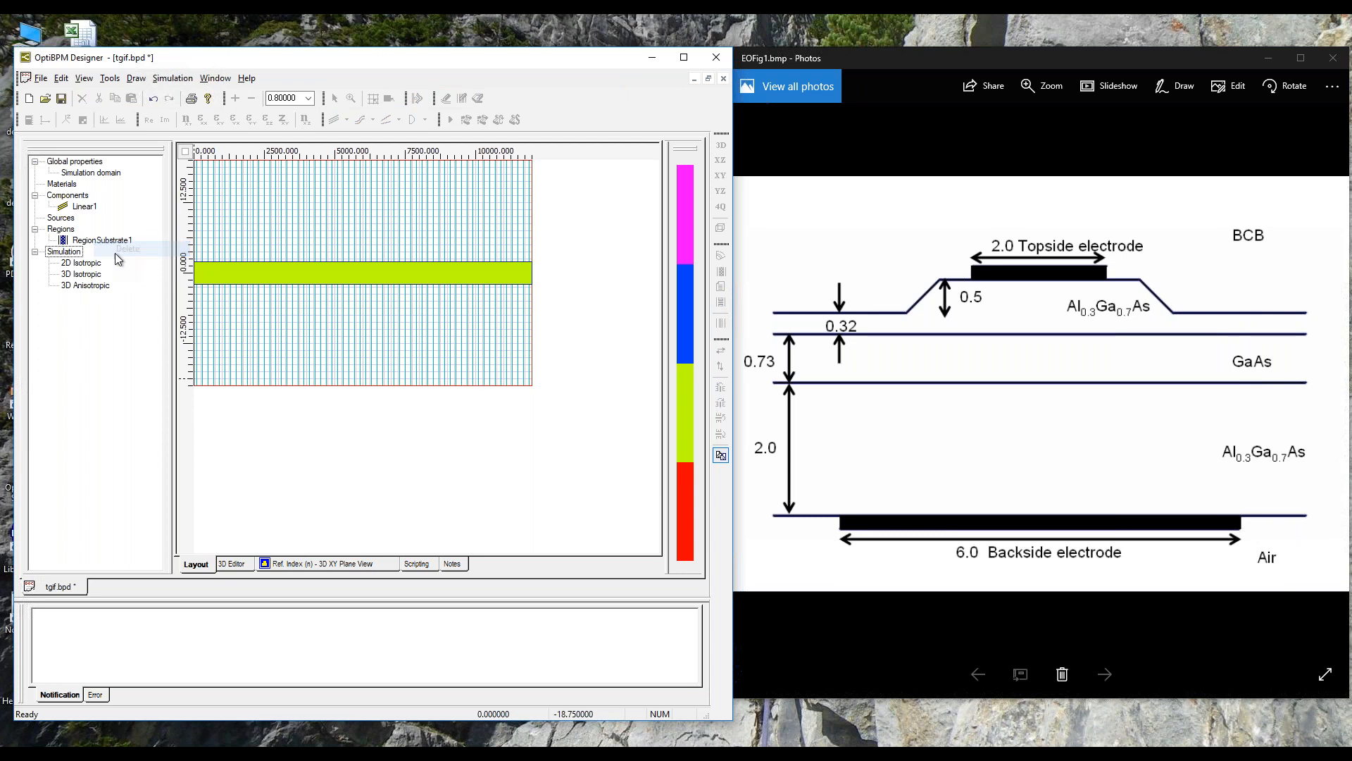
{"action": "left_click", "coordinate": [632, 295]}
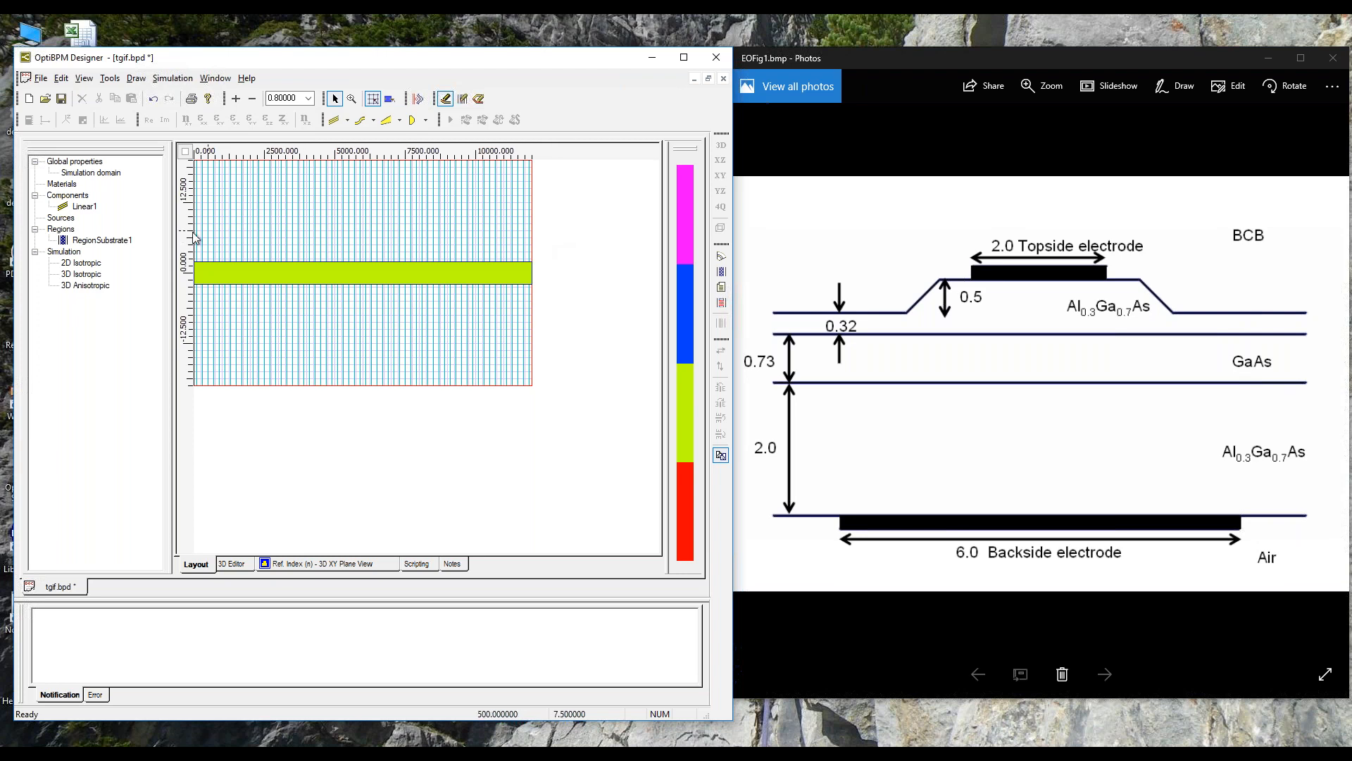
Step: Add a substrate layer to RegionSubstrate1 with start and end thickness 2 and material Al3Ga7As155
{"action": "left_click", "coordinate": [102, 241]}
{"action": "right_click", "coordinate": [101, 241]}
{"action": "left_click", "coordinate": [130, 260]}
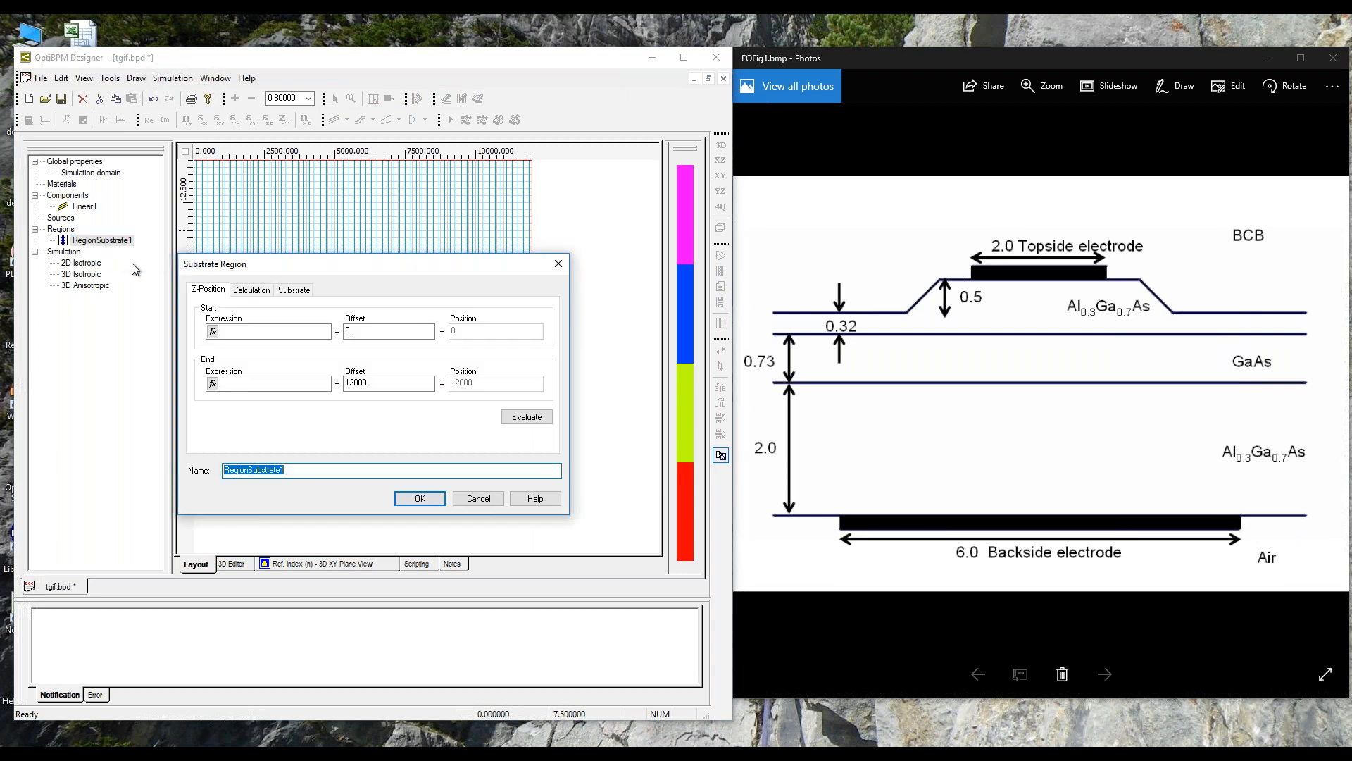
{"action": "left_click_drag", "start_coordinate": [439, 271], "coordinate": [521, 242]}
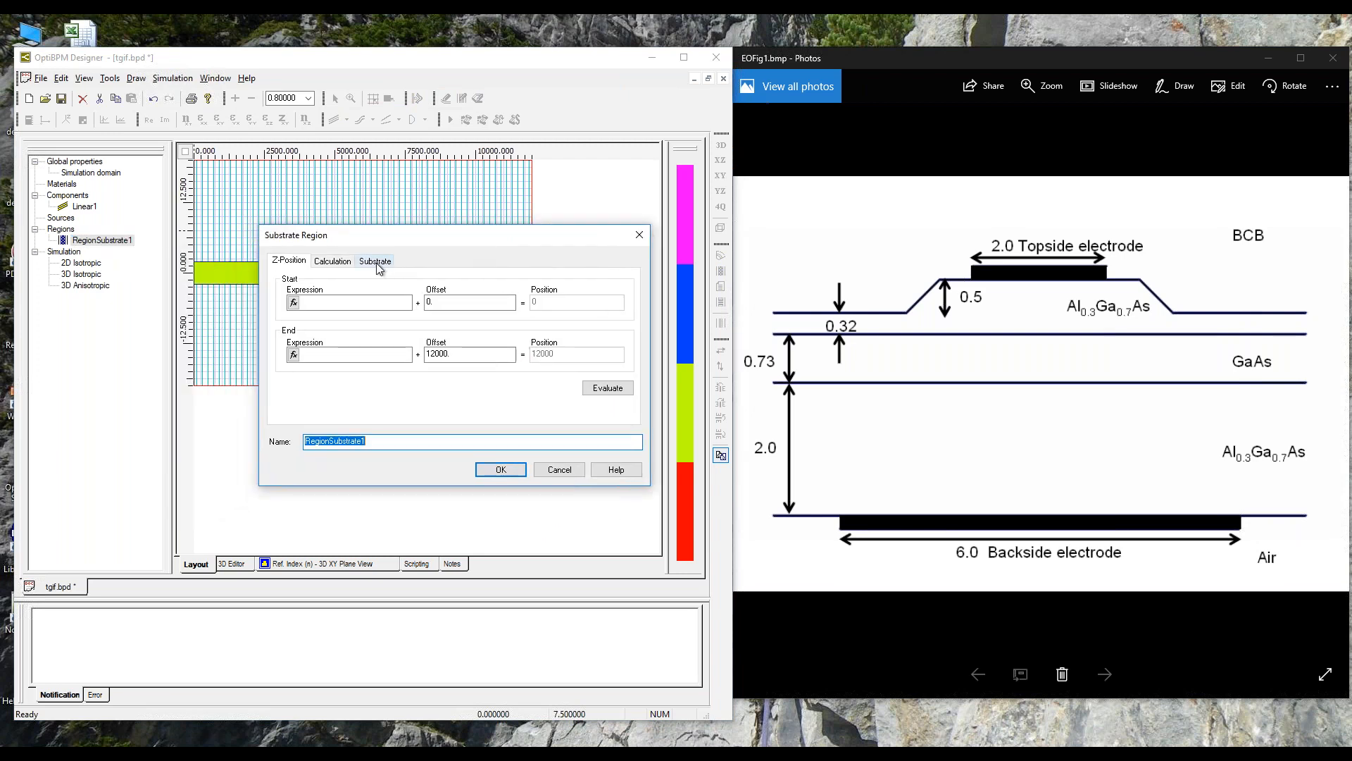
{"action": "left_click", "coordinate": [375, 260]}
{"action": "left_click", "coordinate": [542, 407]}
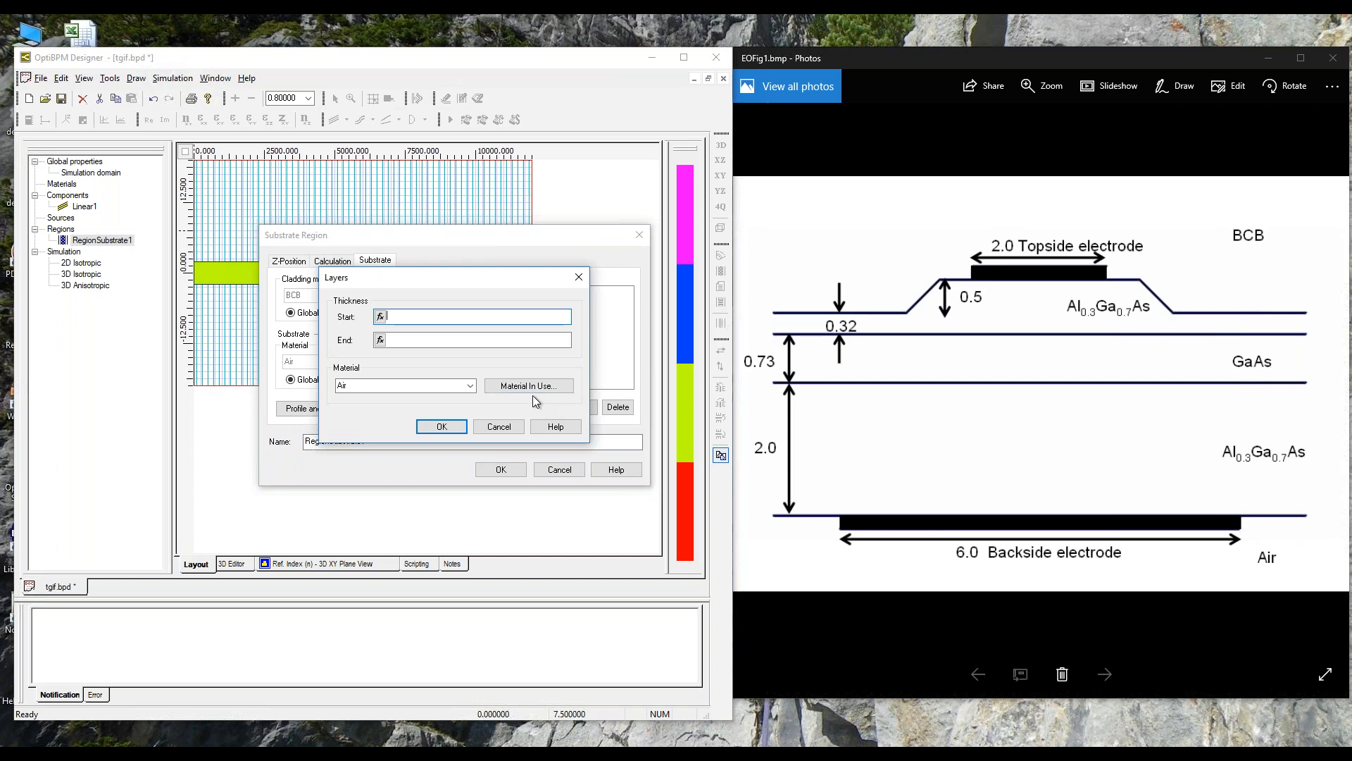
{"action": "type", "text": "2"}
{"action": "key", "text": "Tab"}
{"action": "type", "text": "2"}
{"action": "left_click", "coordinate": [471, 385]}
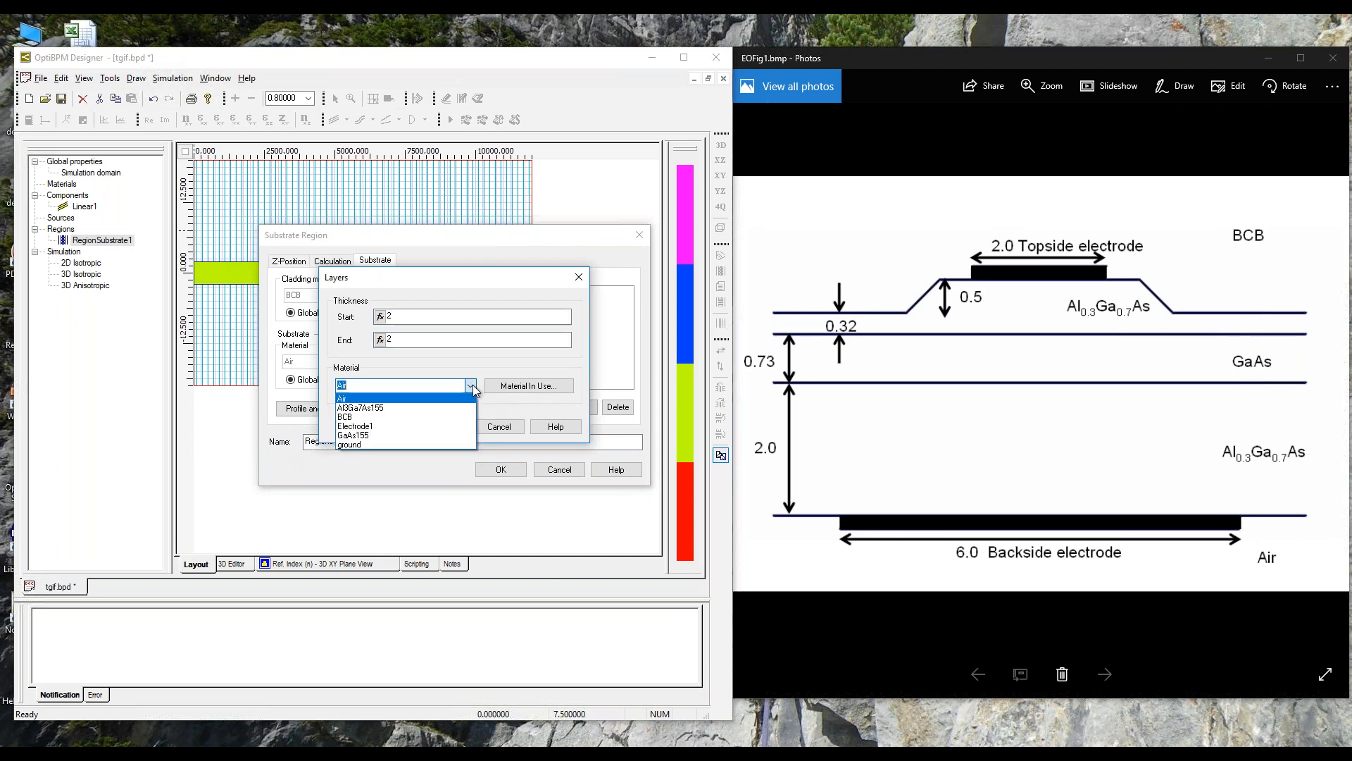
{"action": "left_click", "coordinate": [422, 406]}
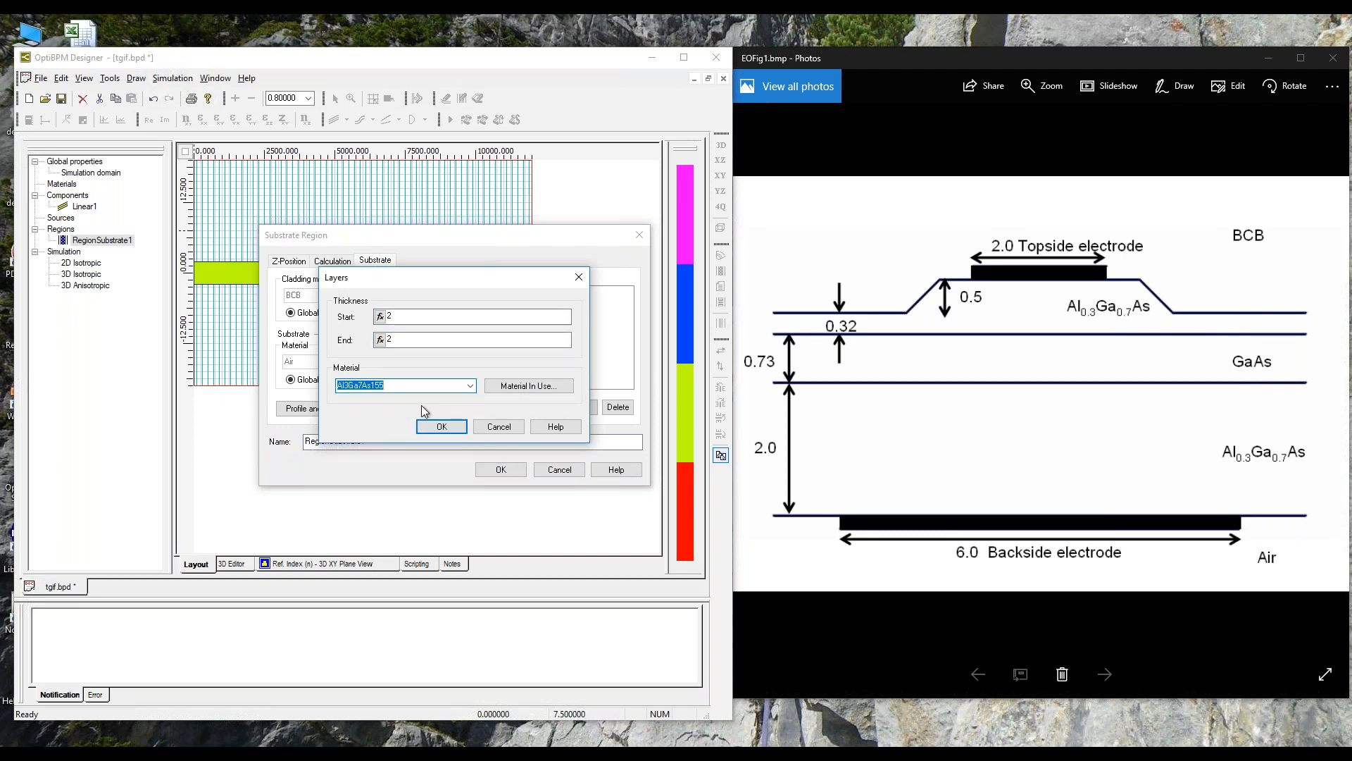
{"action": "left_click", "coordinate": [435, 428]}
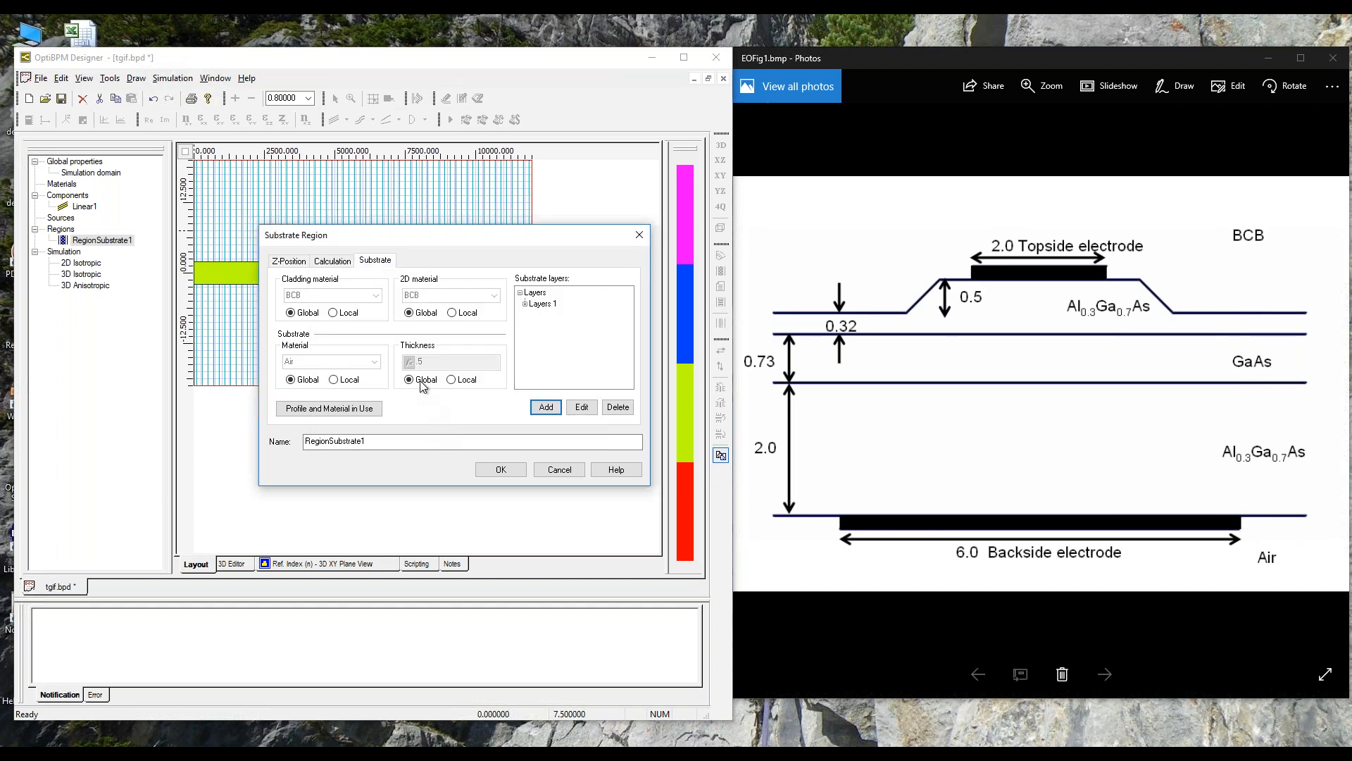
Step: Add a second substrate layer with start and end thickness 0.73 and material GaAs155
{"action": "left_click", "coordinate": [539, 409]}
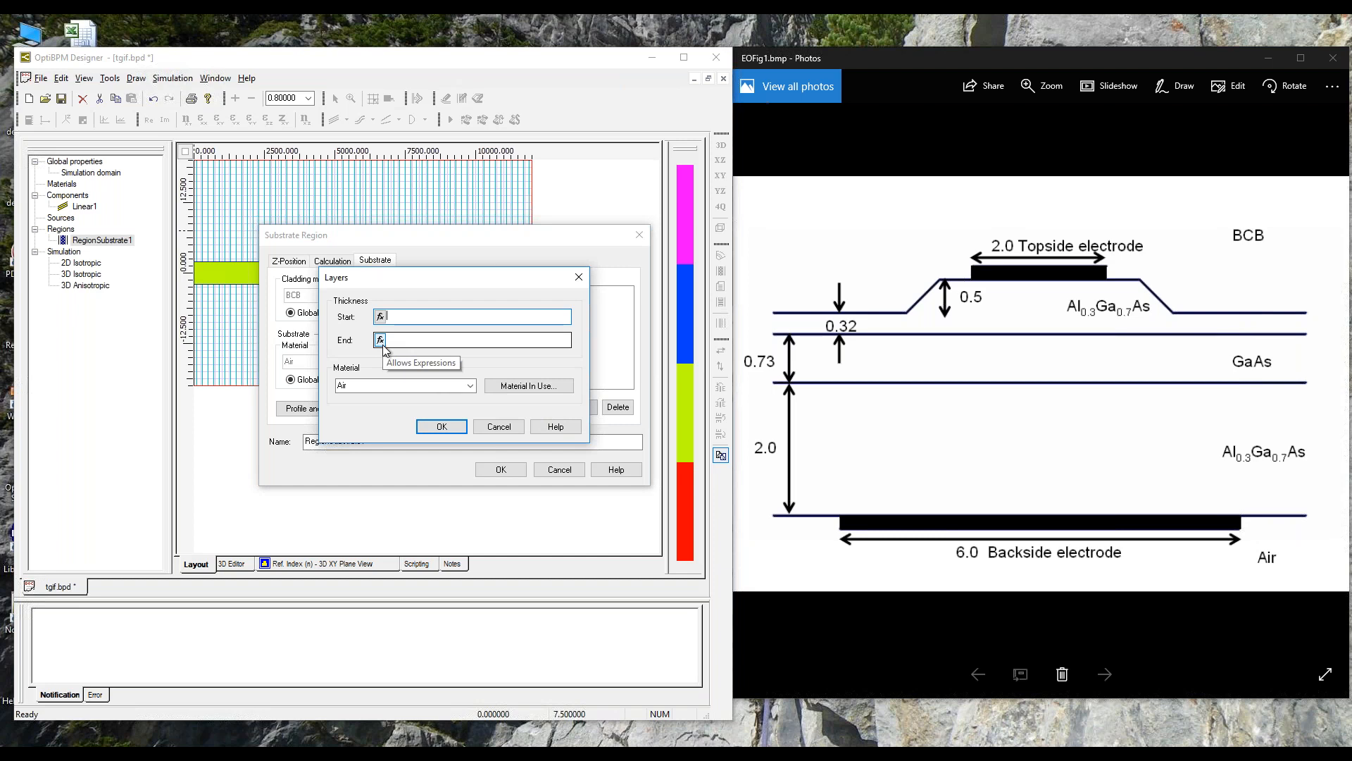
{"action": "type", "text": ".73"}
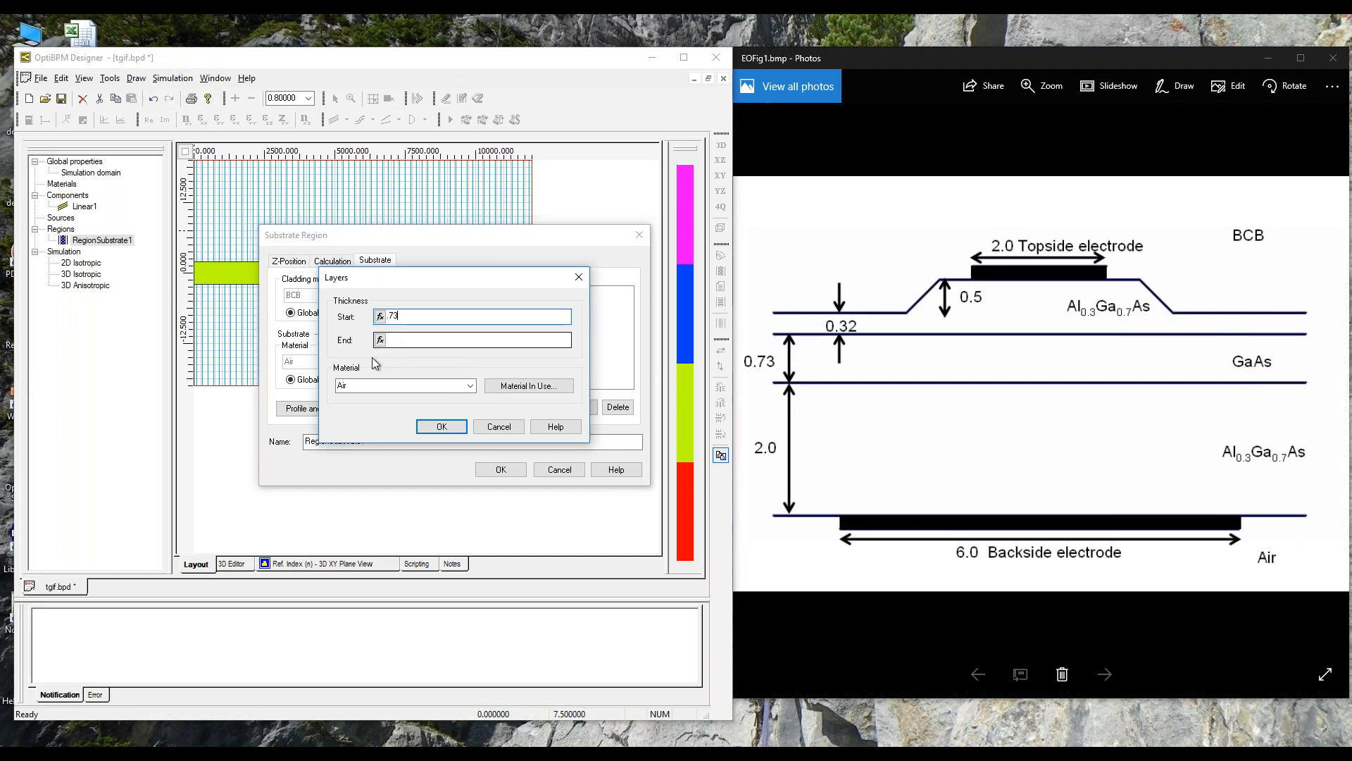
{"action": "key", "text": "Tab"}
{"action": "type", "text": ".73"}
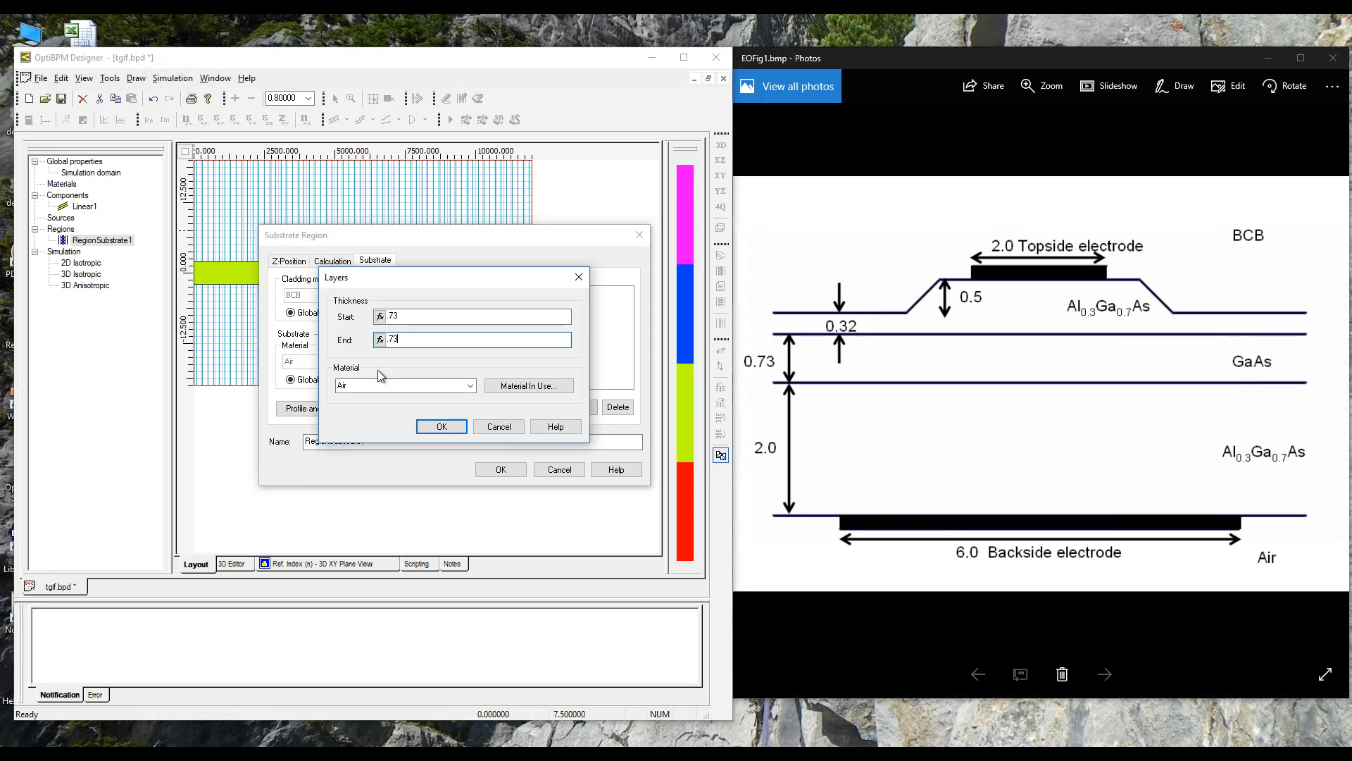
{"action": "left_click", "coordinate": [469, 385]}
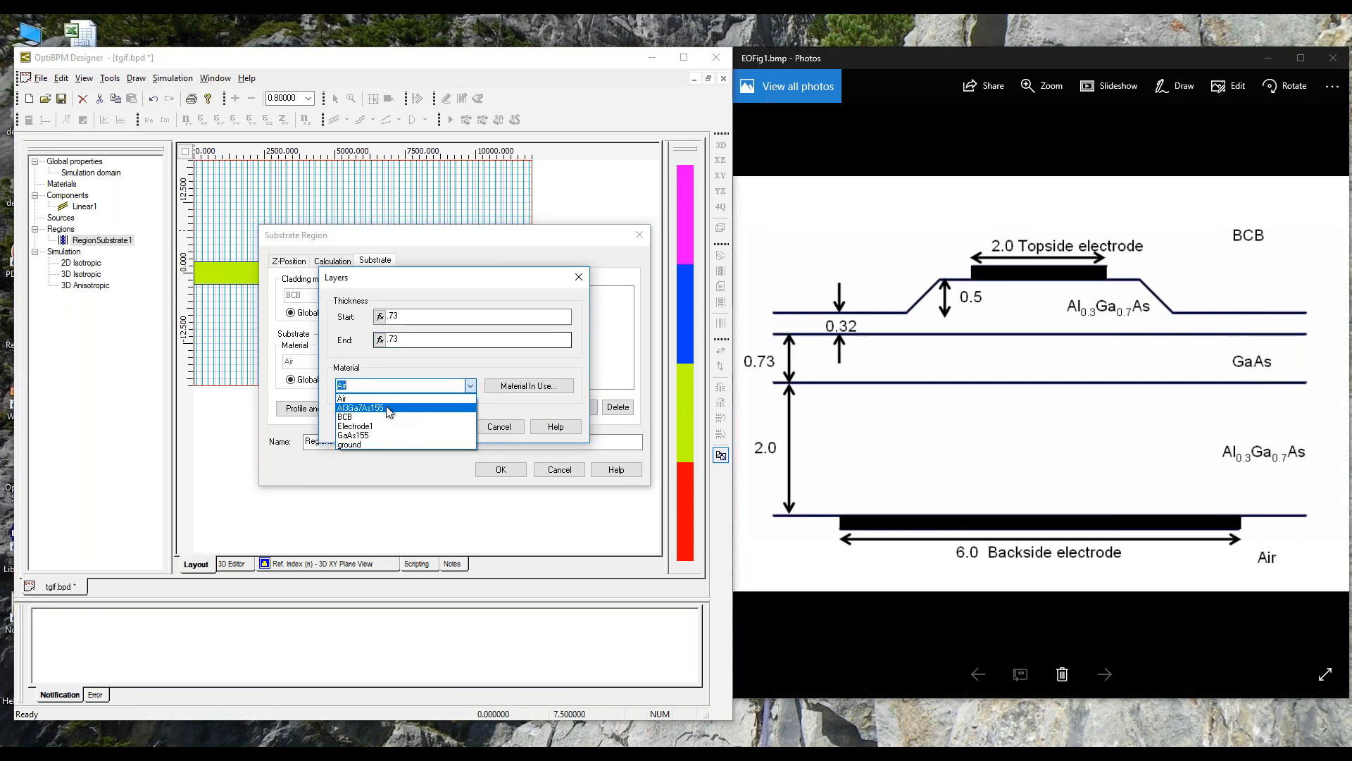
{"action": "left_click", "coordinate": [386, 435]}
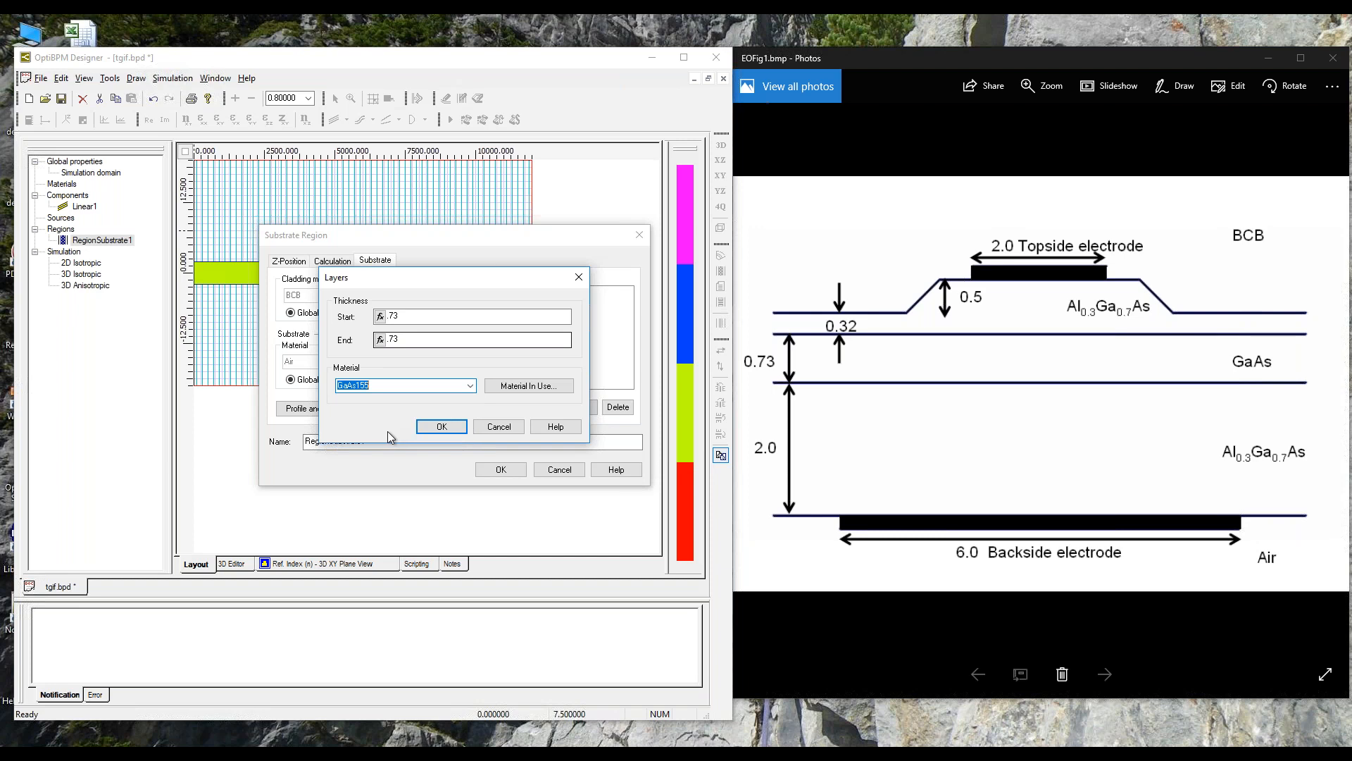
{"action": "left_click", "coordinate": [436, 427]}
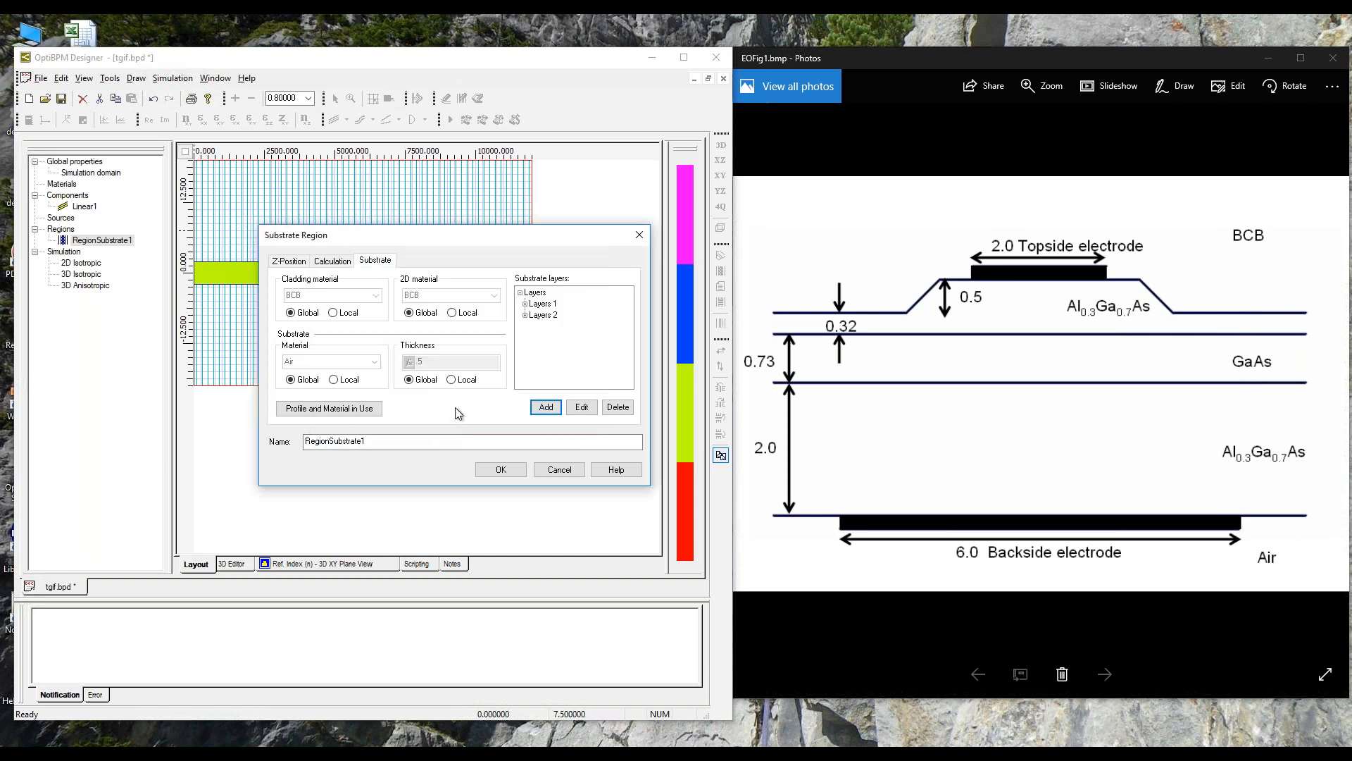
Step: Add a third substrate layer with start and end thickness 0.32 in Al3Ga7As155, and display the refractive index in the 3D XY plane
{"action": "left_click", "coordinate": [546, 408]}
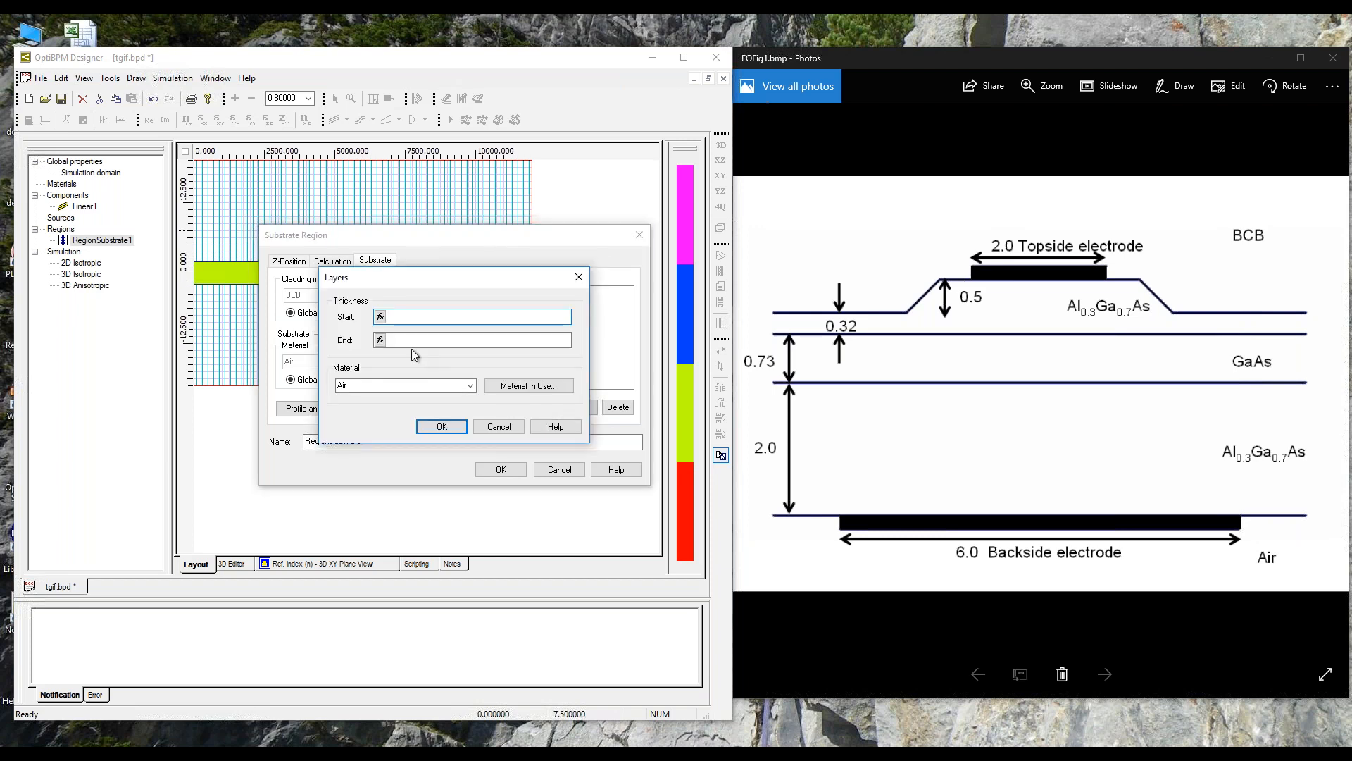
{"action": "type", "text": ".32"}
{"action": "key", "text": "Tab"}
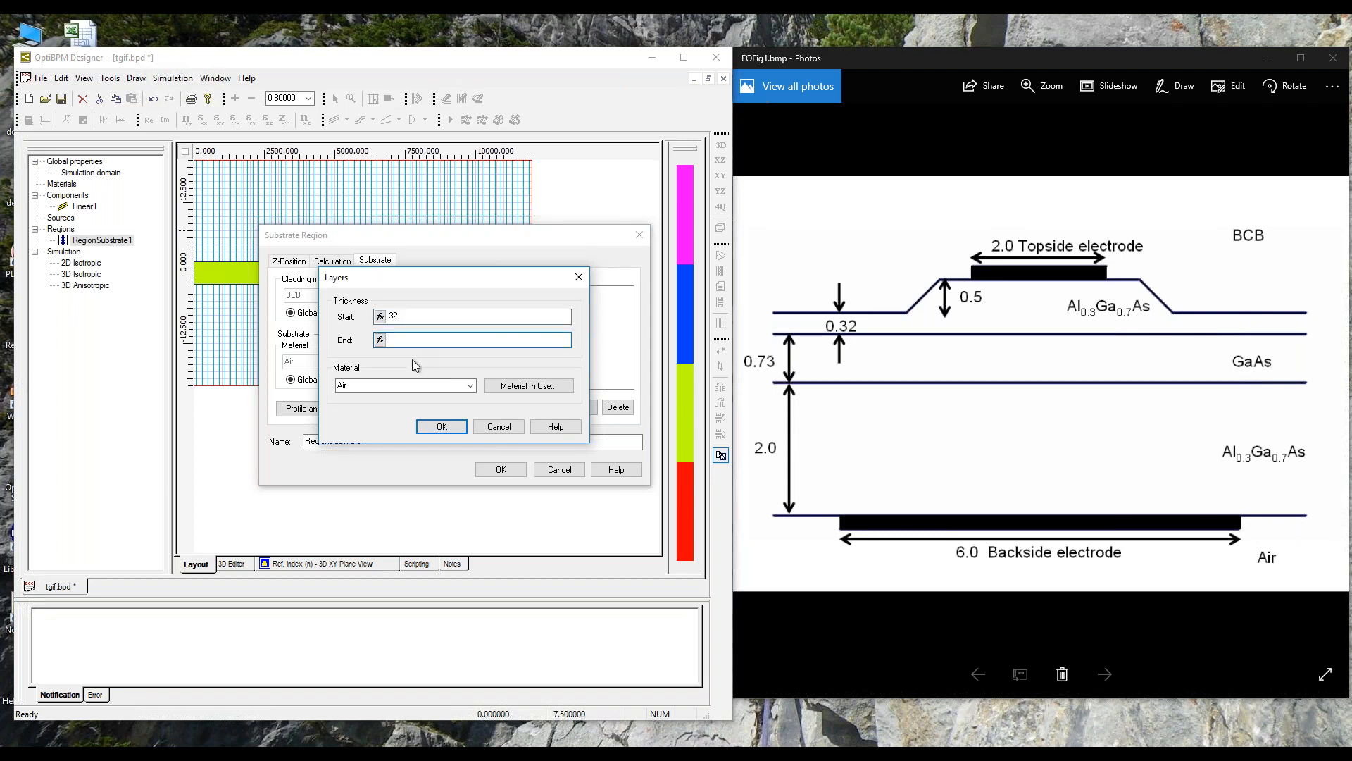
{"action": "type", "text": ".32"}
{"action": "left_click", "coordinate": [468, 386]}
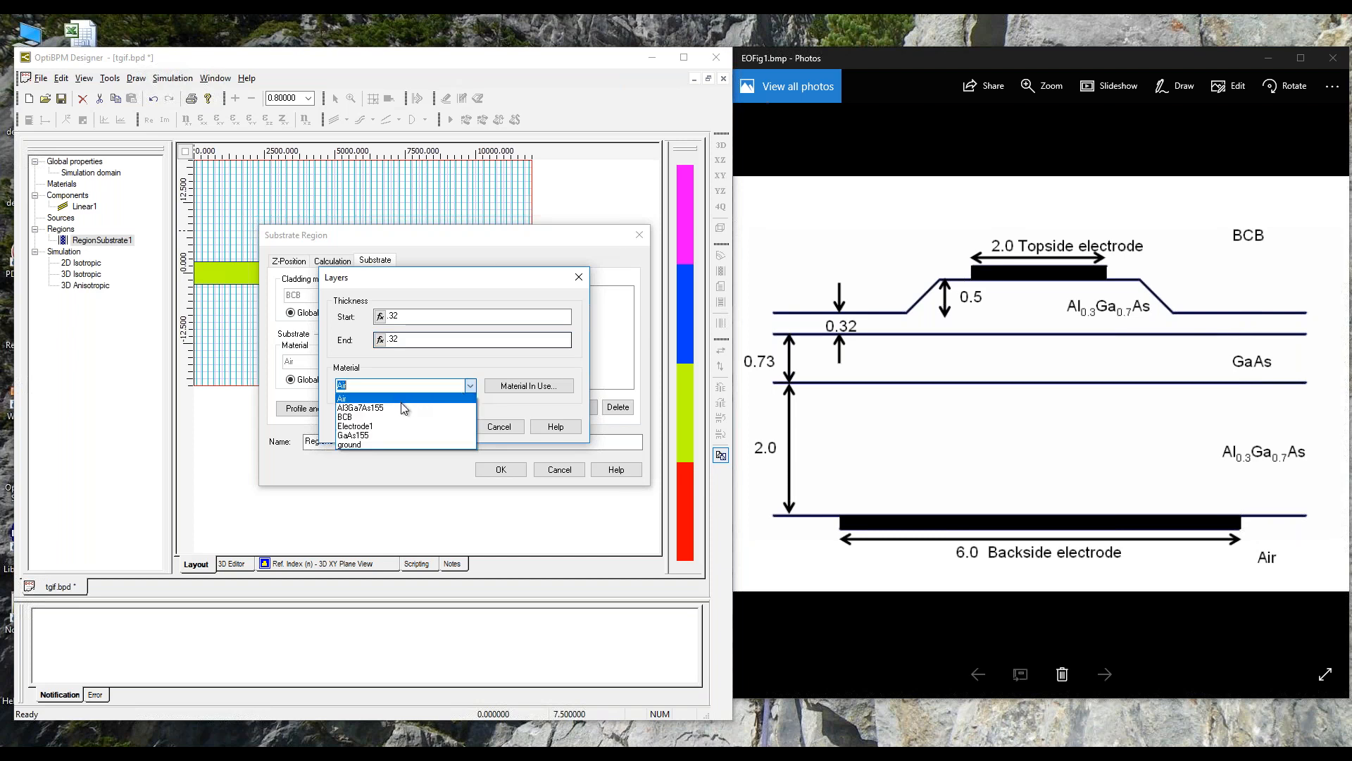
{"action": "left_click", "coordinate": [403, 409]}
{"action": "left_click", "coordinate": [441, 427]}
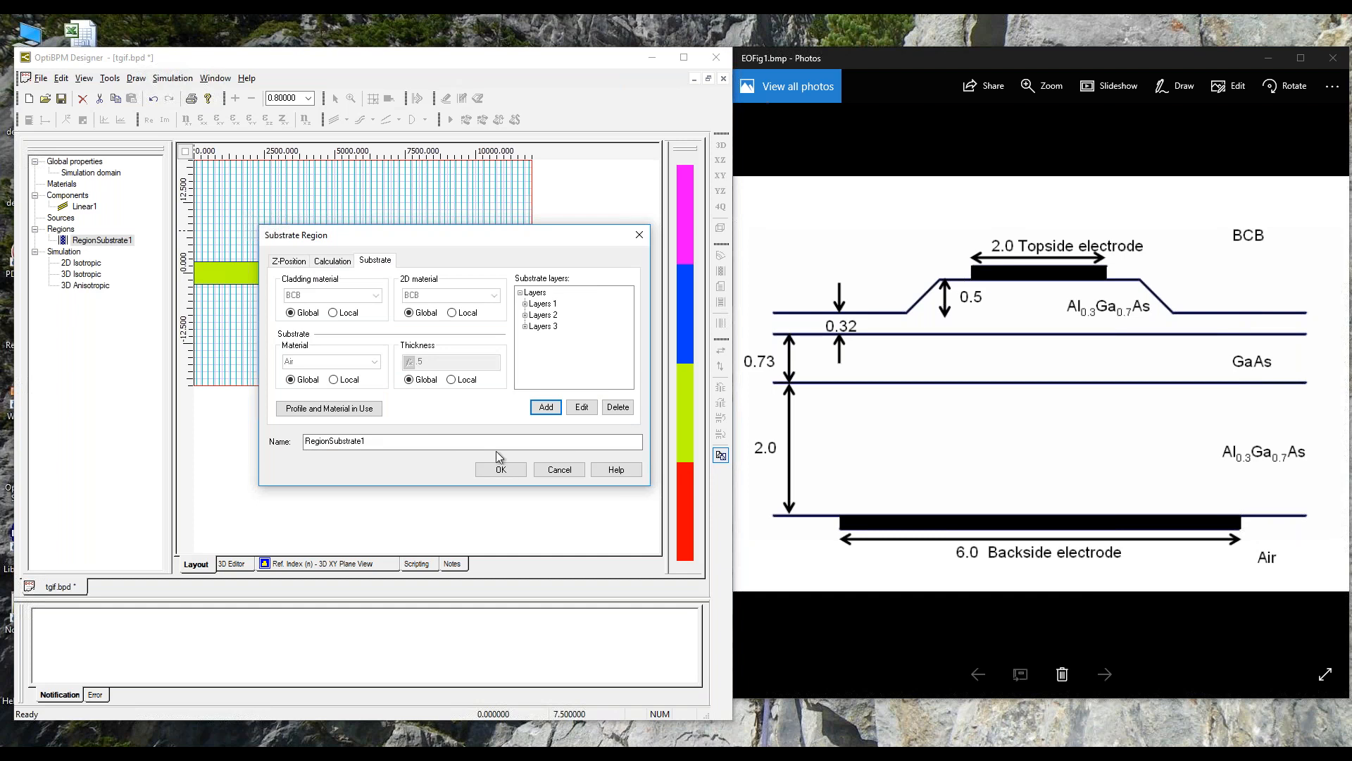
{"action": "left_click", "coordinate": [496, 472]}
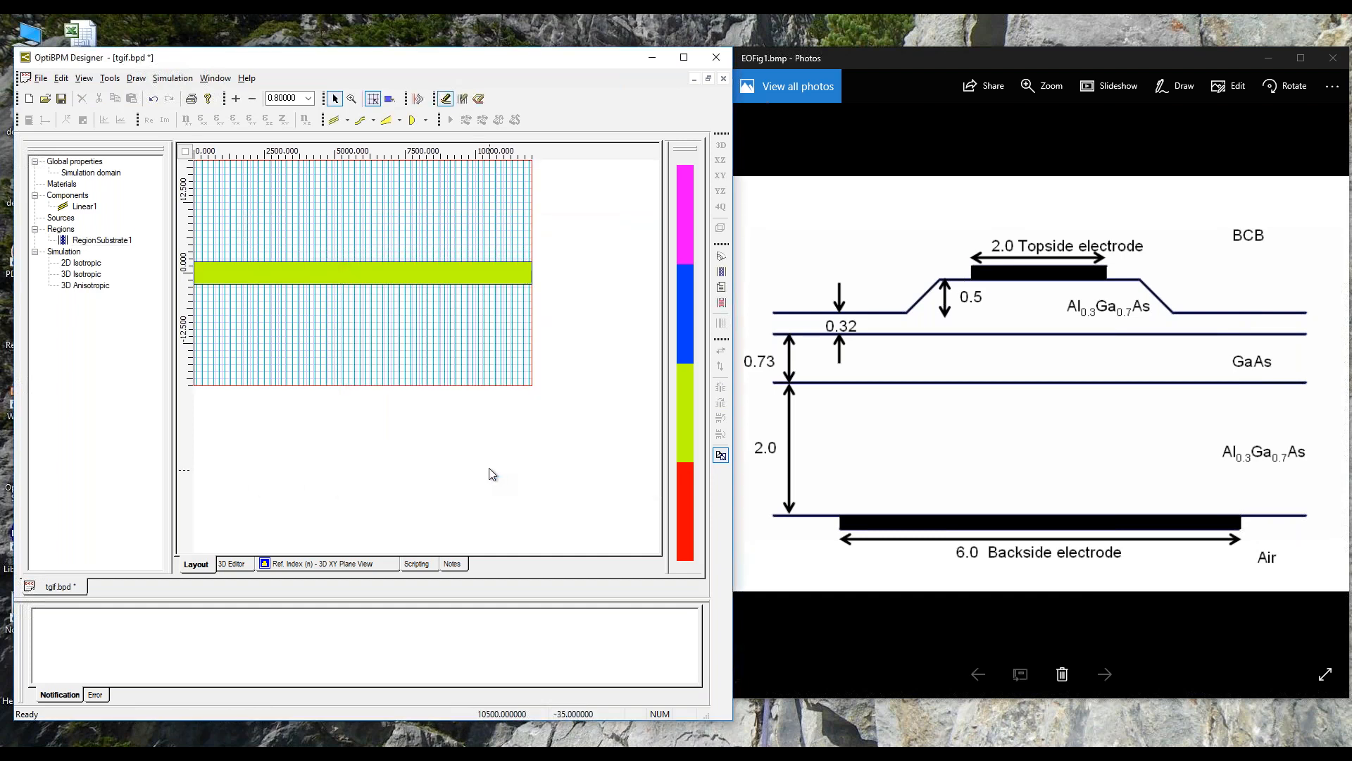
{"action": "left_click", "coordinate": [324, 564]}
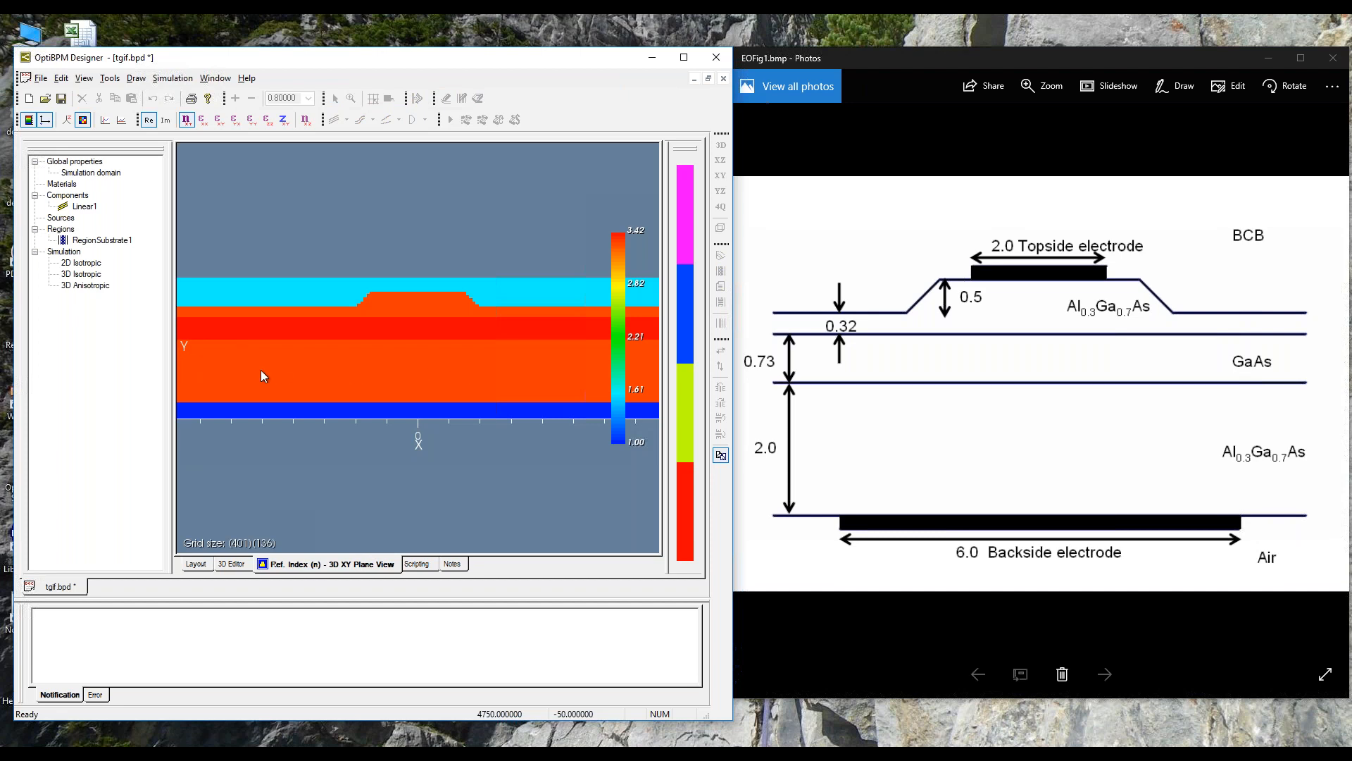
Step: Probe the refractive index at points in the lower AlGaAs layer and the layers above it in the XY plane view
{"action": "left_click_drag", "start_coordinate": [310, 378], "coordinate": [539, 384]}
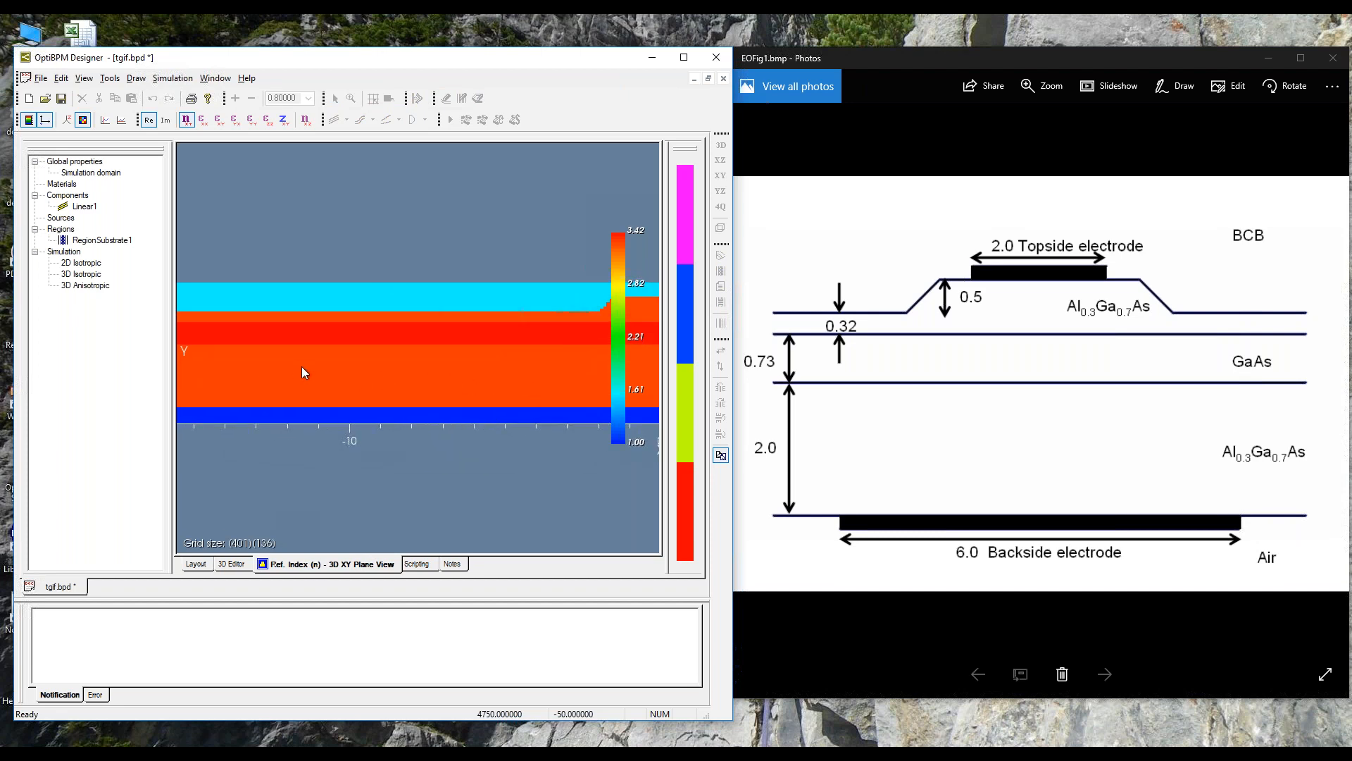
{"action": "key", "text": "ctrl+z"}
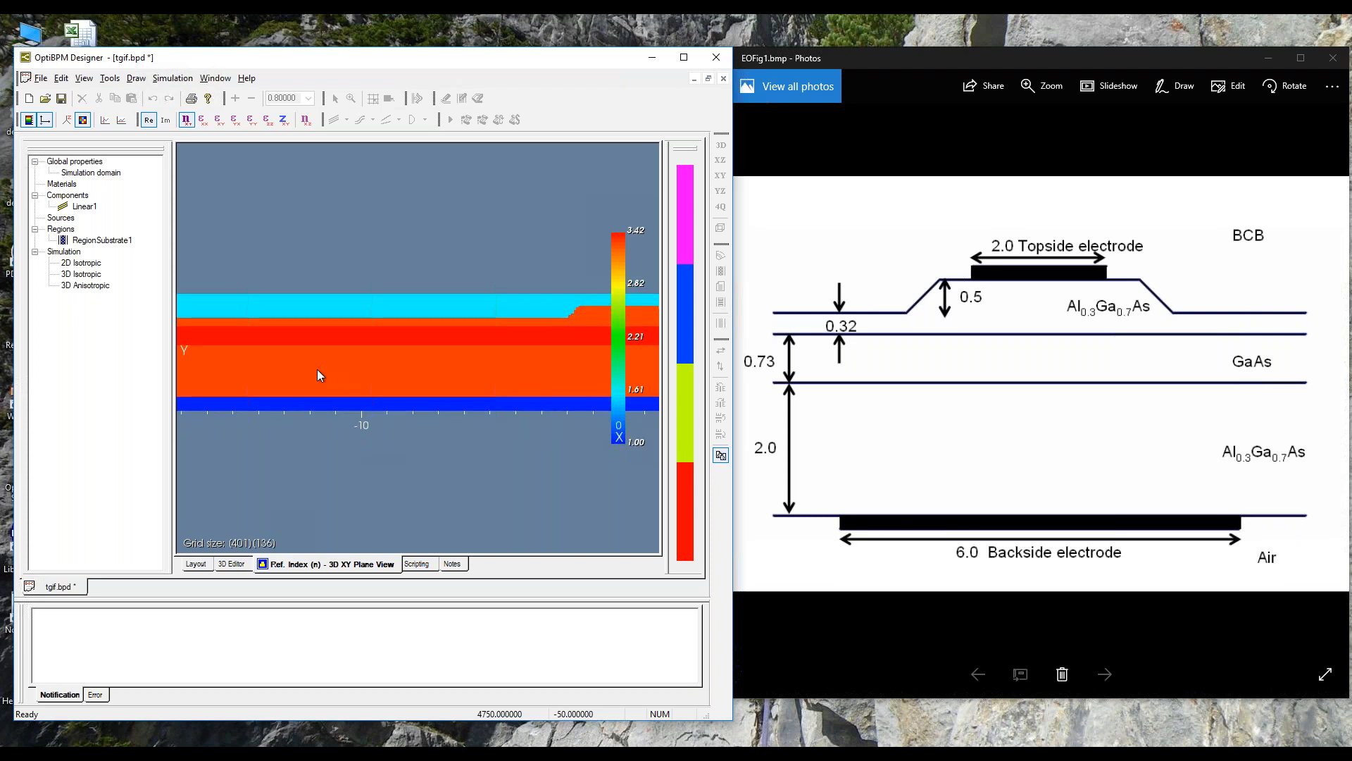
{"action": "left_click", "coordinate": [322, 400]}
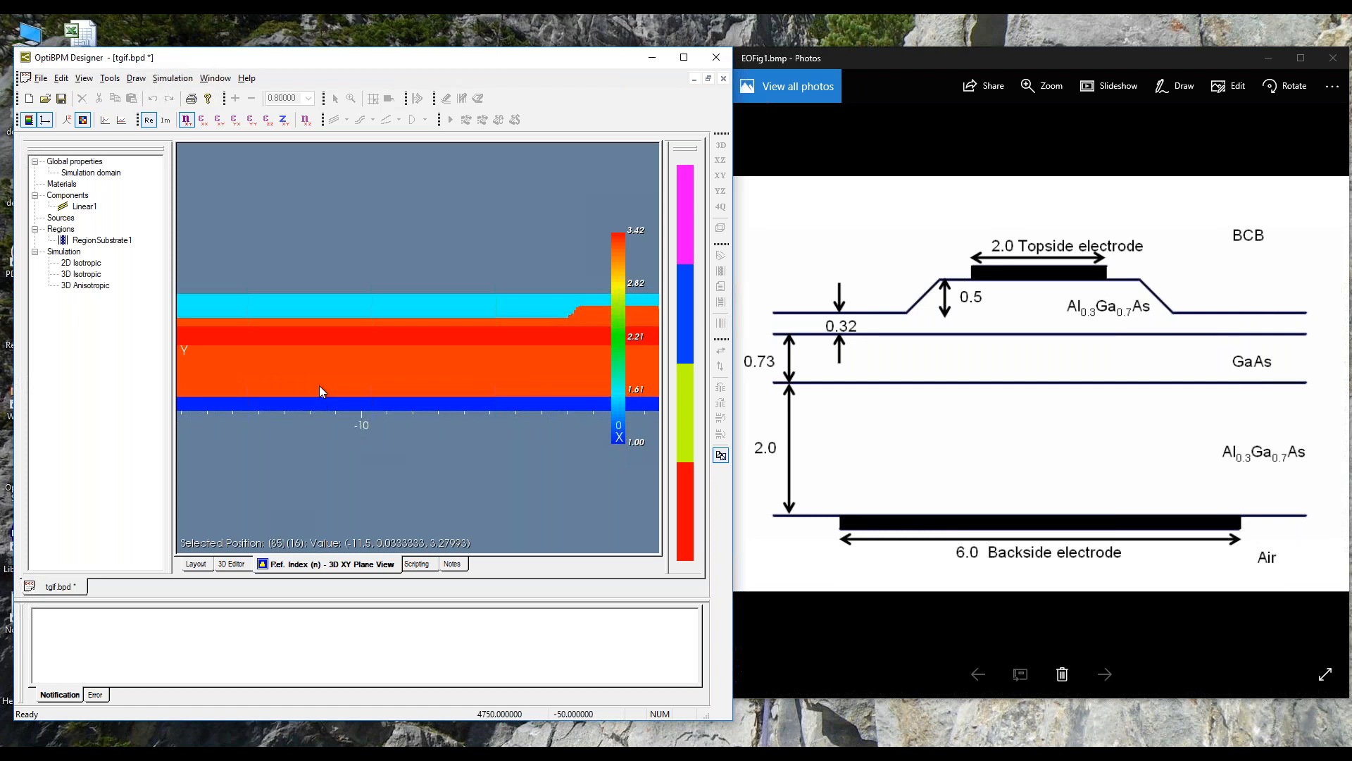
{"action": "left_click", "coordinate": [326, 347]}
{"action": "left_click", "coordinate": [329, 329]}
{"action": "left_click_drag", "start_coordinate": [557, 369], "coordinate": [310, 357]}
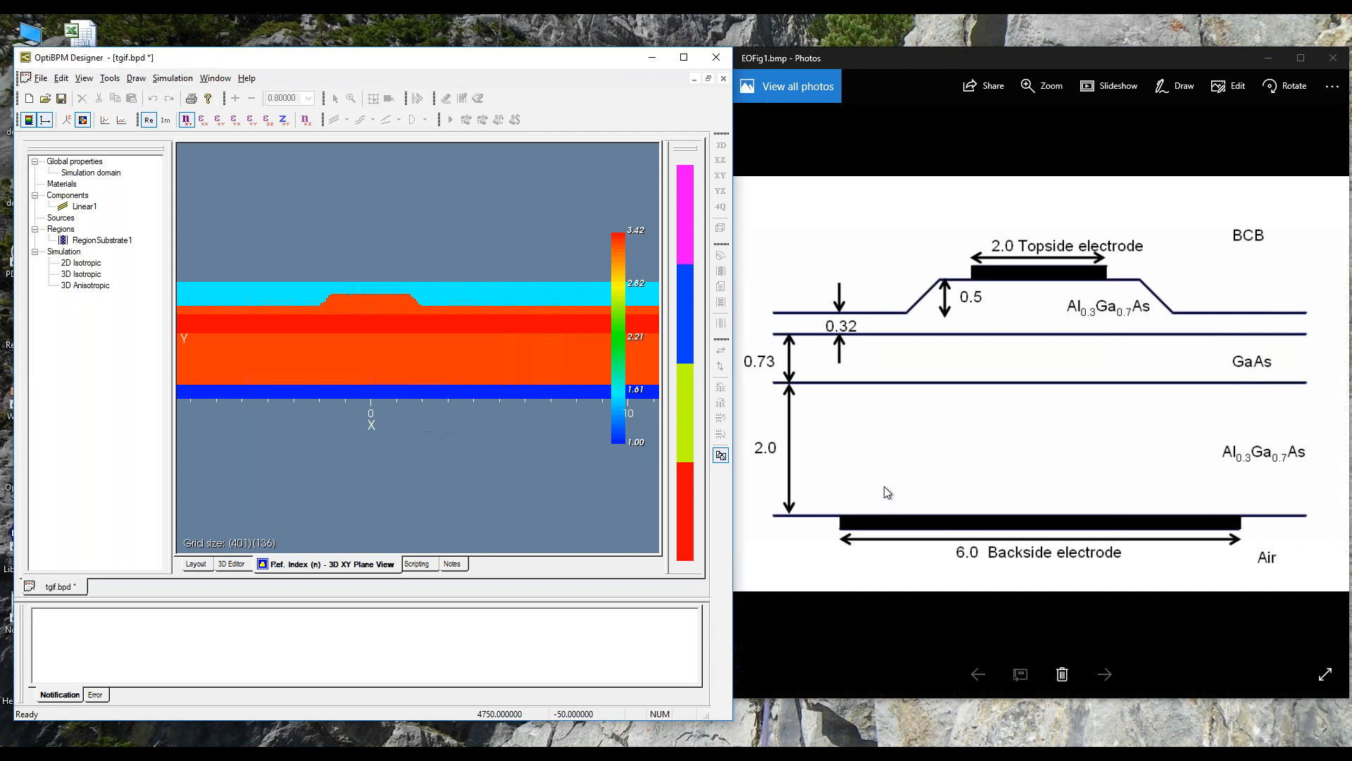
Step: Save the project and draw a second linear waveguide along the full length of the layout, over the ridge waveguide
{"action": "left_click", "coordinate": [61, 98]}
{"action": "left_click", "coordinate": [197, 565]}
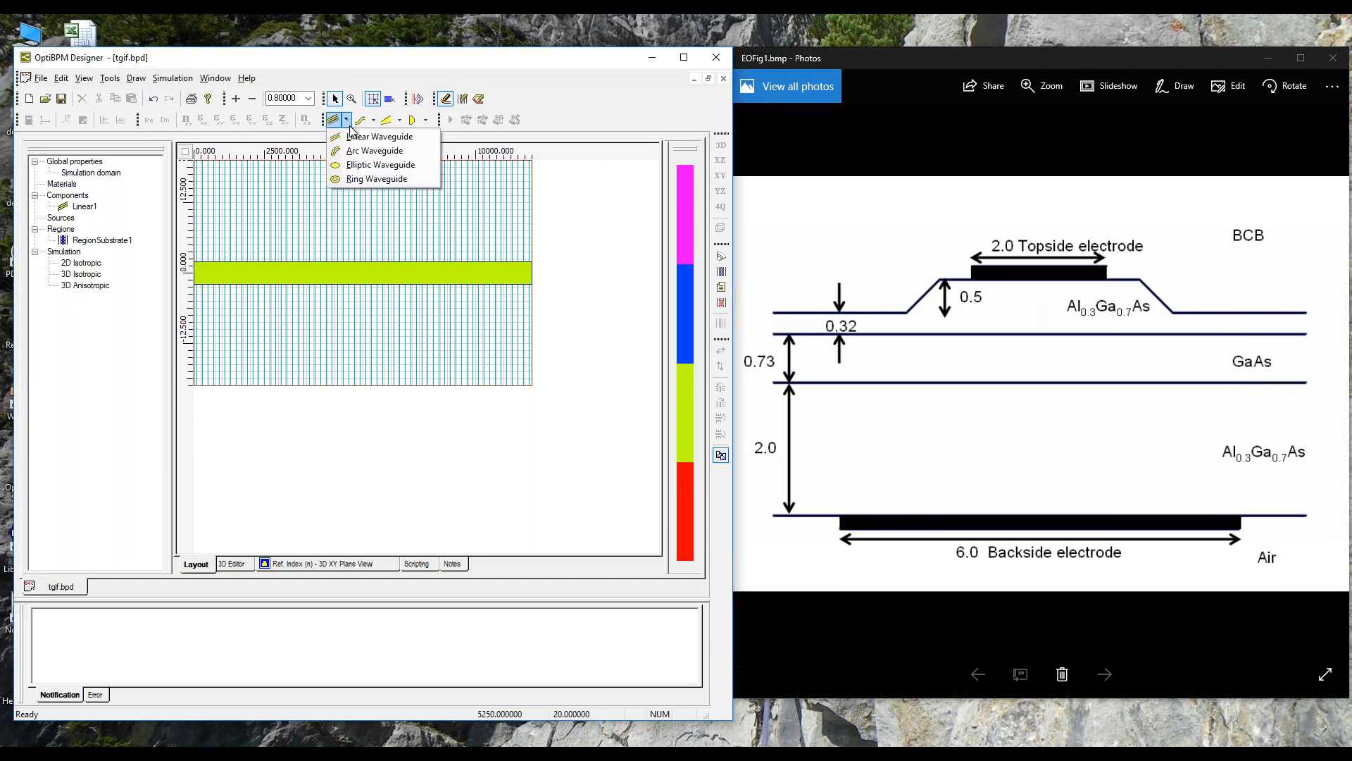
{"action": "left_click", "coordinate": [355, 138]}
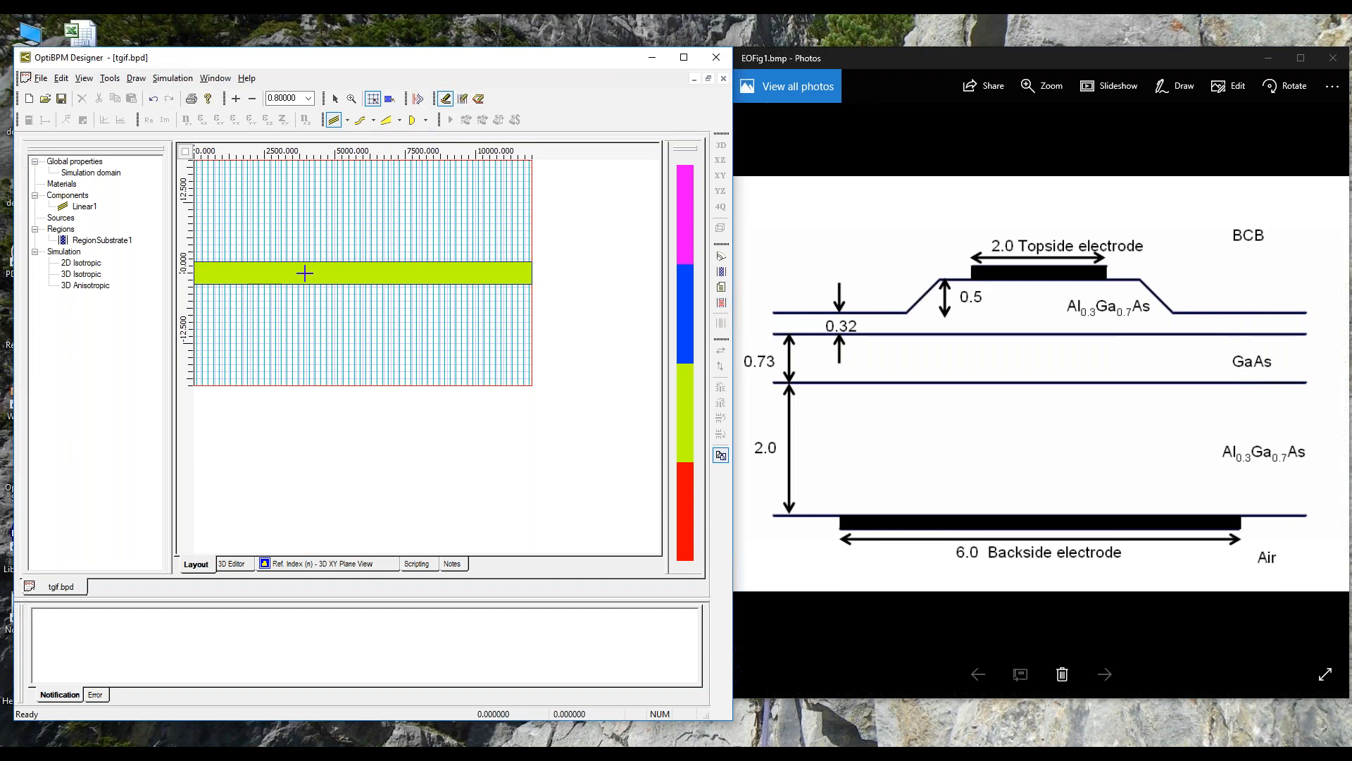
{"action": "left_click_drag", "start_coordinate": [426, 273], "coordinate": [533, 273]}
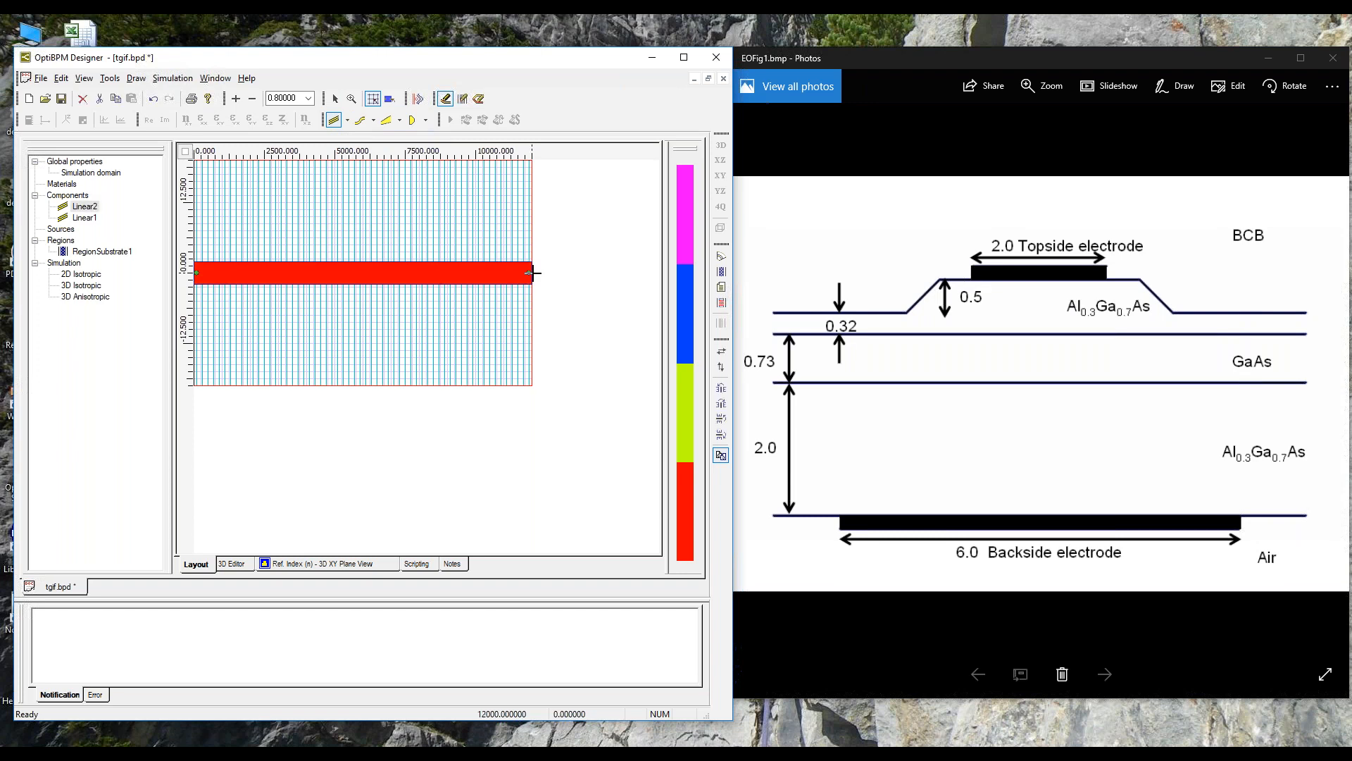
Step: Assign the Electrode1Profile profile to Linear2 and set its width to 2
{"action": "right_click", "coordinate": [89, 207]}
{"action": "left_click", "coordinate": [129, 232]}
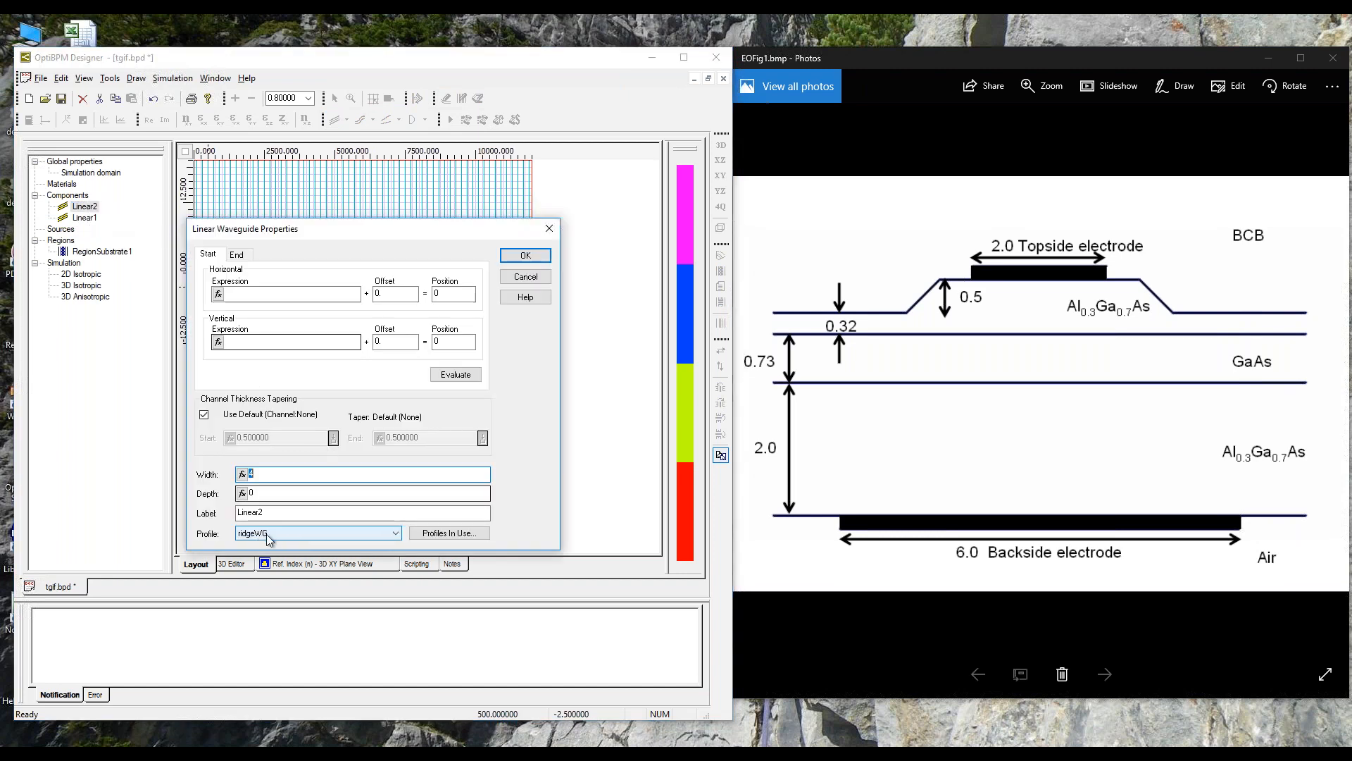
{"action": "left_click", "coordinate": [392, 534]}
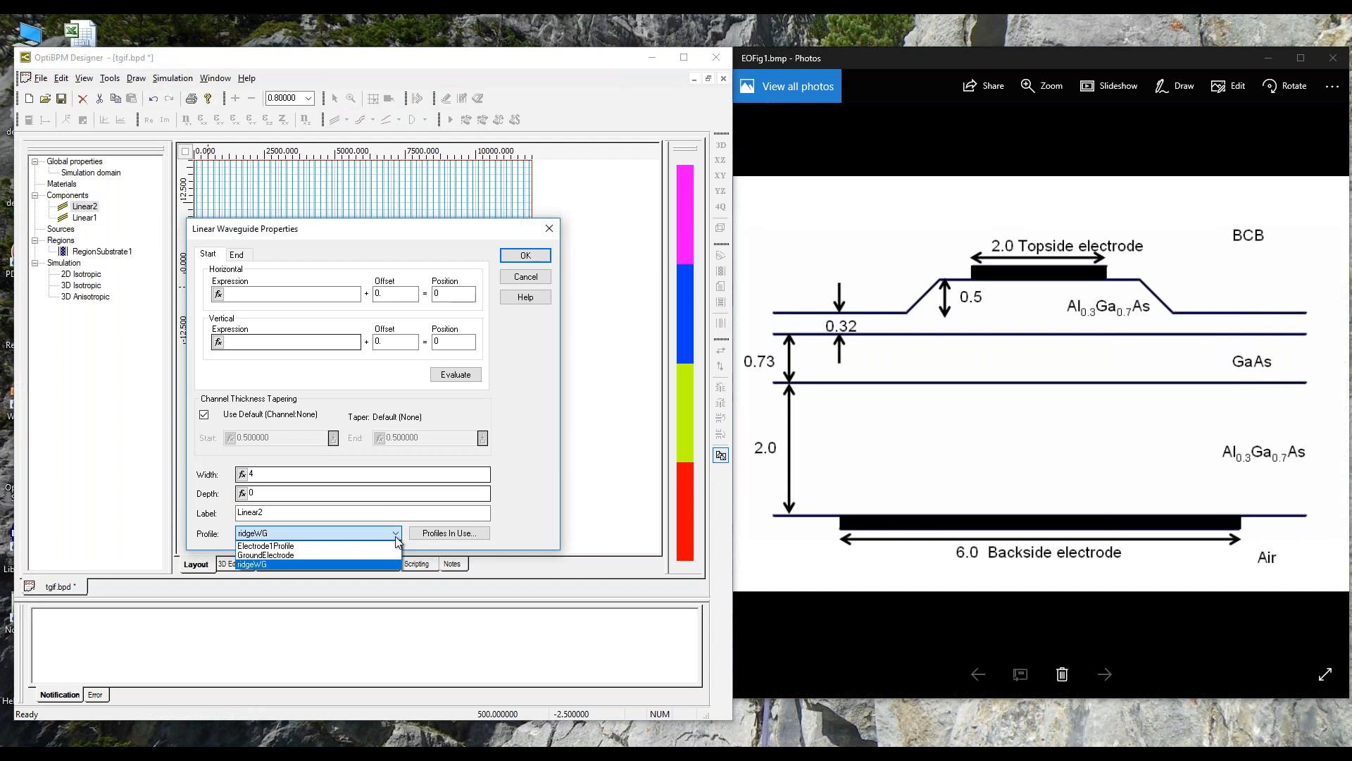
{"action": "left_click", "coordinate": [265, 547]}
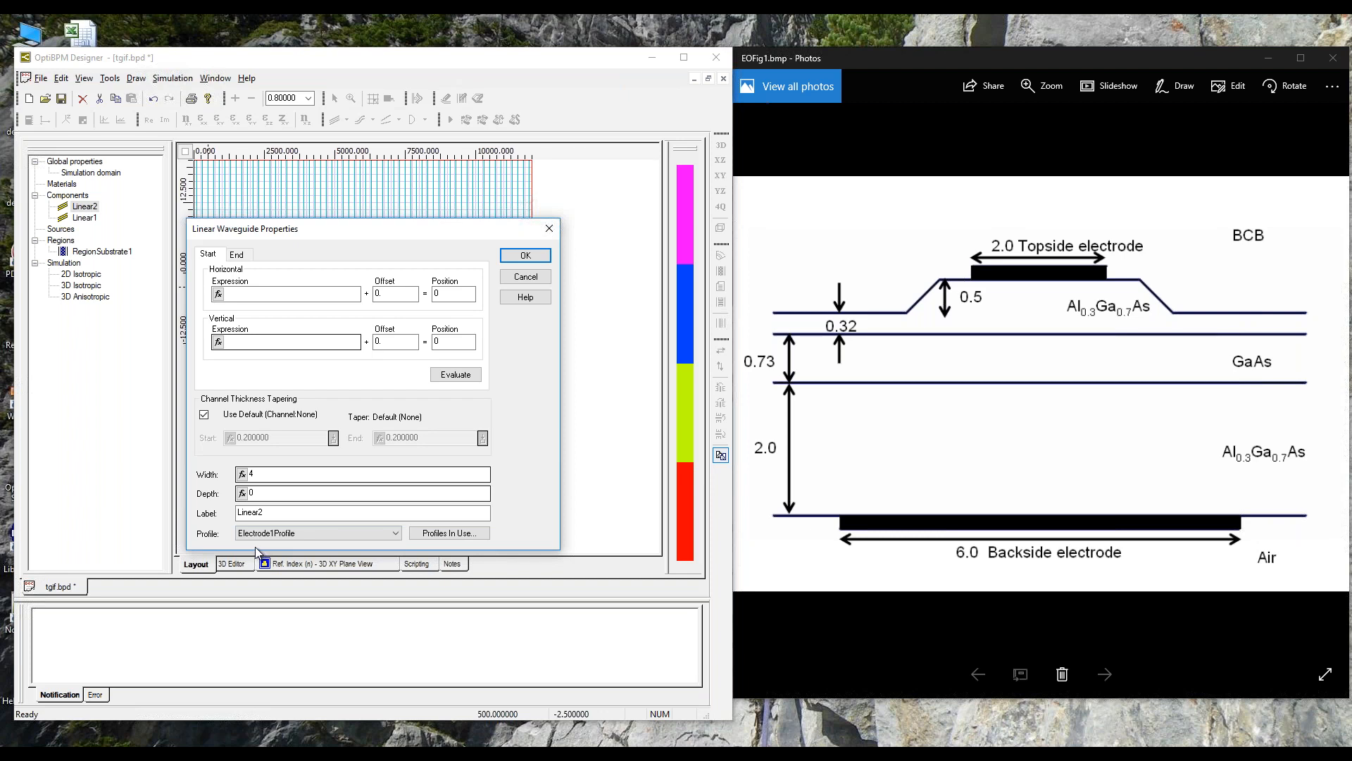
{"action": "double_click", "coordinate": [255, 473]}
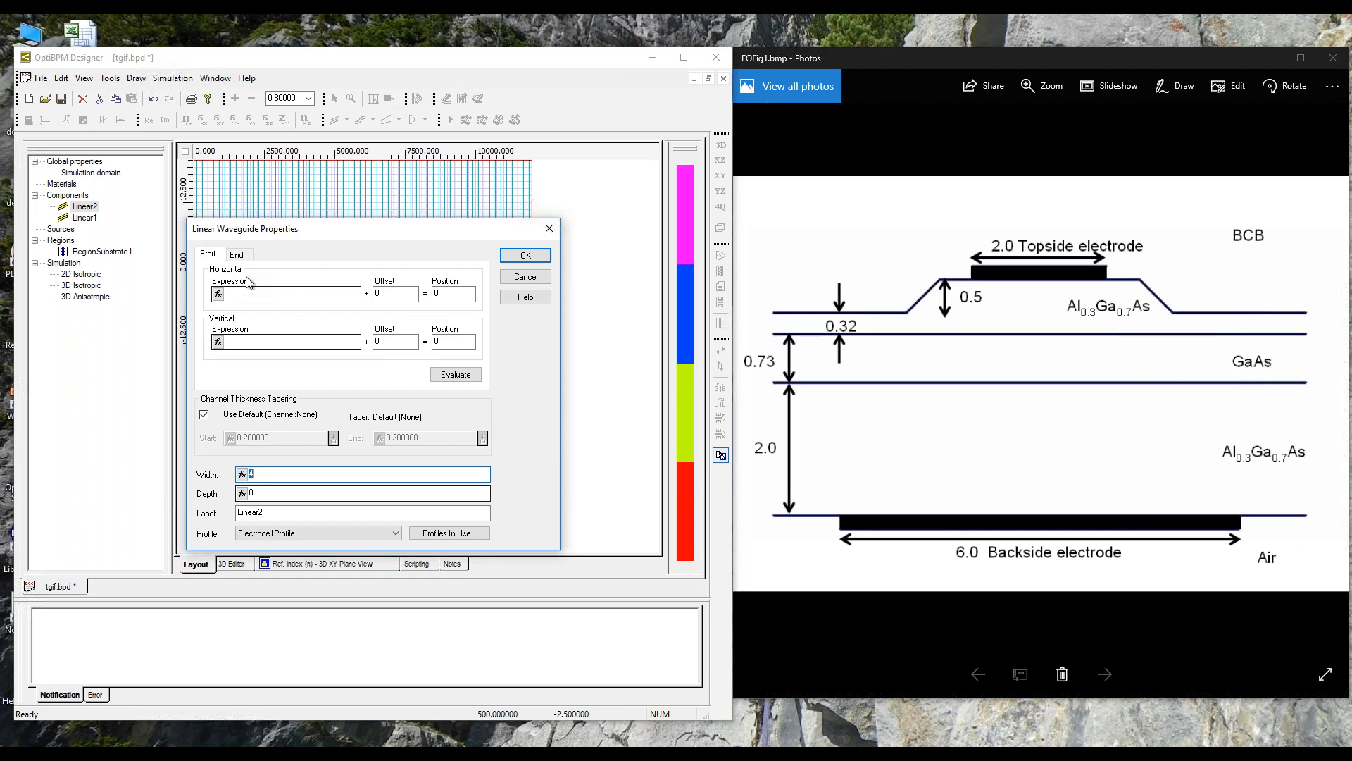
{"action": "type", "text": "2"}
{"action": "left_click", "coordinate": [525, 255]}
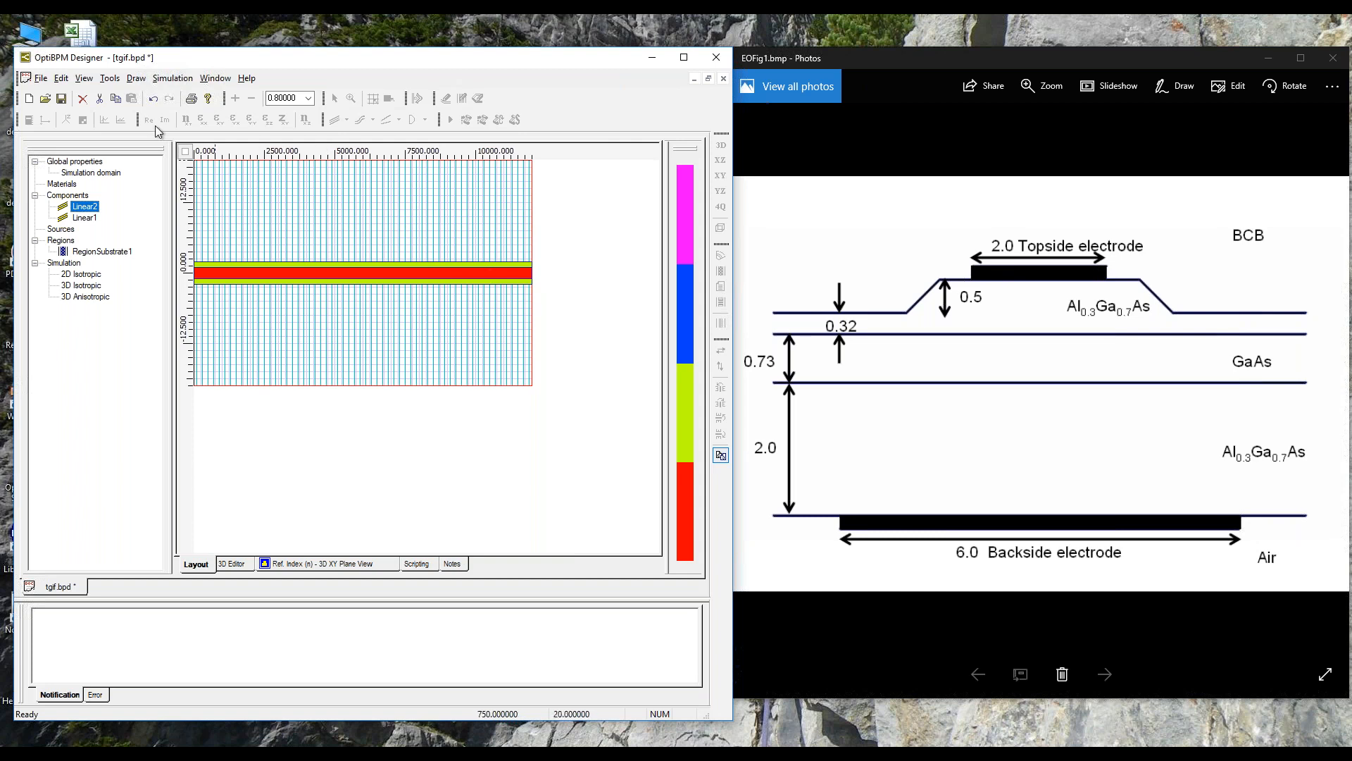
Step: Set the depth of the topside electrode waveguide Linear2 to 3.55
{"action": "right_click", "coordinate": [90, 207]}
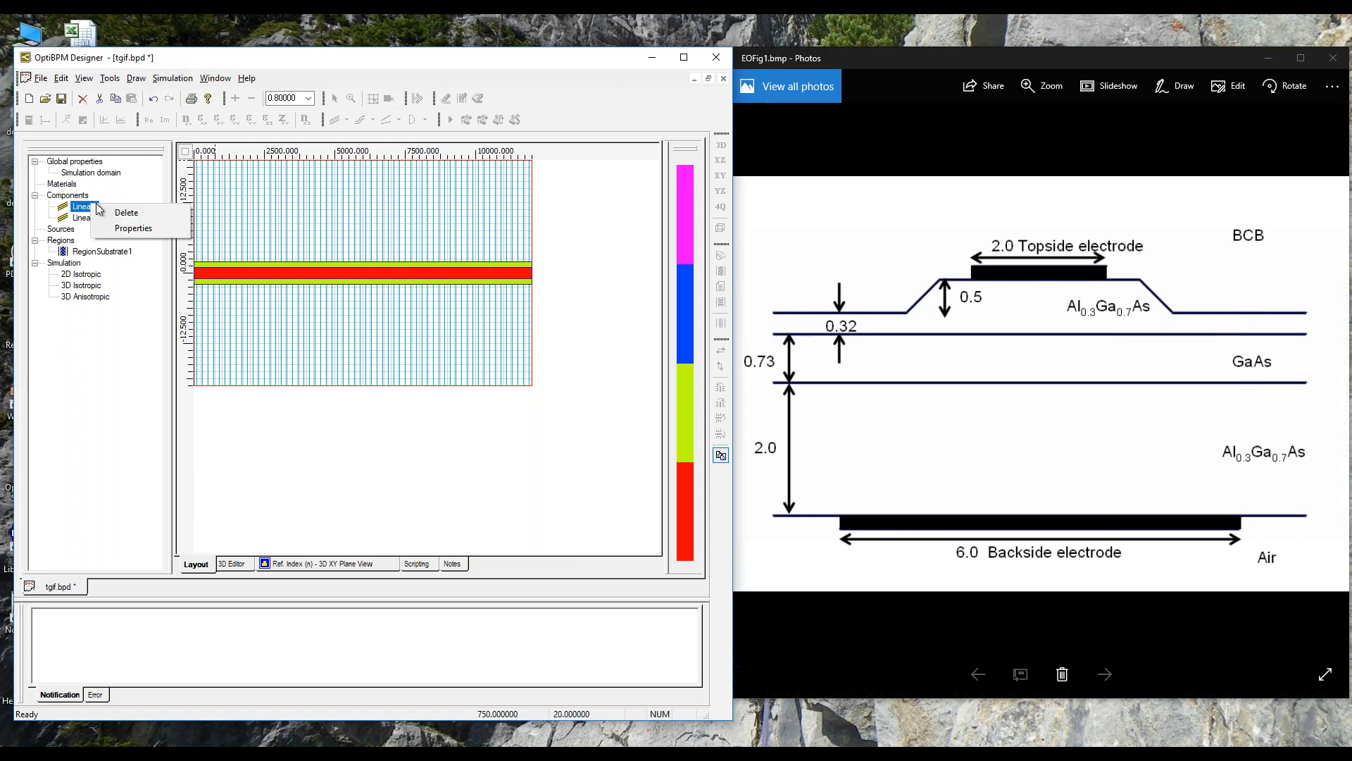
{"action": "left_click", "coordinate": [124, 227]}
{"action": "left_click", "coordinate": [257, 493]}
{"action": "key", "text": "BackSpace"}
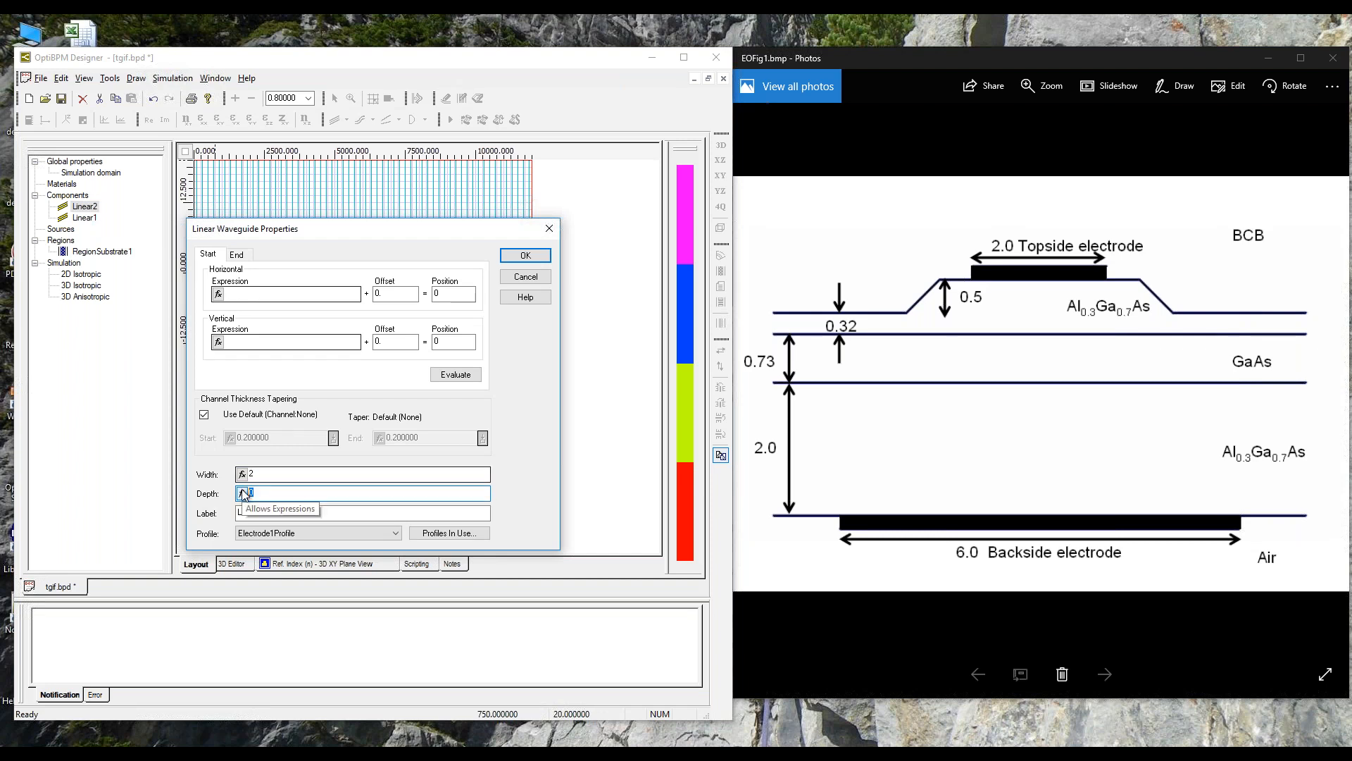
{"action": "type", "text": "3.55"}
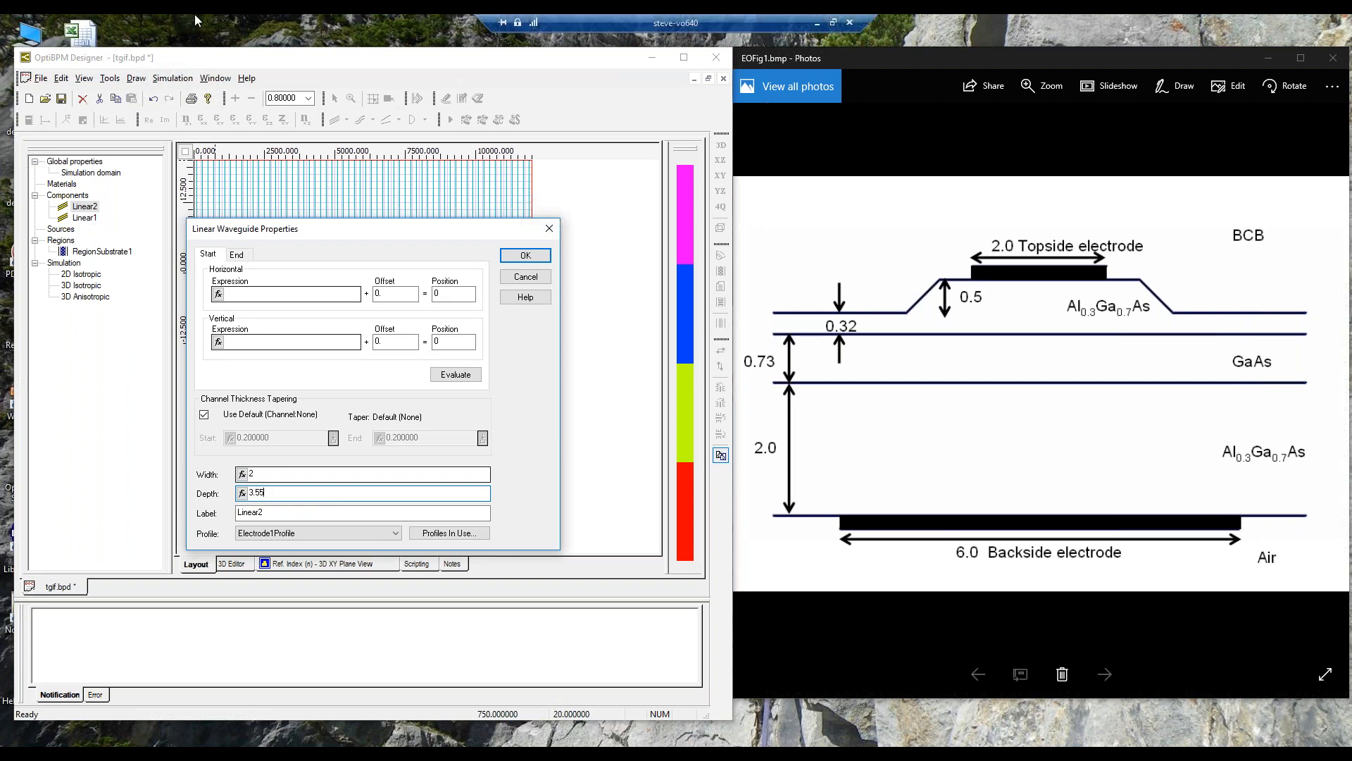
{"action": "left_click", "coordinate": [525, 259]}
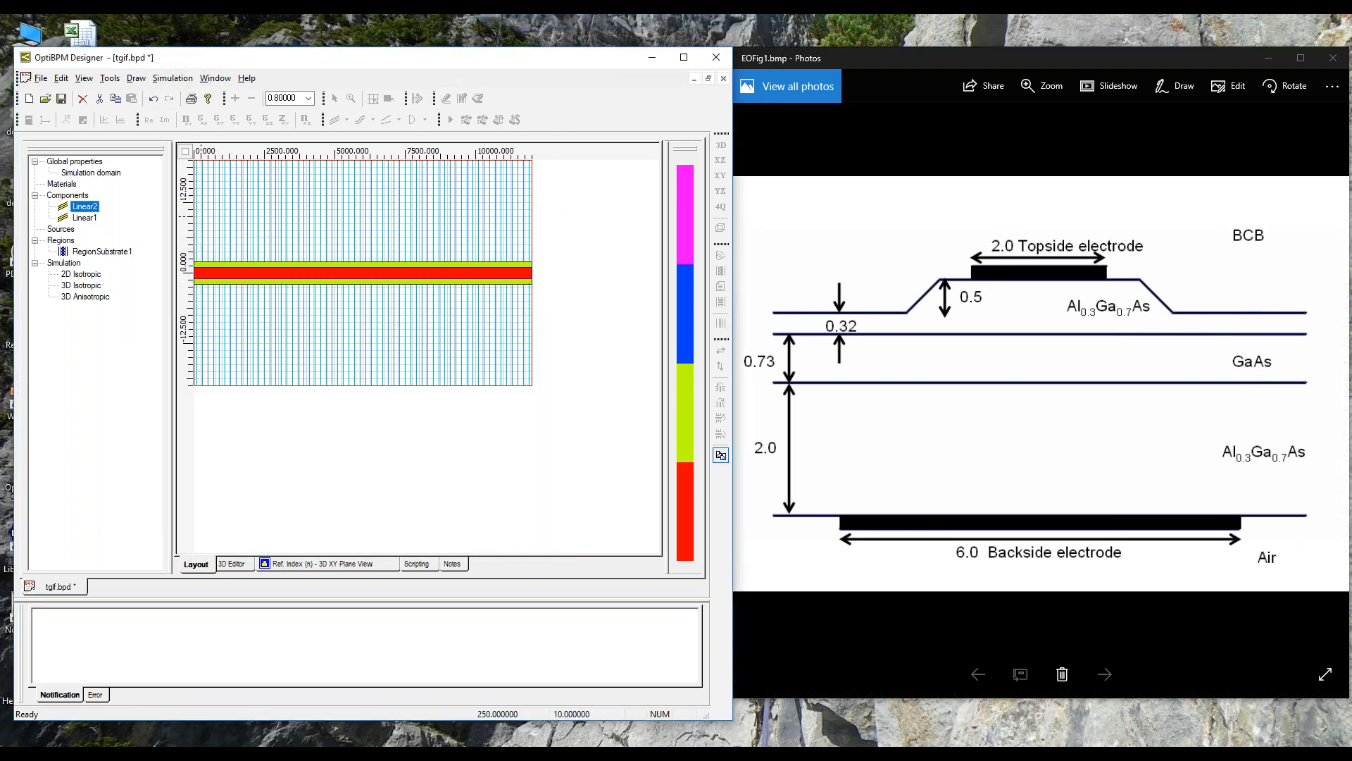
Step: Inspect the refractive index profile around the topside electrode as a rotated 3D height plot, and return to the layout
{"action": "left_click", "coordinate": [303, 564]}
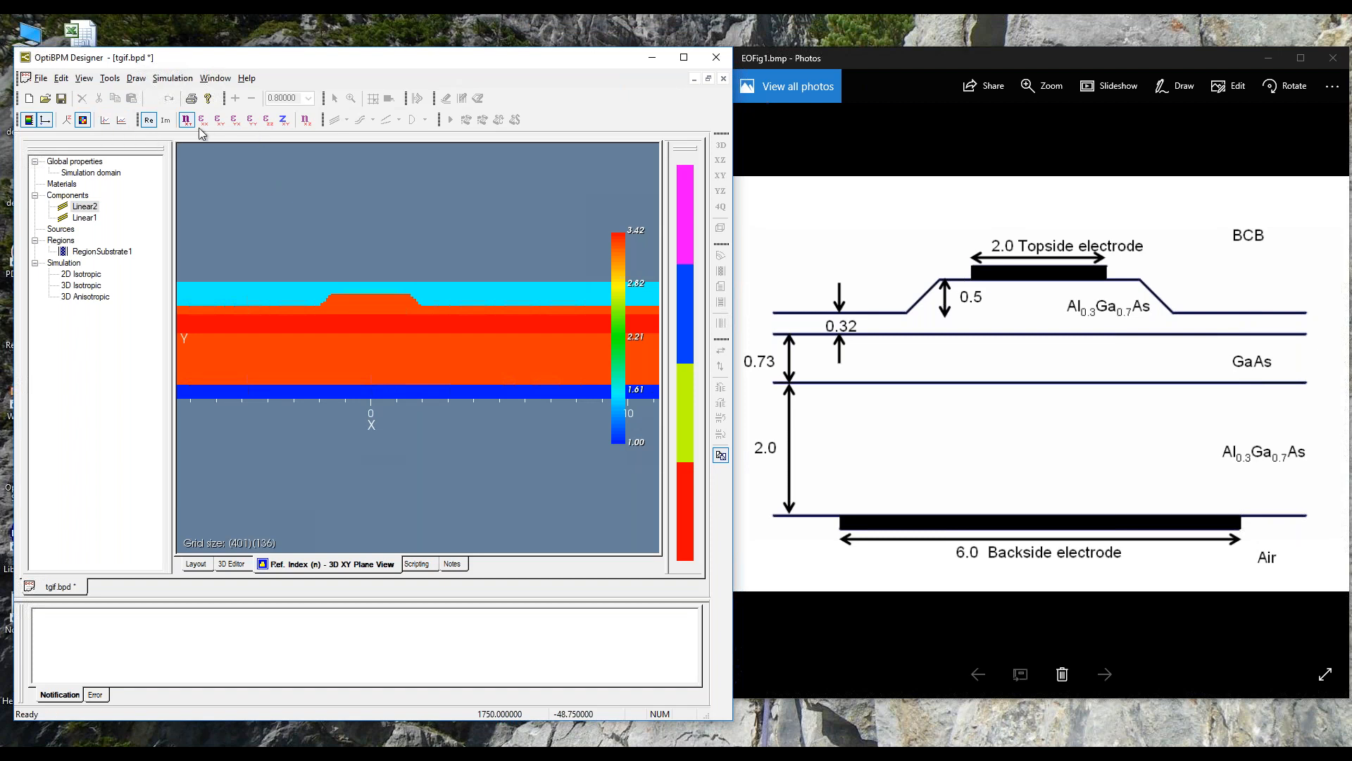
{"action": "left_click", "coordinate": [66, 121]}
{"action": "left_click_drag", "start_coordinate": [205, 347], "coordinate": [336, 465]}
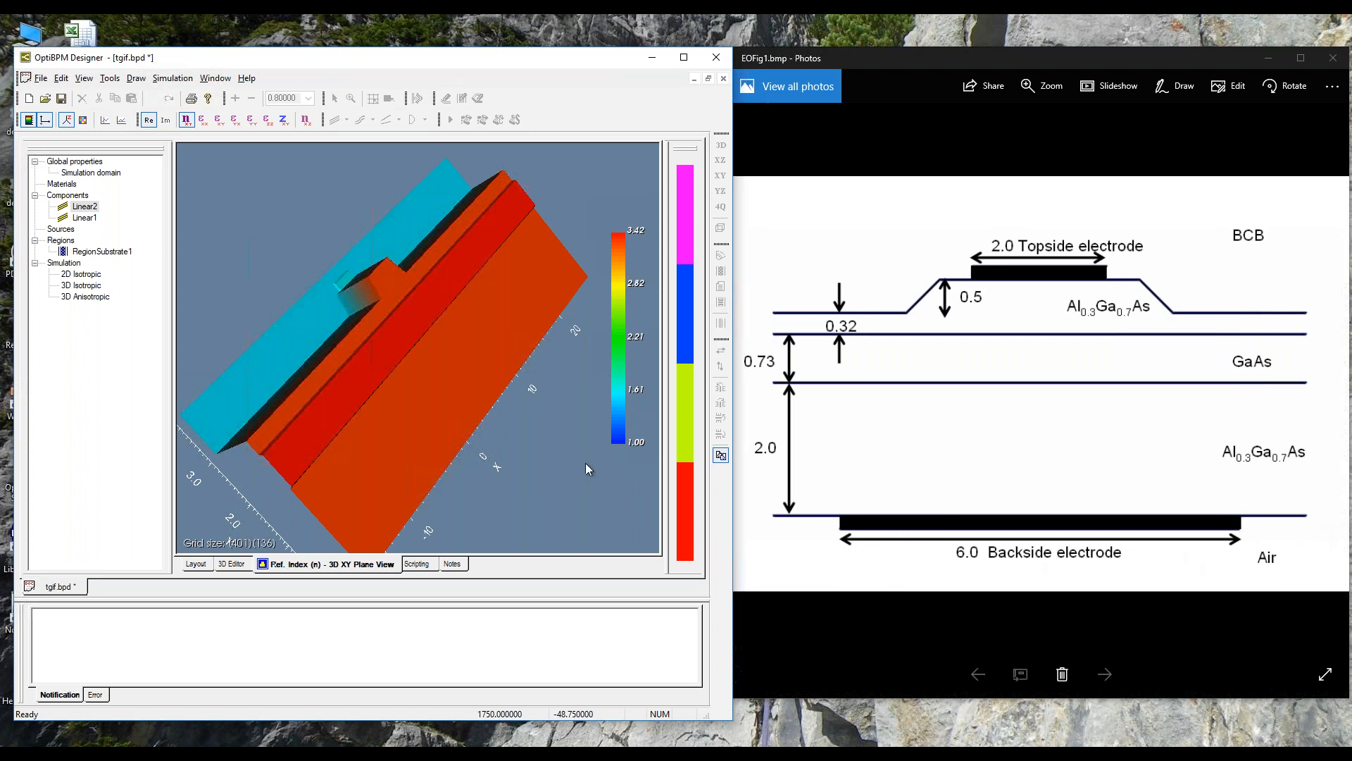
{"action": "left_click_drag", "start_coordinate": [543, 465], "coordinate": [490, 459]}
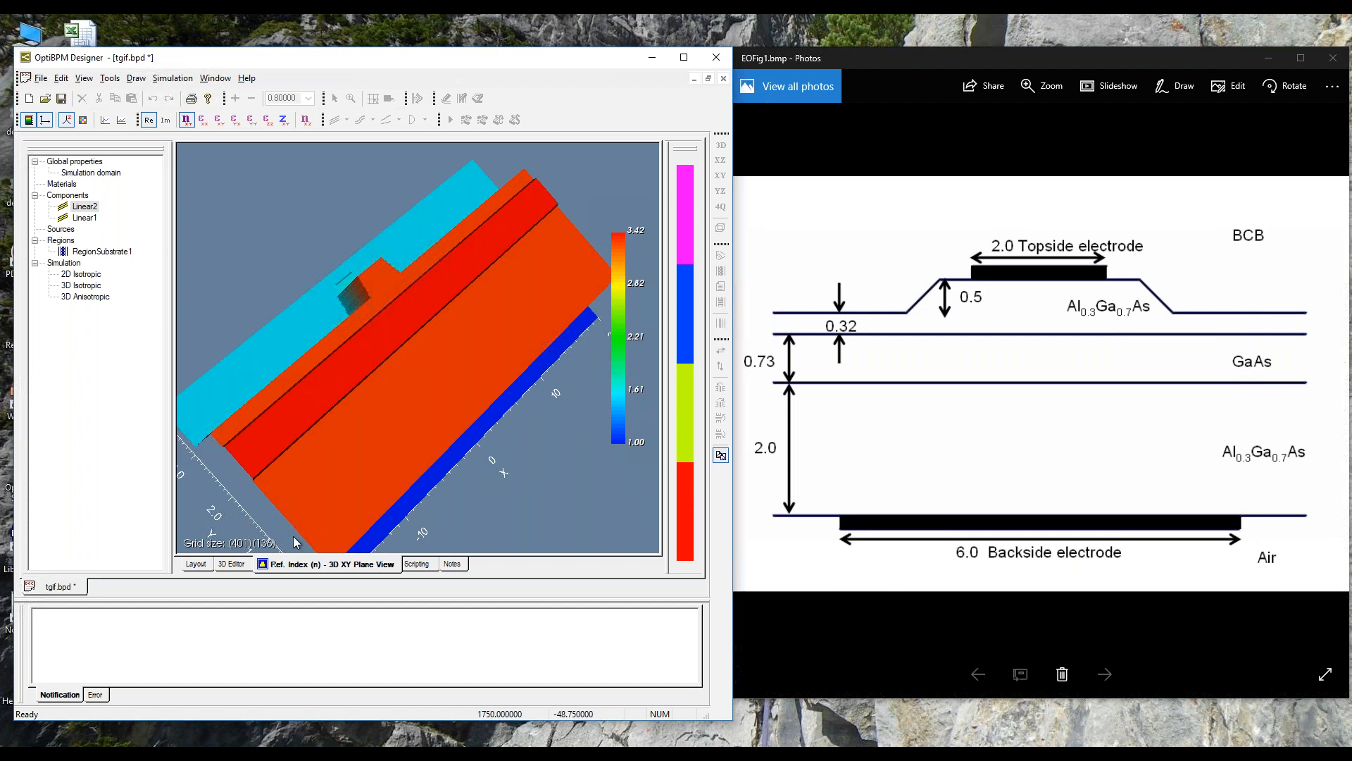
{"action": "left_click", "coordinate": [194, 565]}
{"action": "left_click", "coordinate": [253, 514]}
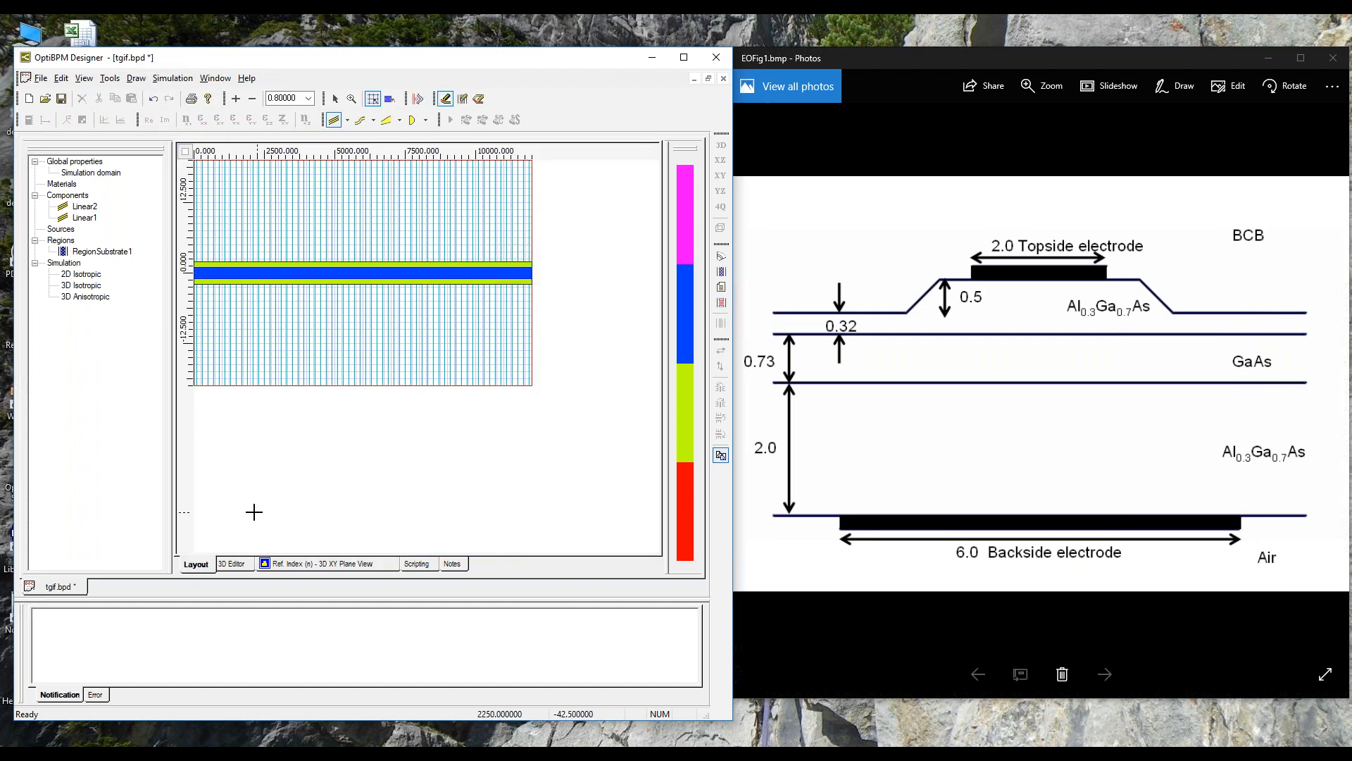
Step: Save the project and draw a third linear waveguide along the full length of the layout, over the existing two
{"action": "left_click", "coordinate": [61, 98]}
{"action": "left_click", "coordinate": [346, 125]}
{"action": "left_click", "coordinate": [377, 135]}
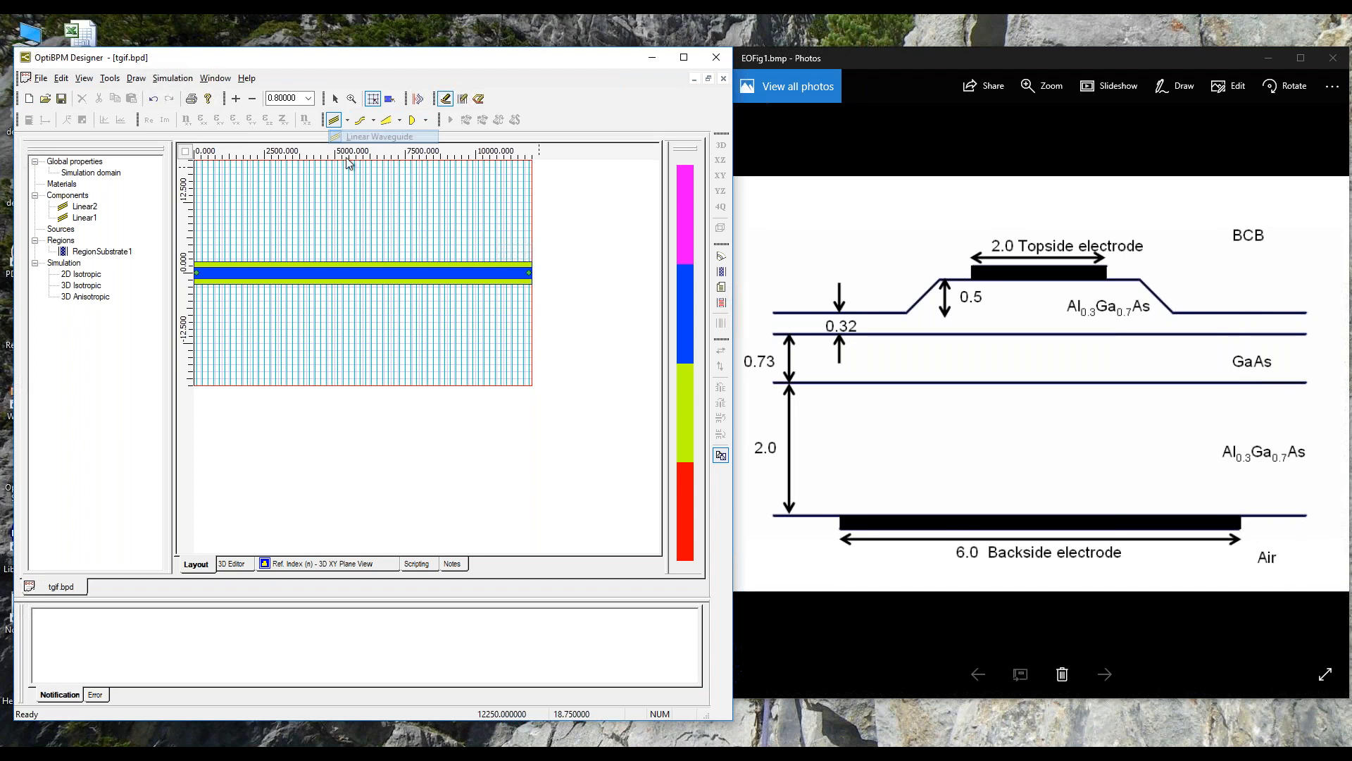
{"action": "left_click_drag", "start_coordinate": [200, 271], "coordinate": [529, 272]}
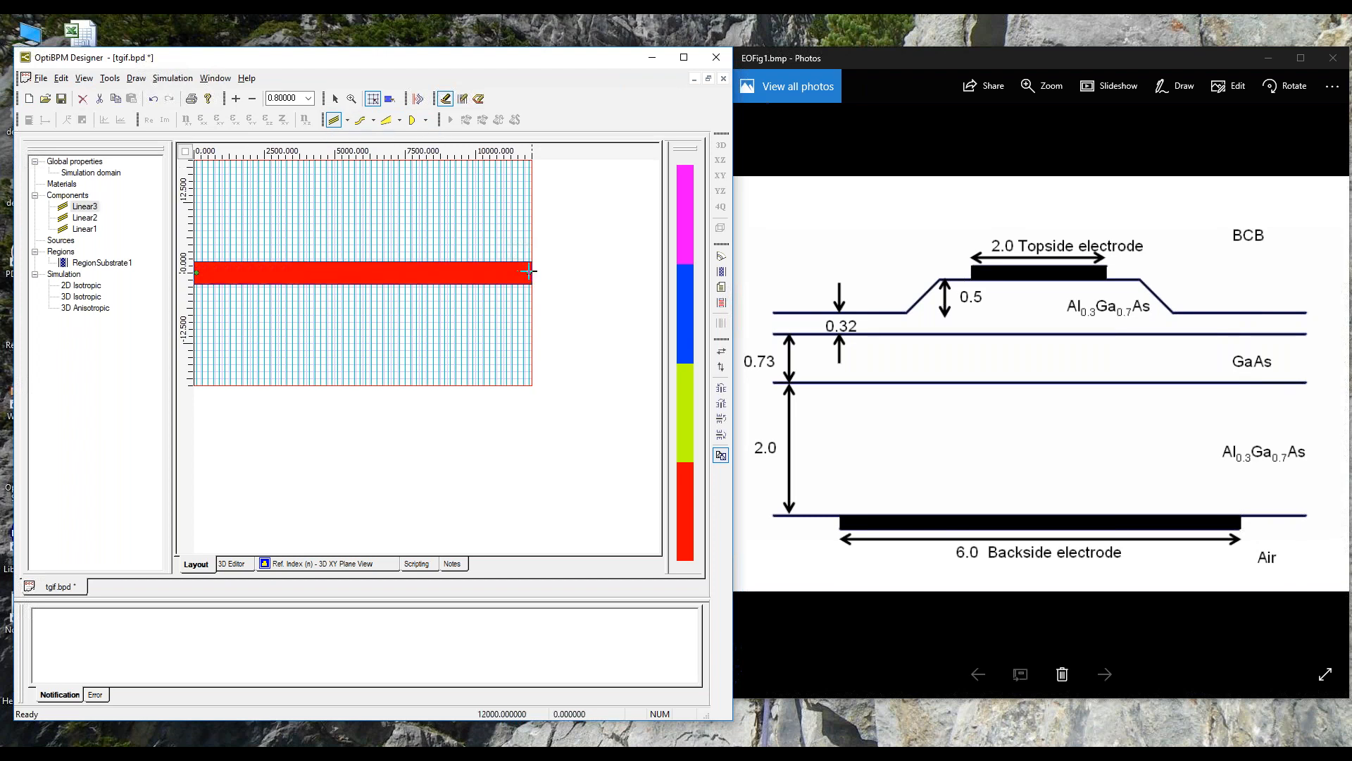
Step: Assign the GroundElectrode profile to Linear3 and set its depth to -0.2
{"action": "right_click", "coordinate": [85, 209]}
{"action": "left_click", "coordinate": [100, 231]}
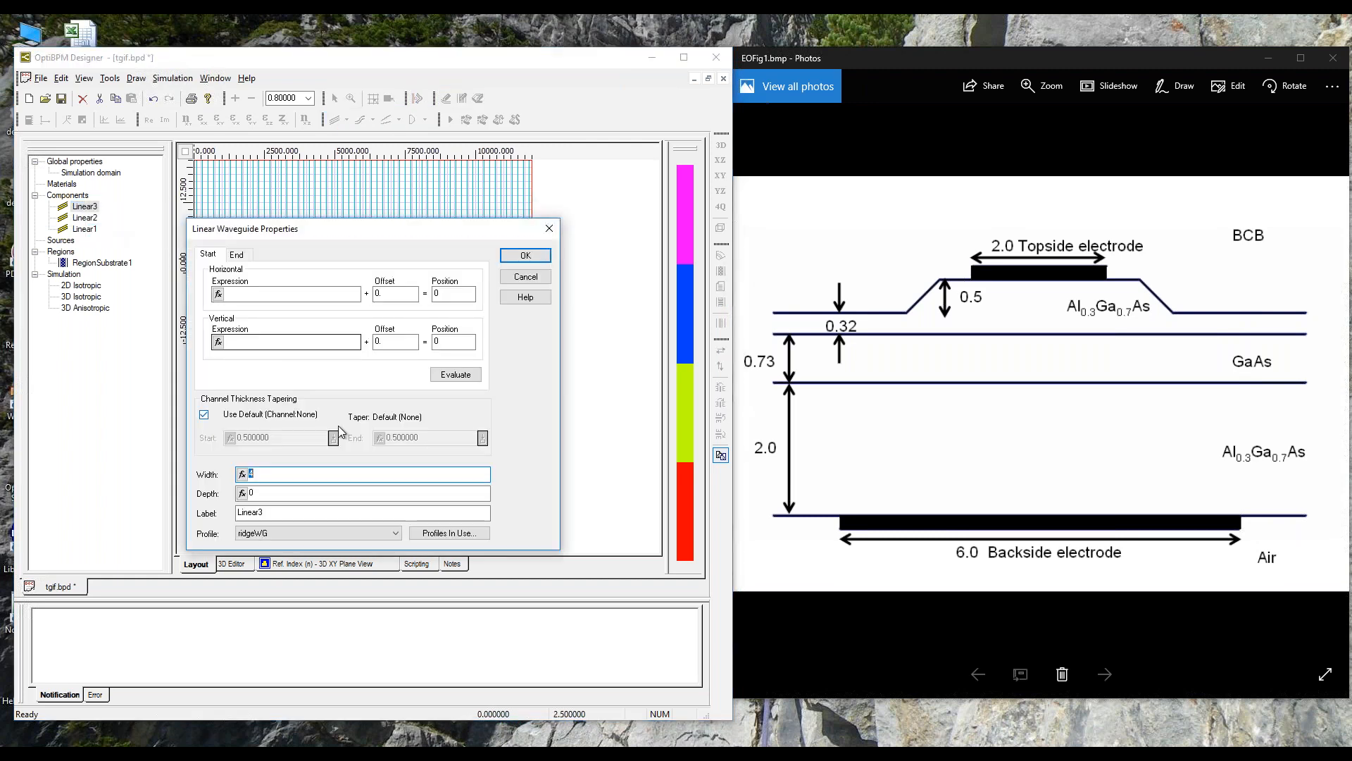
{"action": "left_click", "coordinate": [395, 533]}
{"action": "left_click", "coordinate": [309, 555]}
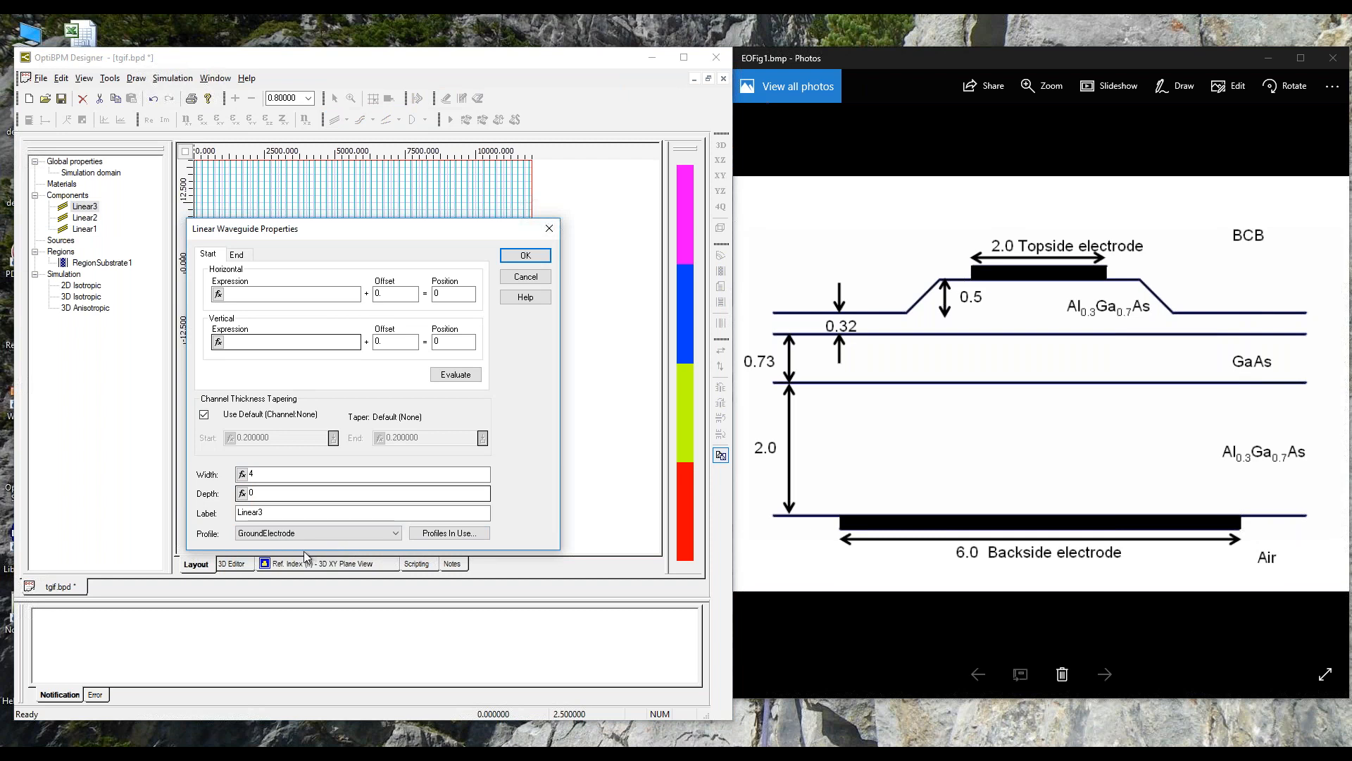
{"action": "left_click", "coordinate": [251, 493]}
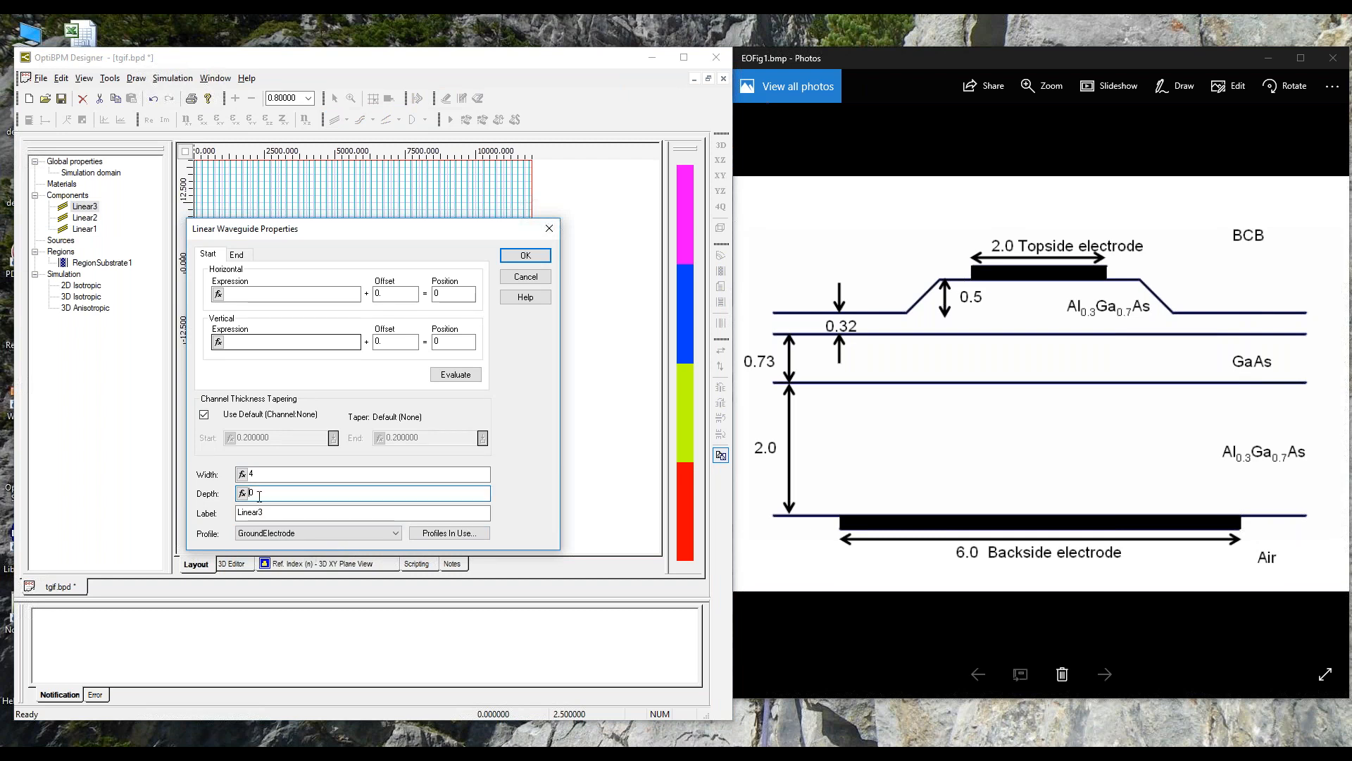
{"action": "left_click_drag", "start_coordinate": [258, 493], "coordinate": [250, 493]}
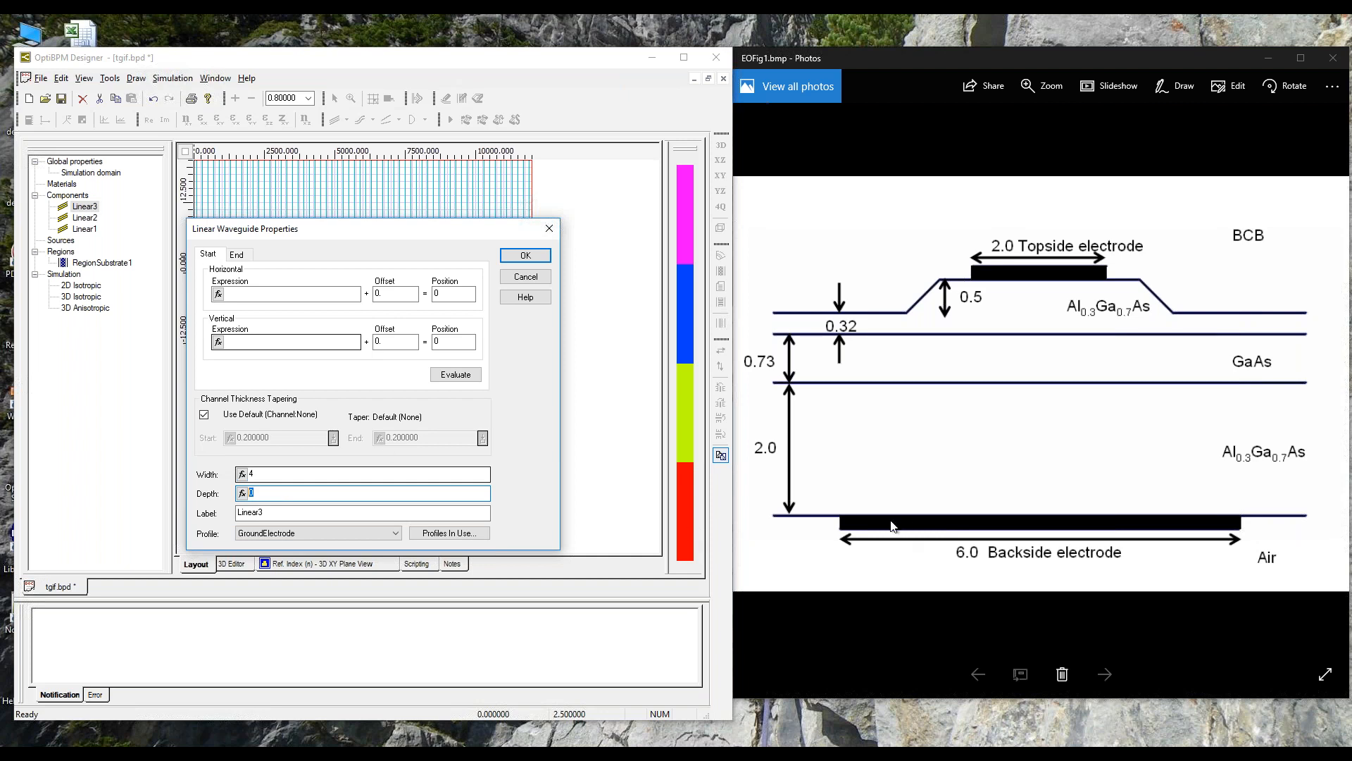
{"action": "type", "text": "12"}
{"action": "left_click", "coordinate": [526, 256]}
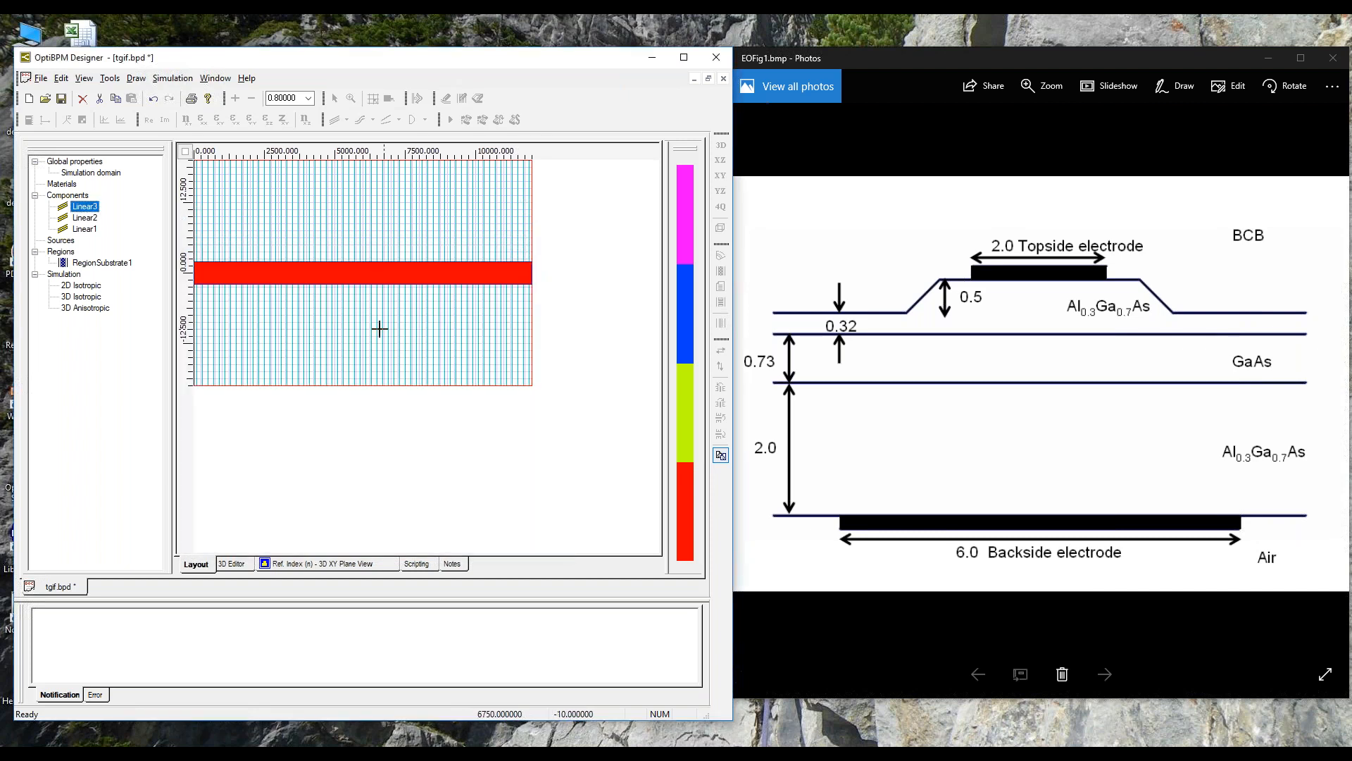
Step: Leave the waveguide drawing tool and send the ground electrode waveguide Linear3 to the back of the stacking order
{"action": "left_click", "coordinate": [609, 206]}
{"action": "left_click", "coordinate": [335, 99]}
{"action": "right_click", "coordinate": [371, 279]}
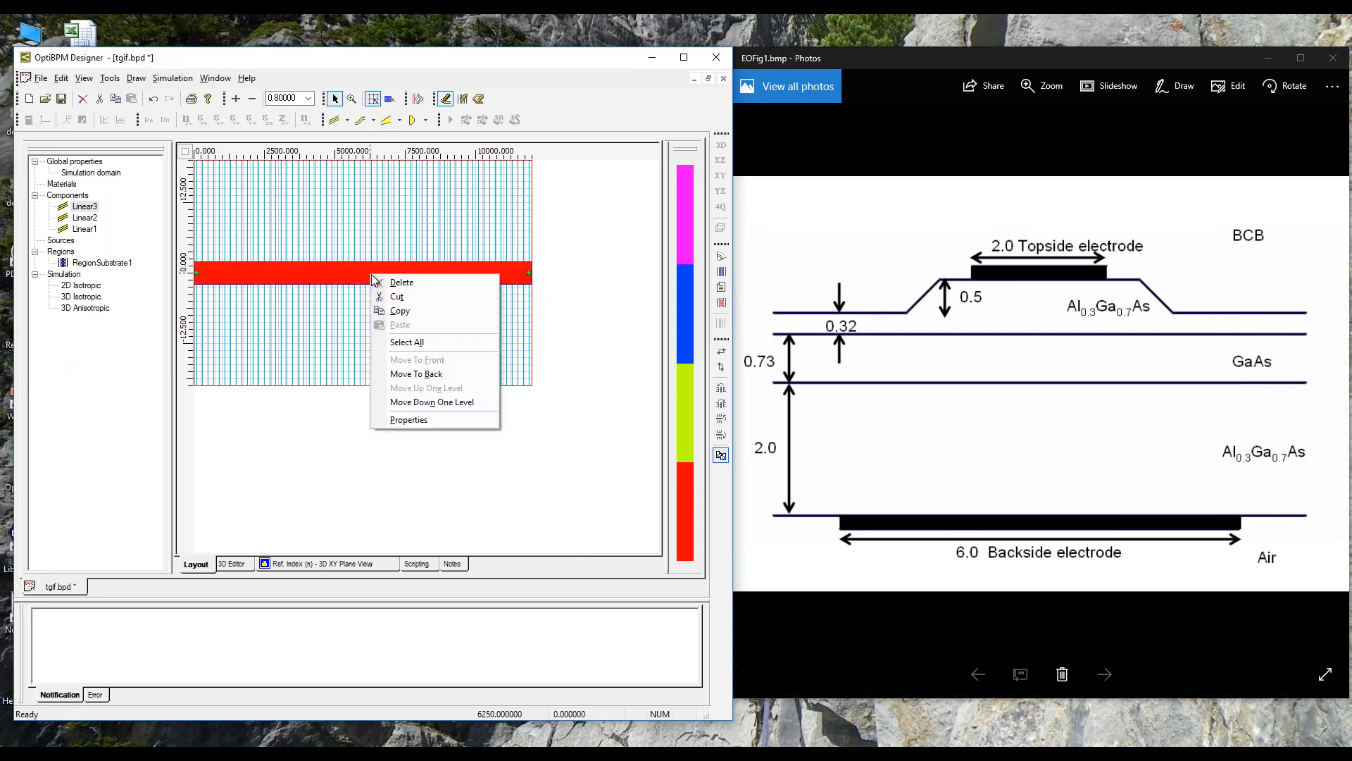
{"action": "left_click", "coordinate": [435, 374]}
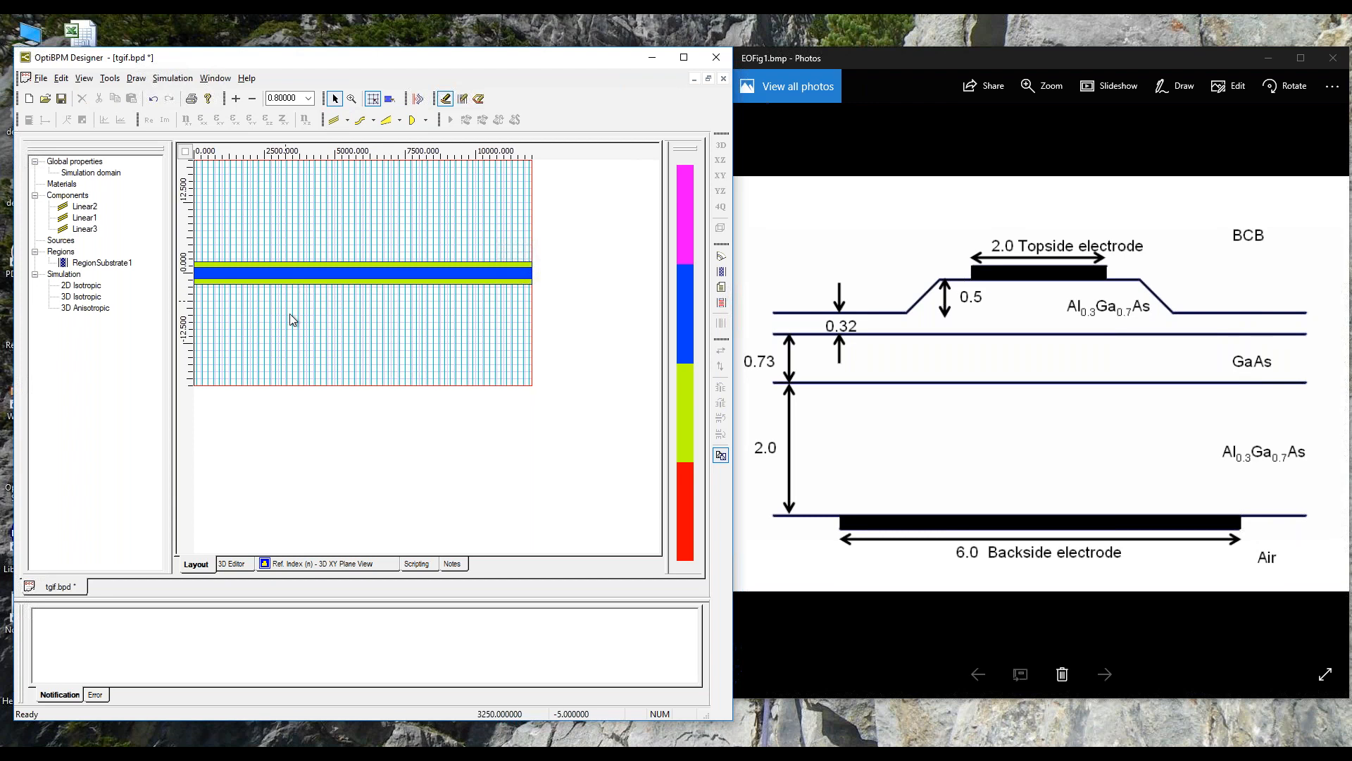
Step: Set the width of the ground electrode waveguide Linear3 to 6 and save the project
{"action": "right_click", "coordinate": [89, 232]}
{"action": "left_click", "coordinate": [113, 255]}
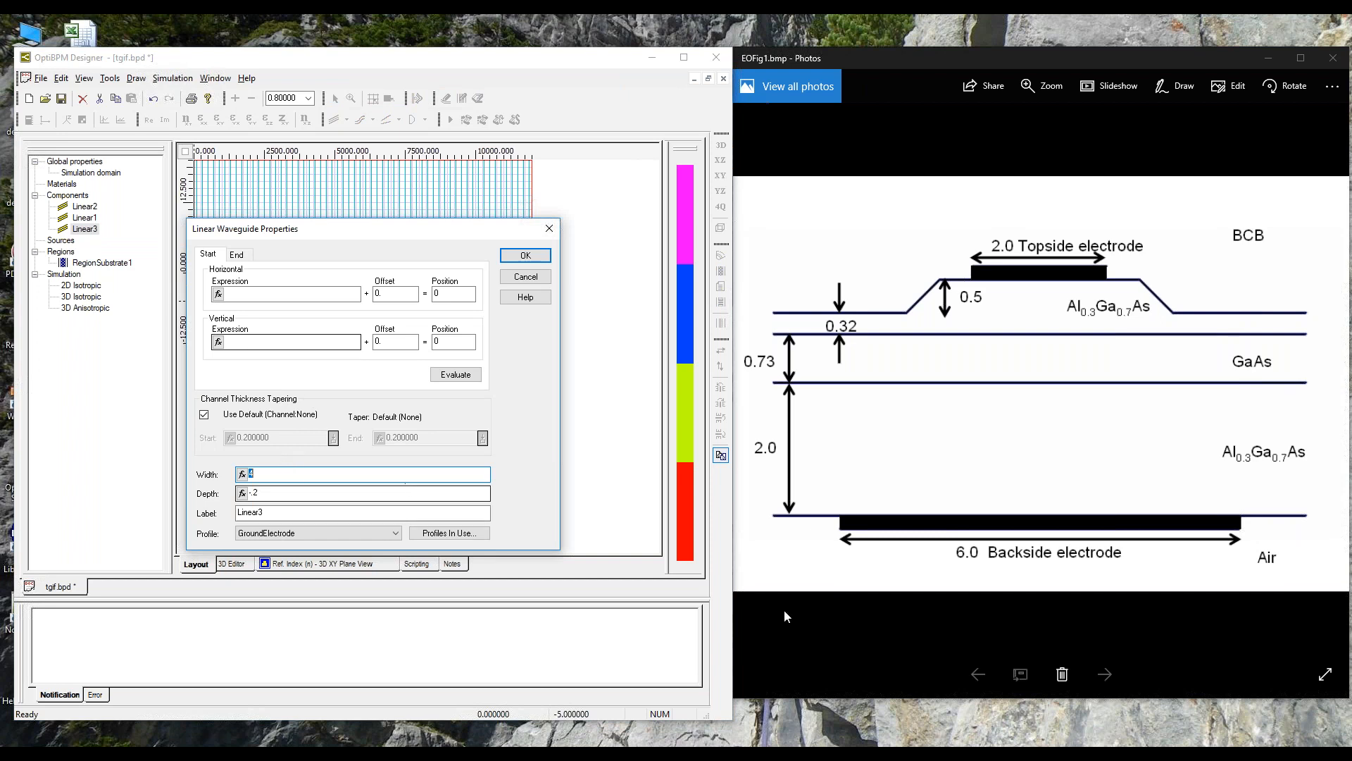
{"action": "type", "text": "6"}
{"action": "left_click", "coordinate": [526, 256]}
{"action": "left_click", "coordinate": [581, 385]}
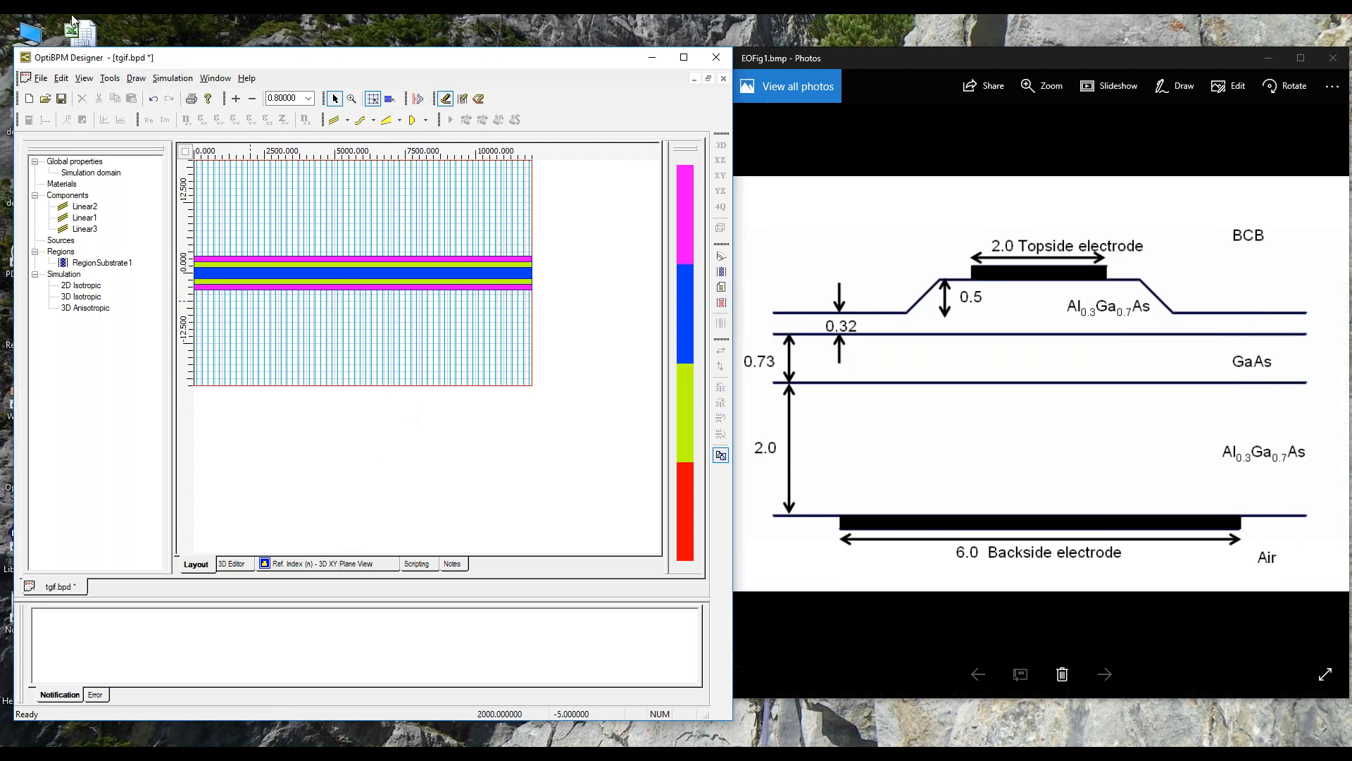
{"action": "left_click", "coordinate": [61, 99]}
Step: Inspect the topside and backside electrodes in the 3D refractive index plot from several angles
{"action": "left_click", "coordinate": [338, 565]}
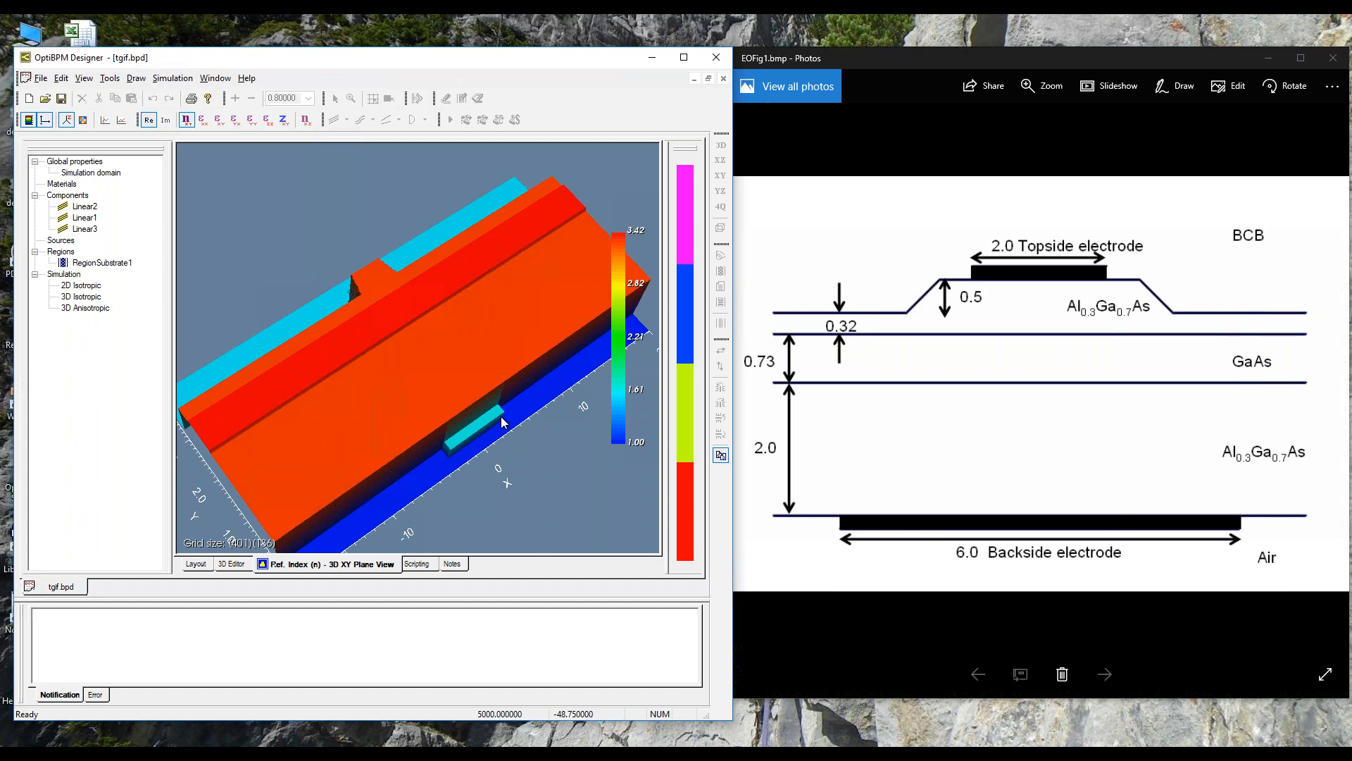
{"action": "left_click_drag", "start_coordinate": [415, 404], "coordinate": [372, 298]}
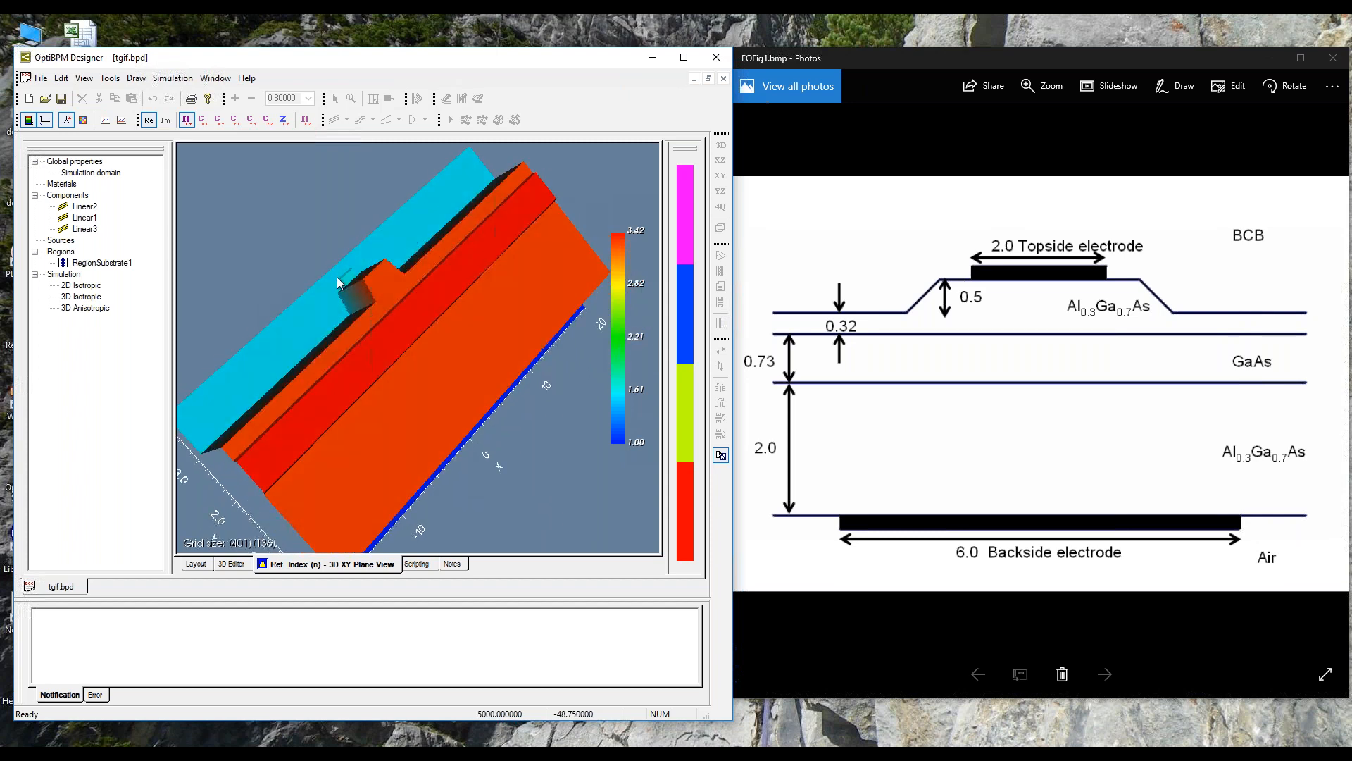
{"action": "left_click_drag", "start_coordinate": [459, 417], "coordinate": [362, 421]}
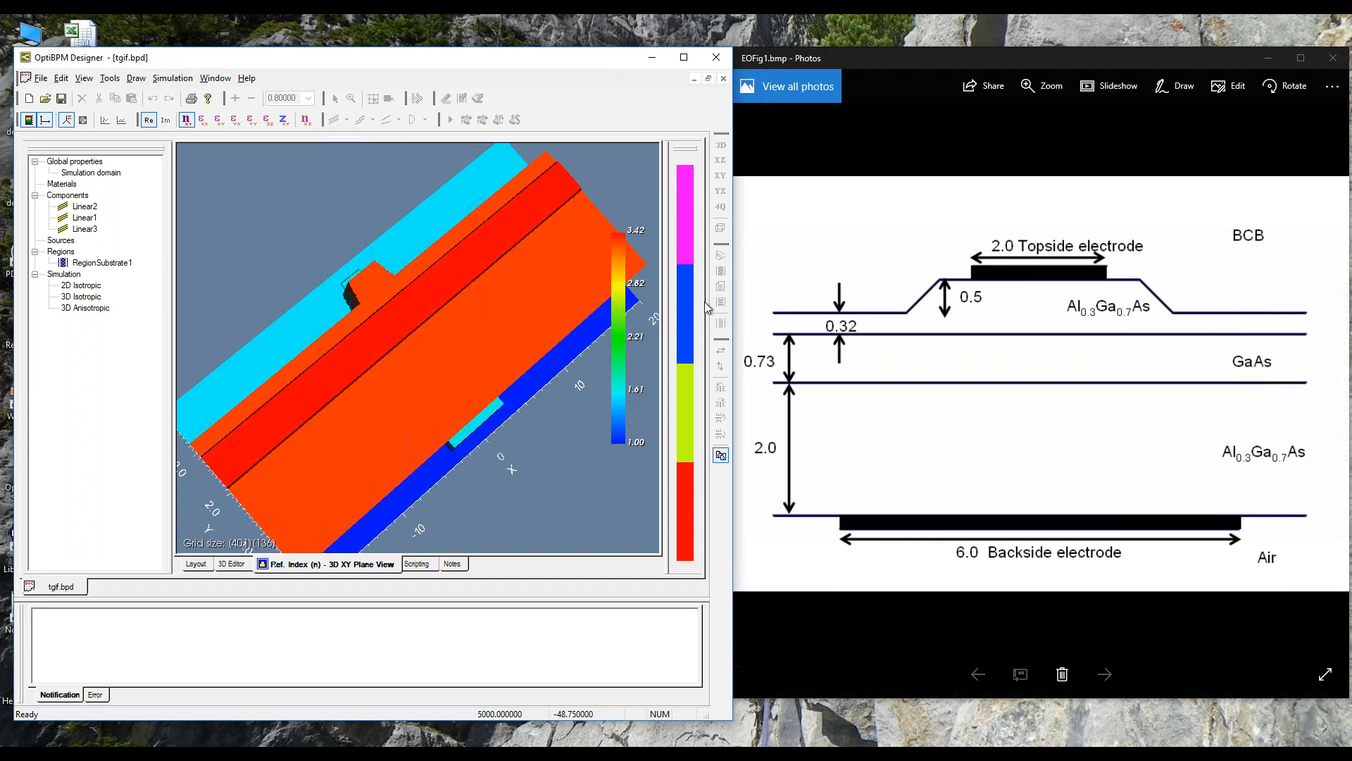
{"action": "left_click_drag", "start_coordinate": [581, 264], "coordinate": [538, 364]}
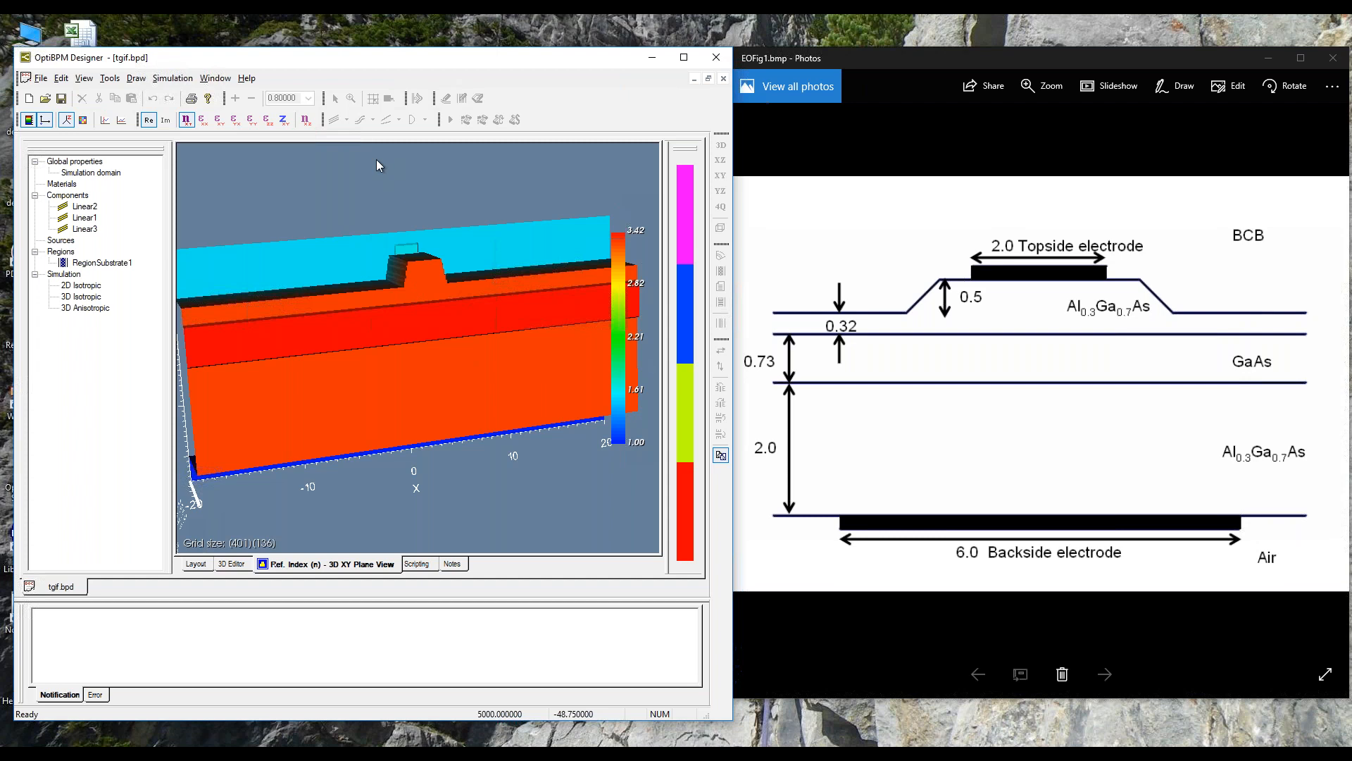
Step: In the electrode connections, assign electrode ID 1 to the ground material and ID 2 to Electrode1
{"action": "left_click_drag", "start_coordinate": [356, 337], "coordinate": [339, 304]}
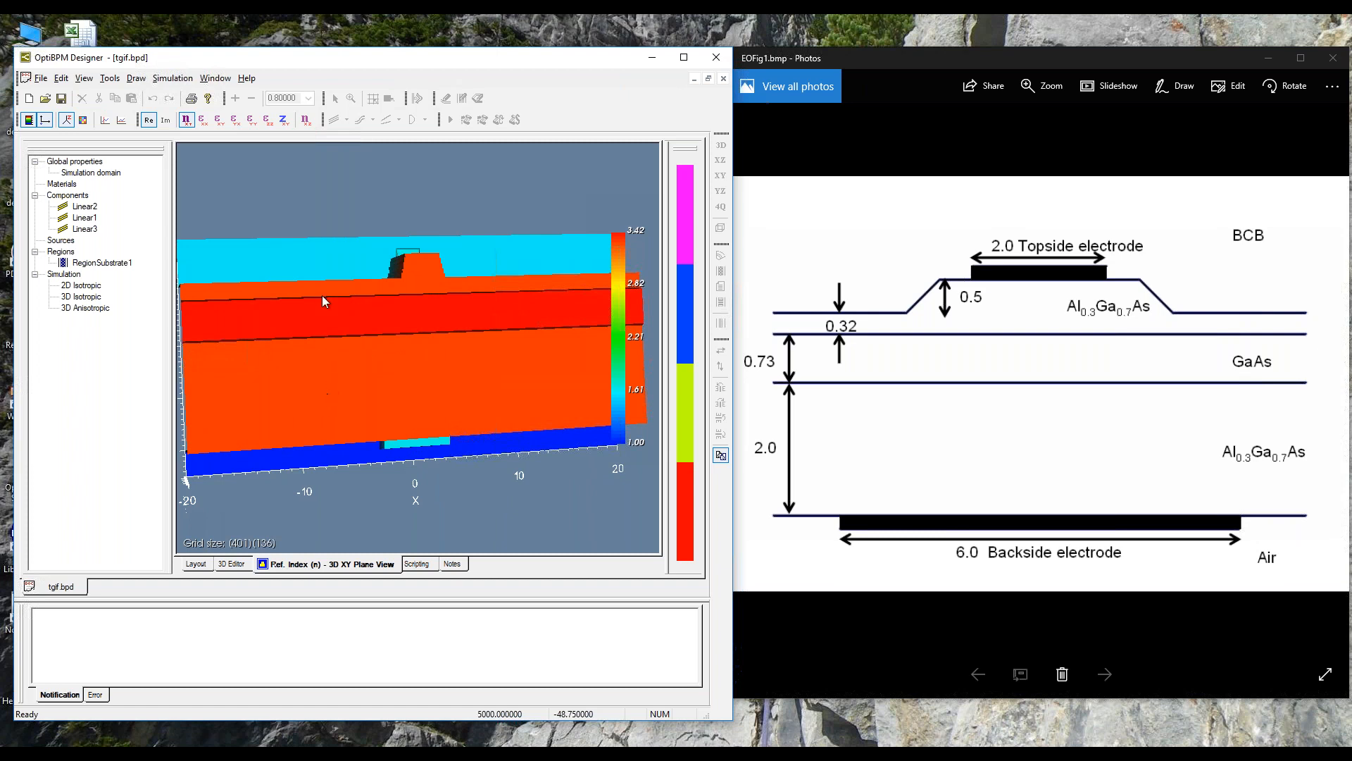
{"action": "left_click", "coordinate": [61, 78]}
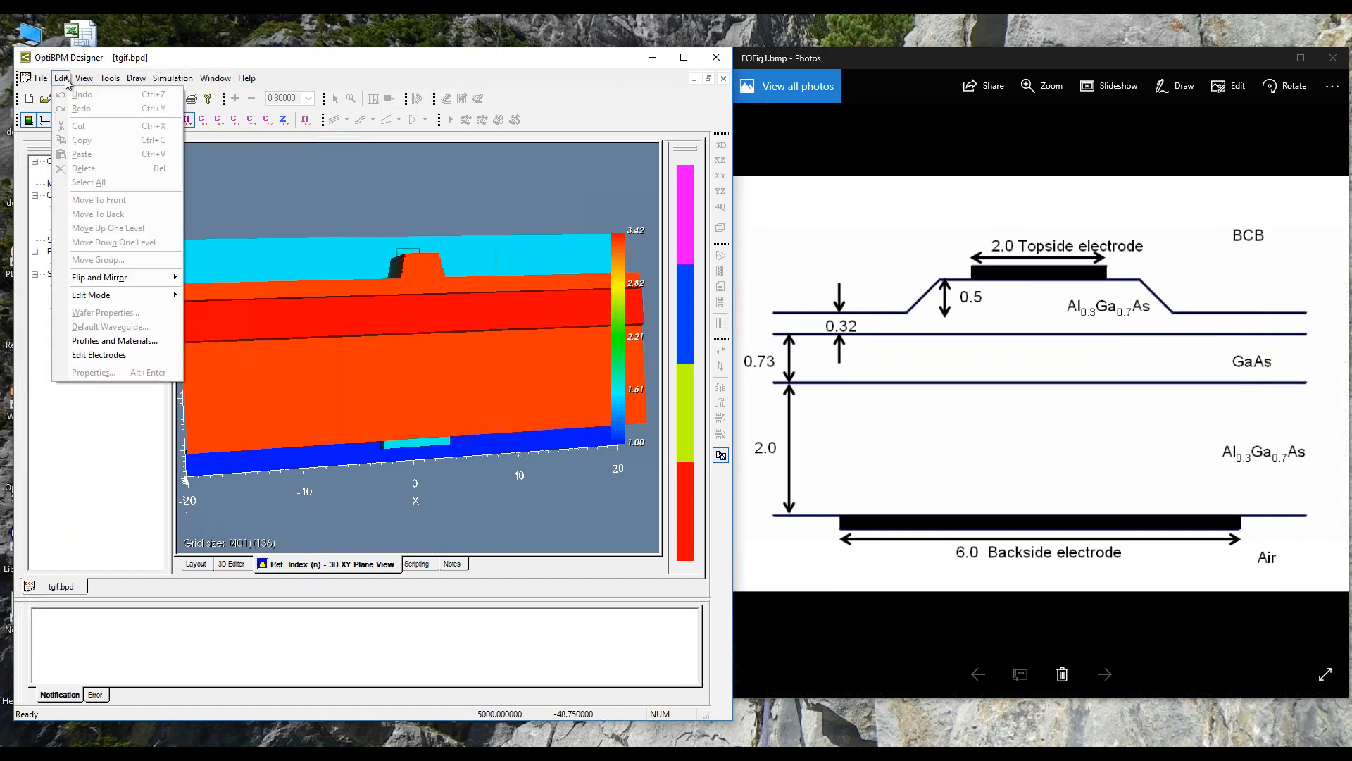
{"action": "left_click", "coordinate": [124, 354]}
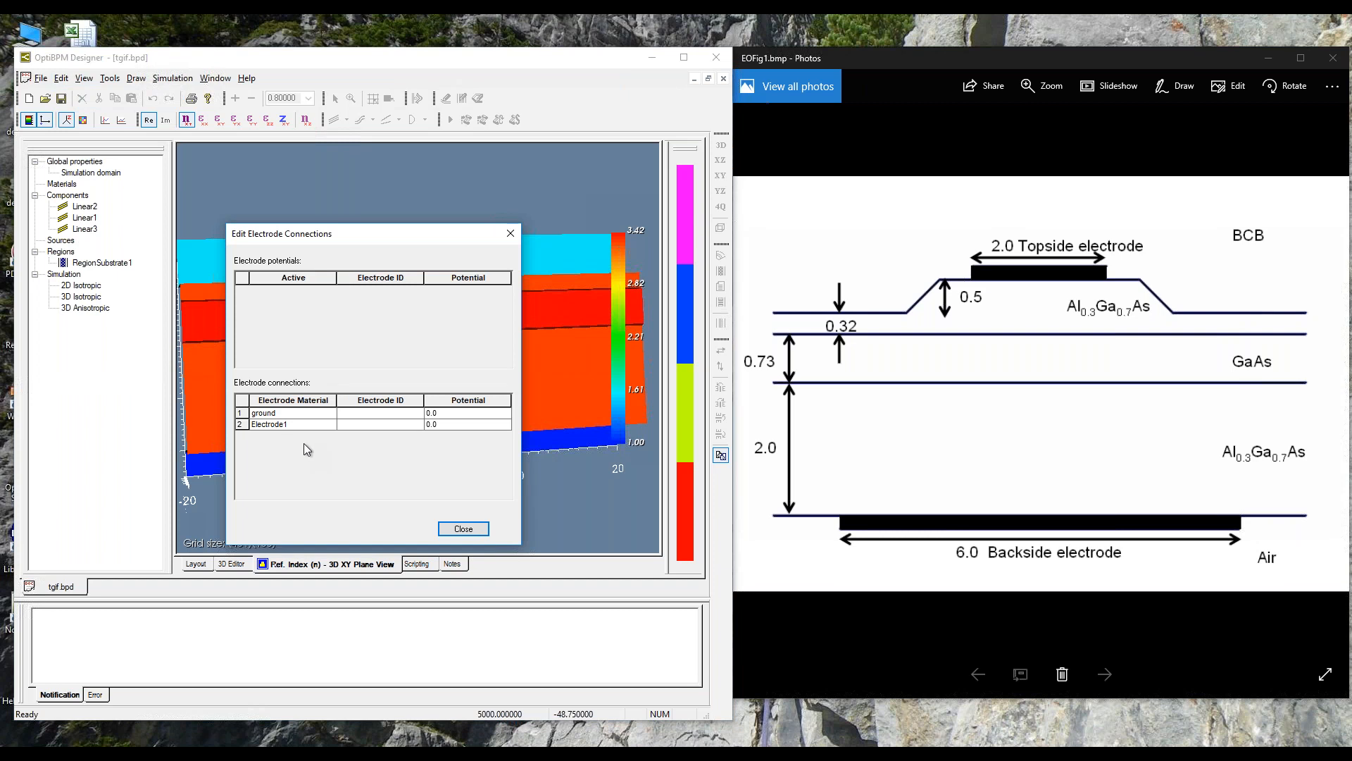
{"action": "left_click", "coordinate": [317, 415]}
{"action": "left_click", "coordinate": [371, 415]}
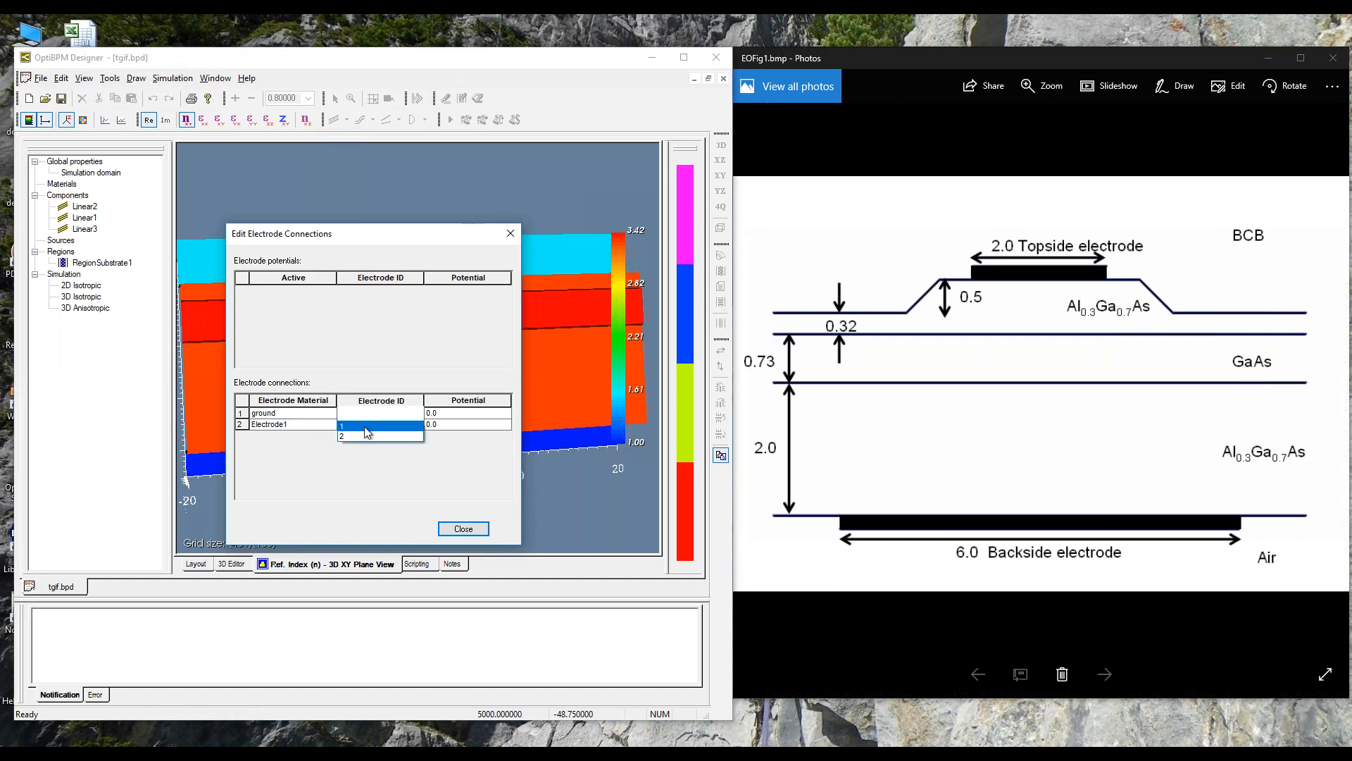
{"action": "left_click", "coordinate": [365, 427]}
{"action": "left_click", "coordinate": [308, 426]}
{"action": "left_click", "coordinate": [367, 425]}
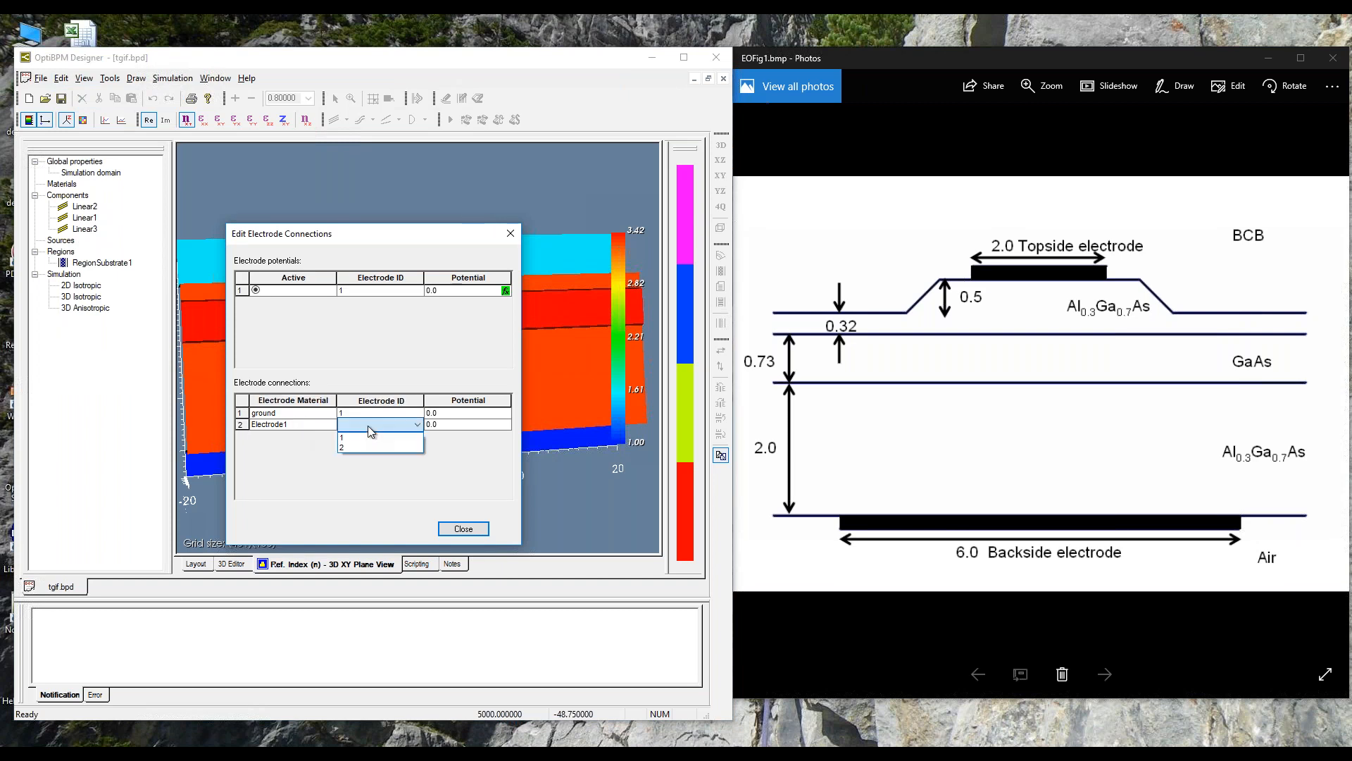
{"action": "left_click", "coordinate": [366, 445]}
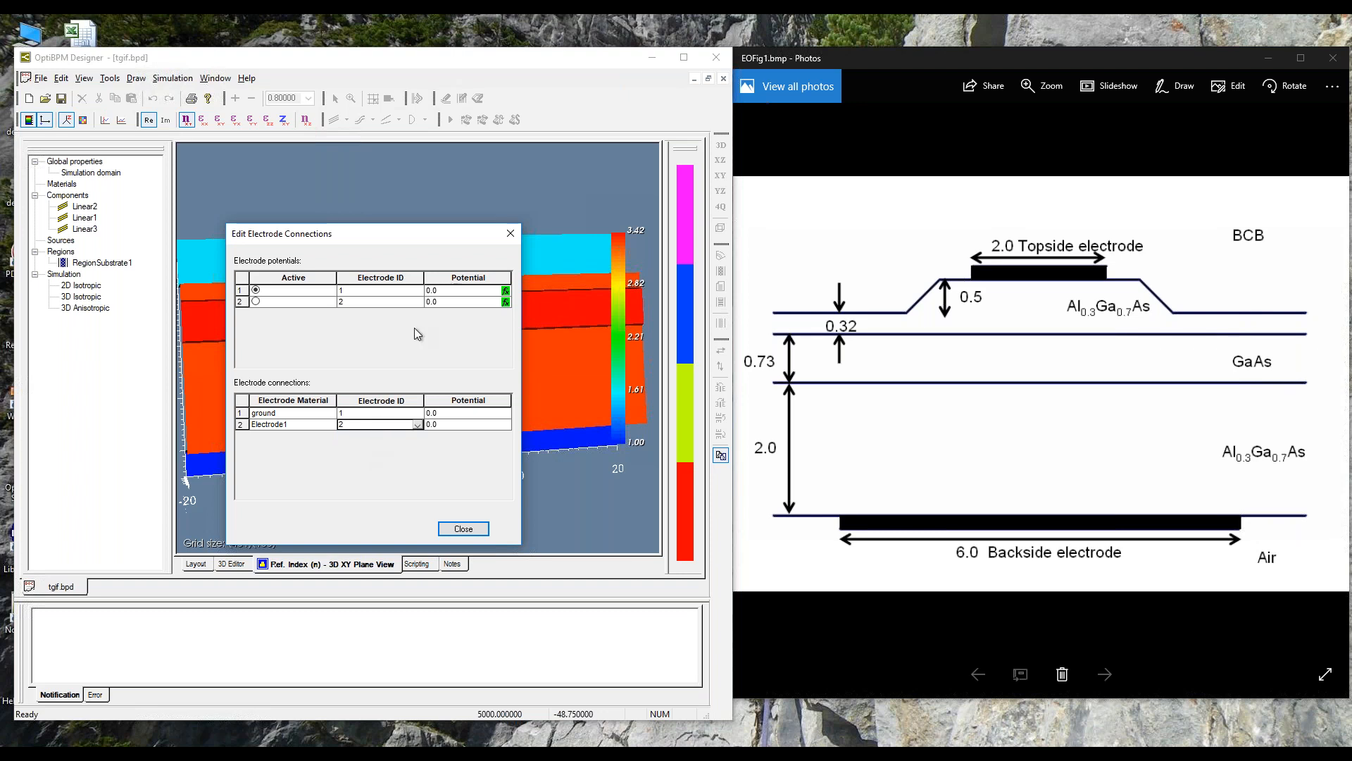
Step: Set the potential of electrode ID 2 to 17.8 and close the electrode connections settings
{"action": "left_click", "coordinate": [442, 304]}
{"action": "left_click", "coordinate": [442, 305]}
{"action": "type", "text": "17.8"}
{"action": "left_click", "coordinate": [462, 530]}
{"action": "left_click", "coordinate": [463, 529]}
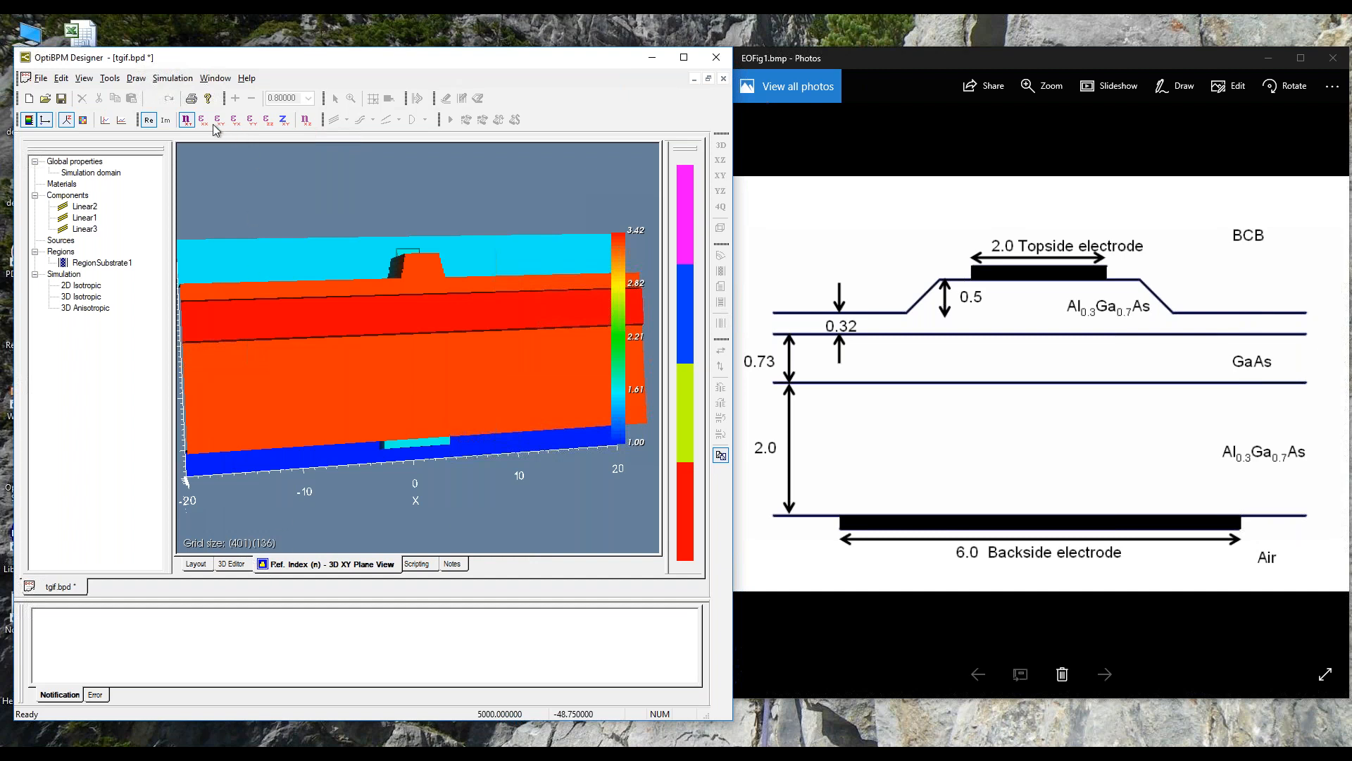
Step: Show the refractive index as a flat colour map and examine the ridge and backside electrode cross-section
{"action": "left_click", "coordinate": [83, 120]}
{"action": "scroll", "coordinate": [480, 413], "scroll_direction": "up", "scroll_amount": 3}
{"action": "scroll", "coordinate": [474, 407], "scroll_direction": "up", "scroll_amount": 1}
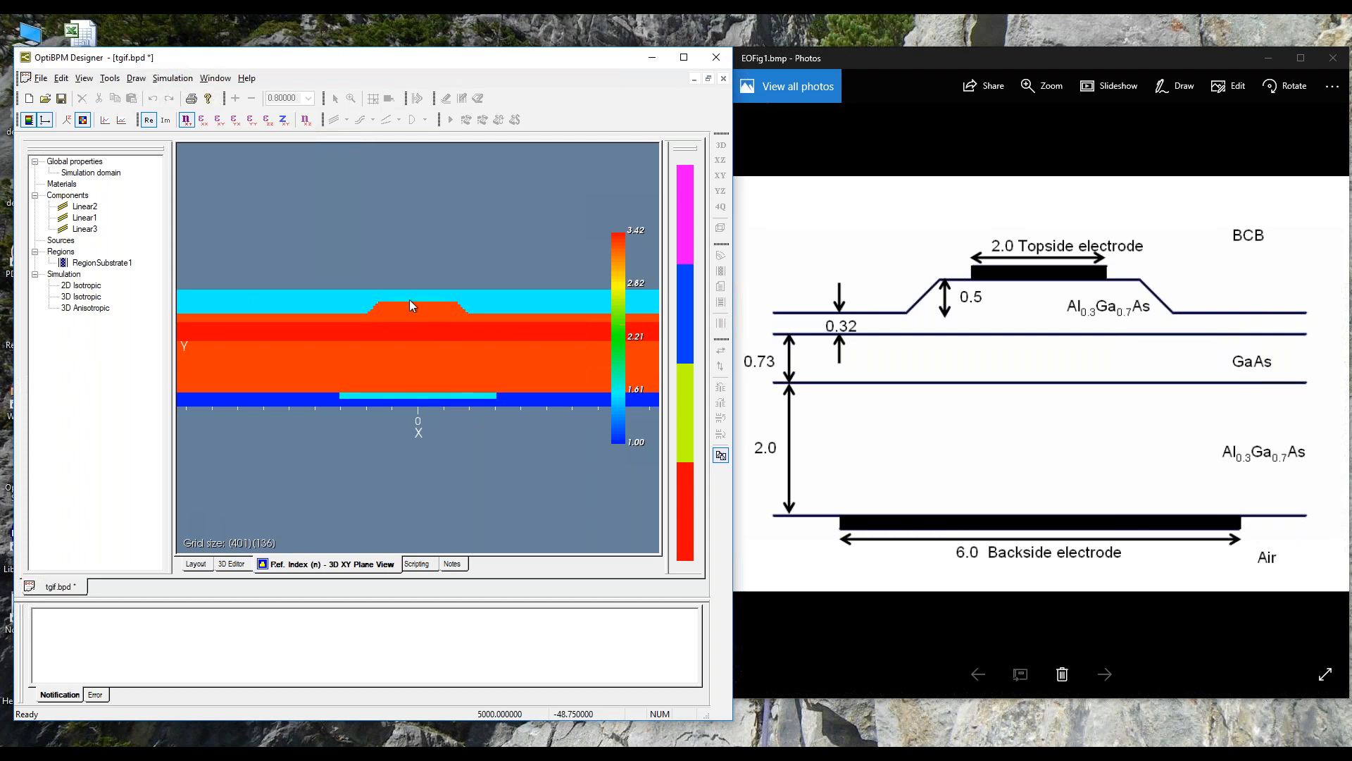
{"action": "scroll", "coordinate": [416, 301], "scroll_direction": "down", "scroll_amount": 1}
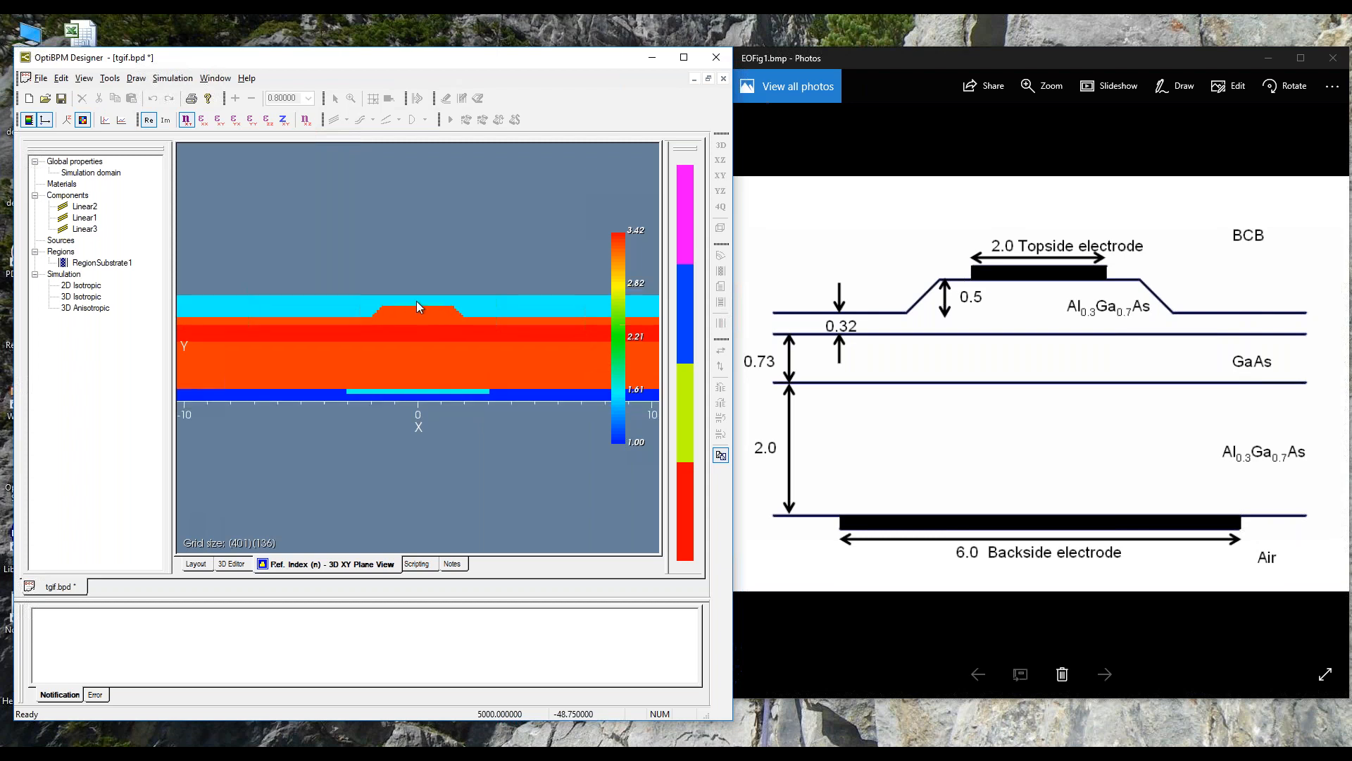
{"action": "scroll", "coordinate": [416, 301], "scroll_direction": "down", "scroll_amount": 1}
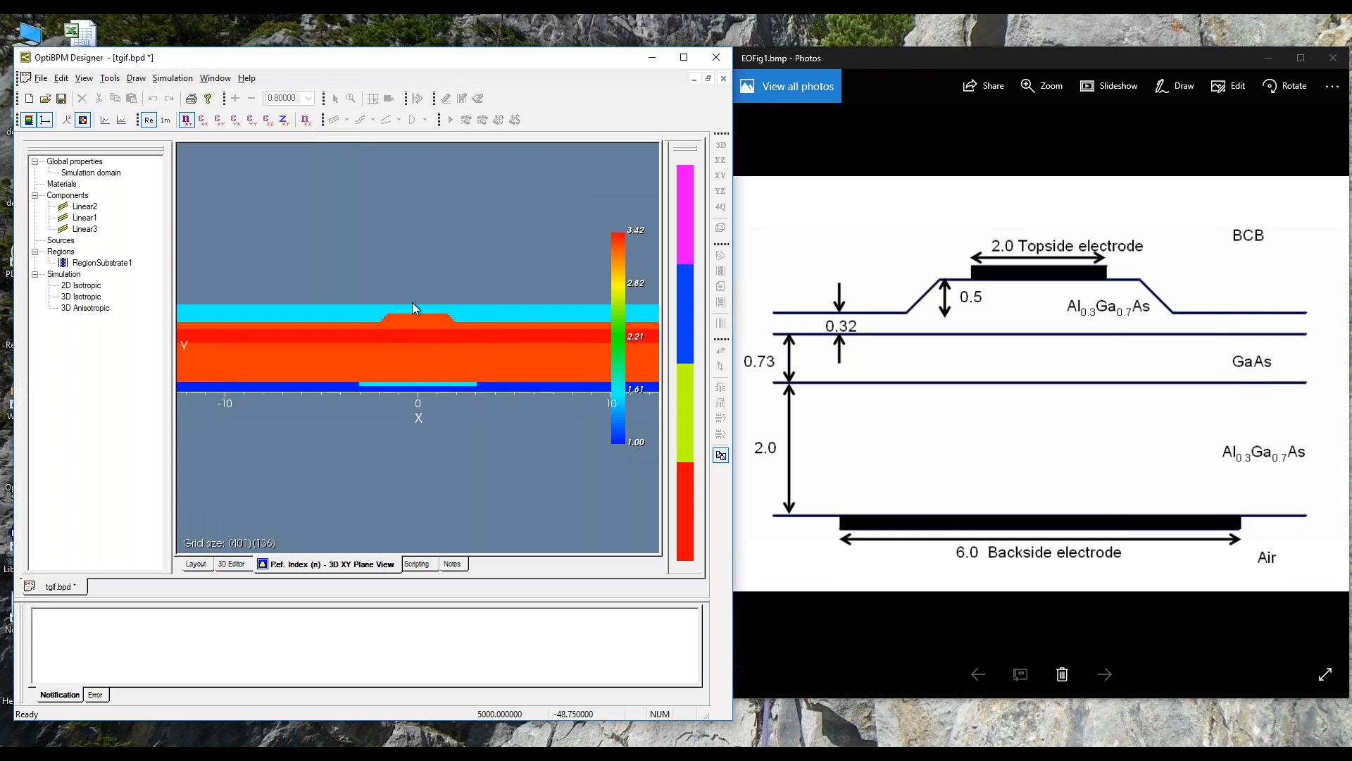
Step: Save the project and run the Electro Optical Solver at a Z distance of 0 um
{"action": "left_click", "coordinate": [61, 99]}
{"action": "left_click", "coordinate": [170, 81]}
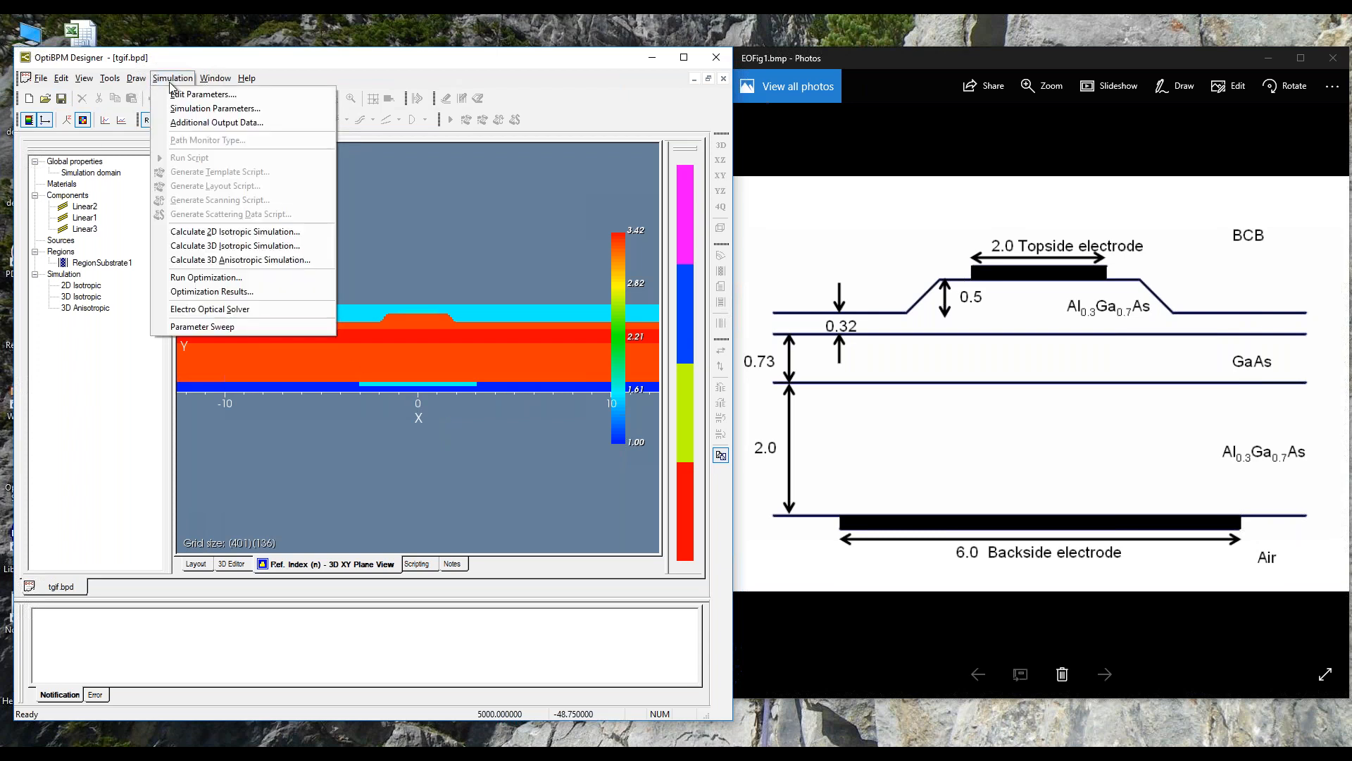
{"action": "left_click", "coordinate": [229, 312]}
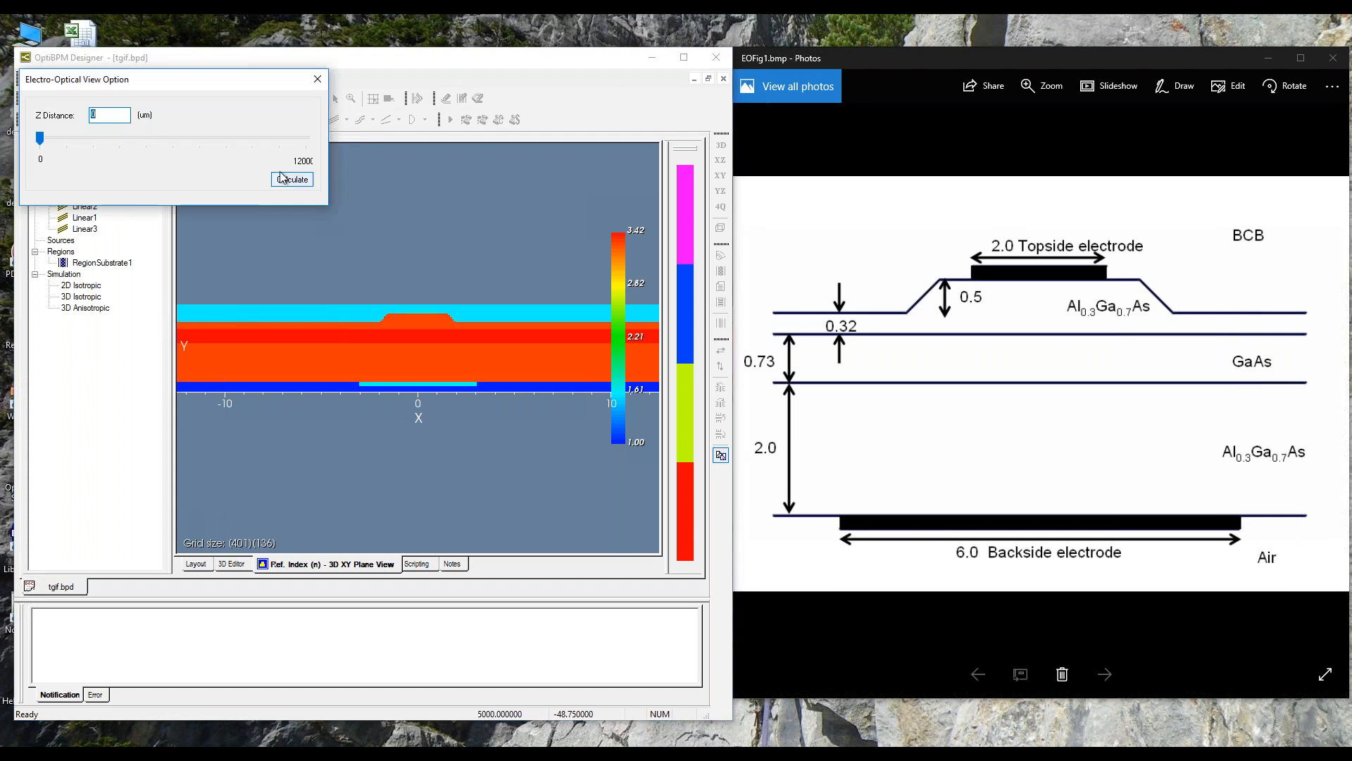
{"action": "left_click", "coordinate": [287, 181]}
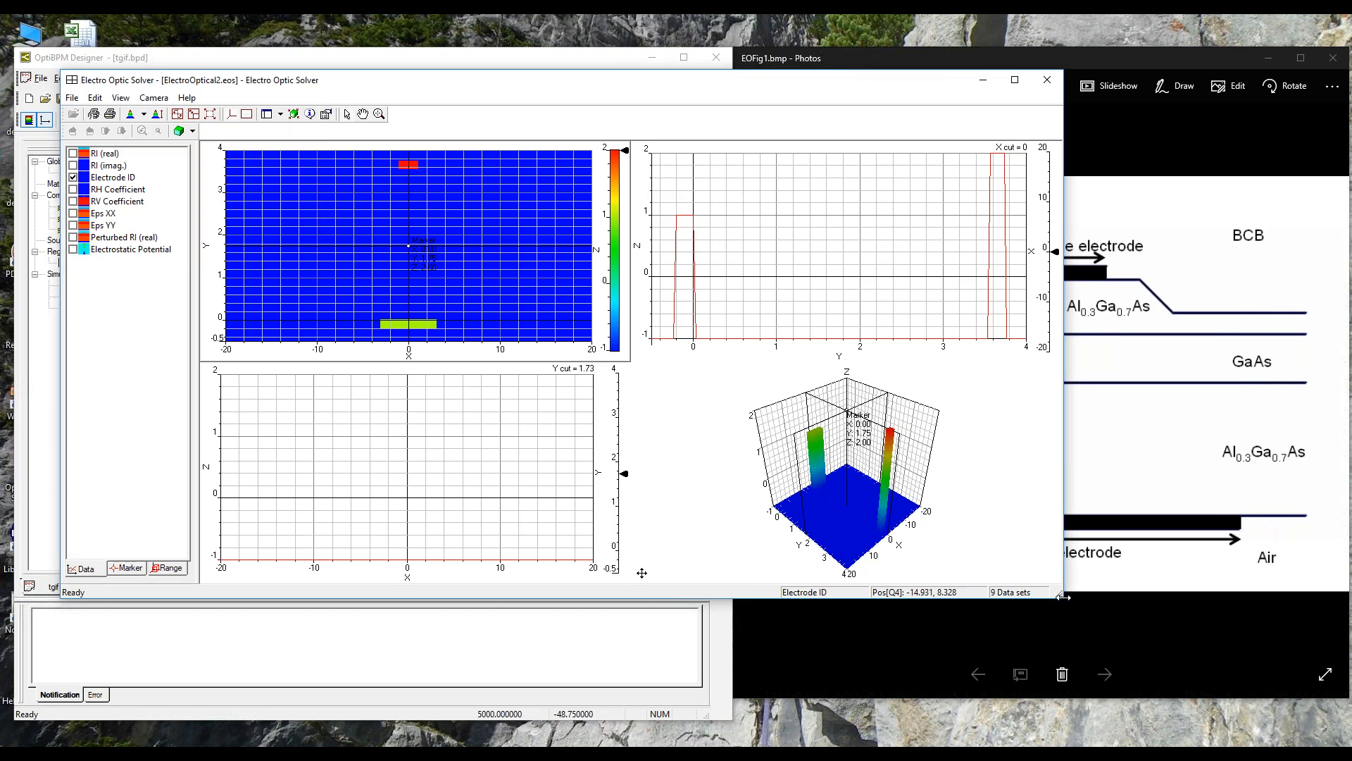
Step: Make the solver window narrower and taller, hide the XY map's gridlines, and display the Electrostatic Potential together with the Electrode ID
{"action": "left_click_drag", "start_coordinate": [1059, 597], "coordinate": [885, 722]}
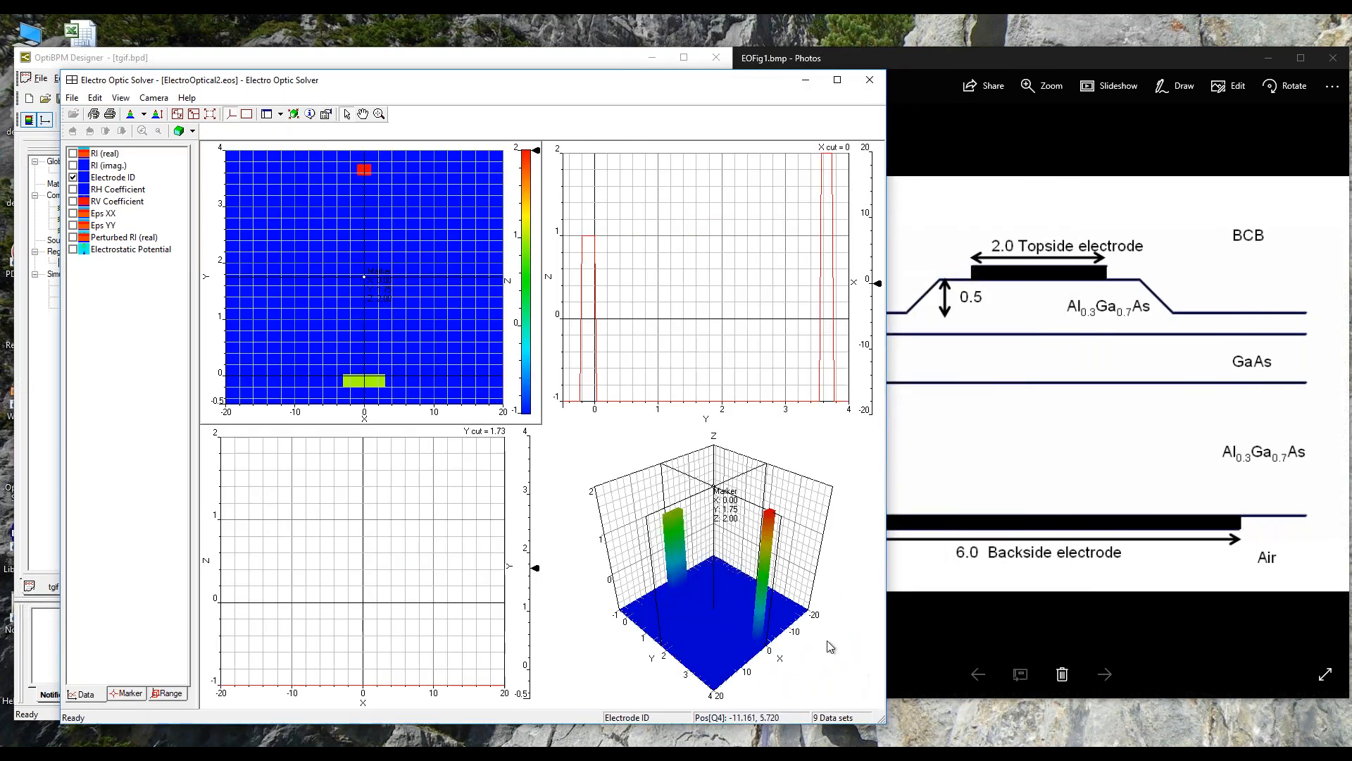
{"action": "right_click", "coordinate": [262, 291]}
{"action": "left_click", "coordinate": [277, 350]}
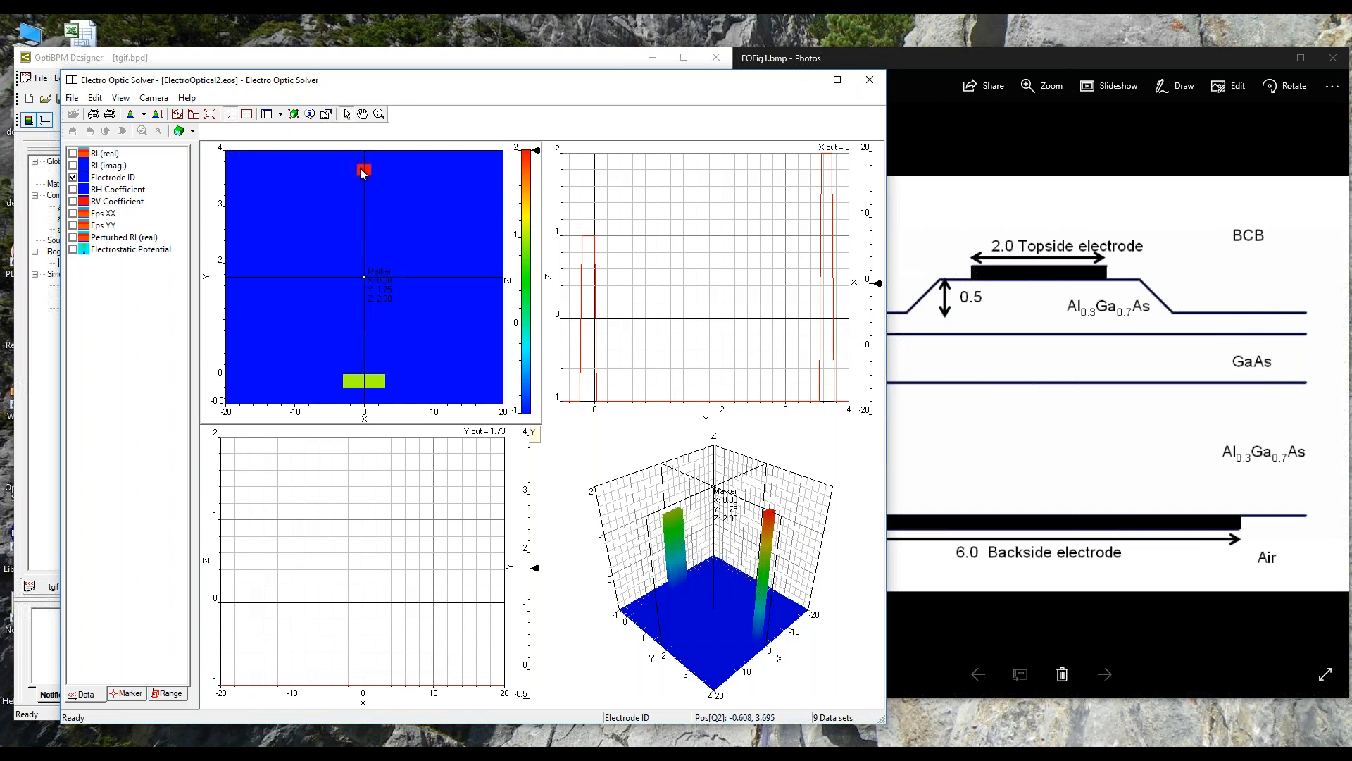
{"action": "left_click", "coordinate": [73, 251]}
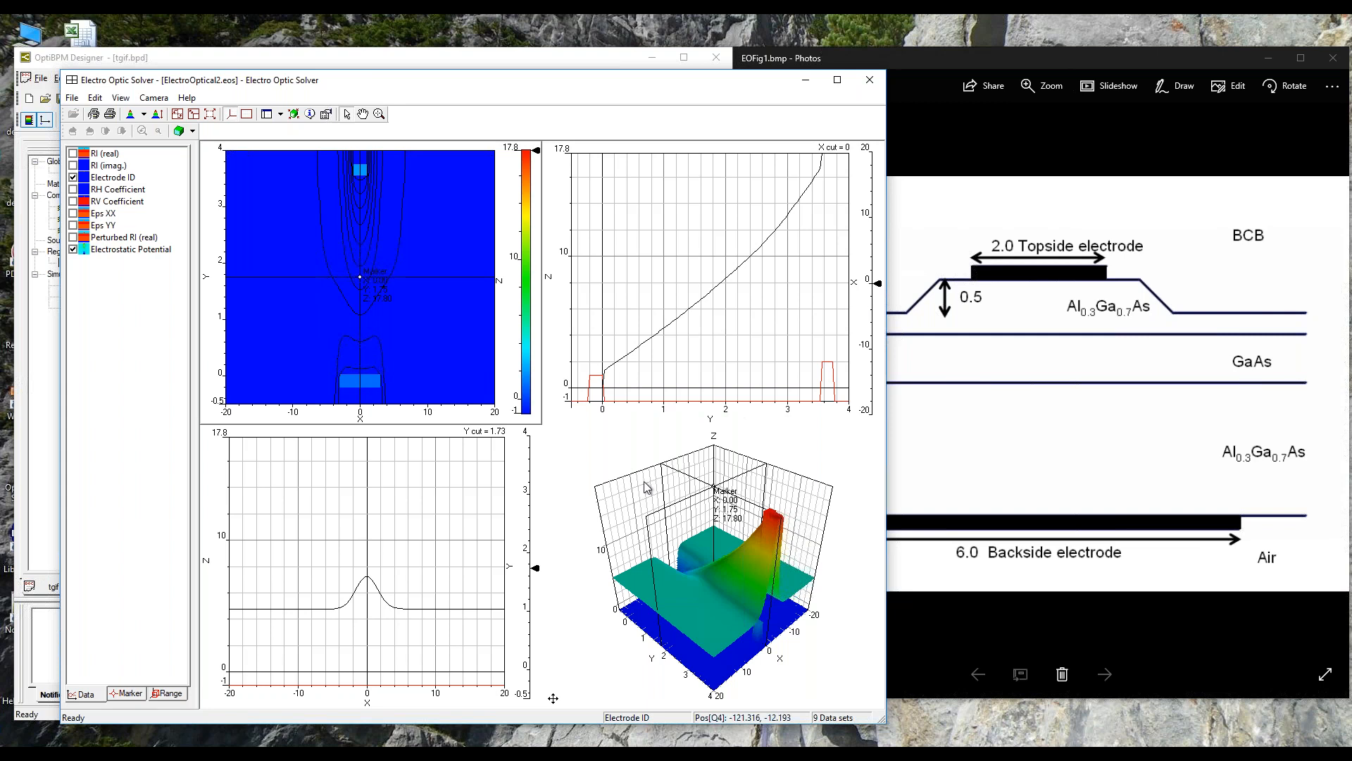
Step: Move the cut lines through the potential plot to Y = 1.9 and X = 0.4 to examine the profiles
{"action": "left_click", "coordinate": [536, 569]}
{"action": "mouse_move", "coordinate": [536, 572]}
{"action": "left_mouse_down"}
{"action": "mouse_move", "coordinate": [553, 466]}
{"action": "mouse_move", "coordinate": [532, 679]}
{"action": "mouse_move", "coordinate": [552, 562]}
{"action": "left_mouse_up"}
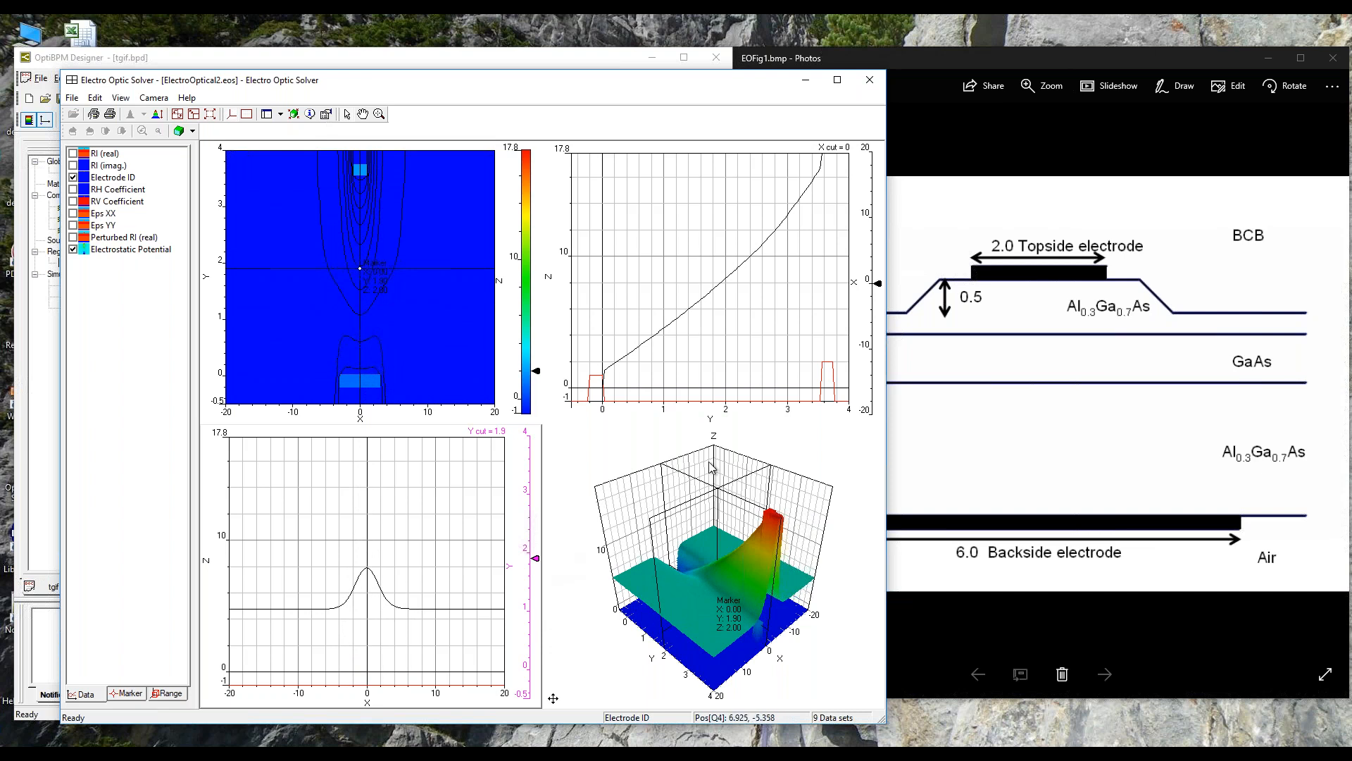
{"action": "mouse_move", "coordinate": [878, 284]}
{"action": "left_mouse_down"}
{"action": "mouse_move", "coordinate": [878, 310]}
{"action": "mouse_move", "coordinate": [878, 281]}
{"action": "left_mouse_up"}
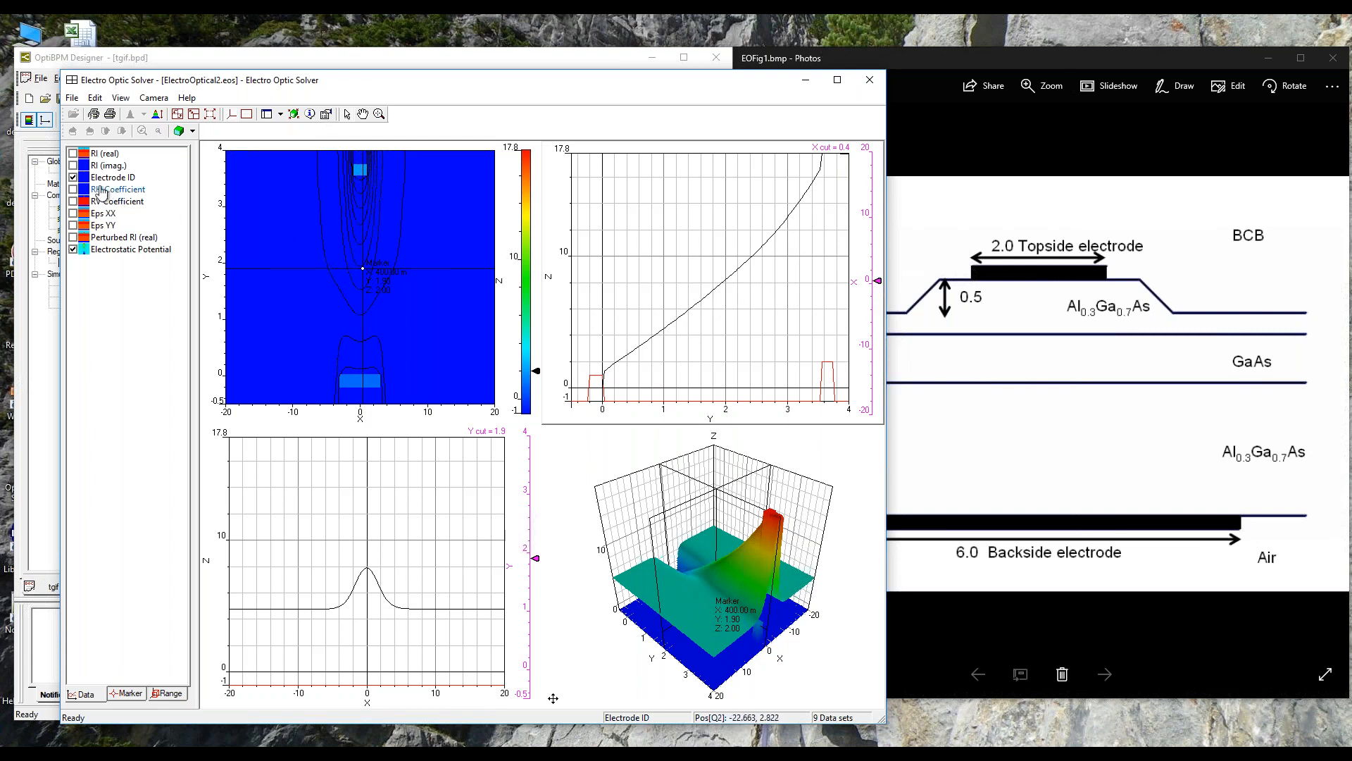
Step: Overlay the real refractive index on the potential plots and display the Electrode Impedance results
{"action": "left_click", "coordinate": [72, 154]}
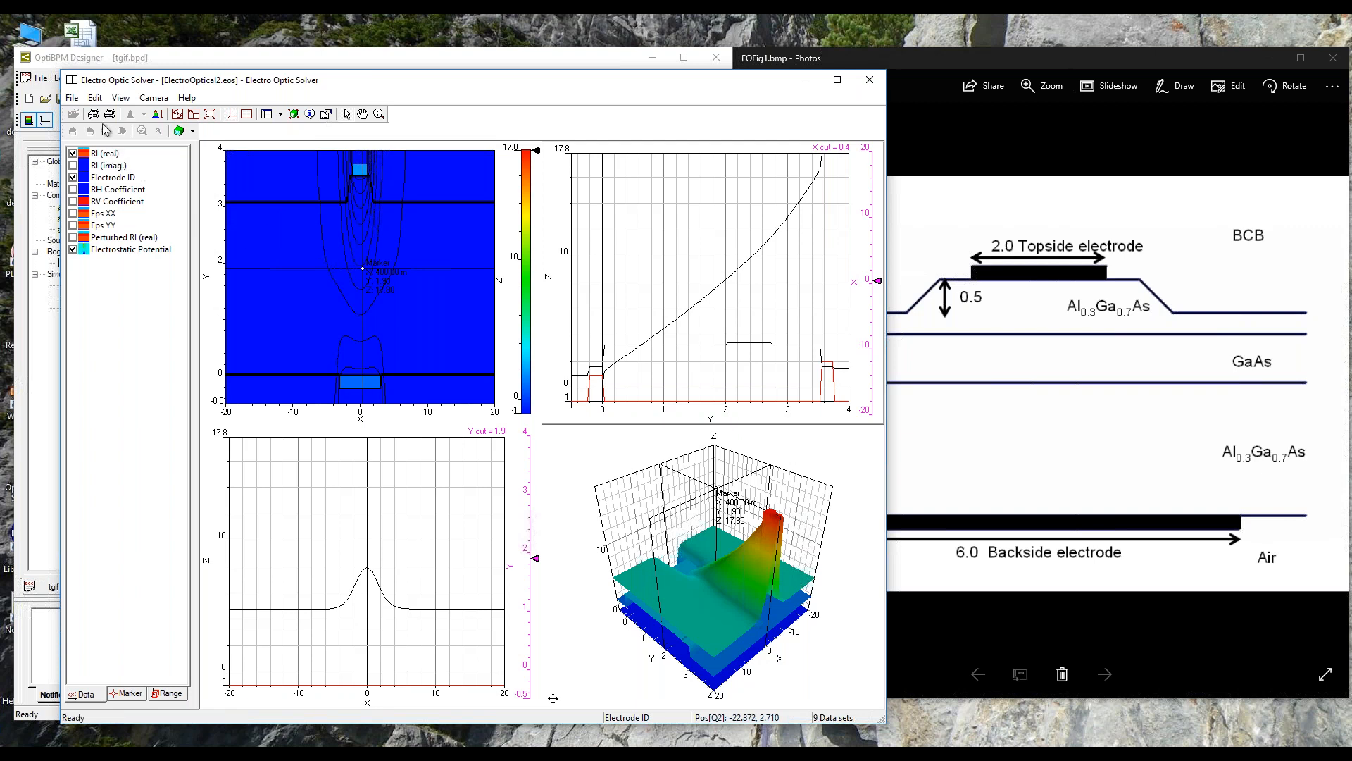
{"action": "left_click", "coordinate": [96, 99]}
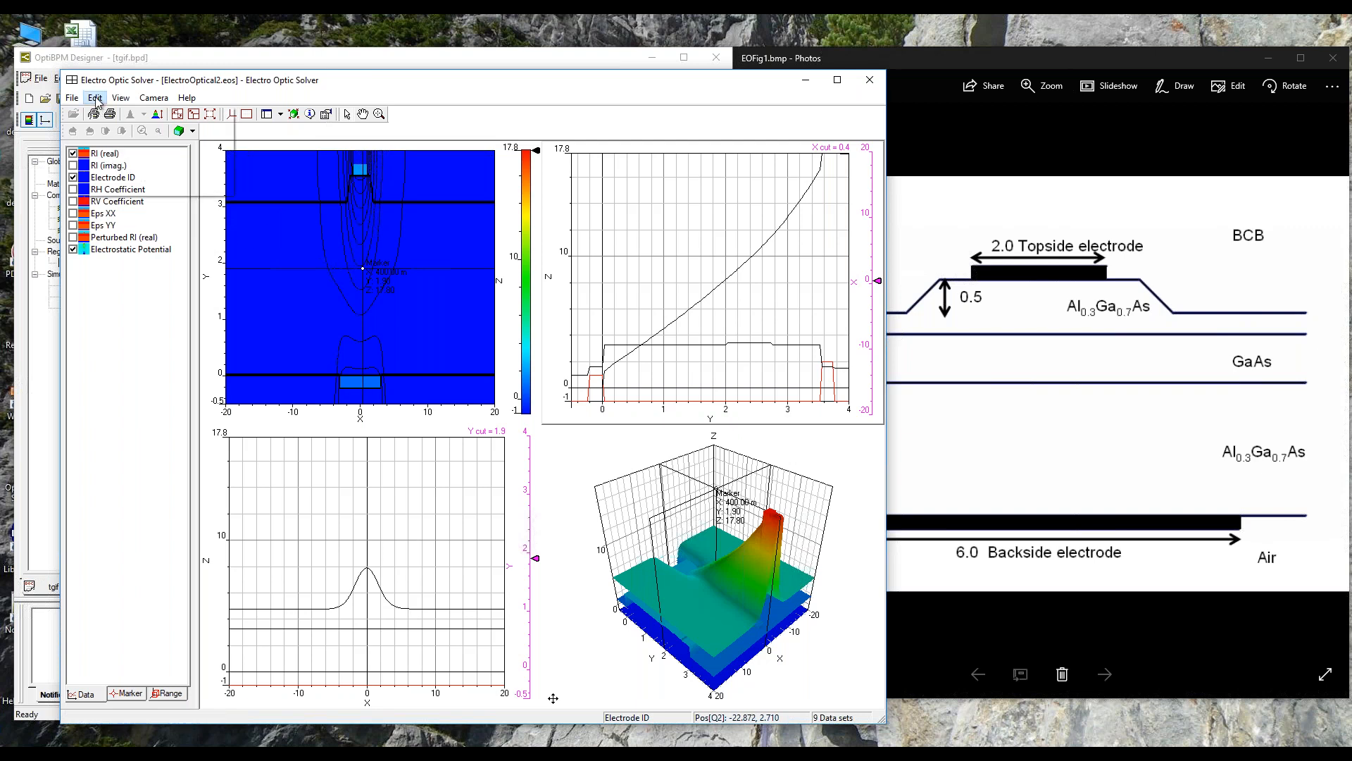
{"action": "mouse_move", "coordinate": [121, 99]}
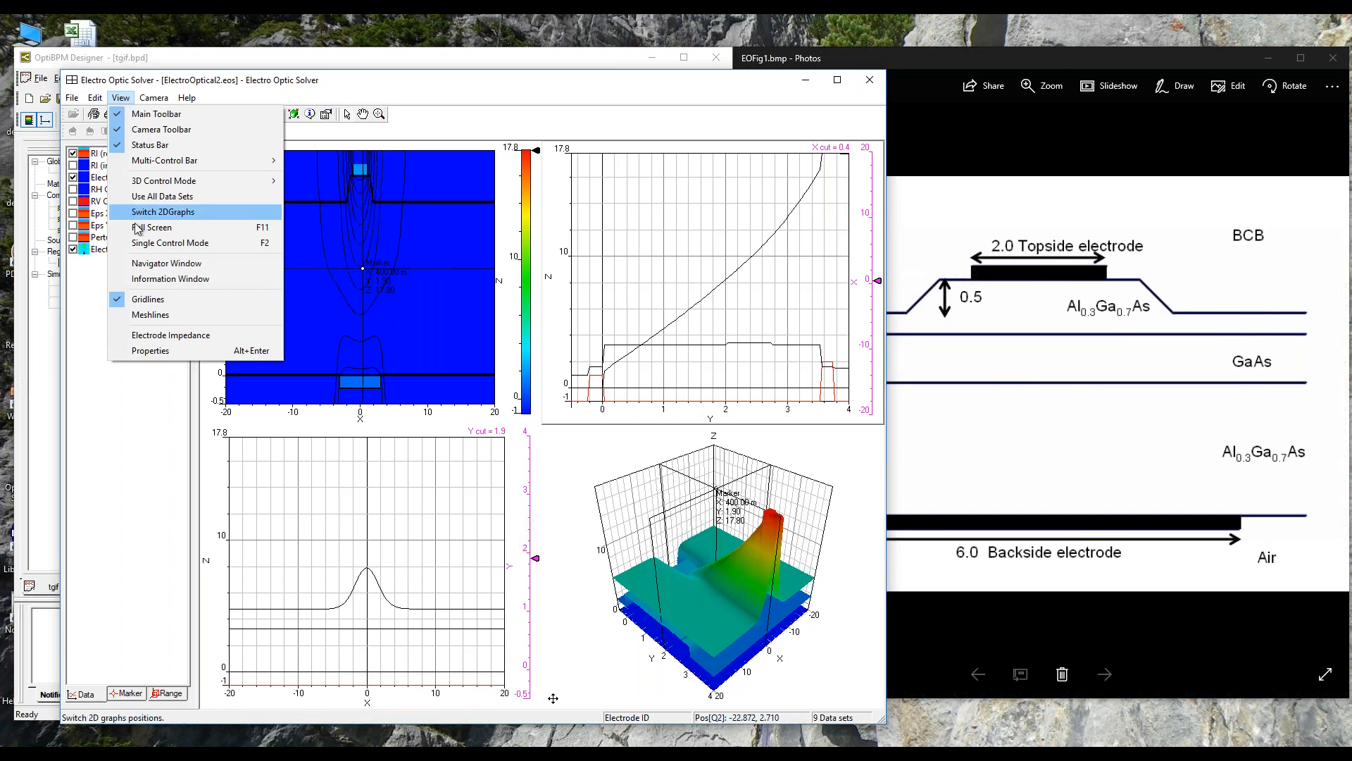
{"action": "left_click", "coordinate": [170, 335]}
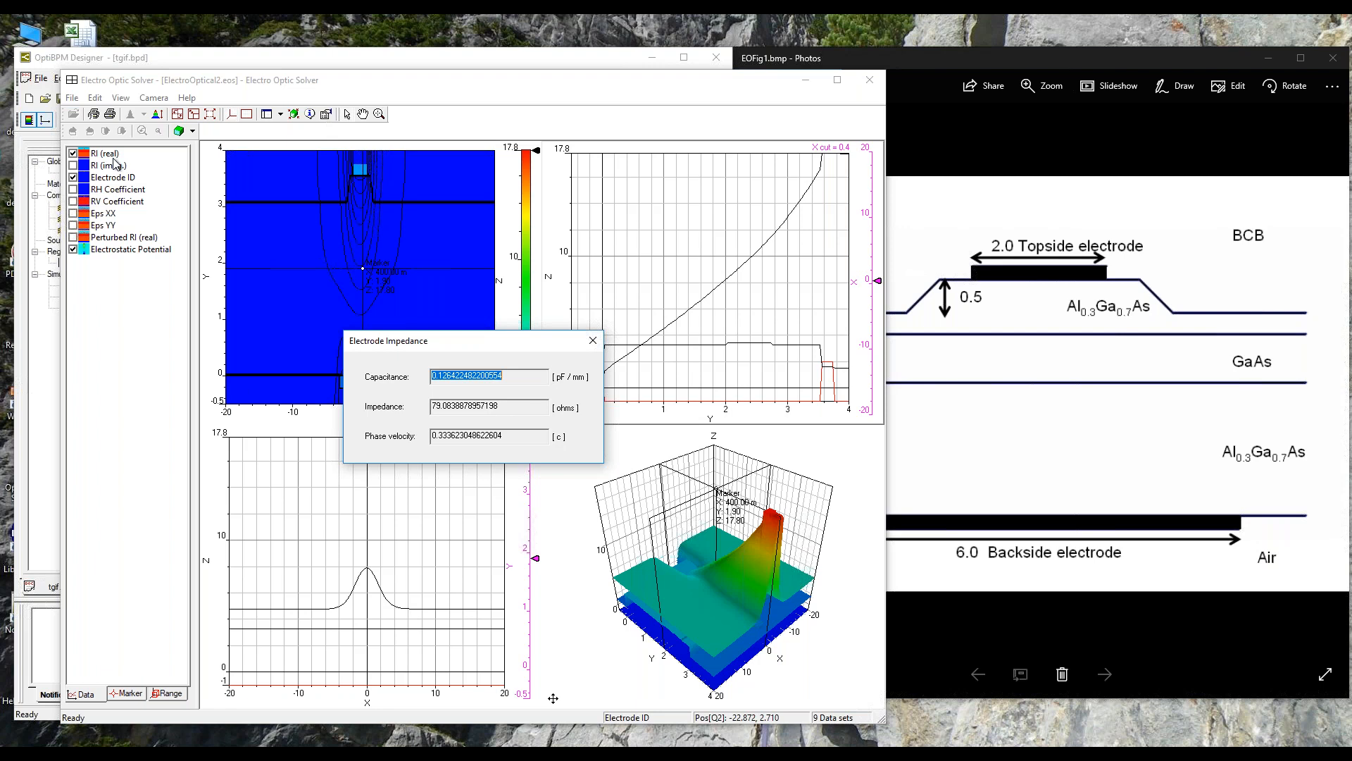
Step: Close the Electrode Impedance results and the Electro Optic Solver
{"action": "left_click", "coordinate": [593, 340]}
{"action": "left_click", "coordinate": [868, 83]}
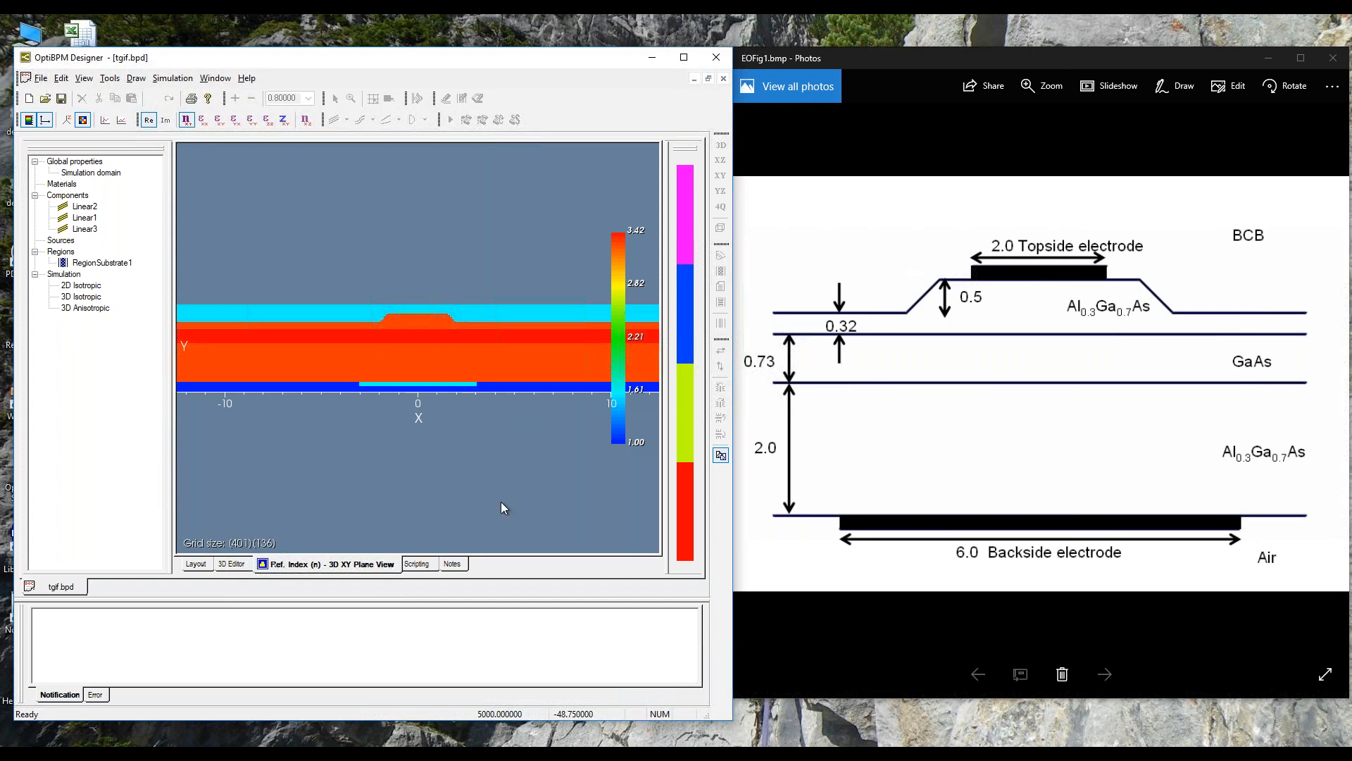
Step: Switch to the Profile Designer and create a new Fiber profile in the tgif project
{"action": "mouse_move", "coordinate": [594, 754]}
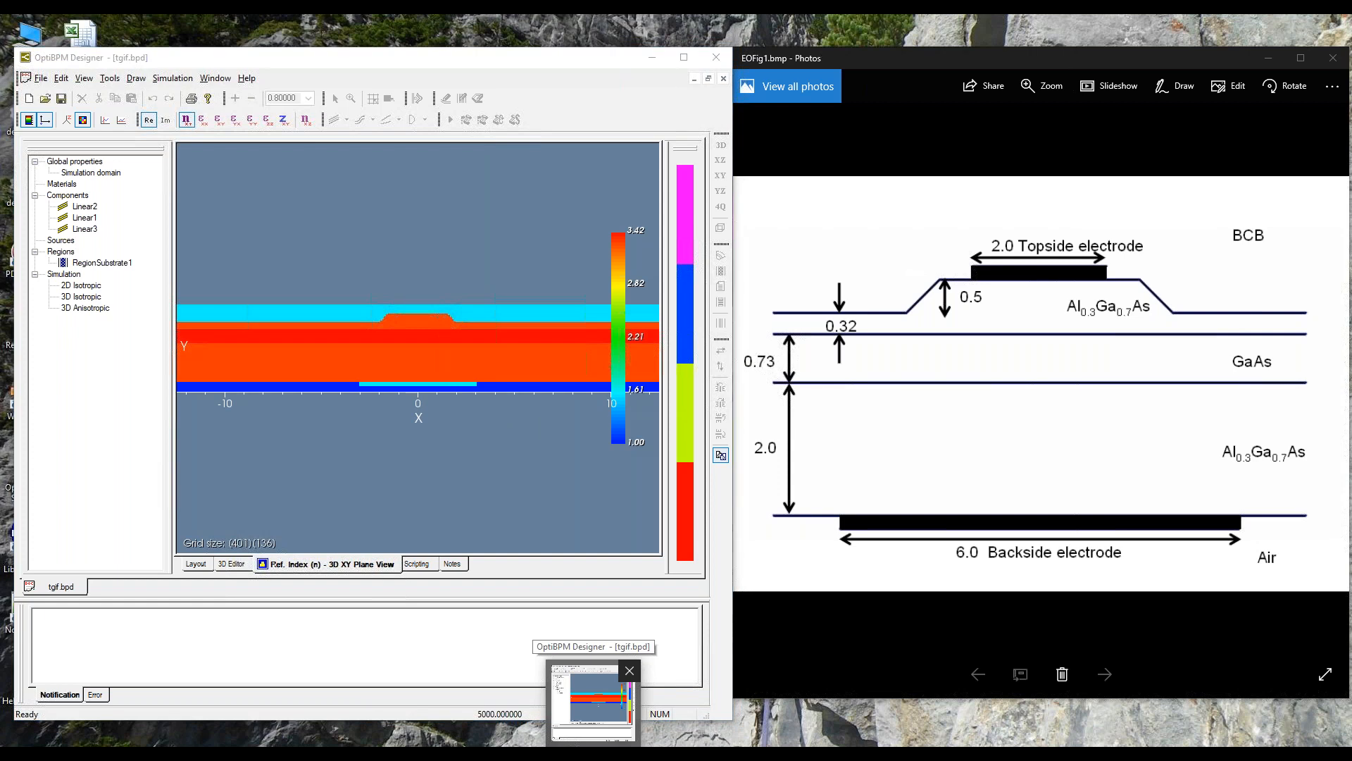
{"action": "left_click", "coordinate": [593, 754]}
{"action": "left_click", "coordinate": [593, 753]}
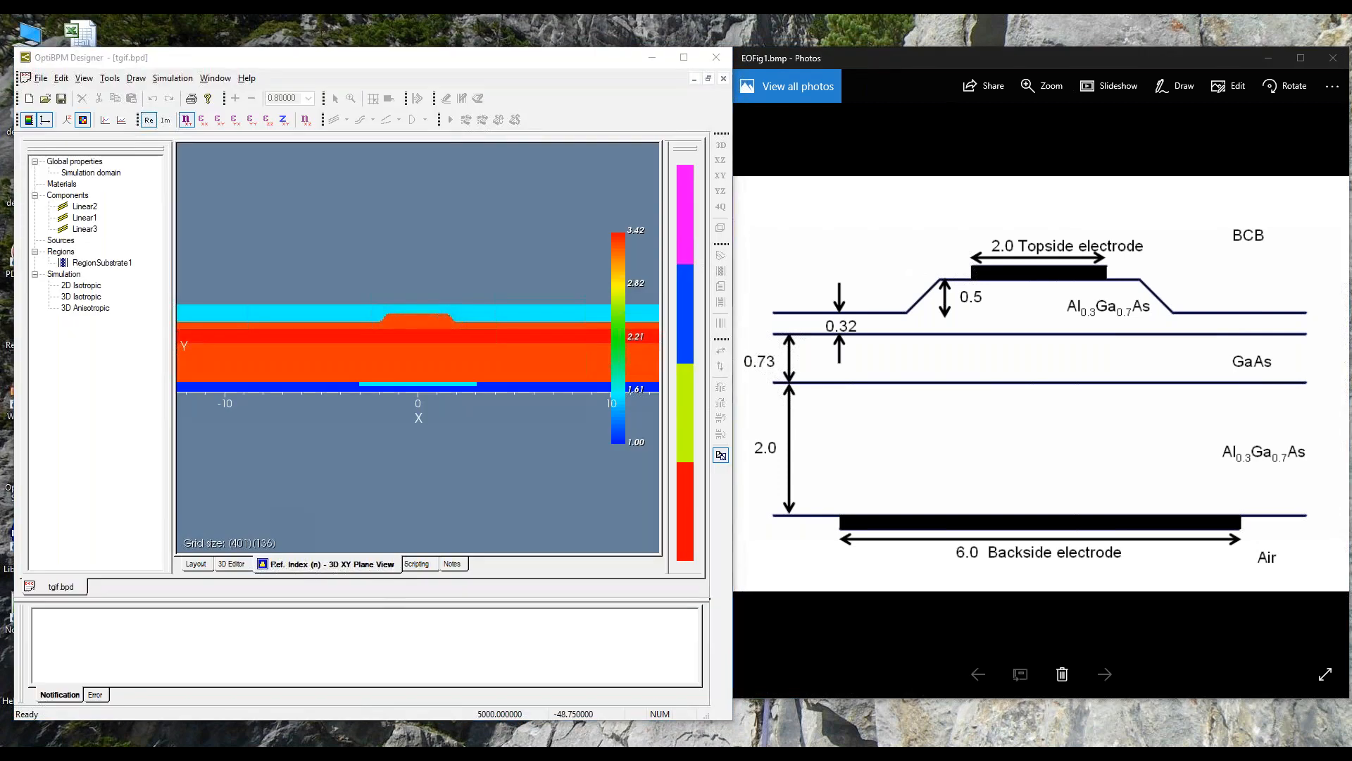
{"action": "left_click", "coordinate": [626, 754]}
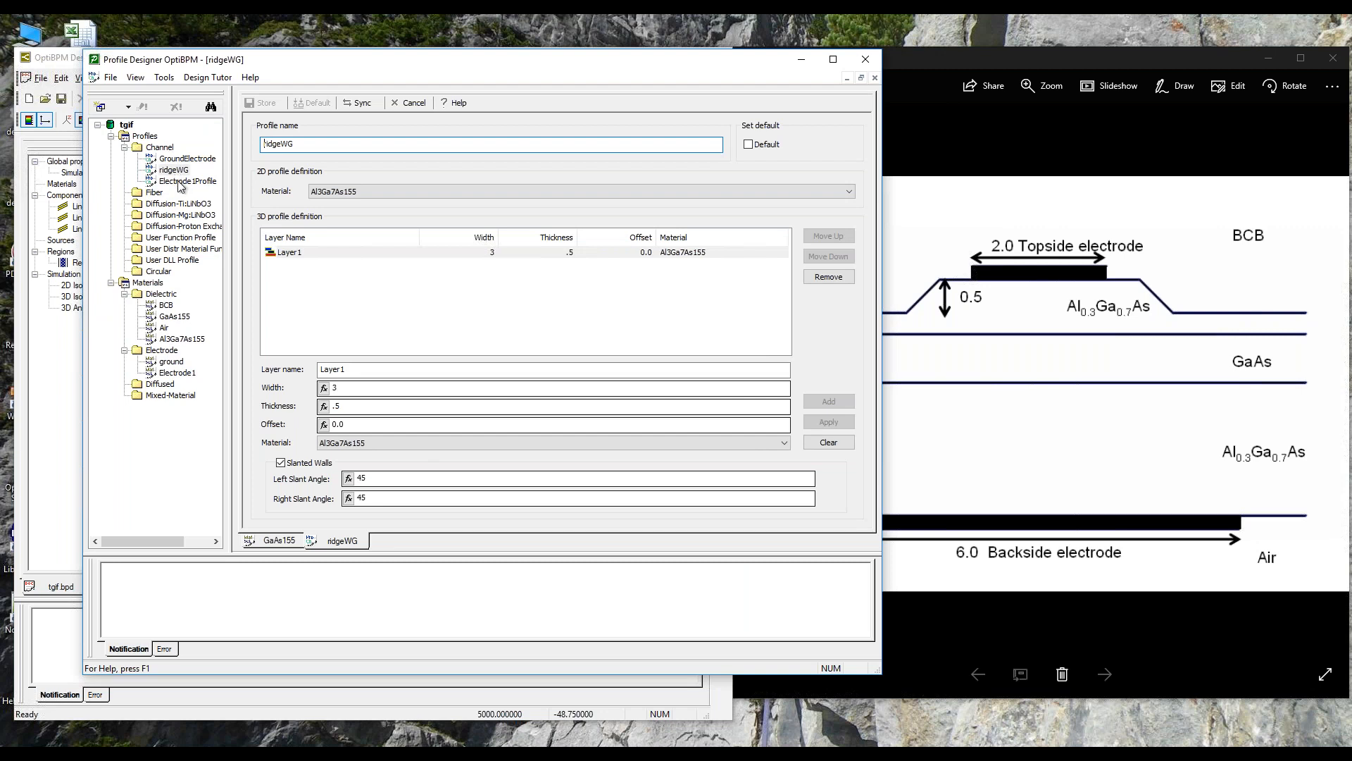
{"action": "left_click", "coordinate": [153, 197]}
{"action": "right_click", "coordinate": [155, 200]}
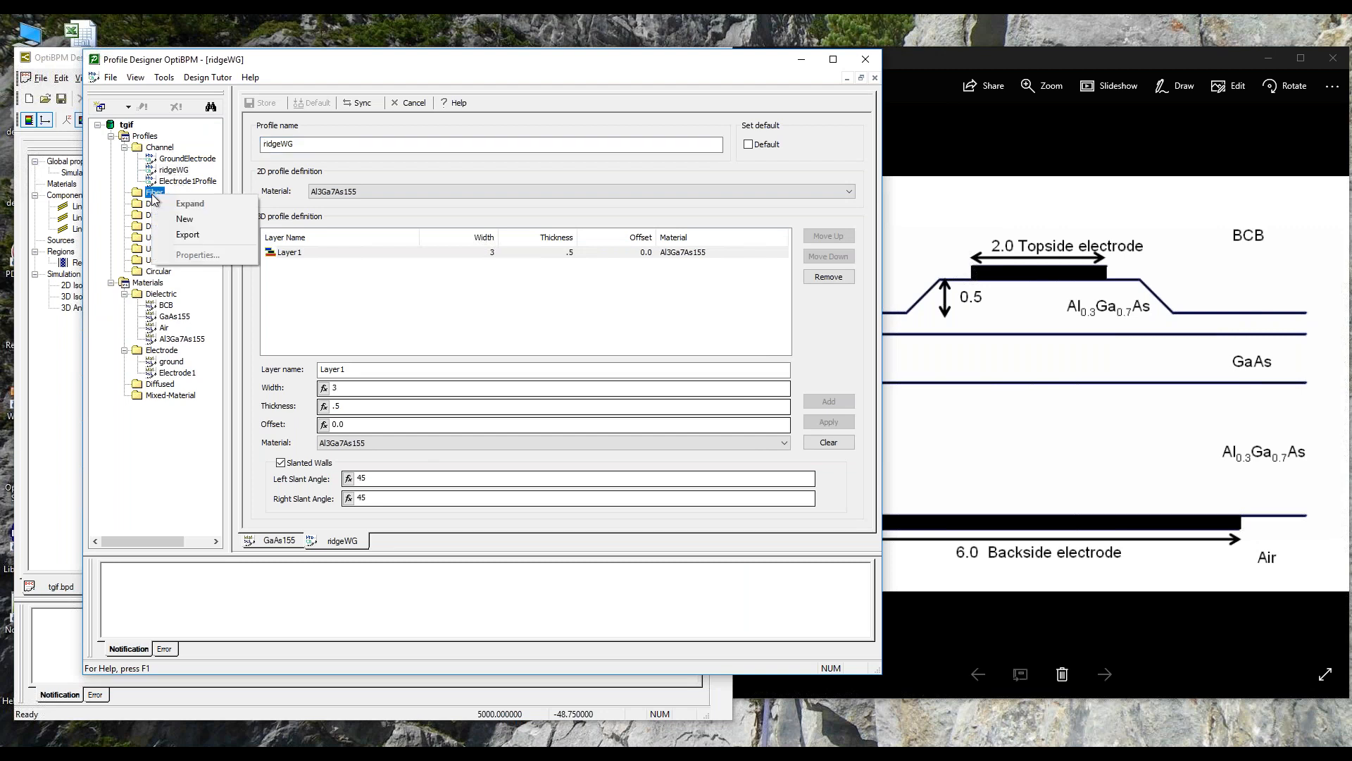
{"action": "left_click", "coordinate": [184, 220]}
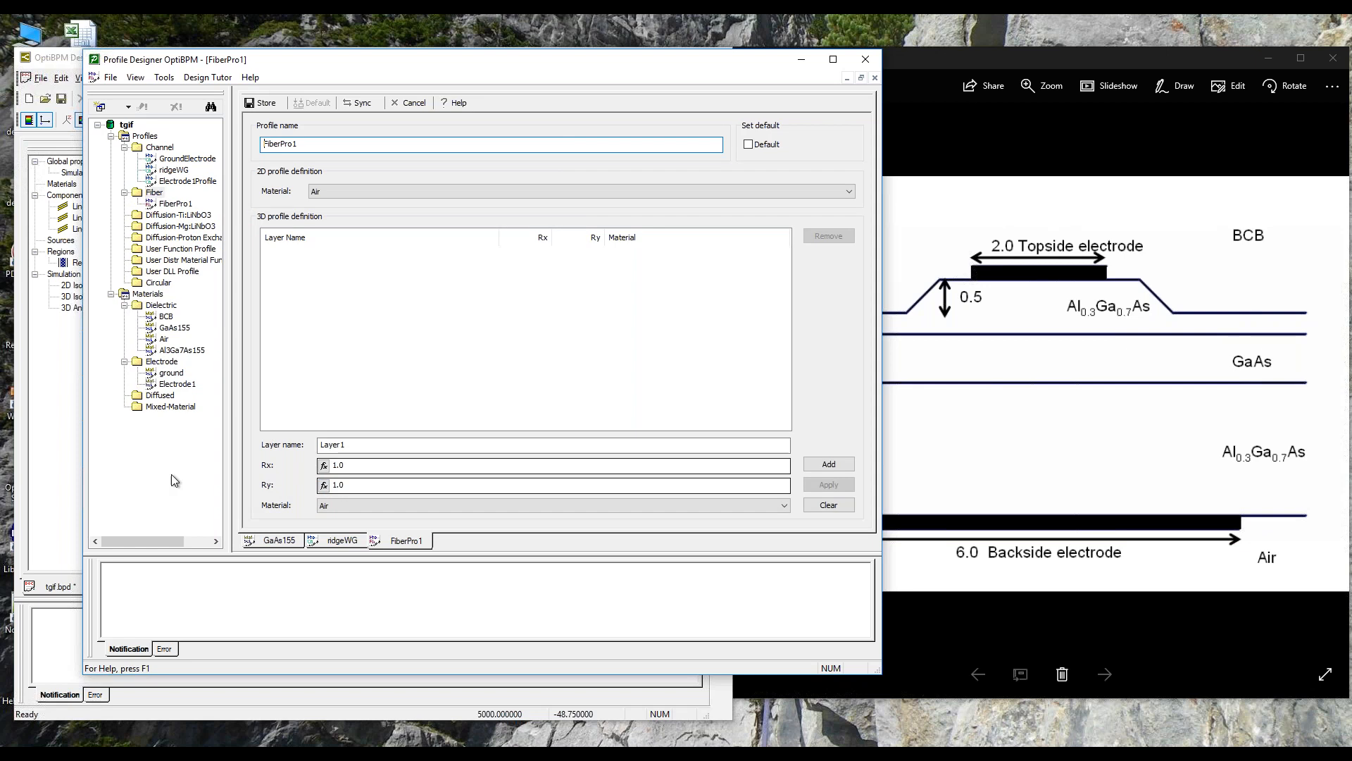
Step: Look through the profiles that can be assigned to the Linear3 waveguide and cancel its properties
{"action": "left_click", "coordinate": [54, 63]}
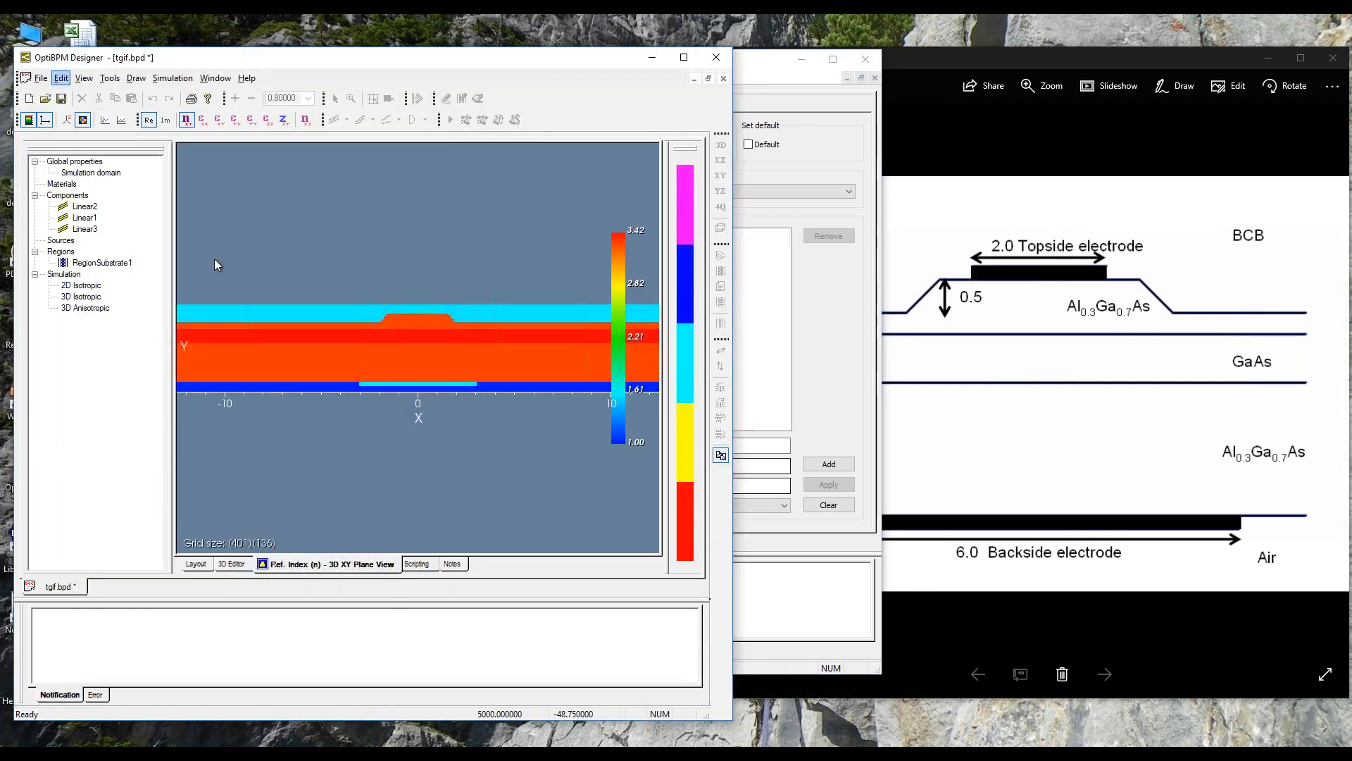
{"action": "left_click", "coordinate": [195, 563]}
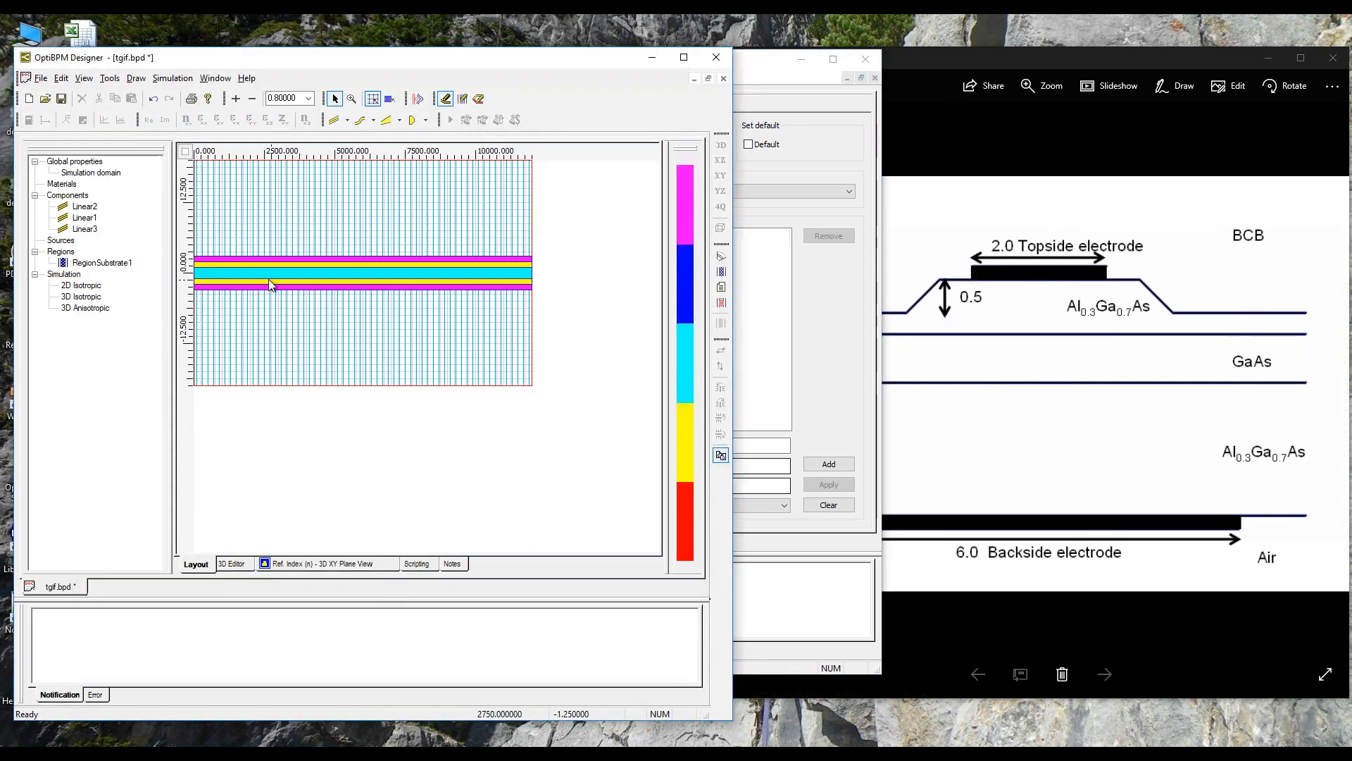
{"action": "right_click", "coordinate": [86, 230]}
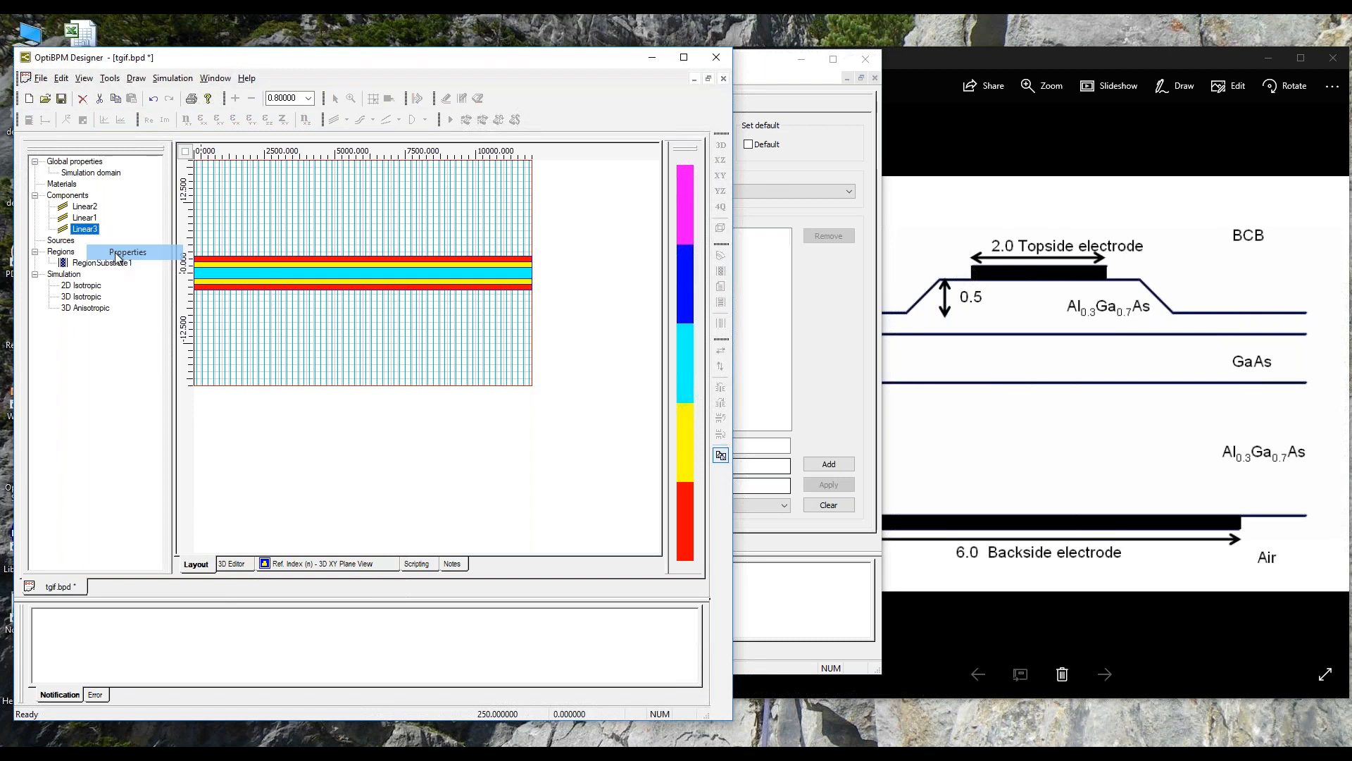
{"action": "left_click", "coordinate": [126, 252]}
{"action": "left_click", "coordinate": [396, 534]}
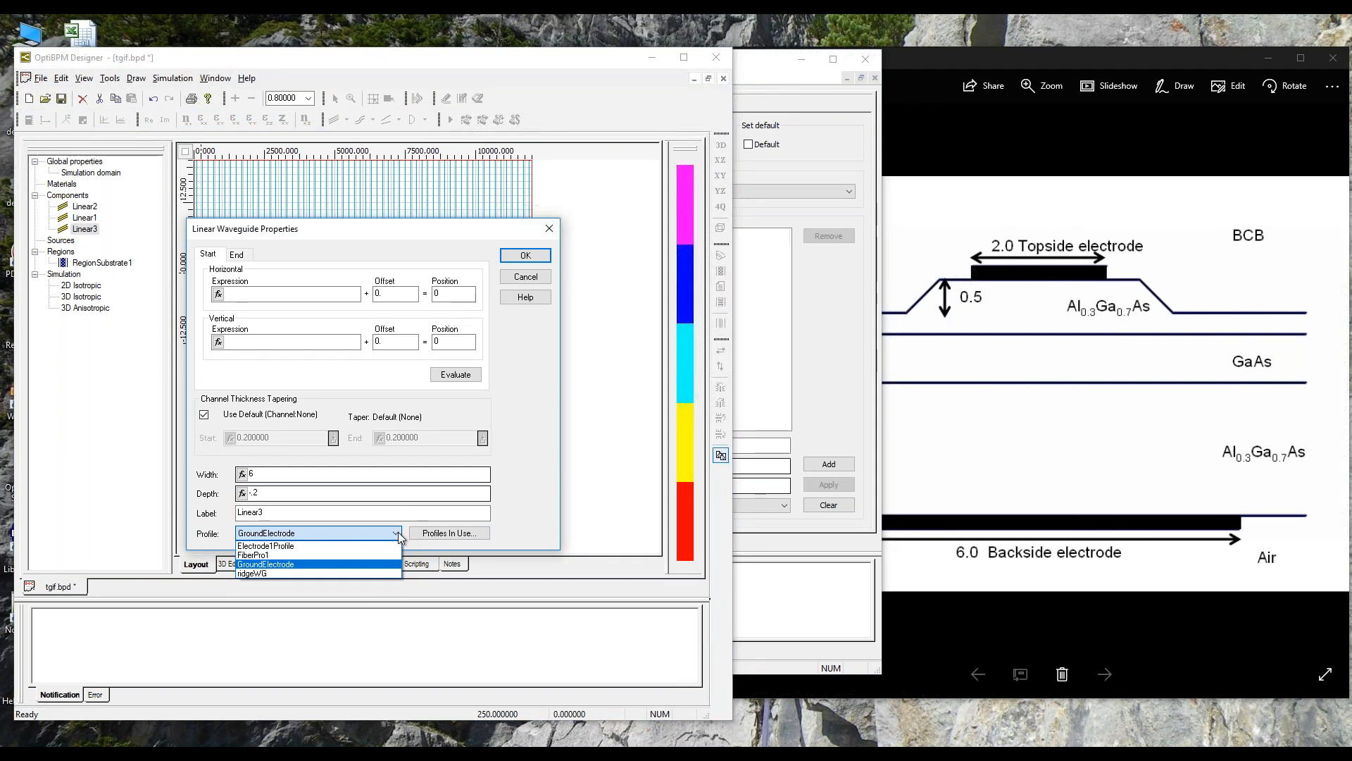
{"action": "left_click", "coordinate": [524, 279]}
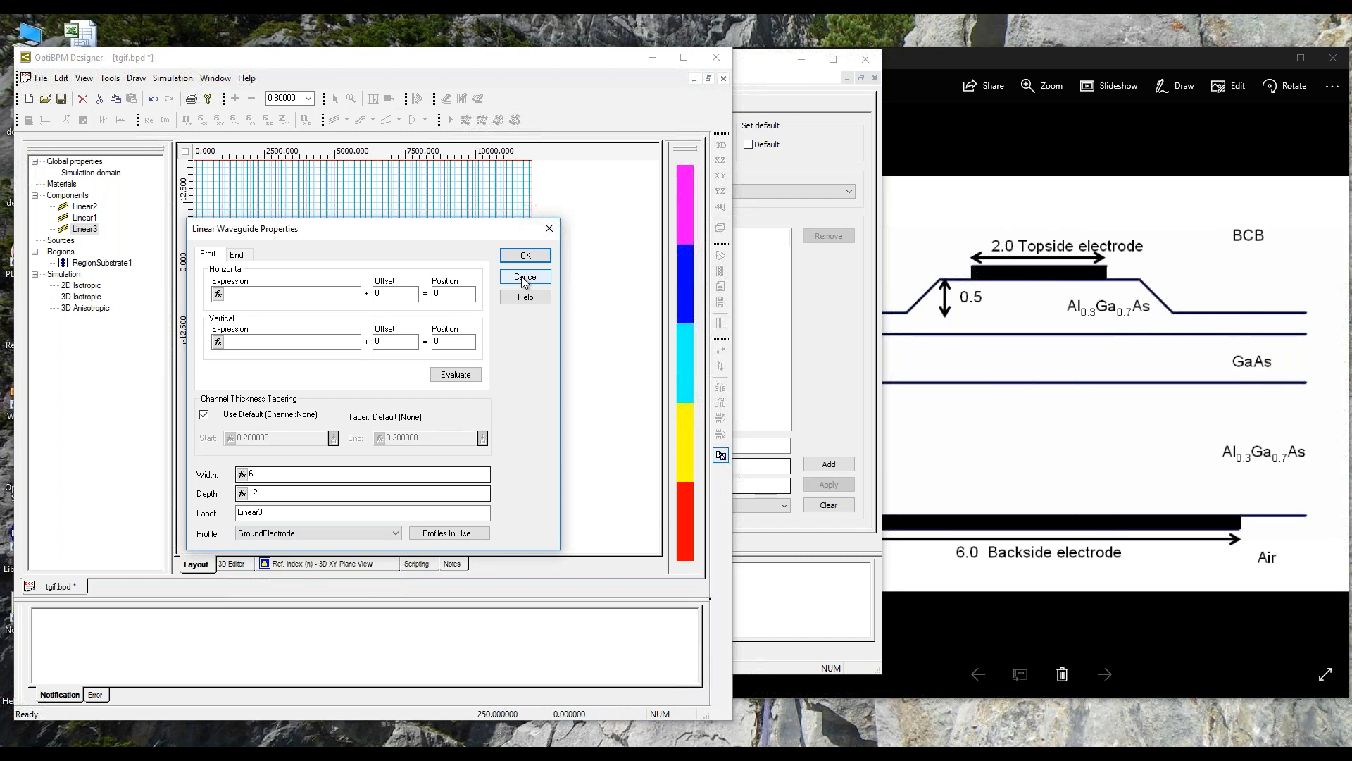
{"action": "left_click", "coordinate": [524, 277]}
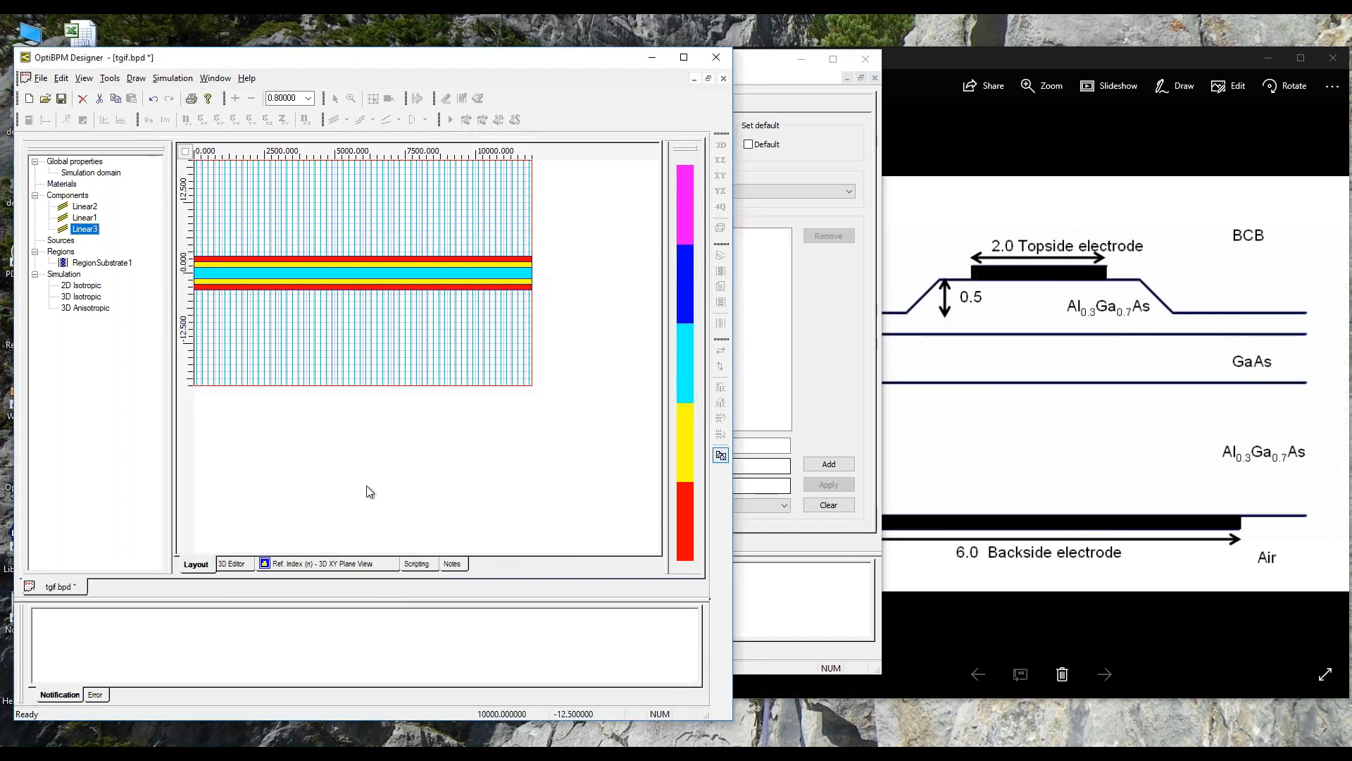
Step: Display the XY-plane refractive index as a height plot and tilt it to examine the layers and ground electrode in 3D
{"action": "left_click", "coordinate": [314, 567]}
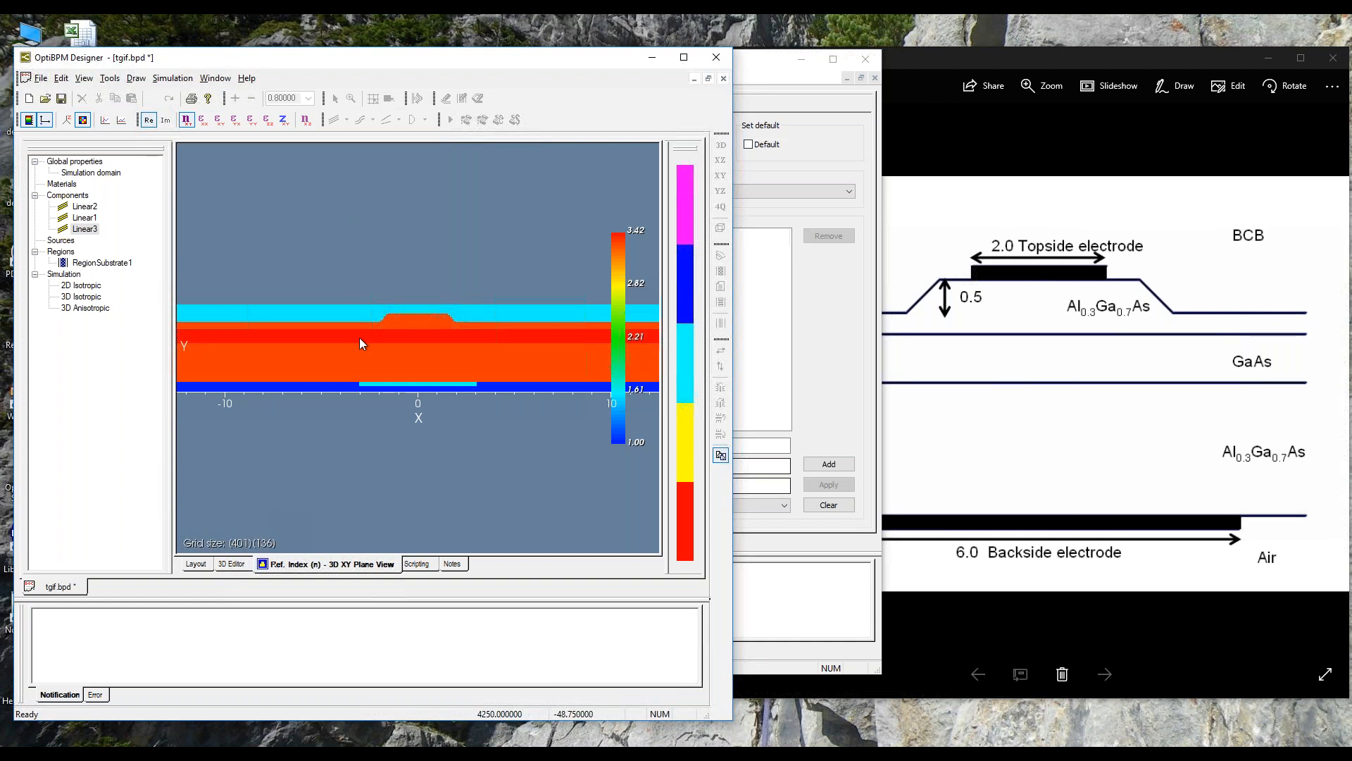
{"action": "scroll", "coordinate": [353, 488], "scroll_direction": "up", "scroll_amount": 3}
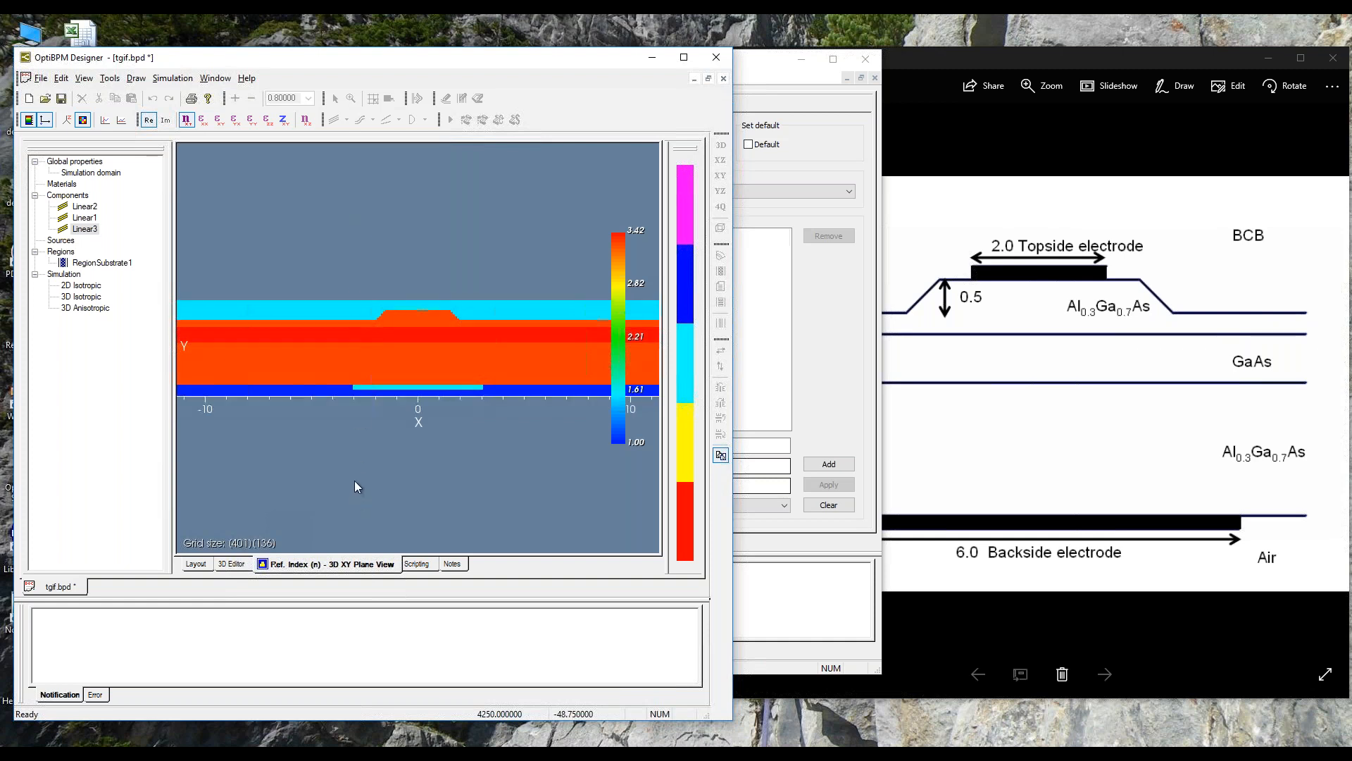
{"action": "scroll", "coordinate": [339, 474], "scroll_direction": "up", "scroll_amount": 2}
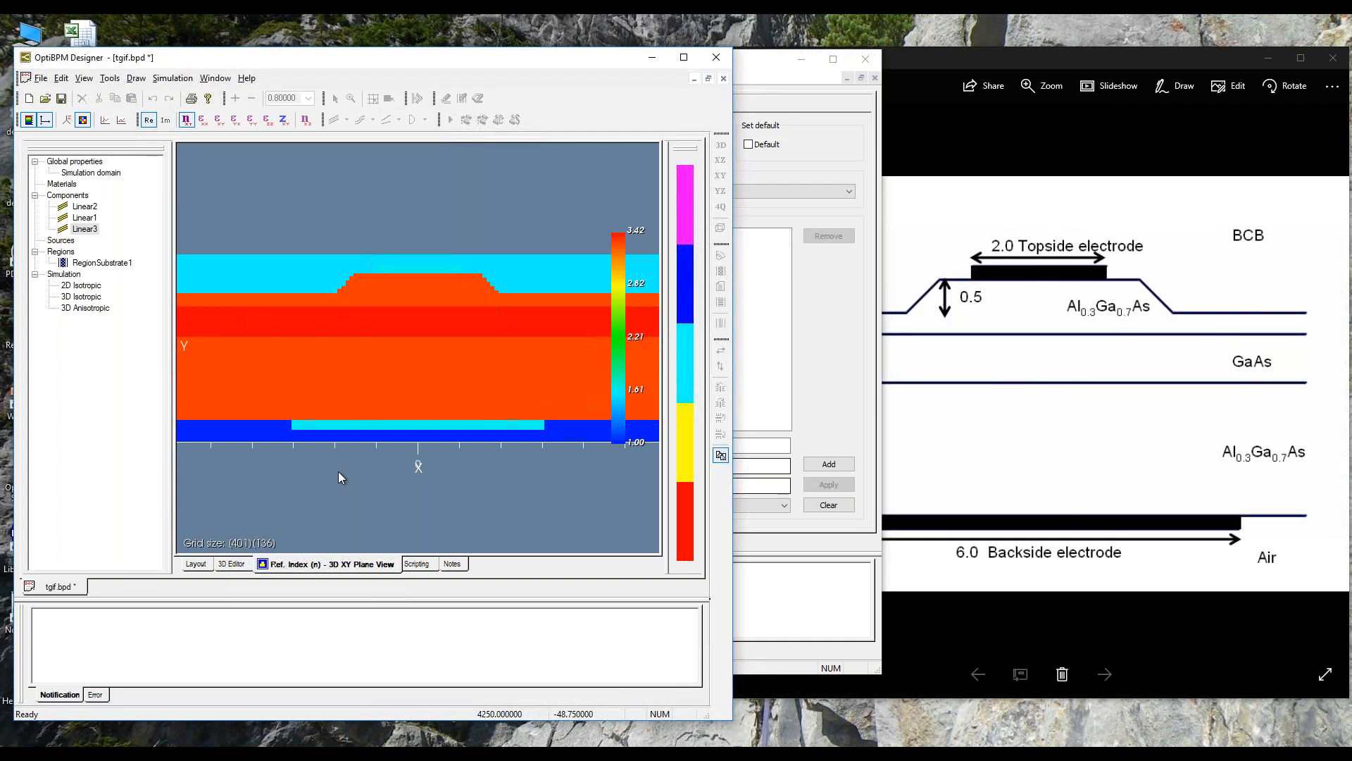
{"action": "left_click", "coordinate": [85, 121]}
{"action": "left_click", "coordinate": [66, 120]}
{"action": "left_click_drag", "start_coordinate": [274, 386], "coordinate": [593, 457]}
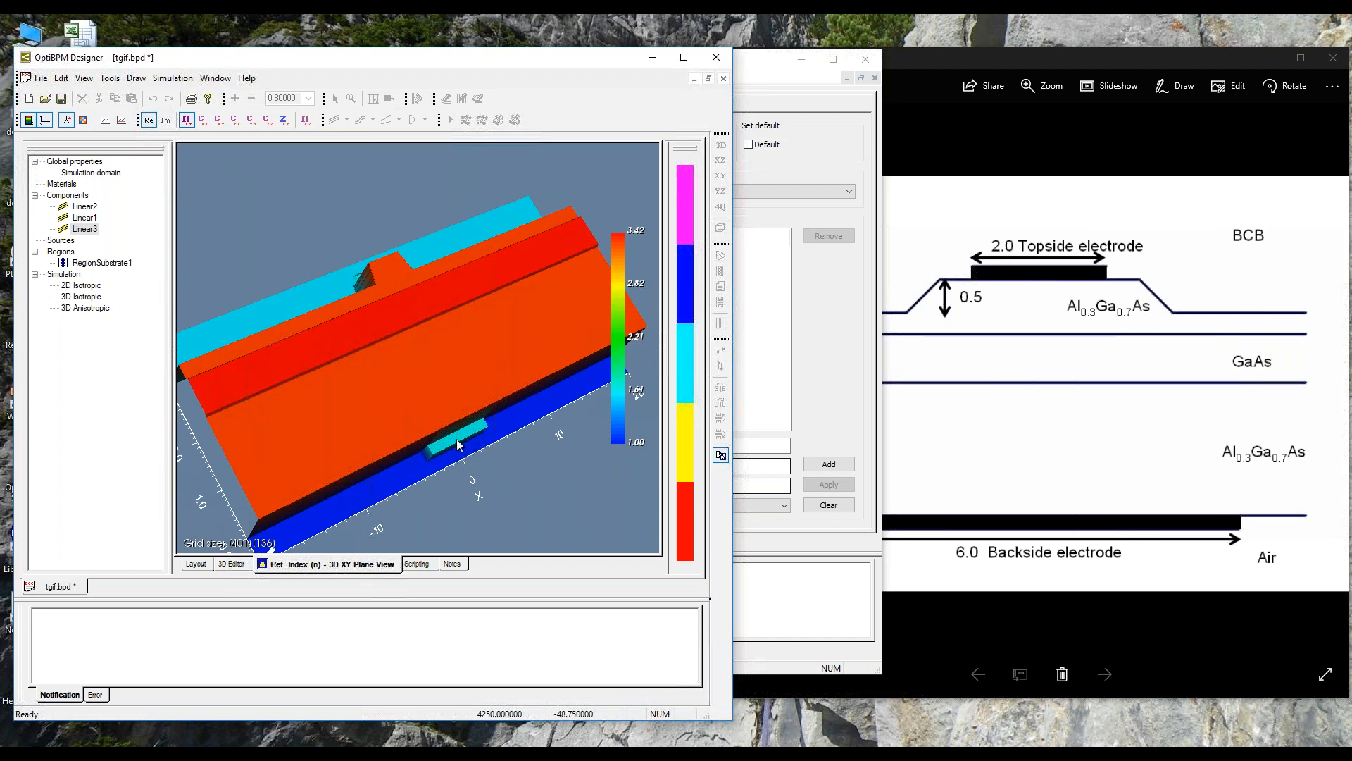
{"action": "left_click_drag", "start_coordinate": [314, 352], "coordinate": [296, 380]}
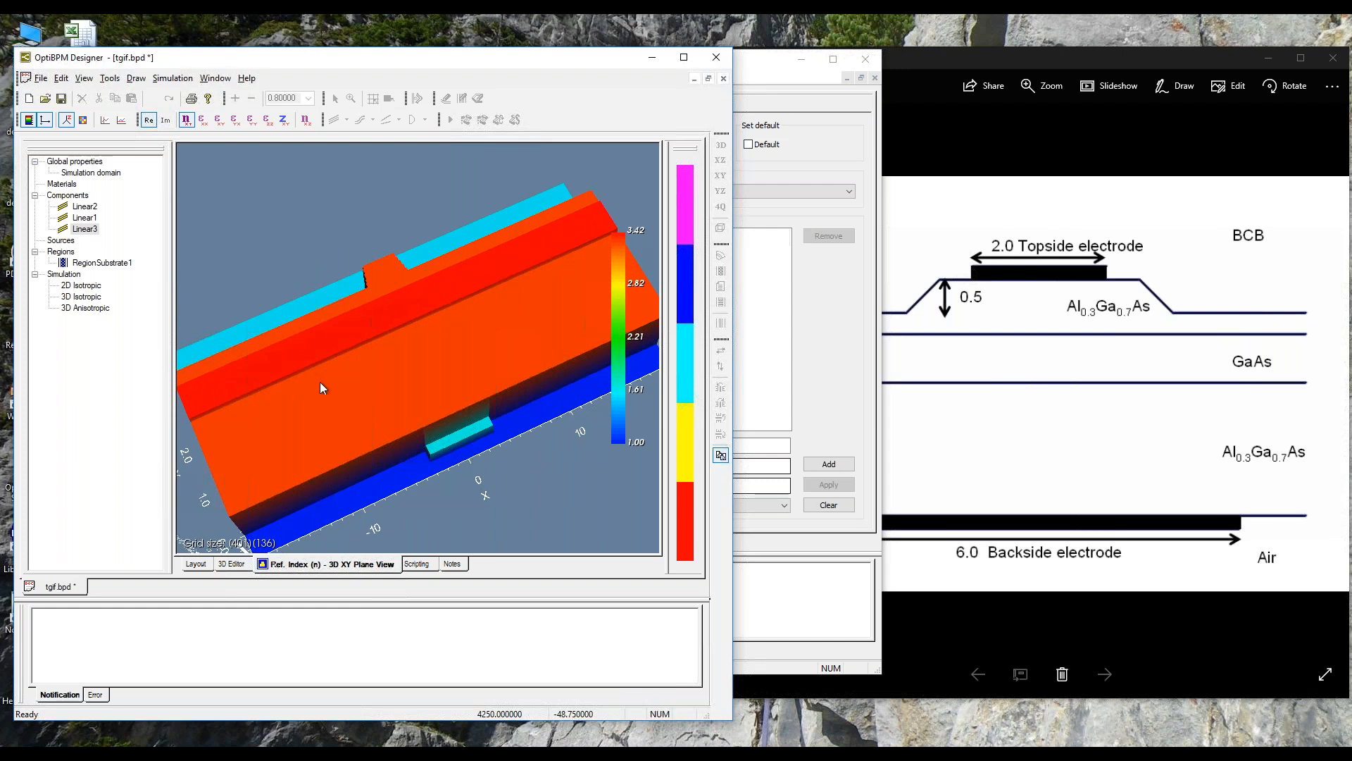
Step: Return the XY-plane refractive index view from the height plot to the flat image map
{"action": "left_click", "coordinate": [184, 121]}
{"action": "left_click", "coordinate": [104, 120]}
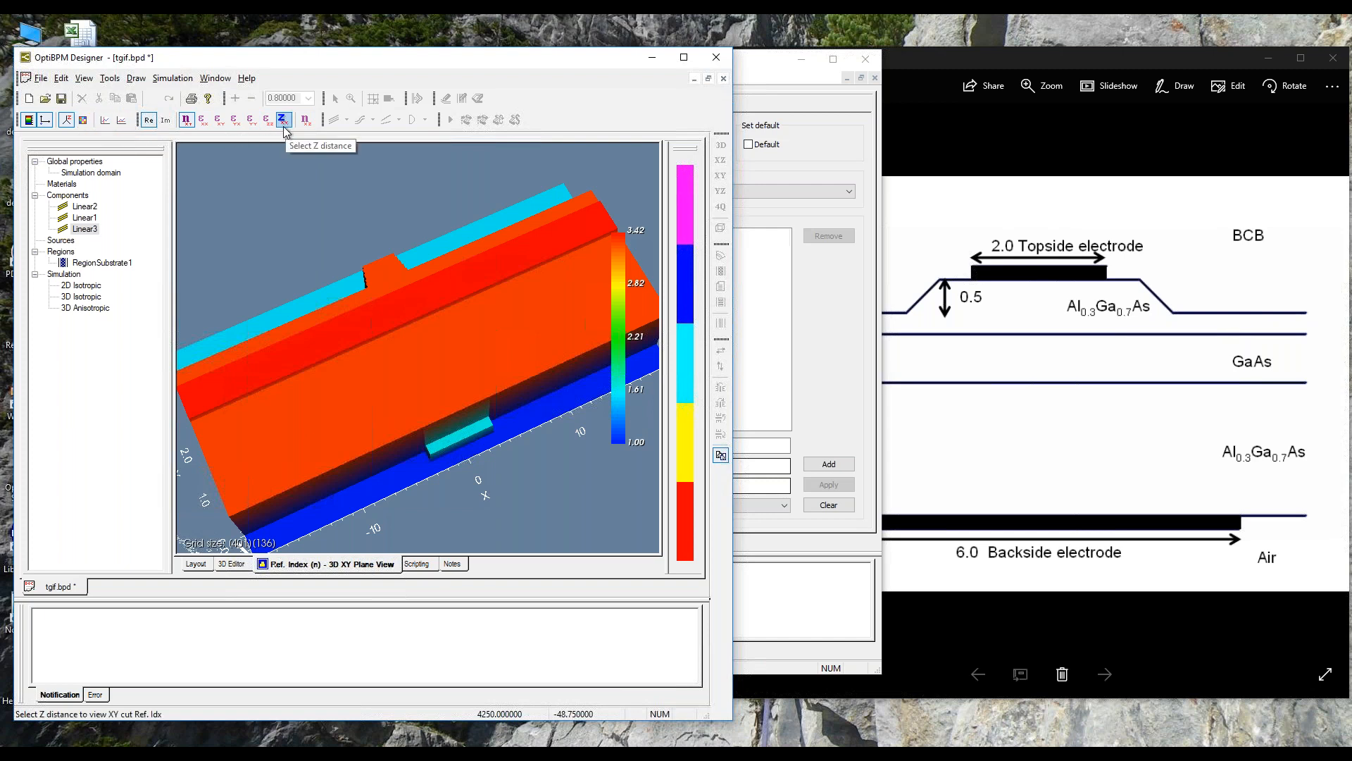
{"action": "left_click", "coordinate": [83, 120]}
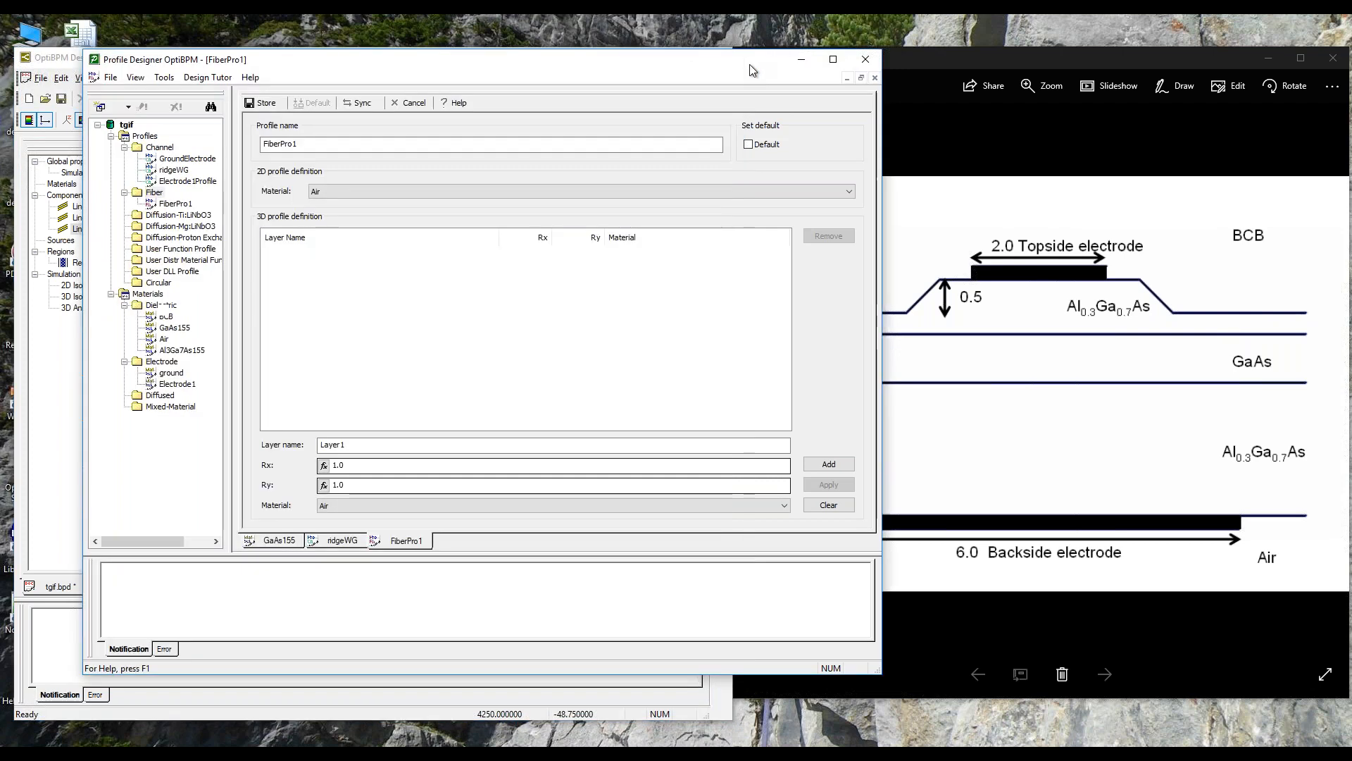
Step: Examine the 3D isotropic refractive indices of the ground and Electrode1 materials, and make the Profile Designer window smaller
{"action": "left_click", "coordinate": [752, 71]}
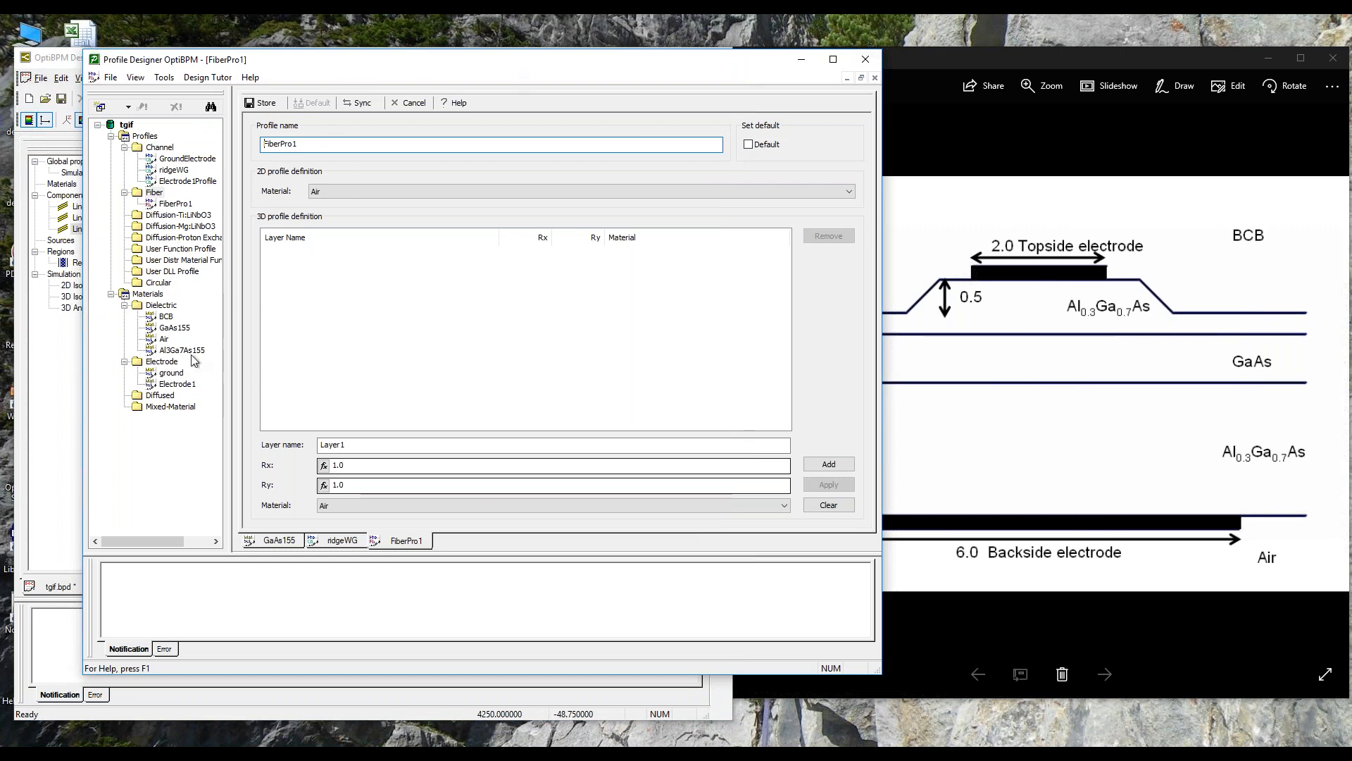
{"action": "left_click", "coordinate": [171, 373]}
{"action": "double_click", "coordinate": [173, 373]}
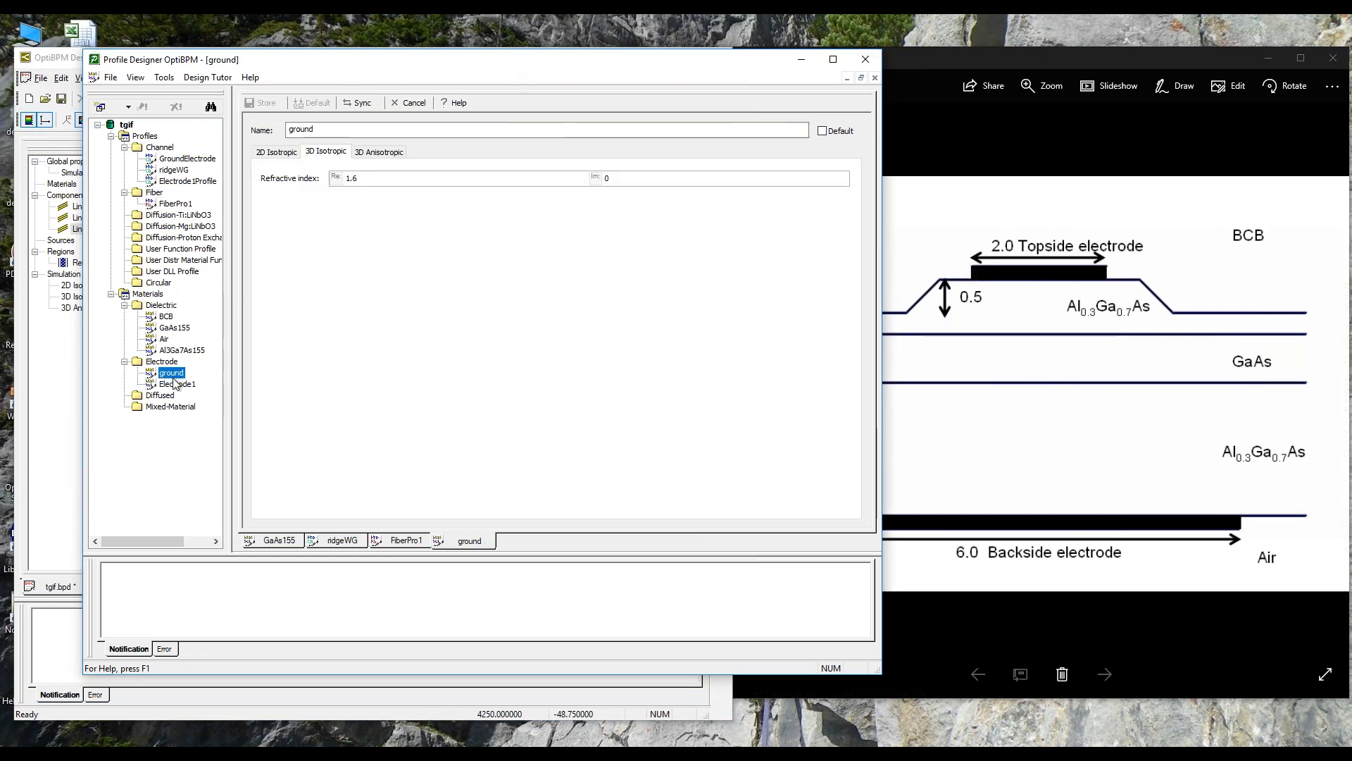
{"action": "double_click", "coordinate": [175, 384]}
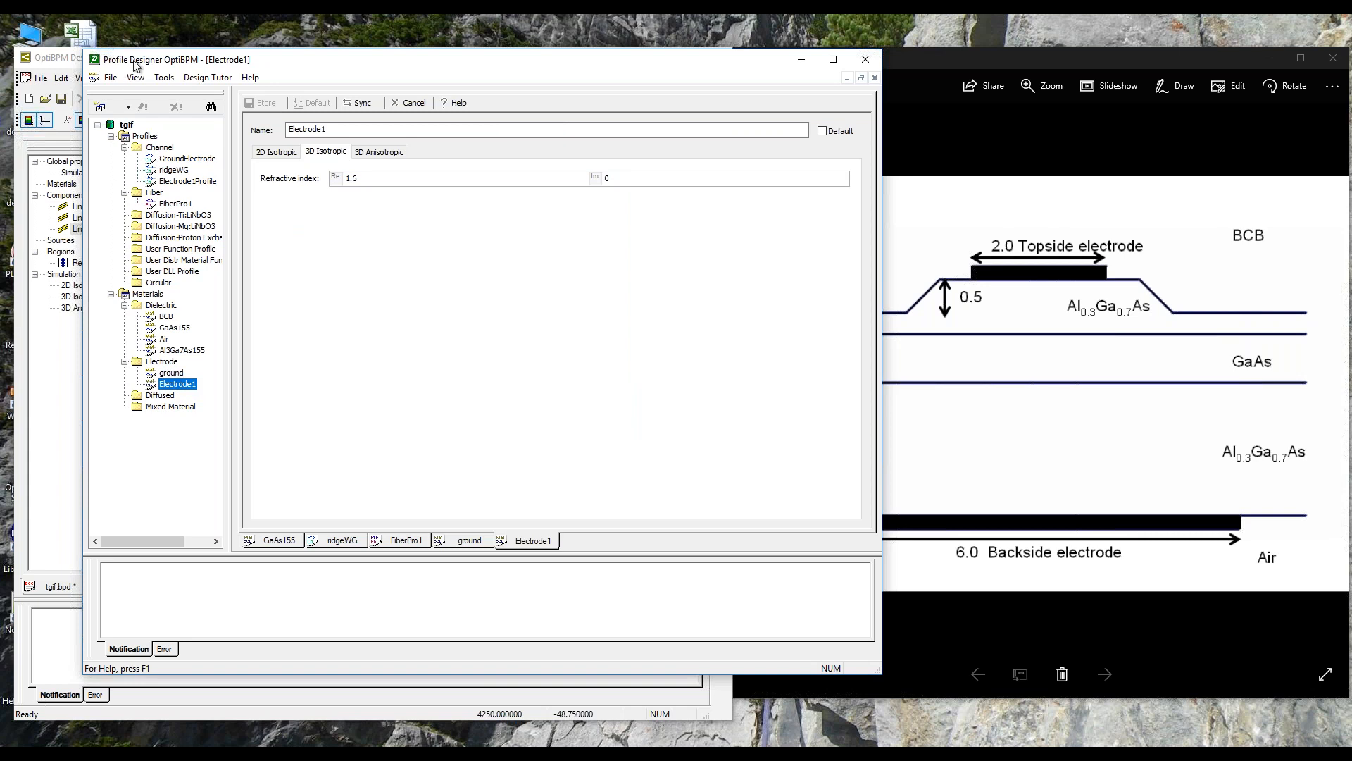
{"action": "left_click_drag", "start_coordinate": [105, 53], "coordinate": [529, 152]}
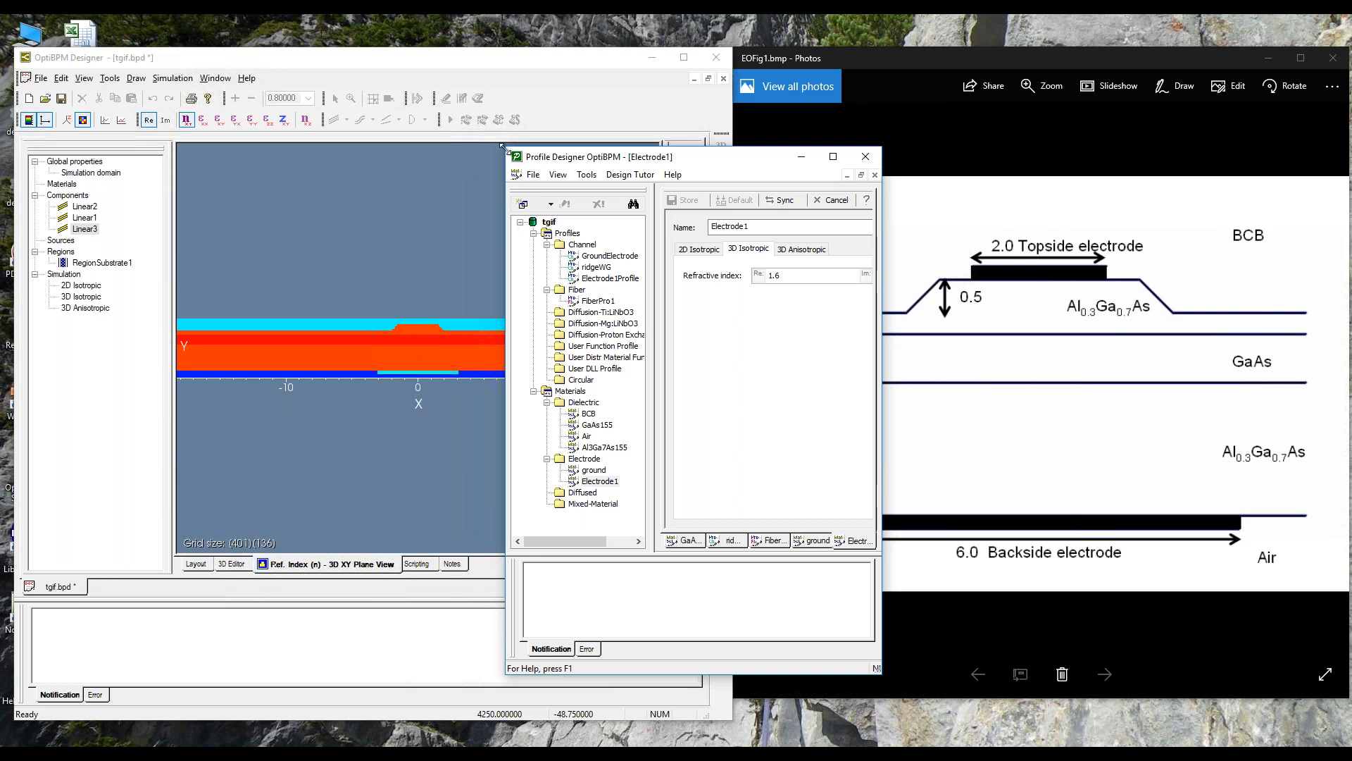
{"action": "left_click_drag", "start_coordinate": [475, 143], "coordinate": [237, 91]}
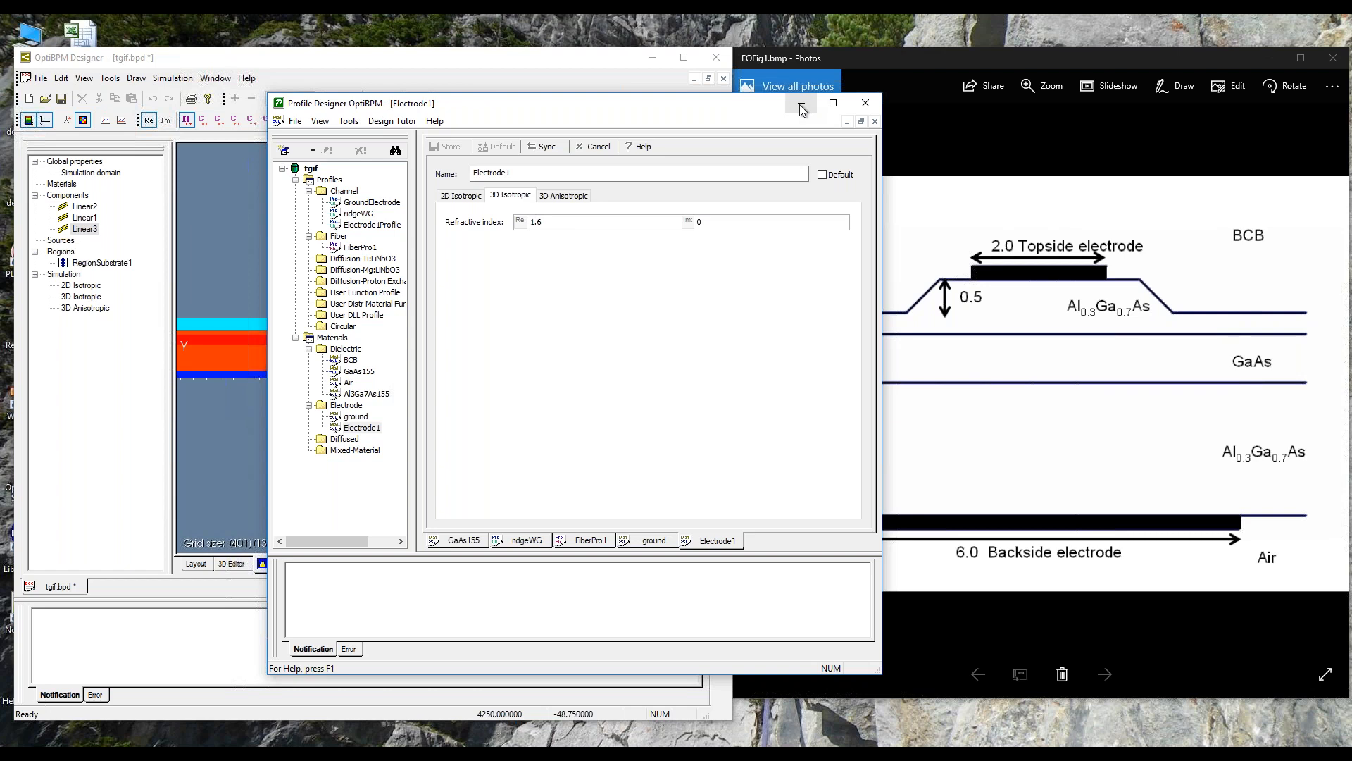
Step: Examine the ridge and ground electrode up close in the XY-plane refractive index view
{"action": "left_click", "coordinate": [568, 61]}
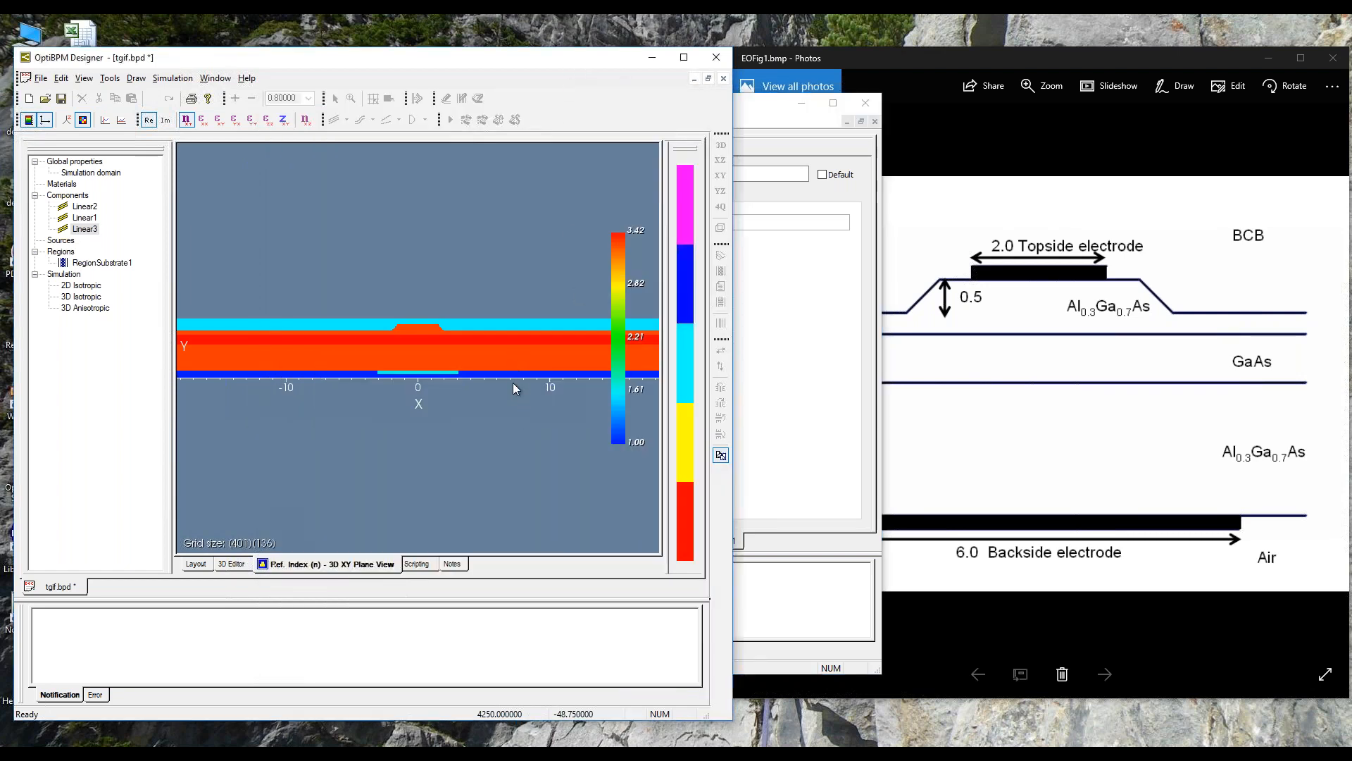
{"action": "scroll", "coordinate": [512, 387], "scroll_direction": "up", "scroll_amount": 2}
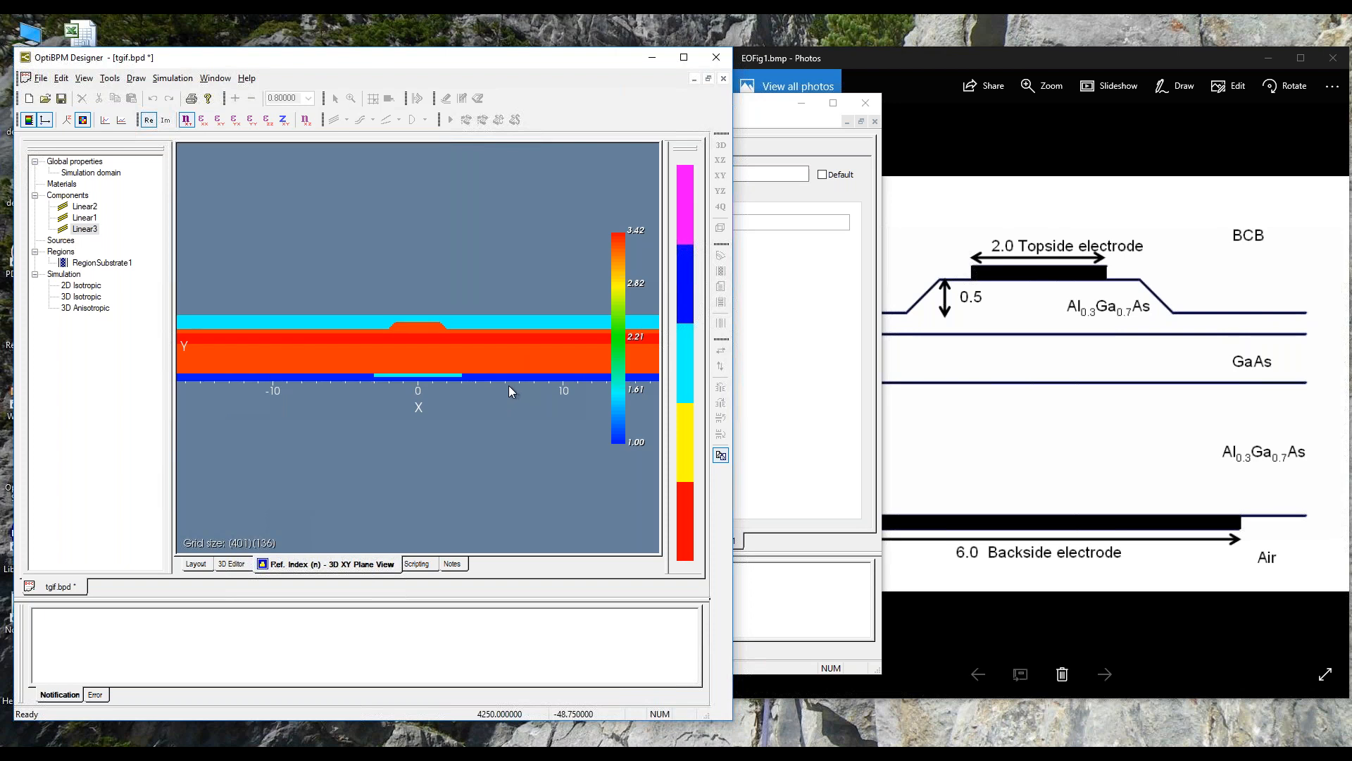
{"action": "scroll", "coordinate": [509, 383], "scroll_direction": "up", "scroll_amount": 3}
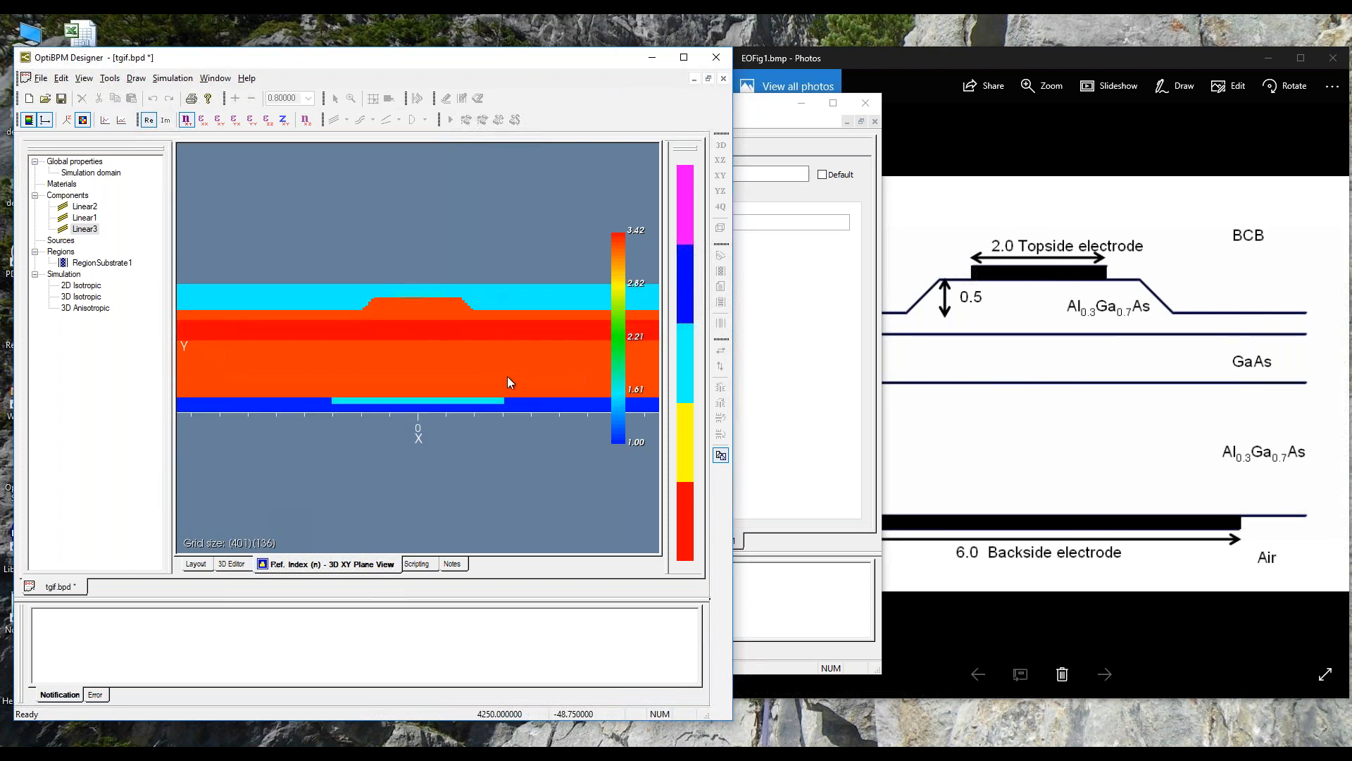
{"action": "scroll", "coordinate": [493, 378], "scroll_direction": "up", "scroll_amount": 4}
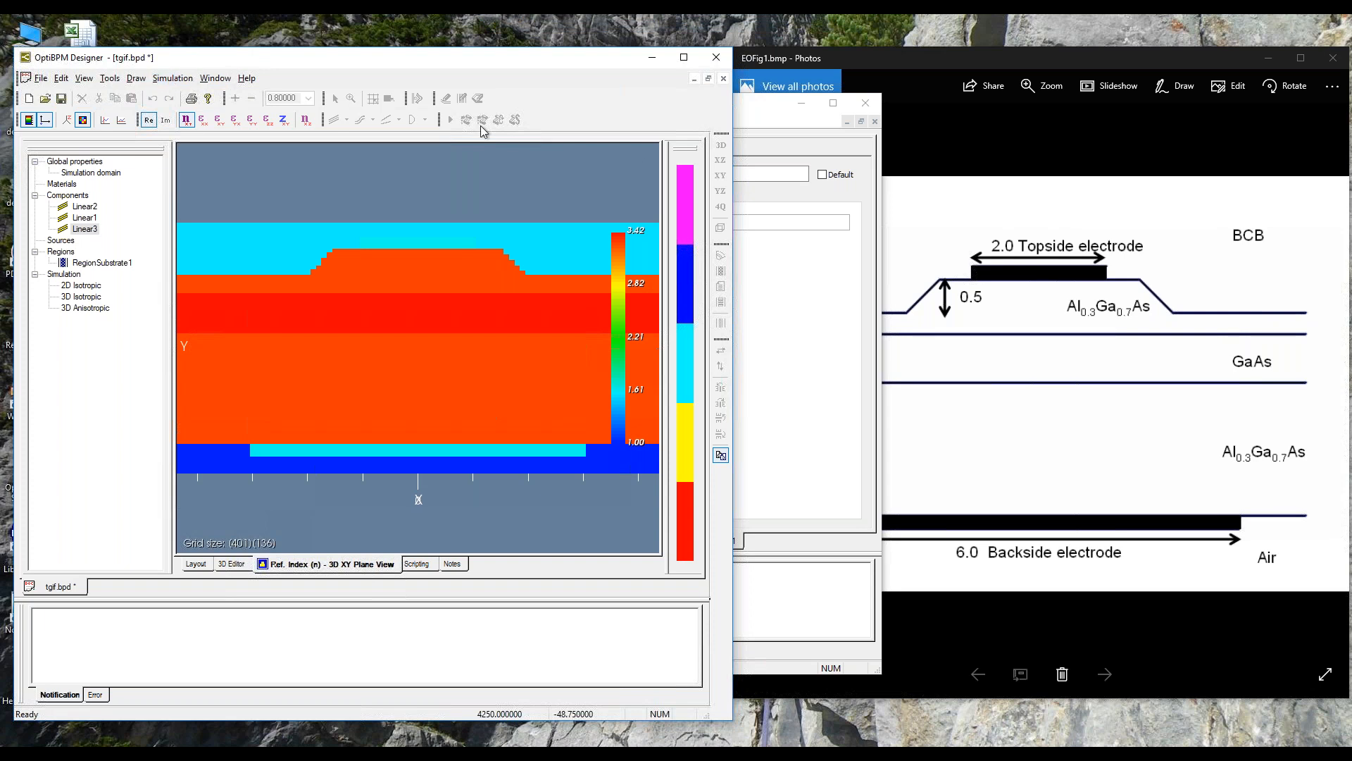
Step: Review the GaAs155 material's isotropic electro-optic coefficients and its anisotropic permittivity tensor in the Profile Designer
{"action": "left_click", "coordinate": [751, 114]}
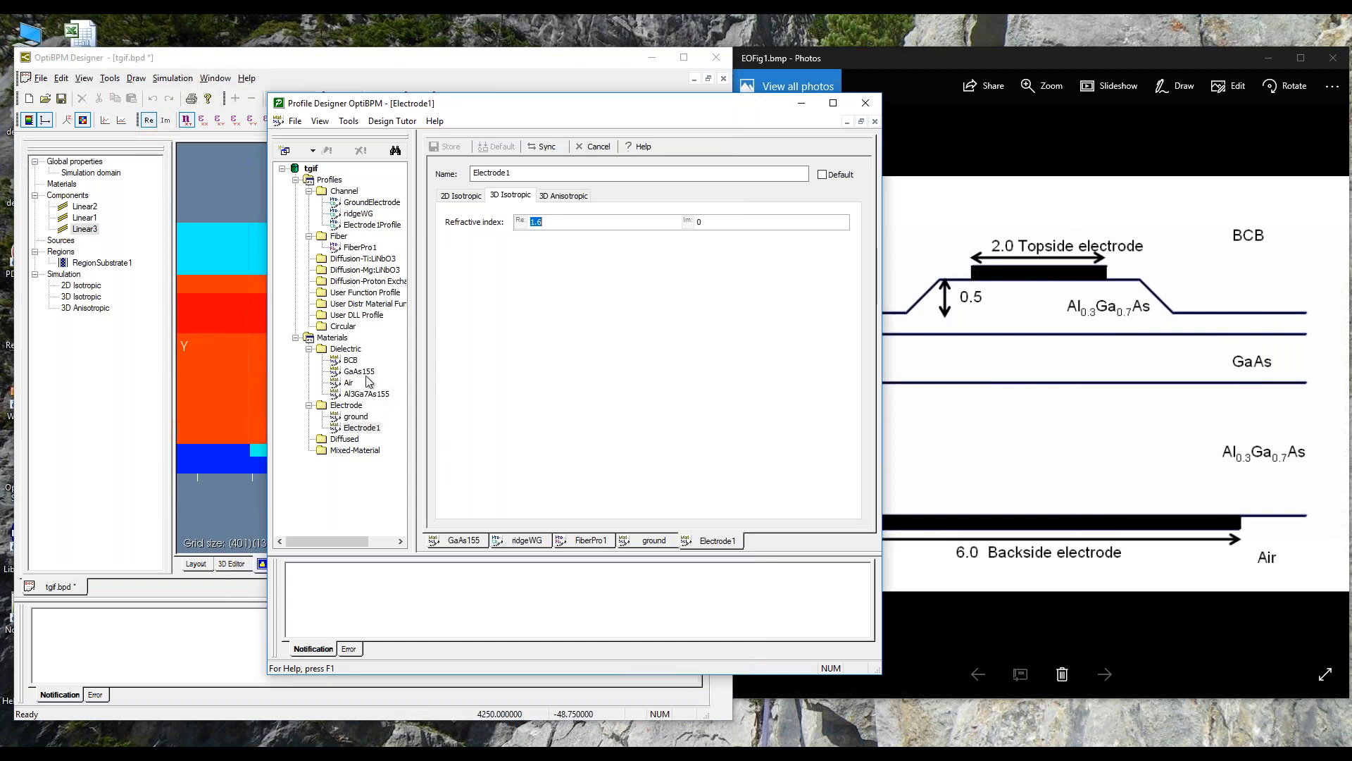
{"action": "left_click", "coordinate": [466, 543]}
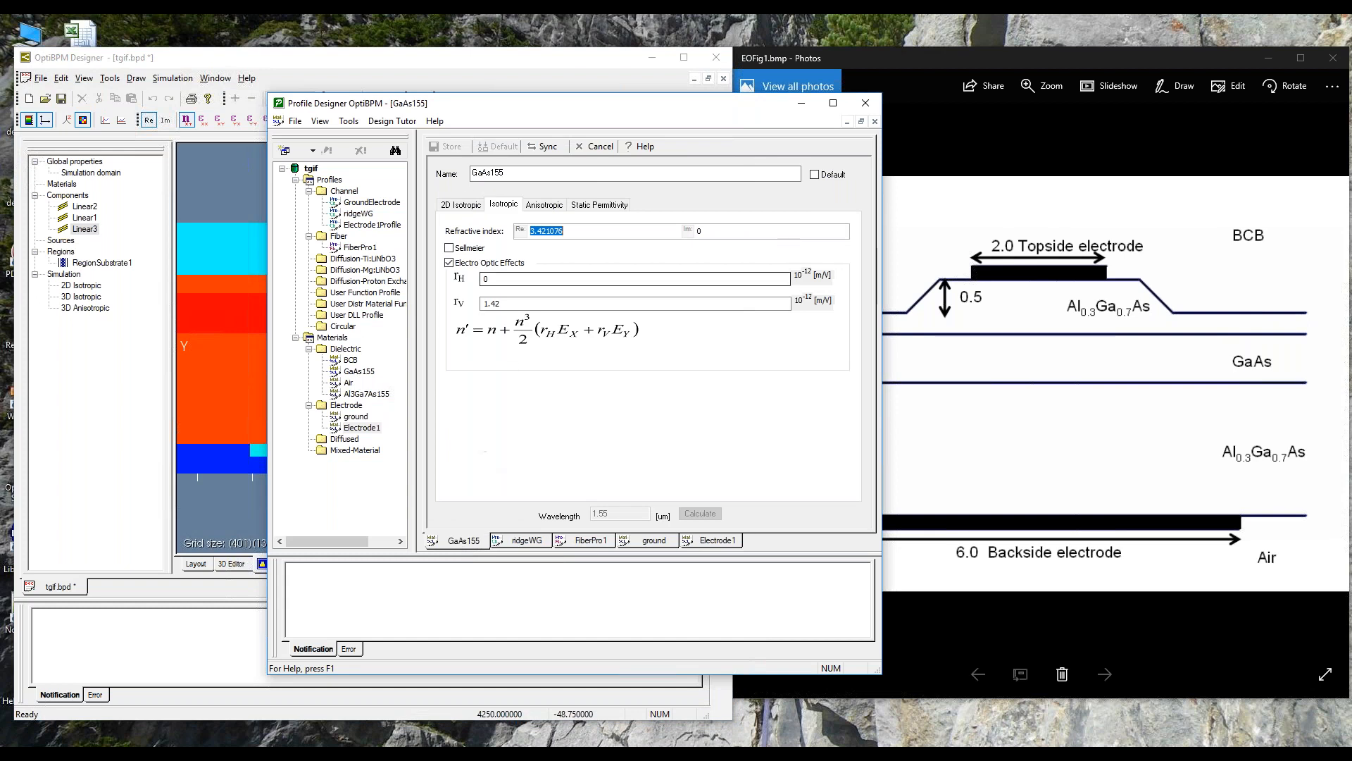
{"action": "left_click", "coordinate": [548, 208]}
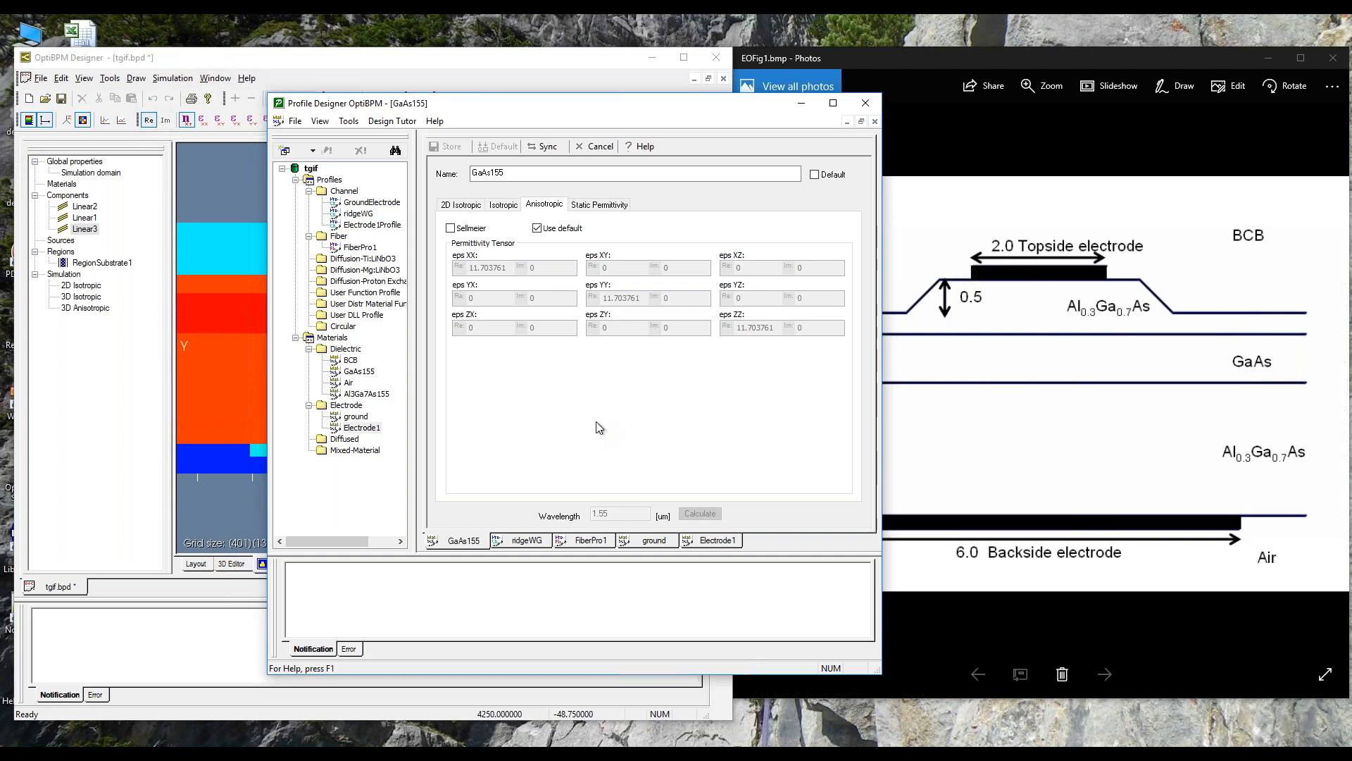
Step: Move the Profile Designer clear of the refractive index view and return to the waveguide layout
{"action": "left_click_drag", "start_coordinate": [507, 104], "coordinate": [638, 64]}
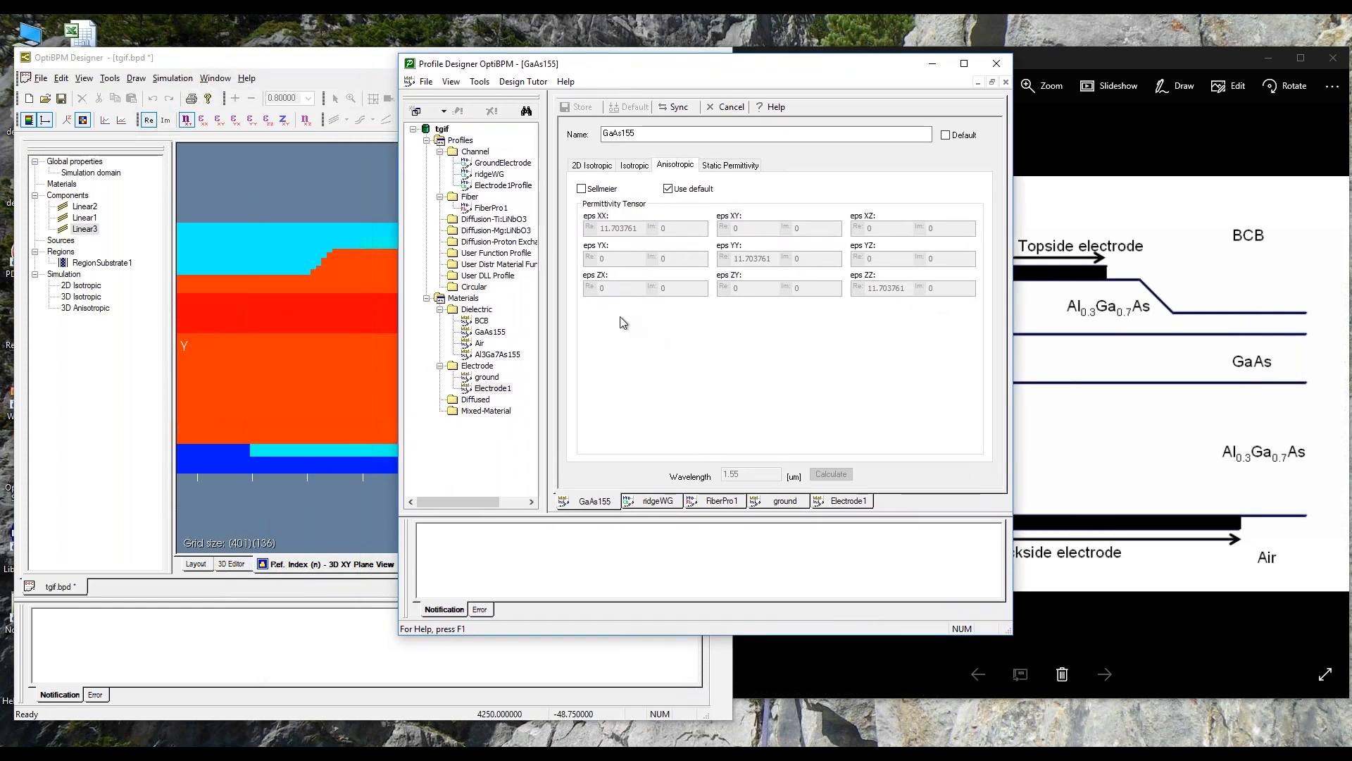
{"action": "left_click_drag", "start_coordinate": [608, 68], "coordinate": [732, 40]}
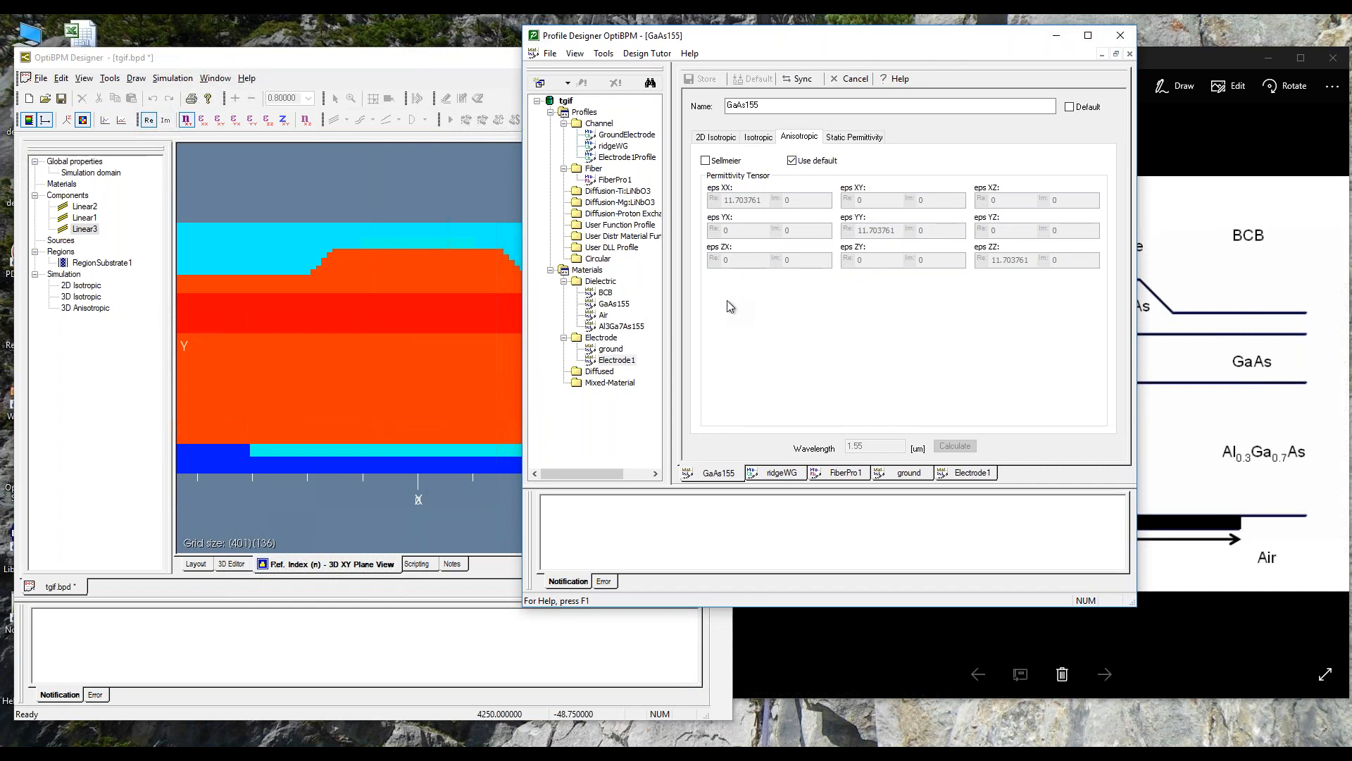
{"action": "left_click", "coordinate": [196, 564]}
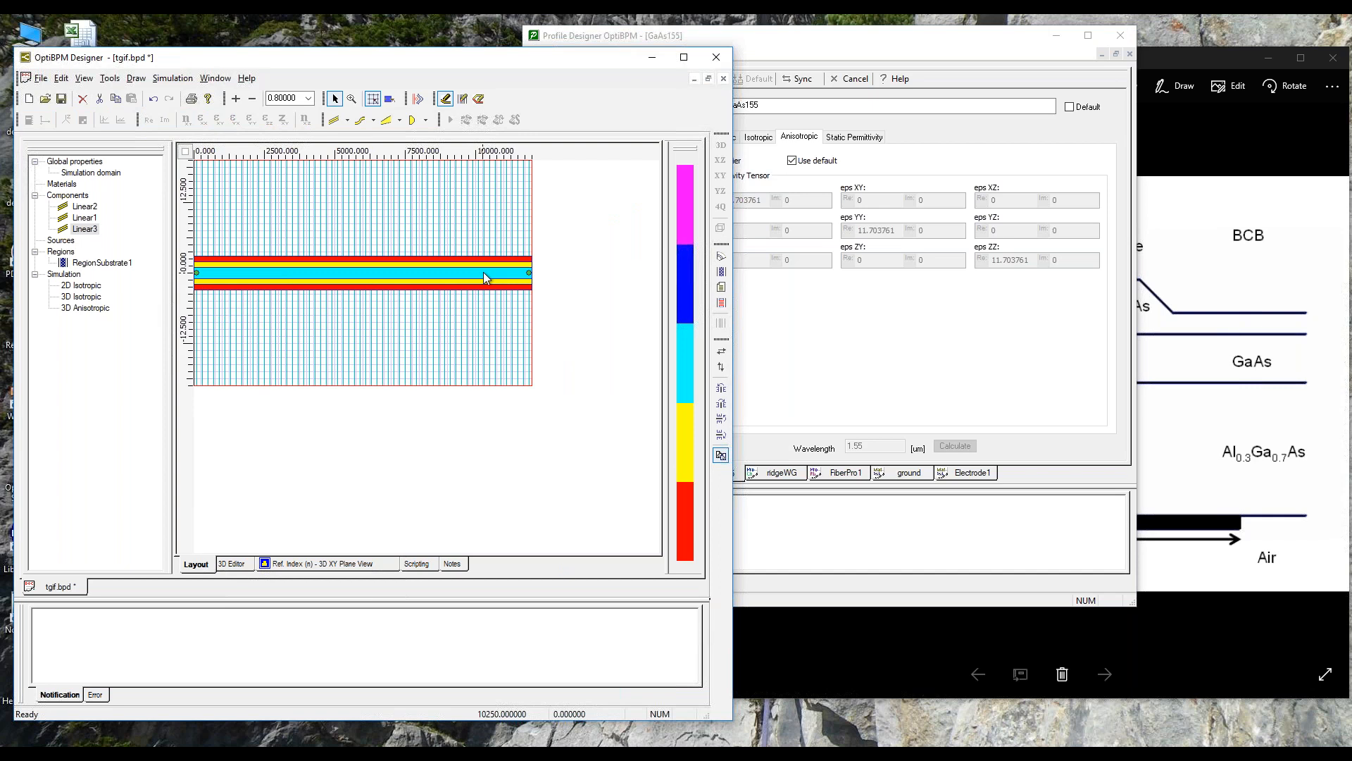
Step: Deselect the waveguide, save the layout, and bring the EOFig1.bmp cross-section figure in Photos into view
{"action": "left_click", "coordinate": [568, 287]}
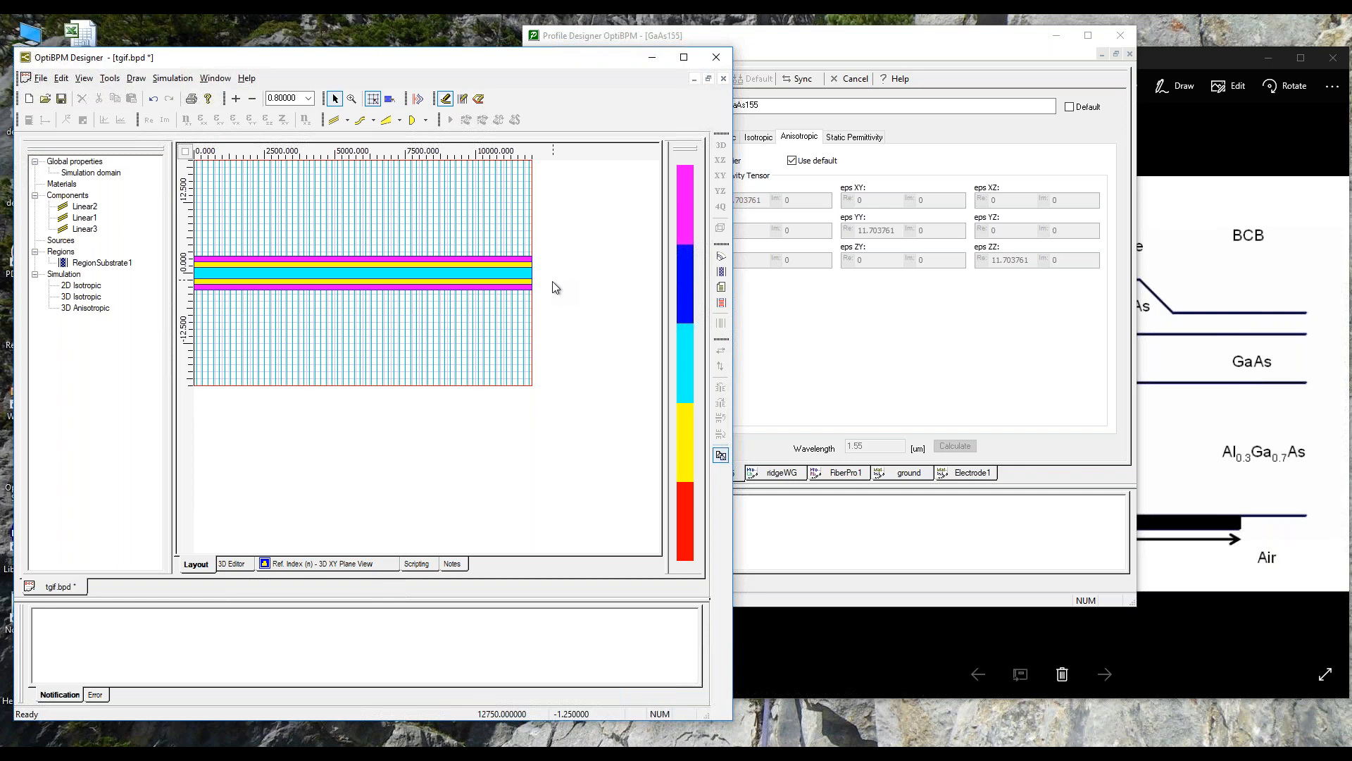
{"action": "left_click", "coordinate": [61, 99]}
{"action": "left_click", "coordinate": [61, 99]}
{"action": "left_click", "coordinate": [492, 753]}
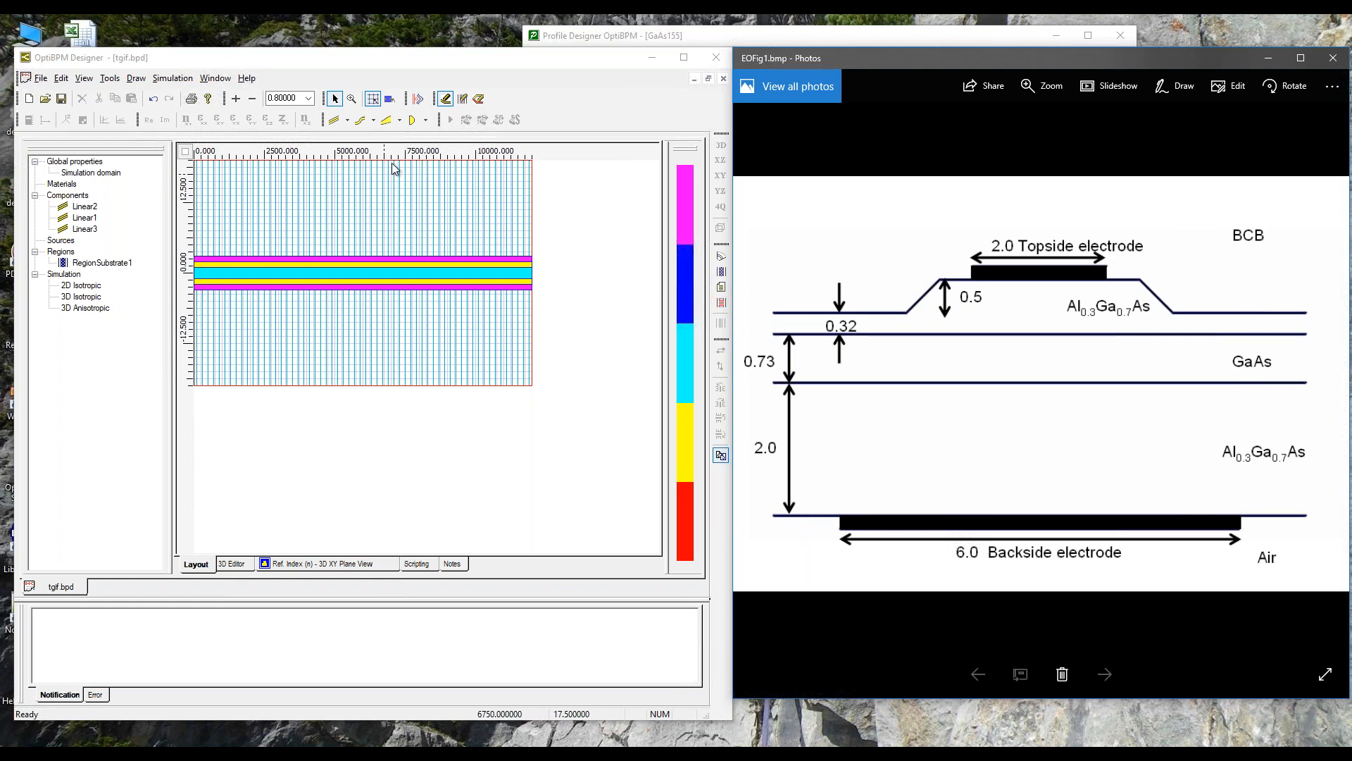
Step: Insert an input plane across the start of the waveguide and set its Z position offset to 0
{"action": "left_click", "coordinate": [418, 100]}
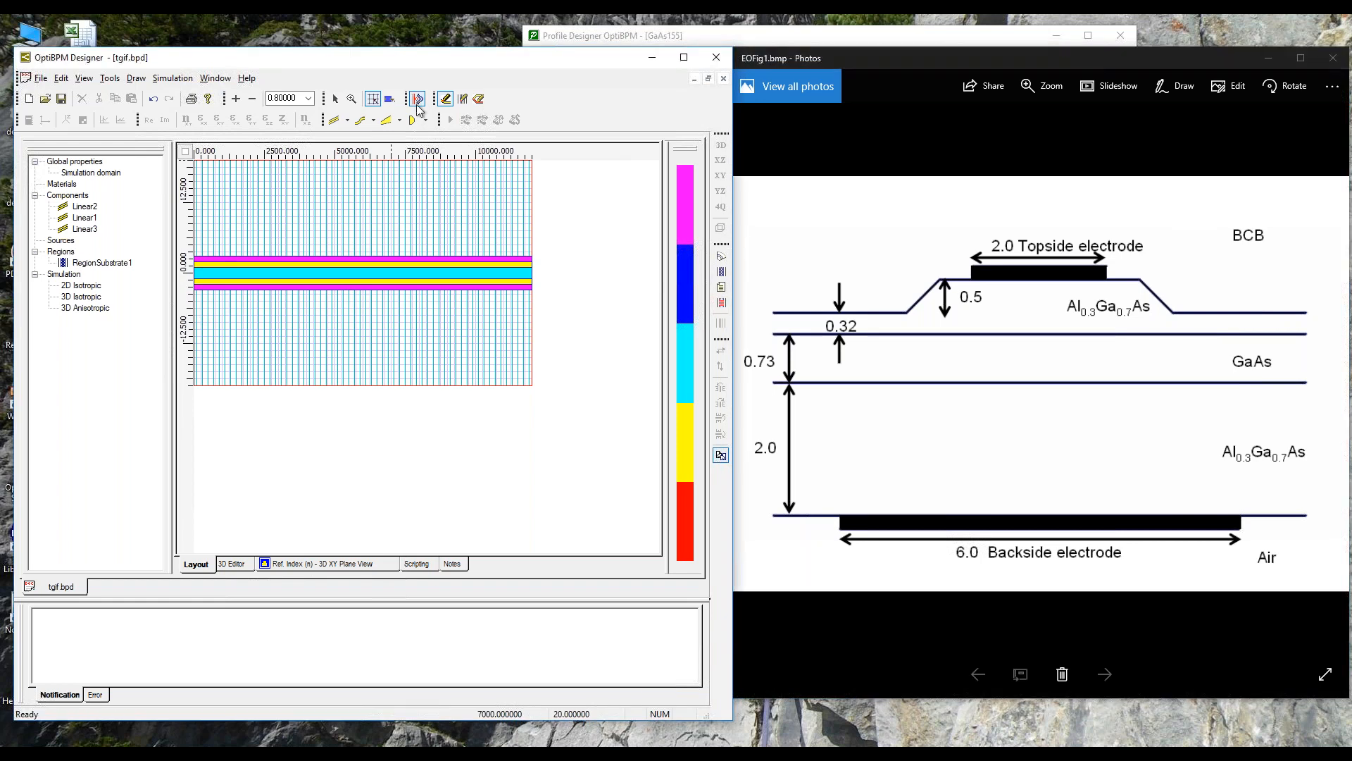
{"action": "left_click", "coordinate": [209, 231]}
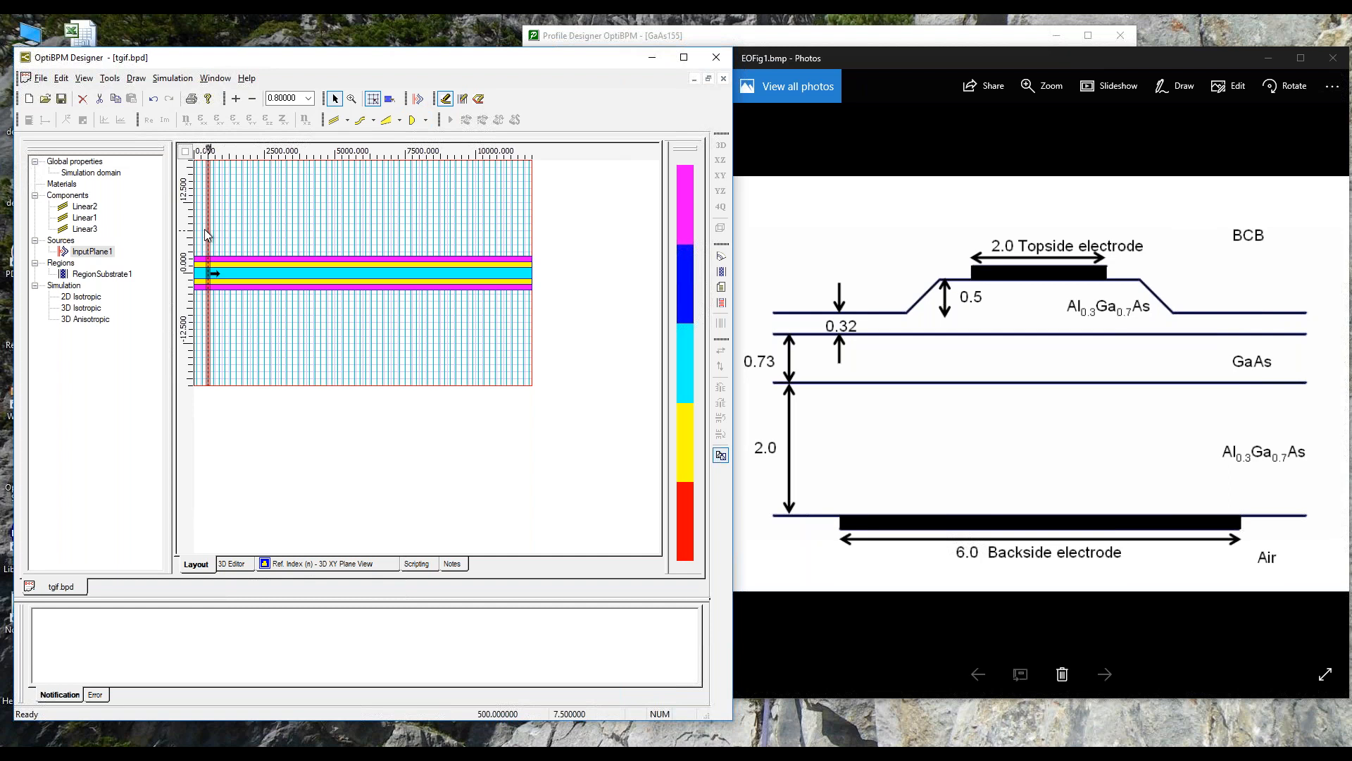
{"action": "left_click", "coordinate": [97, 254]}
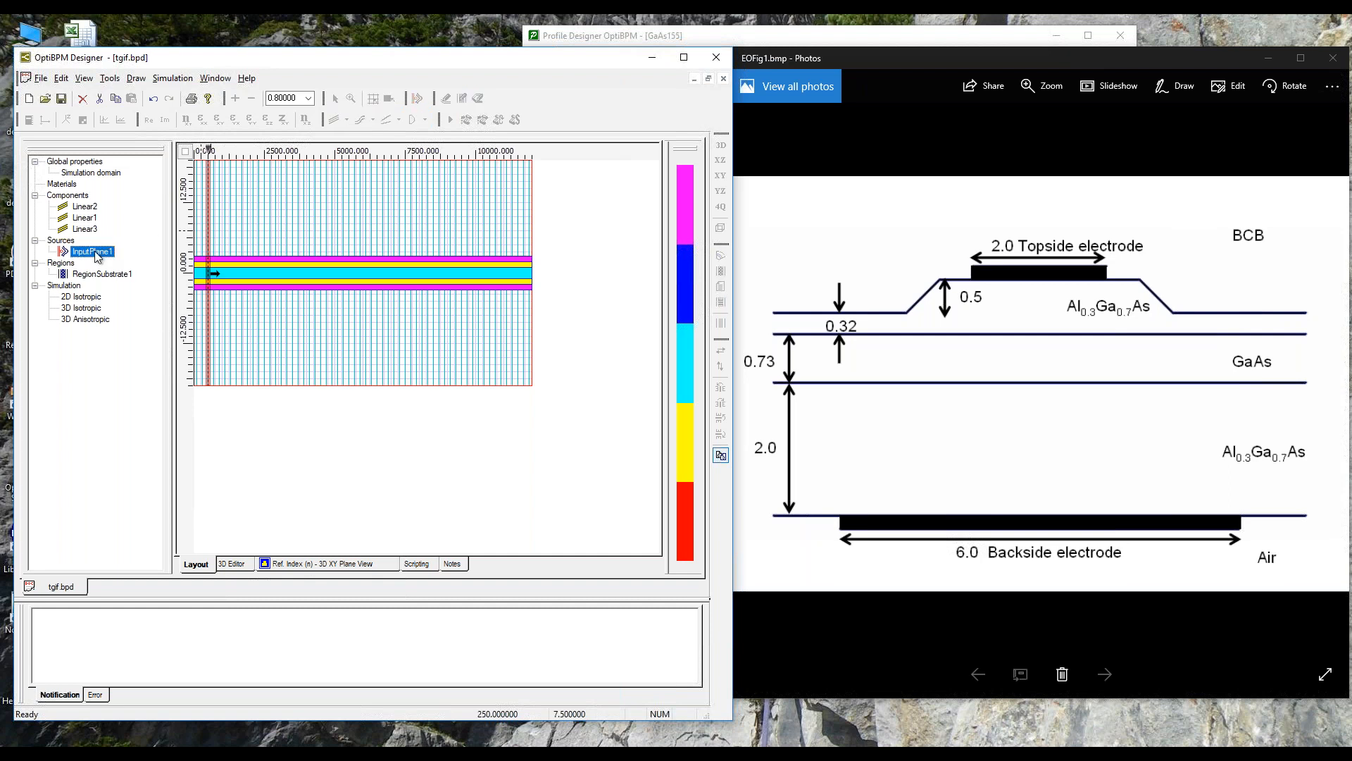
{"action": "right_click", "coordinate": [96, 255]}
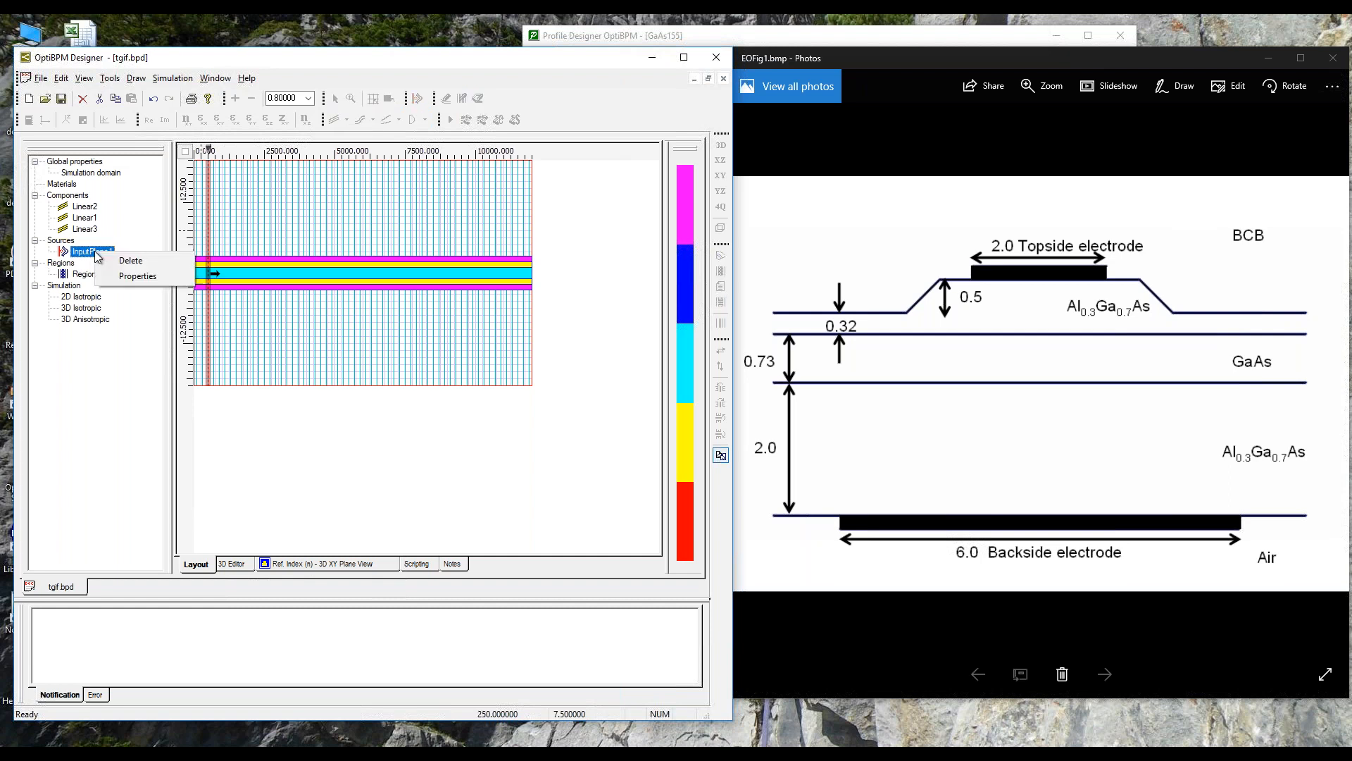
{"action": "left_click", "coordinate": [127, 278]}
{"action": "left_click_drag", "start_coordinate": [349, 270], "coordinate": [547, 253]}
{"action": "double_click", "coordinate": [551, 405]}
{"action": "type", "text": "0"}
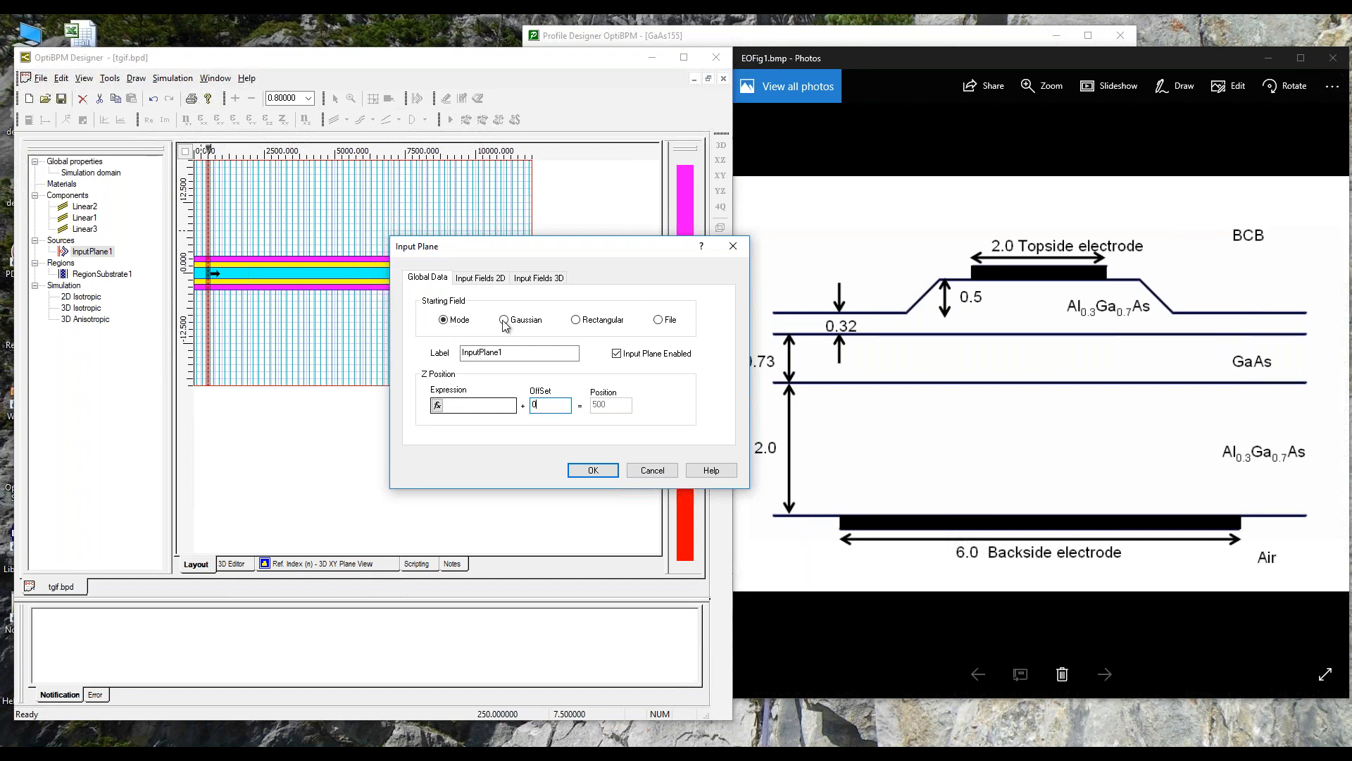
Step: Add the 4 µm wide ridgeWG waveguide to the input plane's 3D input fields
{"action": "left_click", "coordinate": [540, 278]}
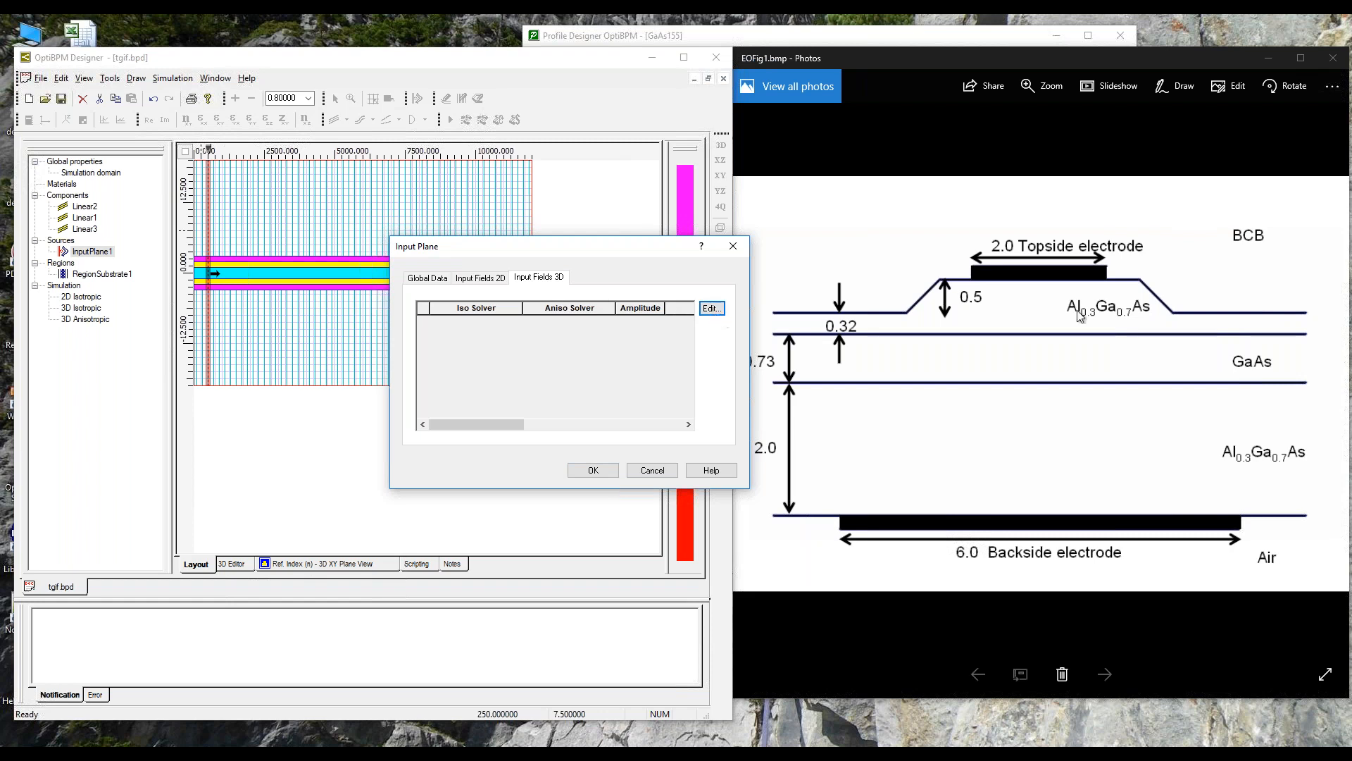
{"action": "left_click", "coordinate": [710, 309]}
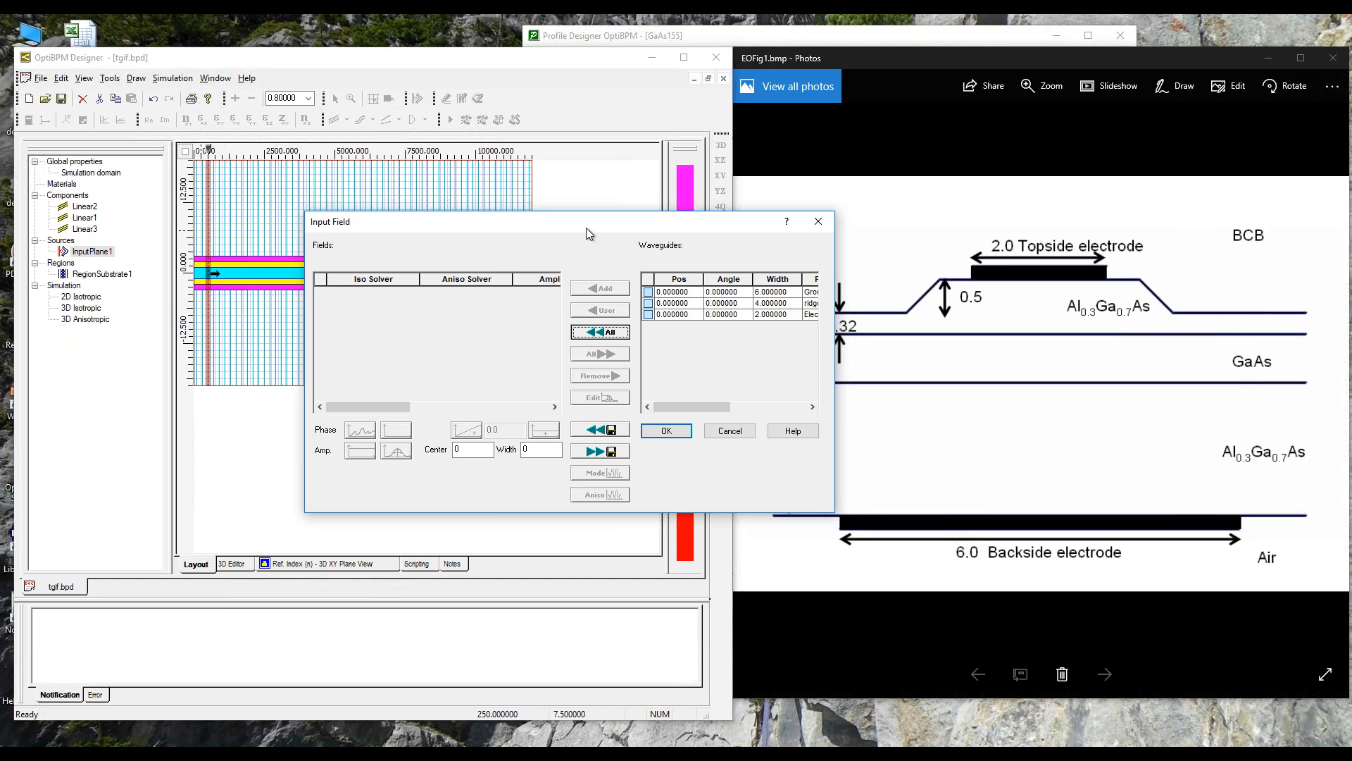
{"action": "left_click_drag", "start_coordinate": [679, 409], "coordinate": [744, 398]}
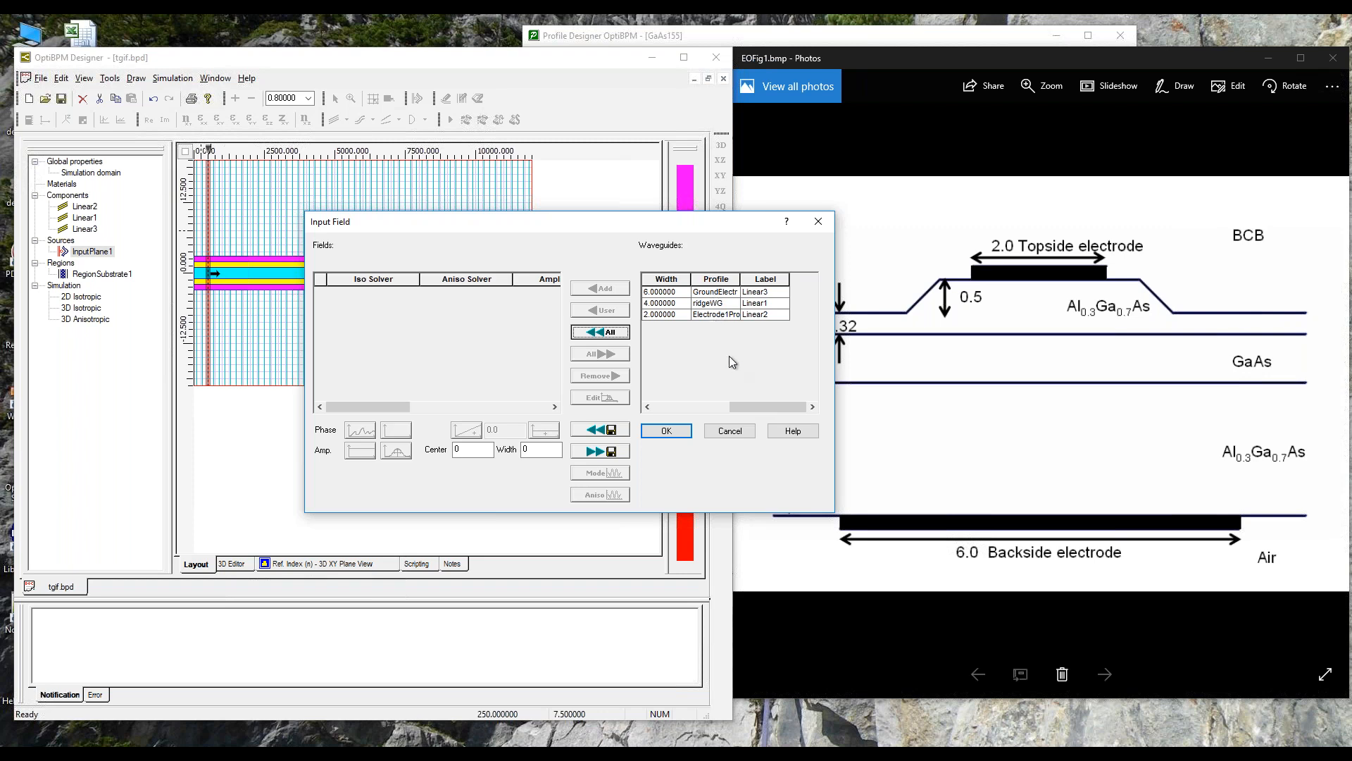
{"action": "left_click_drag", "start_coordinate": [745, 406], "coordinate": [658, 400]}
{"action": "left_click", "coordinate": [648, 302]}
{"action": "left_click", "coordinate": [608, 292]}
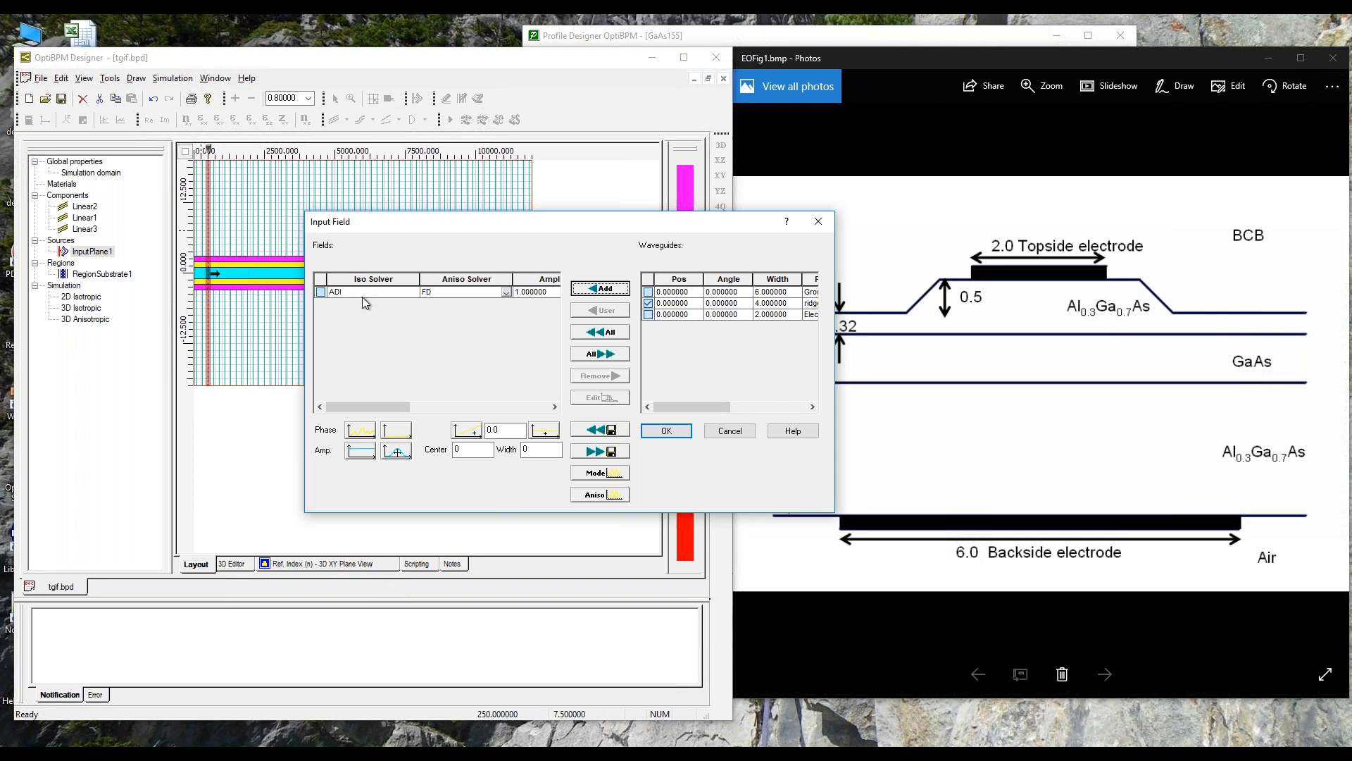
Step: Calculate one mode of the input field with the ADI method, using the Semi-Vector TE option
{"action": "left_click", "coordinate": [611, 474]}
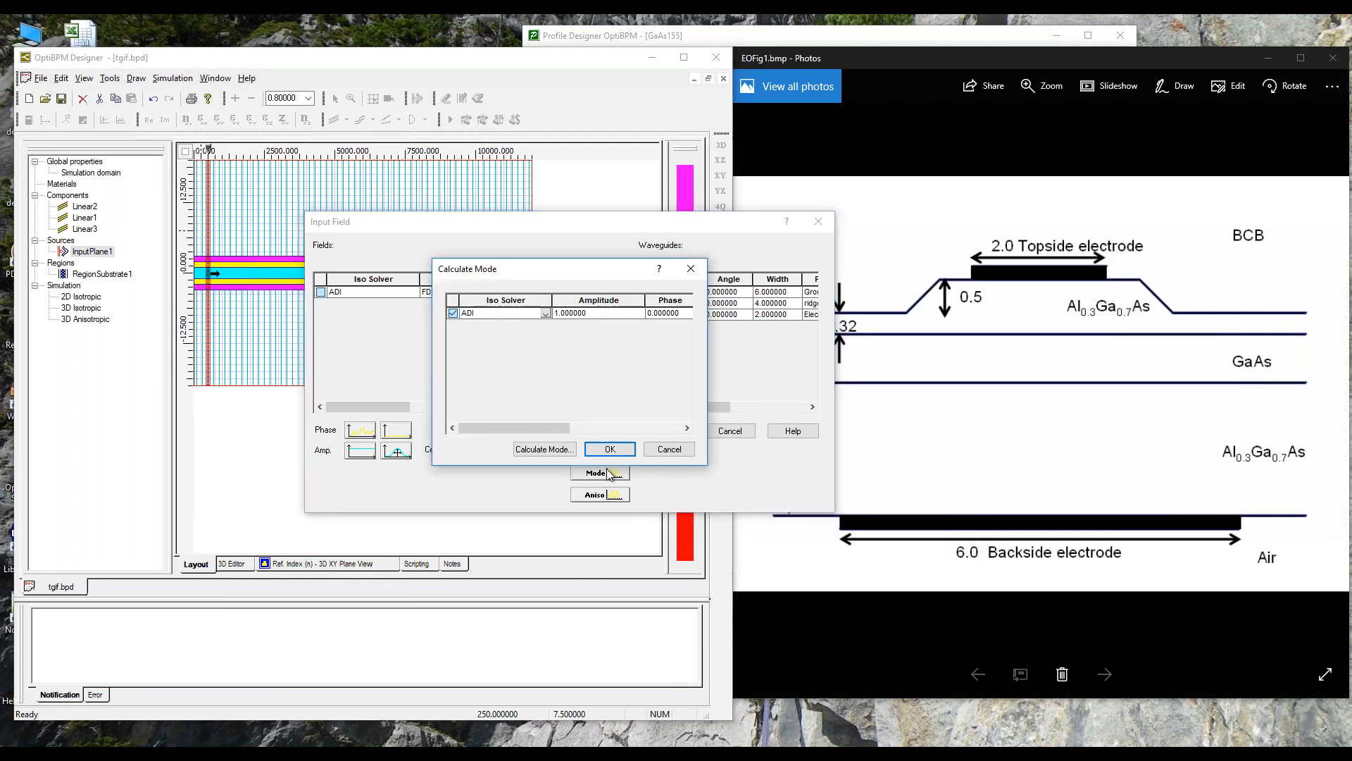
{"action": "left_click", "coordinate": [542, 454]}
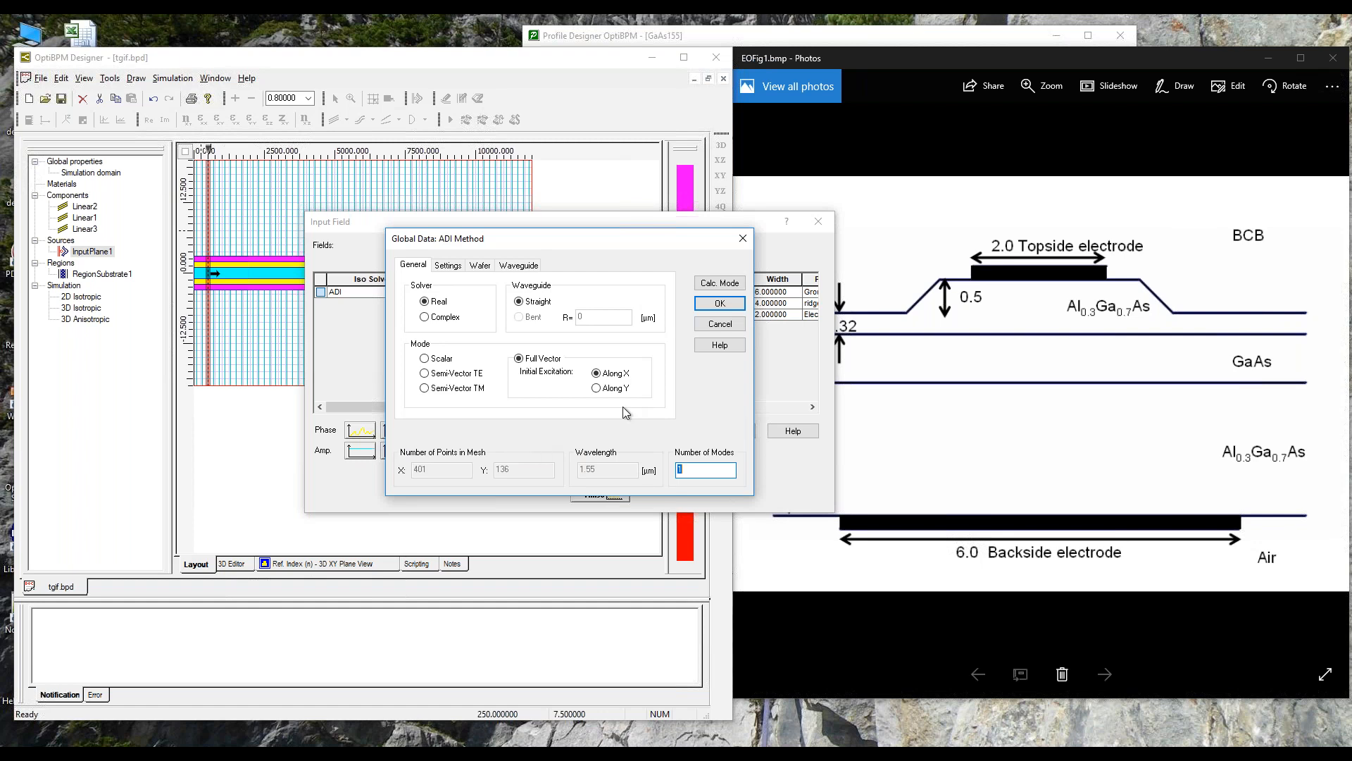
{"action": "left_click", "coordinate": [424, 374]}
{"action": "left_click", "coordinate": [719, 284]}
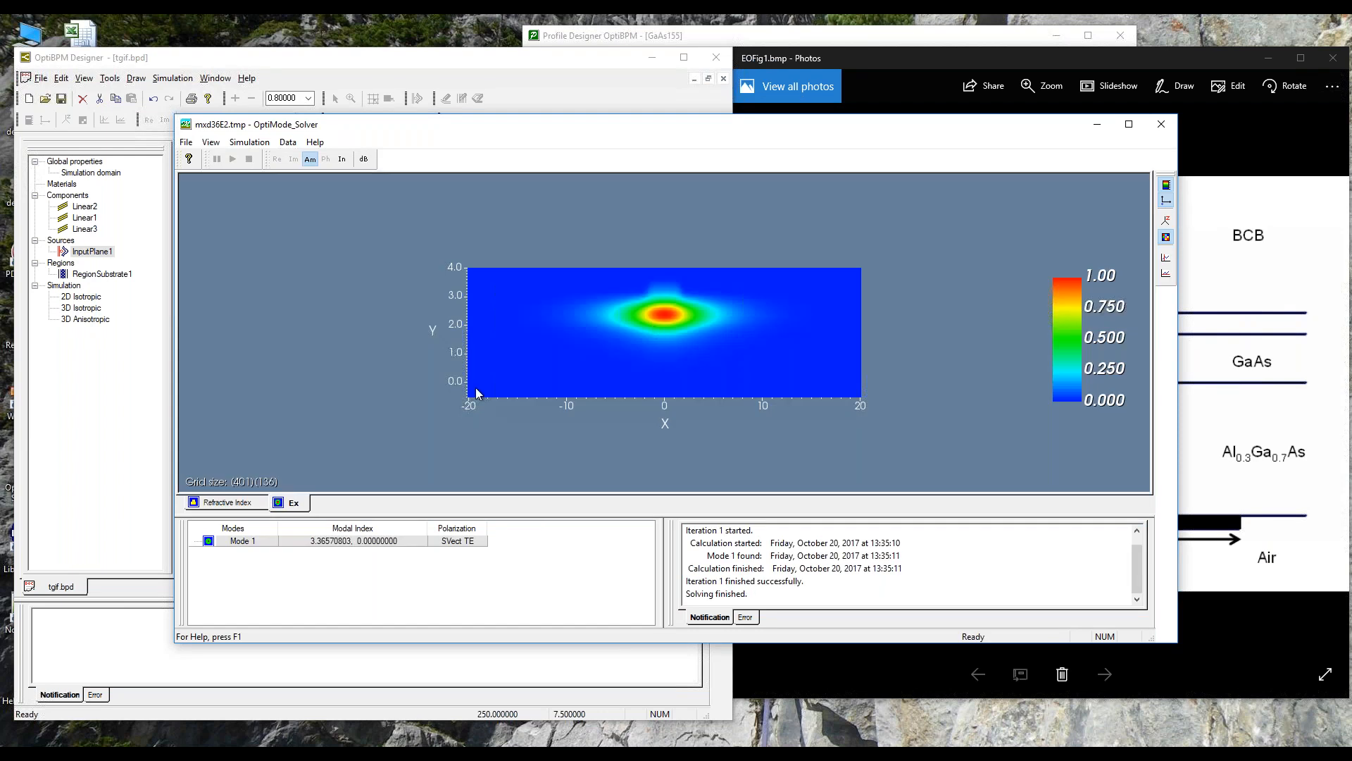
Step: Compare the solved Ex mode field with the refractive index cross-section, and close the mode solver
{"action": "left_click", "coordinate": [210, 502]}
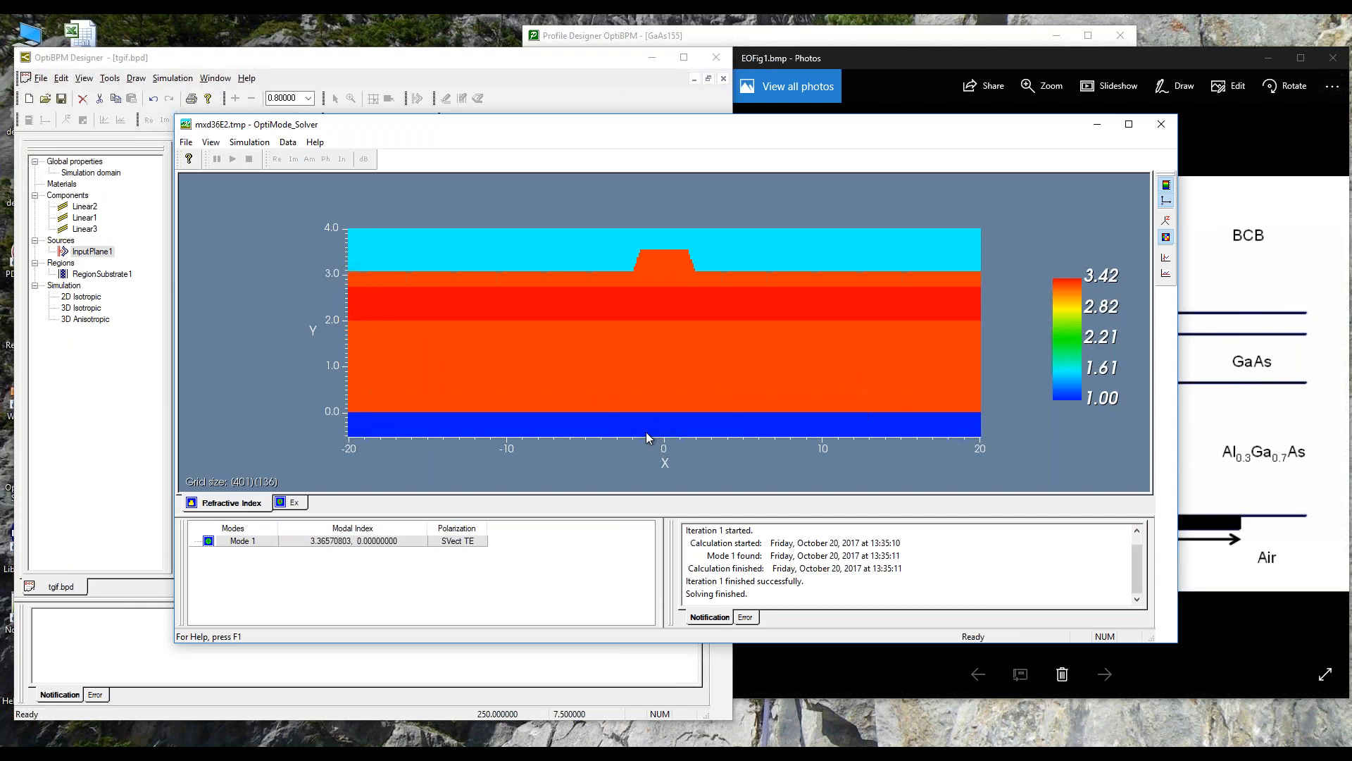
{"action": "left_click", "coordinate": [294, 503]}
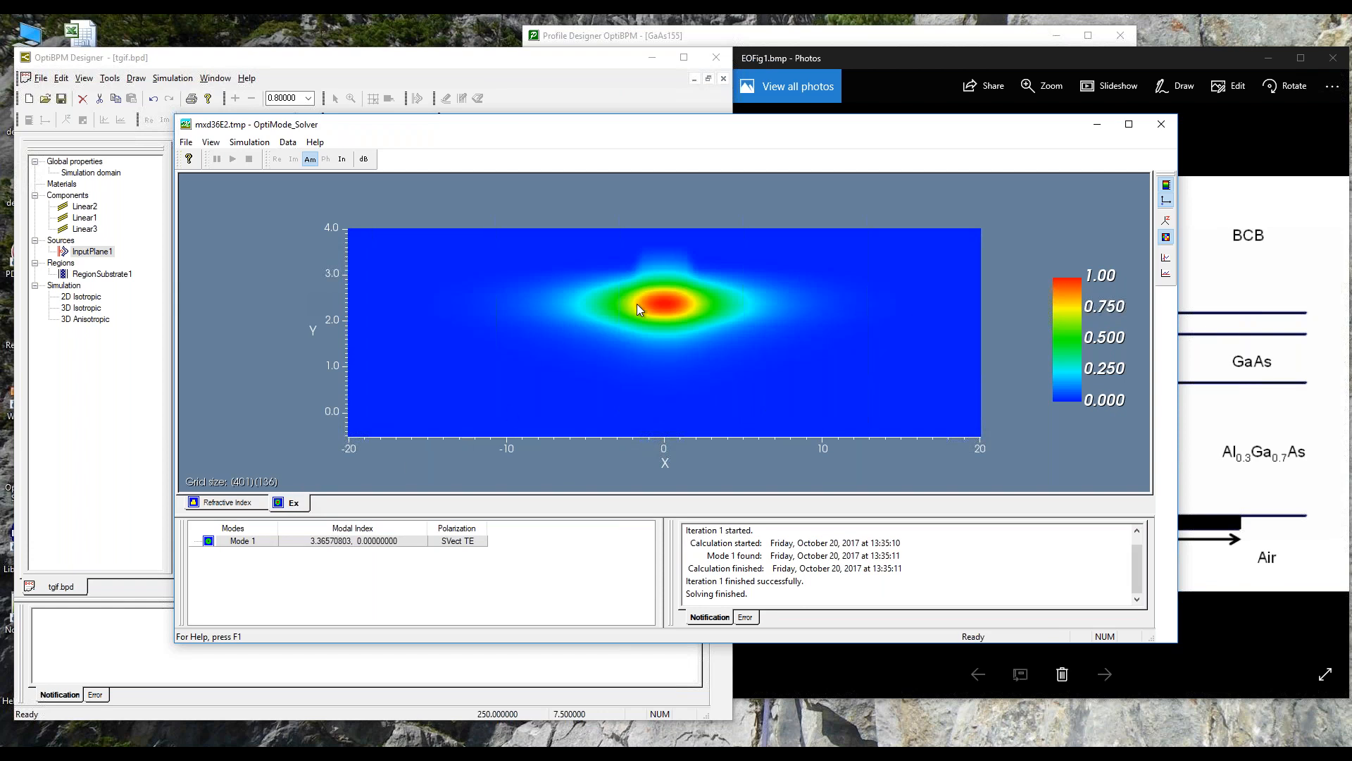
{"action": "left_click", "coordinate": [224, 502]}
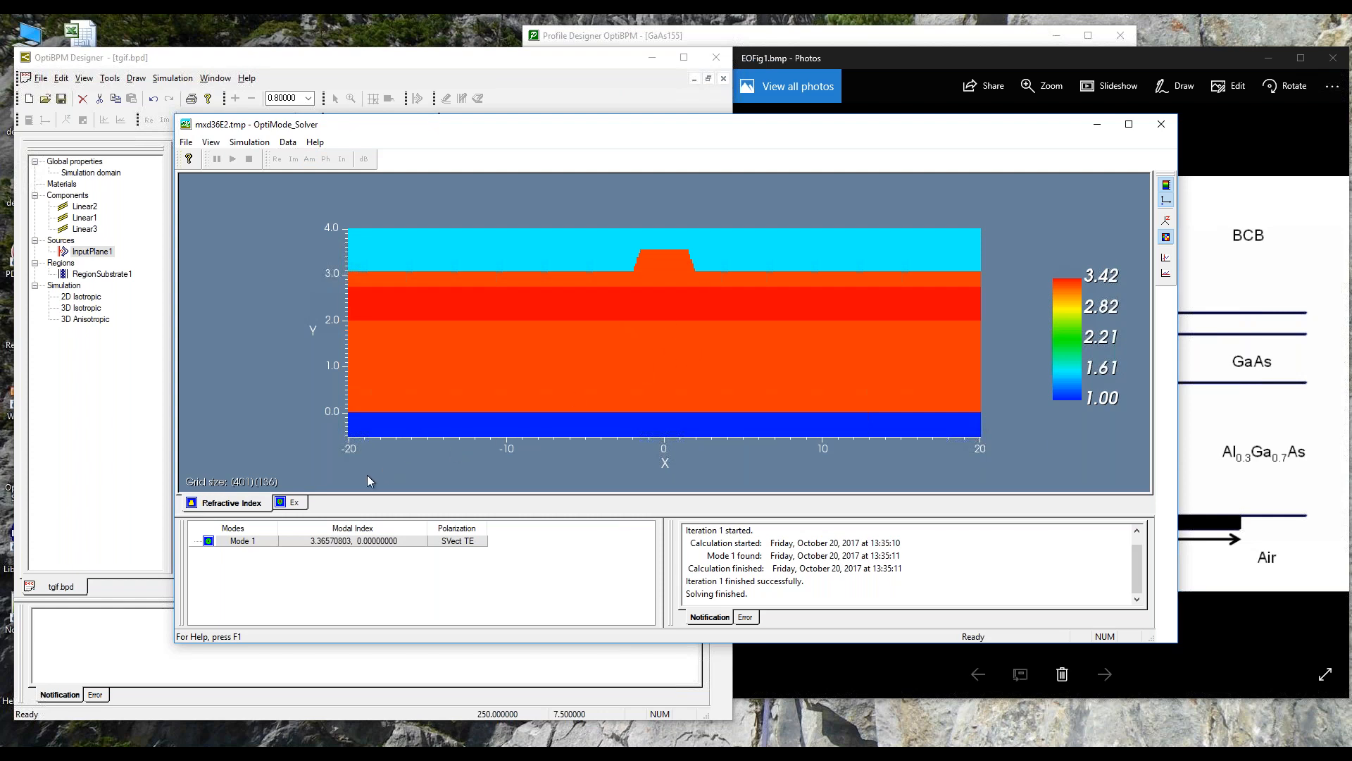
{"action": "left_click", "coordinate": [294, 502]}
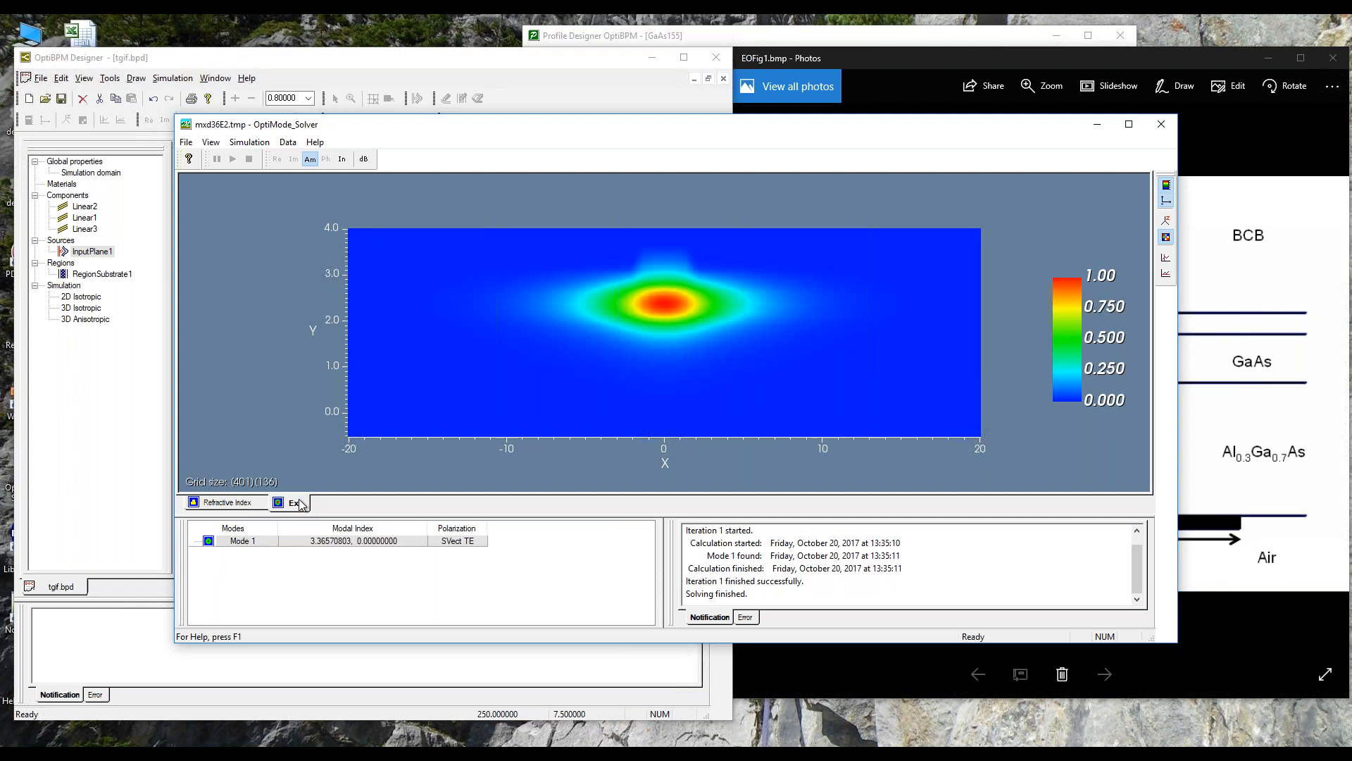
{"action": "left_click", "coordinate": [258, 504]}
{"action": "left_click", "coordinate": [1162, 124]}
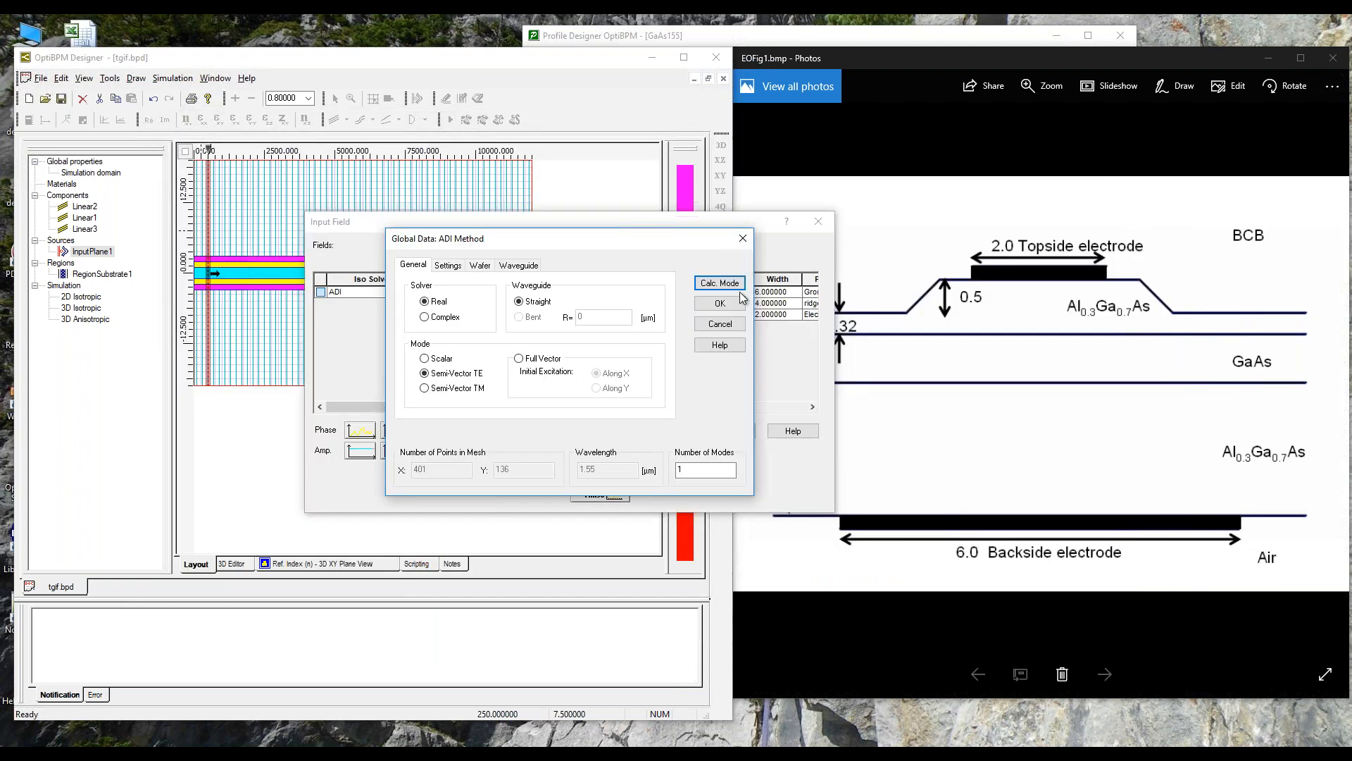
Step: Accept the ADI mode settings, the ridge input field and the input plane properties, and save the layout
{"action": "left_click", "coordinate": [720, 282]}
{"action": "left_click", "coordinate": [610, 451]}
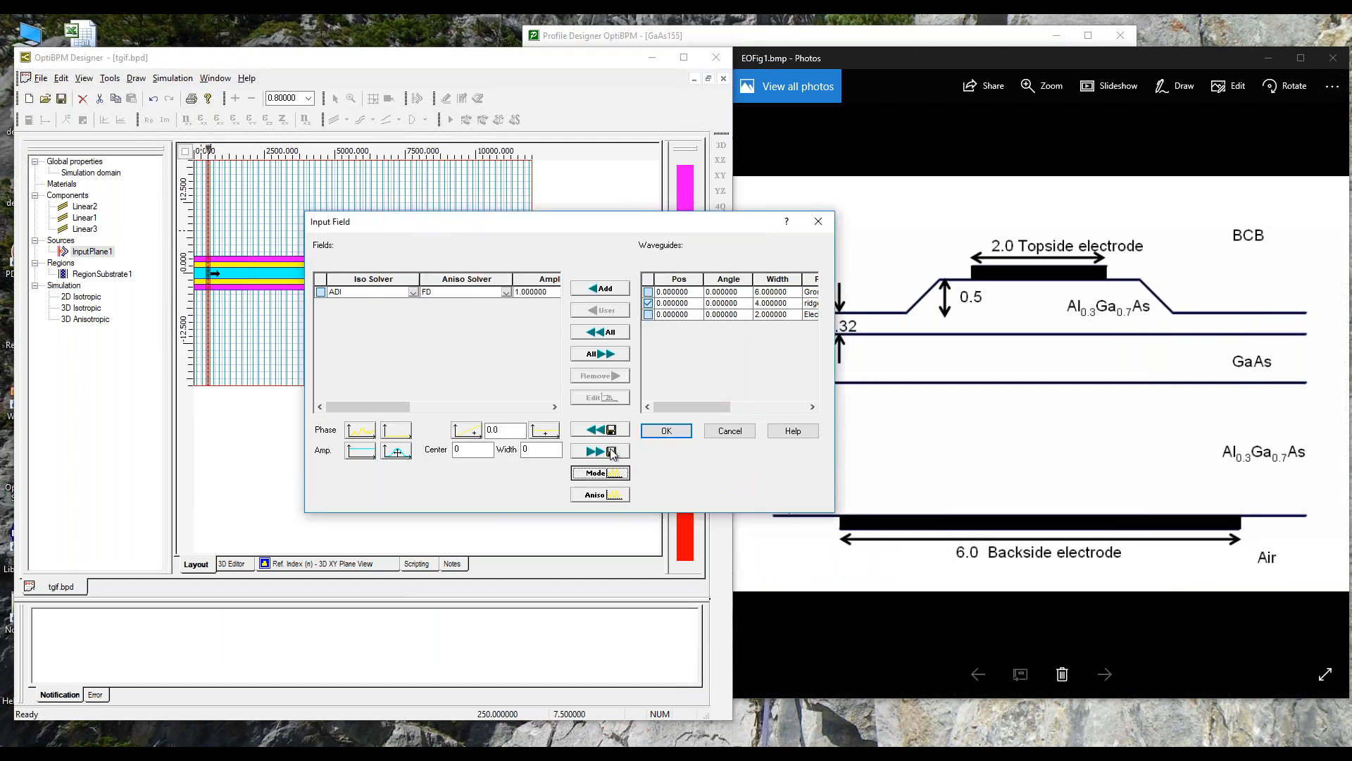
{"action": "left_click", "coordinate": [651, 431]}
{"action": "left_click", "coordinate": [594, 470]}
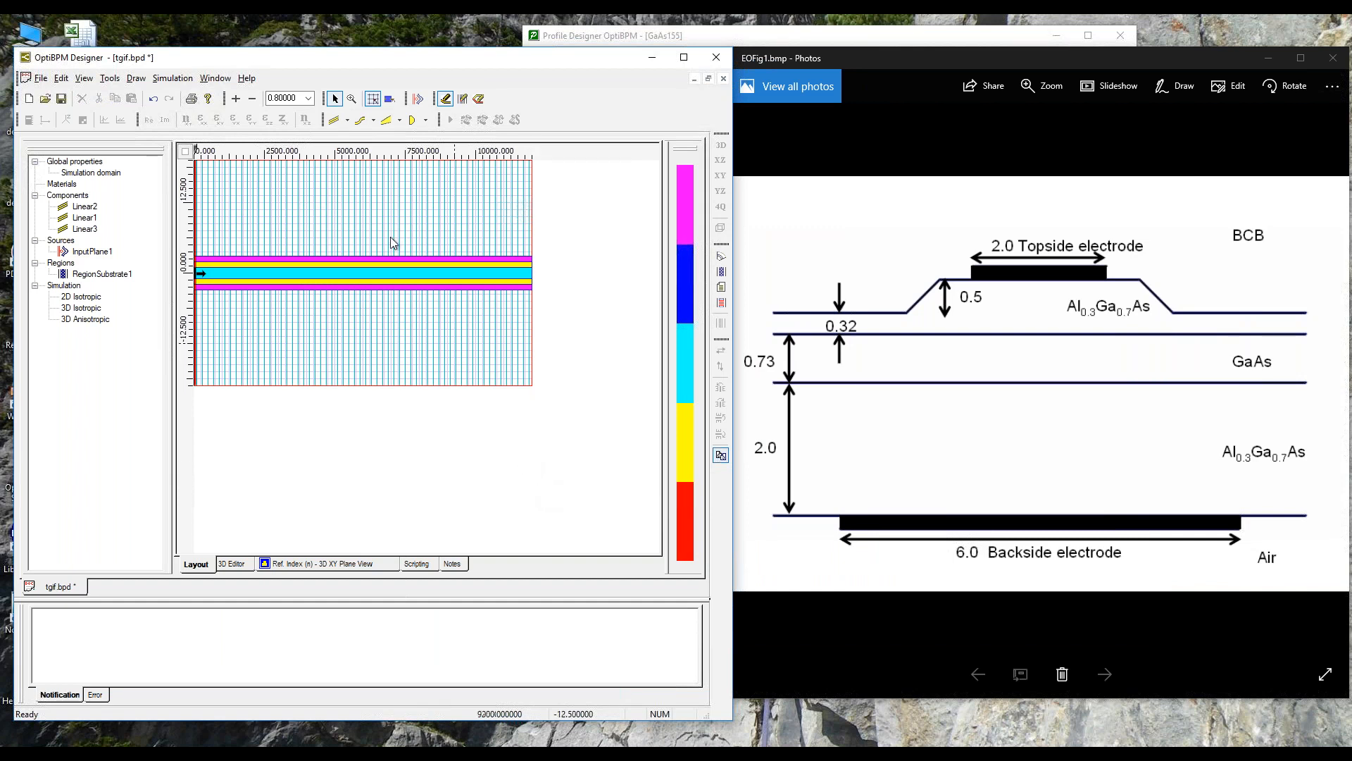
{"action": "left_click", "coordinate": [61, 98]}
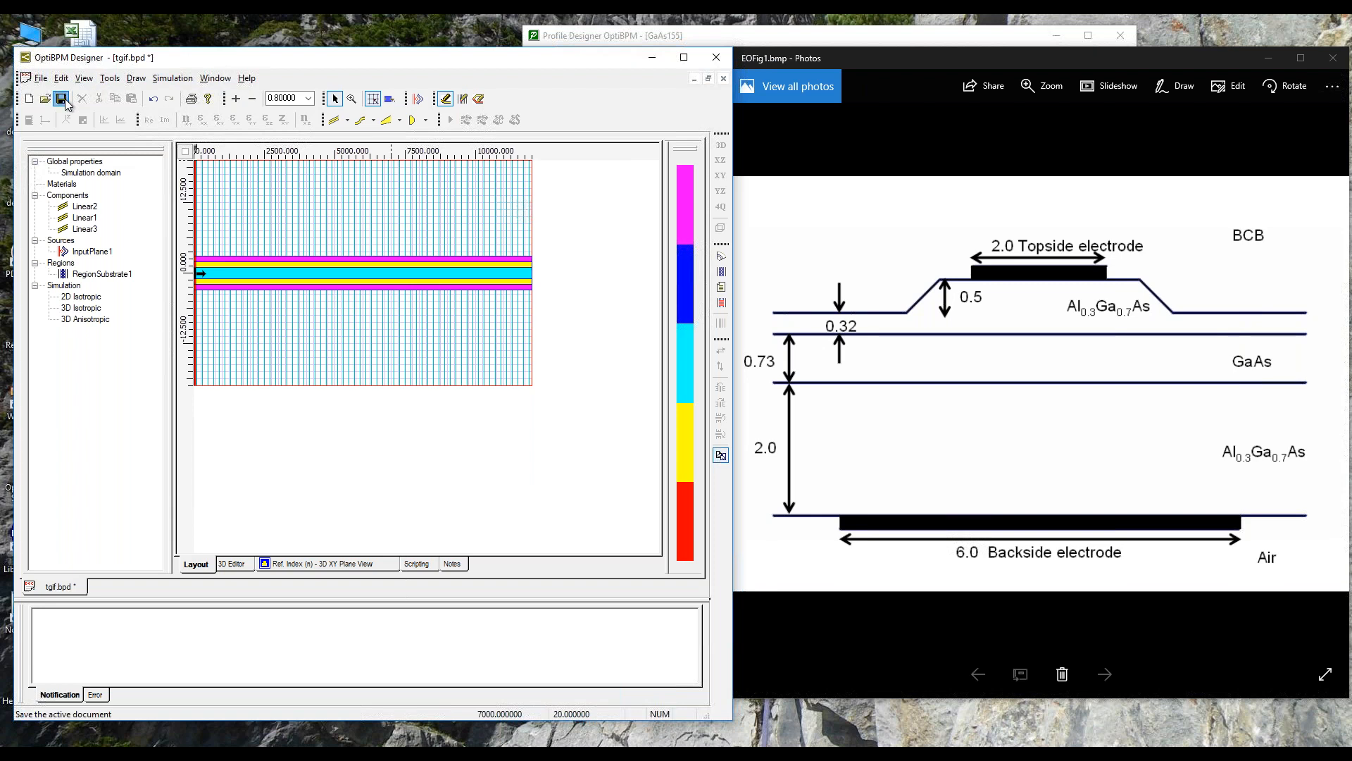
Step: Enable Relative Power vs. Distance and Electrode Impedance as additional output data for the 3D isotropic simulation
{"action": "left_click", "coordinate": [156, 78]}
{"action": "left_click", "coordinate": [239, 123]}
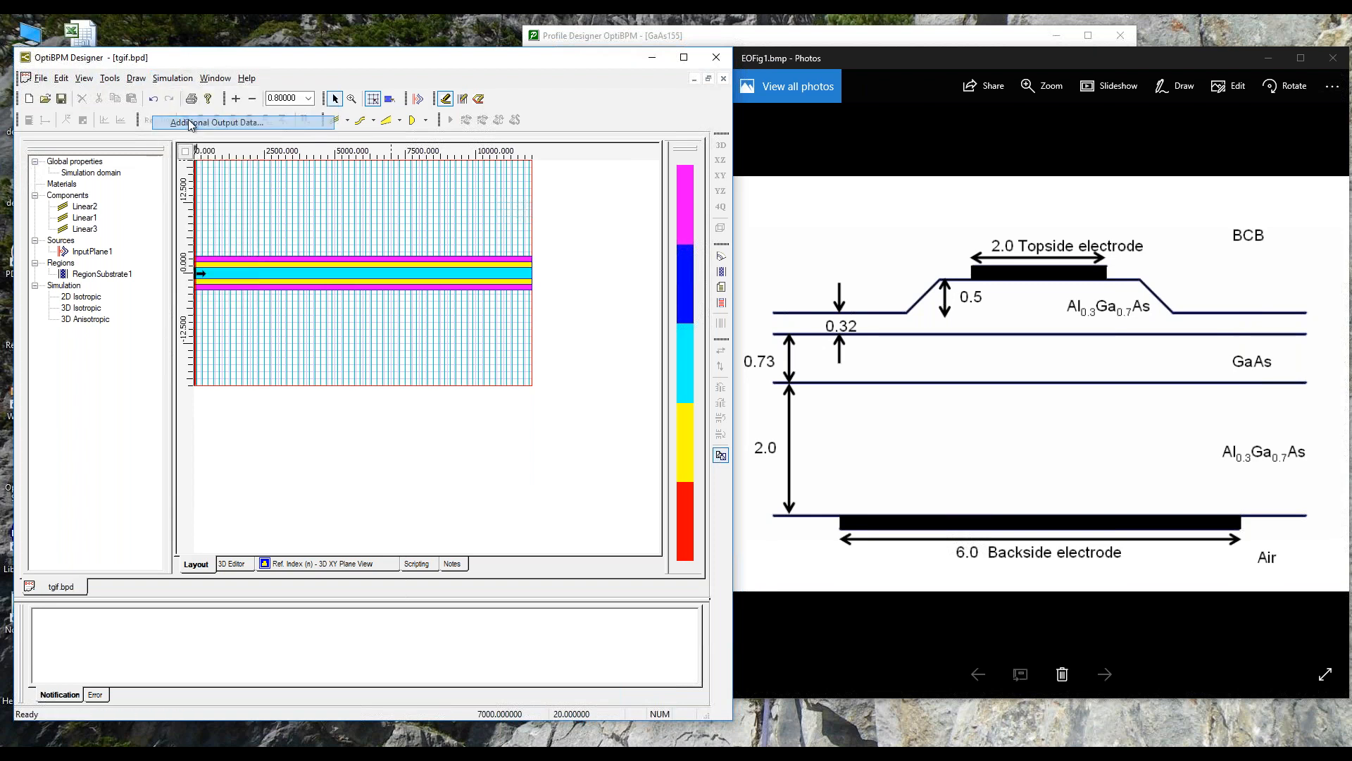
{"action": "left_click", "coordinate": [257, 202]}
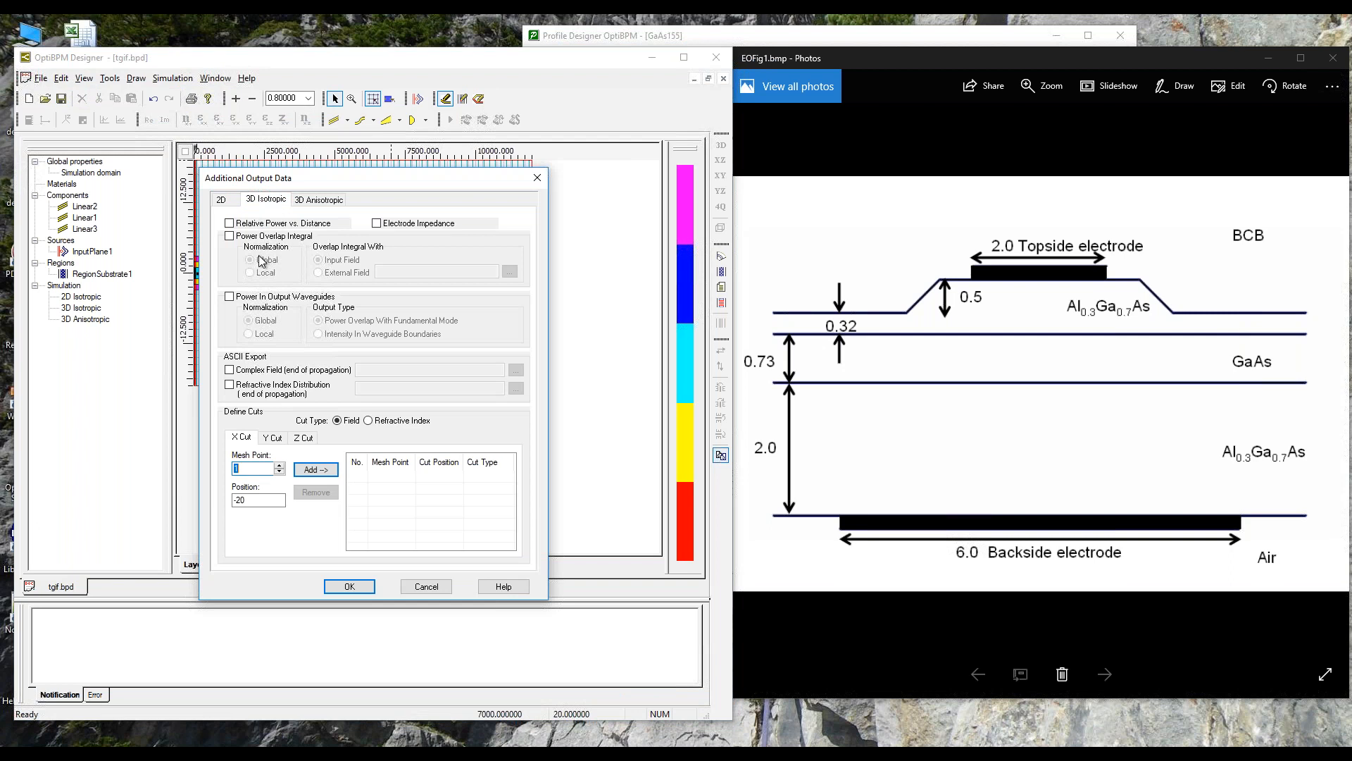
{"action": "left_click", "coordinate": [229, 223]}
{"action": "left_click_drag", "start_coordinate": [383, 179], "coordinate": [617, 163]}
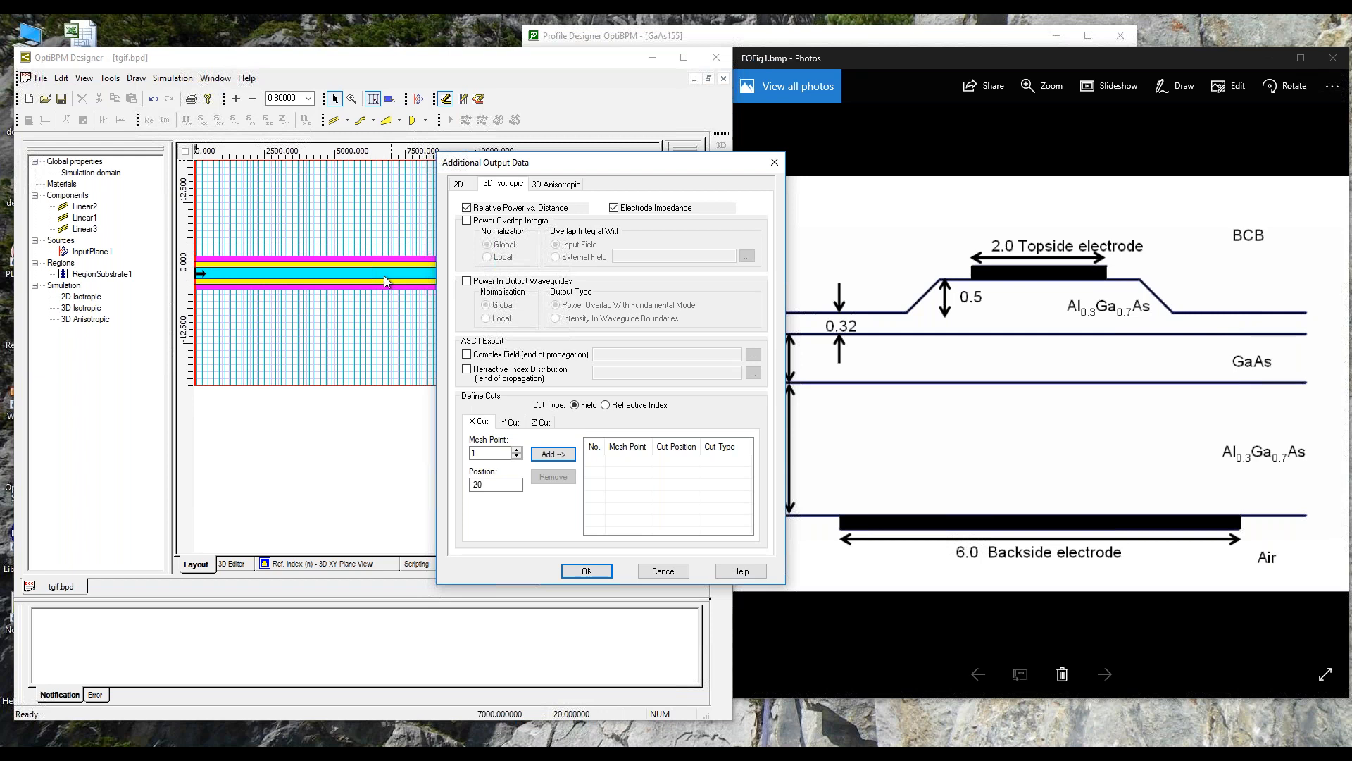
{"action": "left_click_drag", "start_coordinate": [535, 167], "coordinate": [633, 156]}
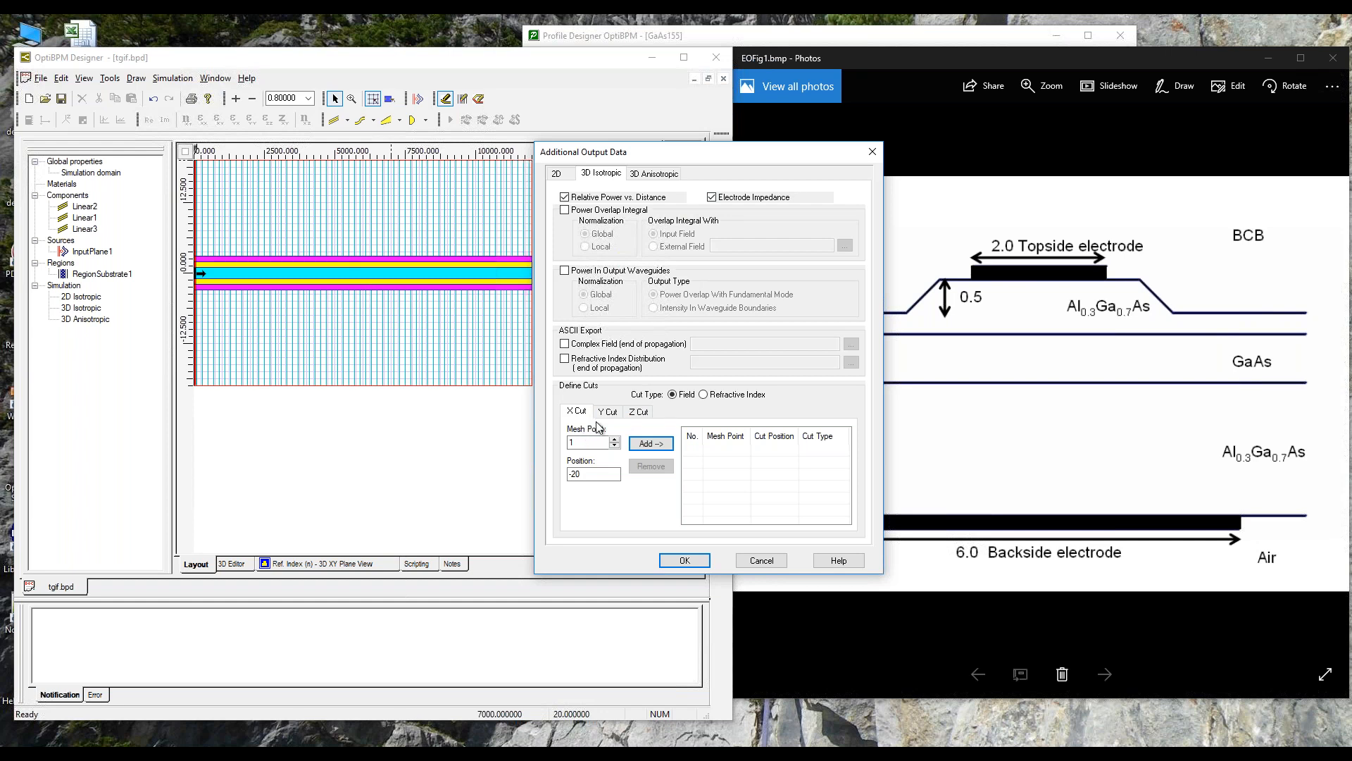
Step: Define Z cuts for the field at 0 and 5000 and for the refractive index at 5000, confirm the output data, and save the layout
{"action": "left_click", "coordinate": [646, 417]}
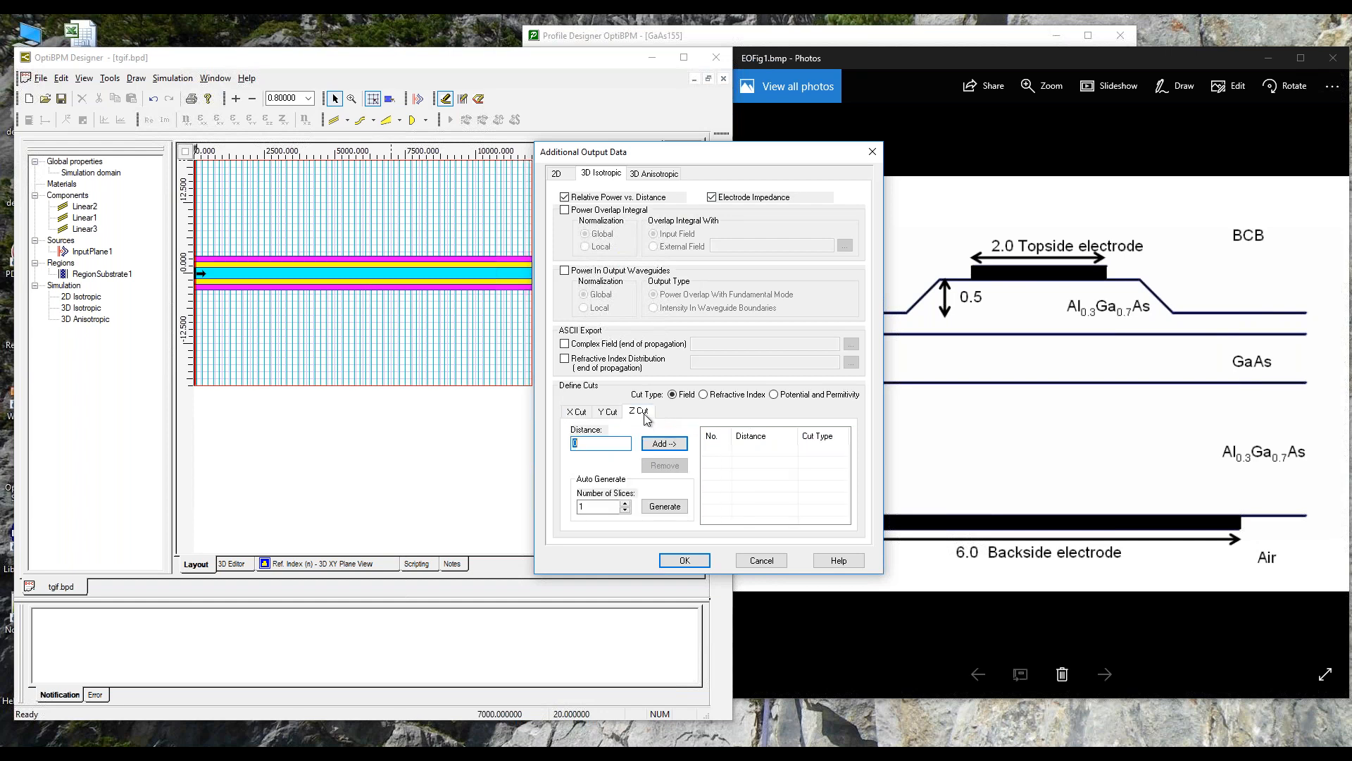
{"action": "left_click", "coordinate": [664, 444]}
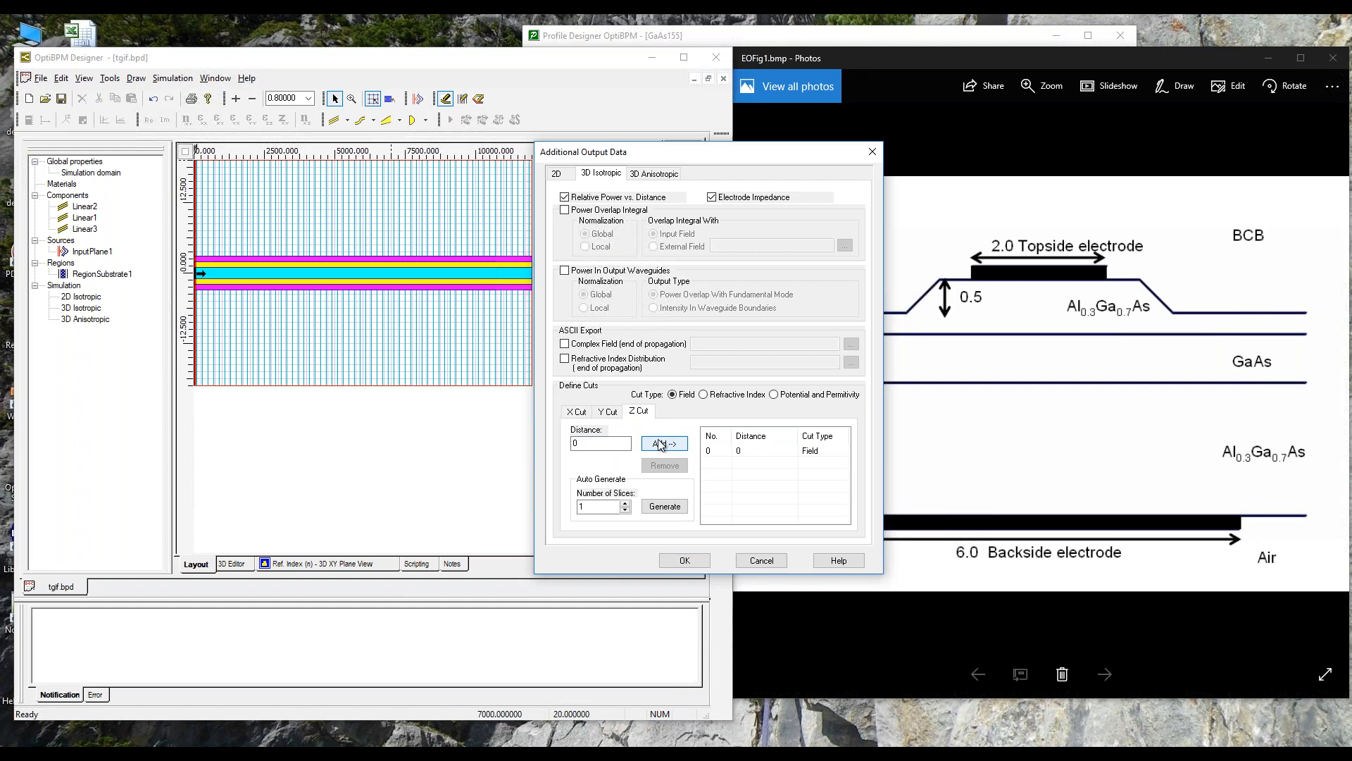
{"action": "double_click", "coordinate": [602, 444]}
{"action": "type", "text": "5"}
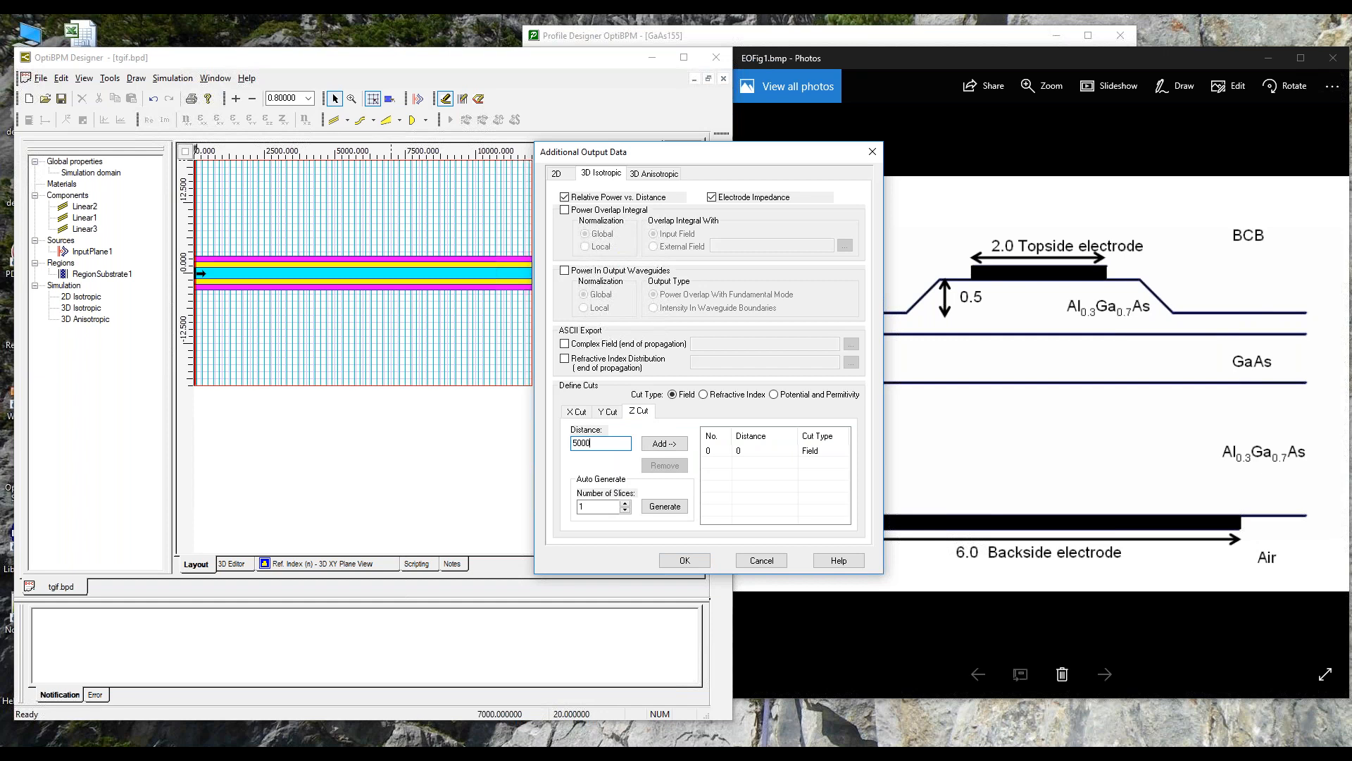
{"action": "type", "text": "000"}
{"action": "left_click", "coordinate": [664, 444]}
{"action": "left_click", "coordinate": [703, 394]}
{"action": "left_click", "coordinate": [665, 445]}
{"action": "left_click", "coordinate": [587, 444]}
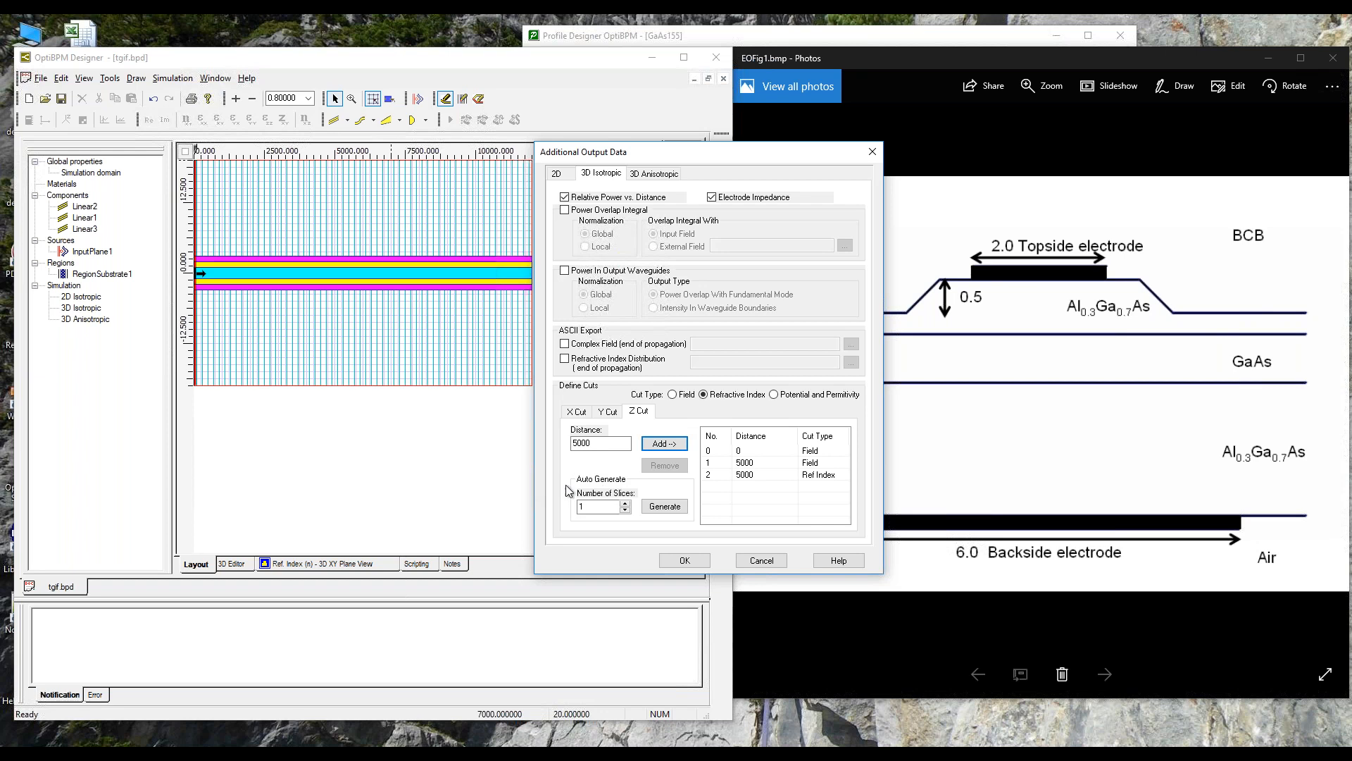
{"action": "left_click", "coordinate": [683, 560]}
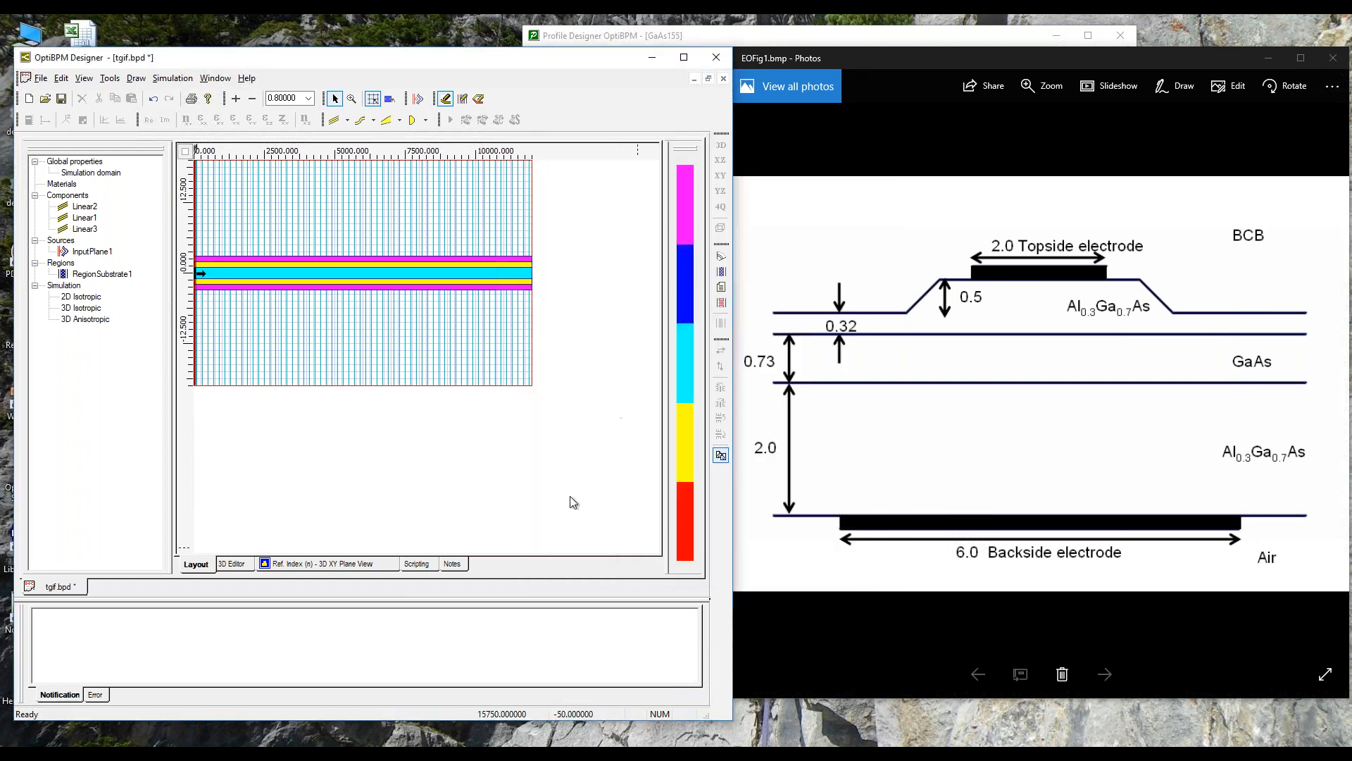
{"action": "left_click", "coordinate": [62, 98]}
Step: Run the 3D isotropic simulation as is, with the modal starting field and 1.55 µm wavelength
{"action": "left_click", "coordinate": [174, 79]}
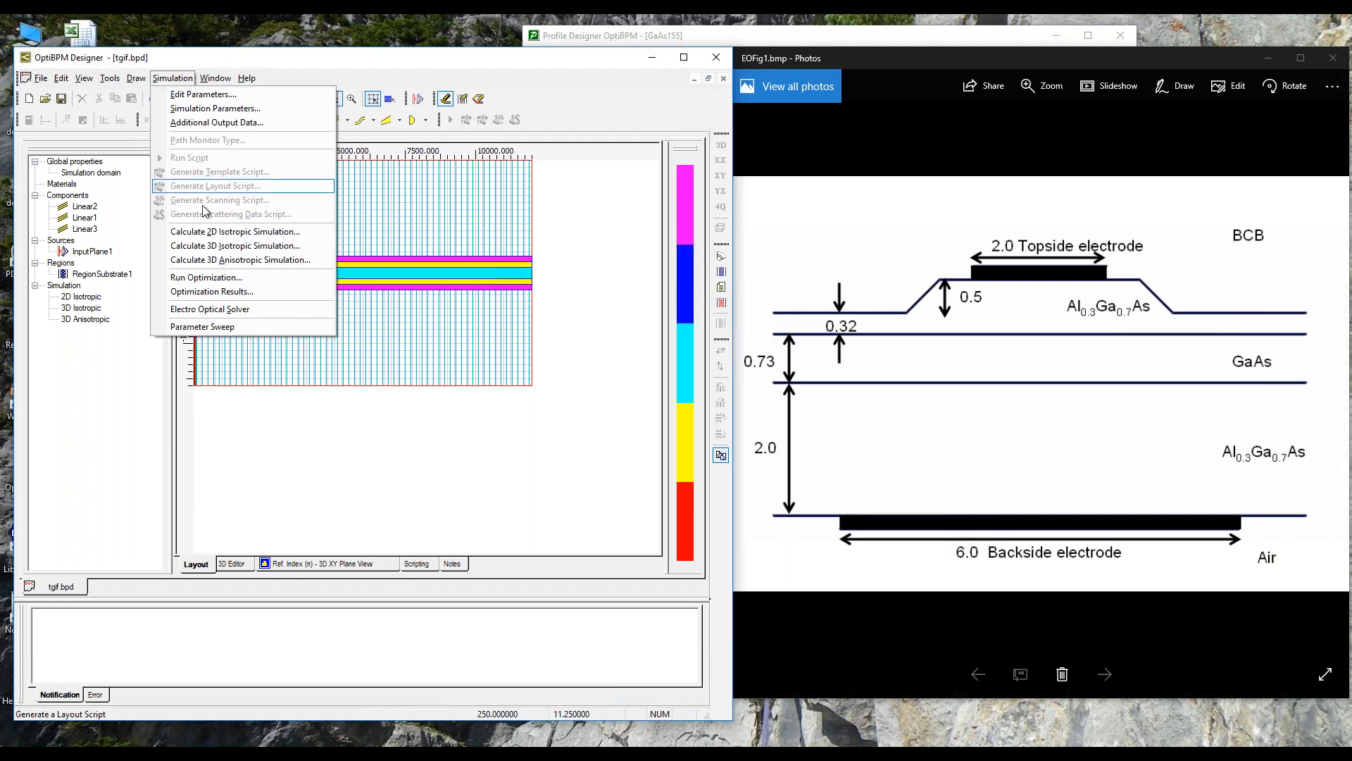
{"action": "left_click", "coordinate": [273, 245]}
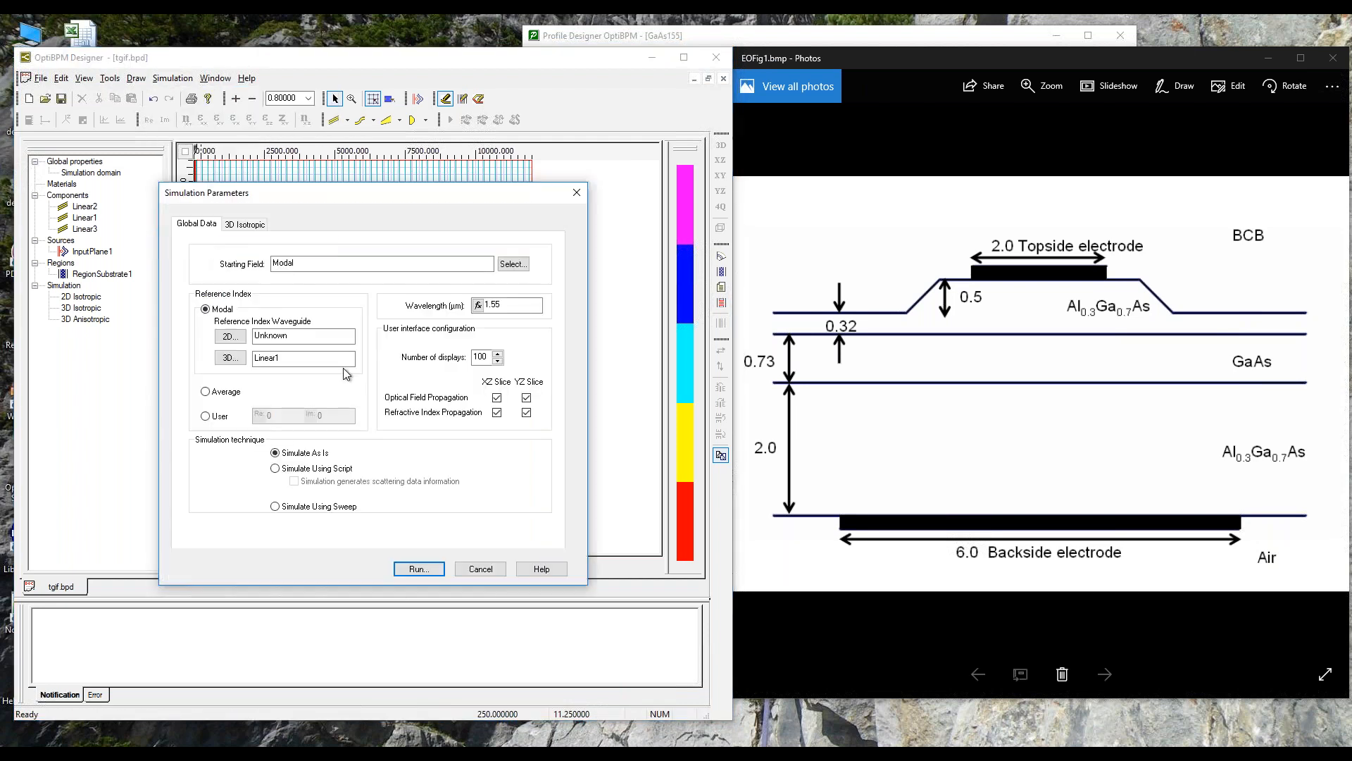
{"action": "left_click", "coordinate": [419, 569]}
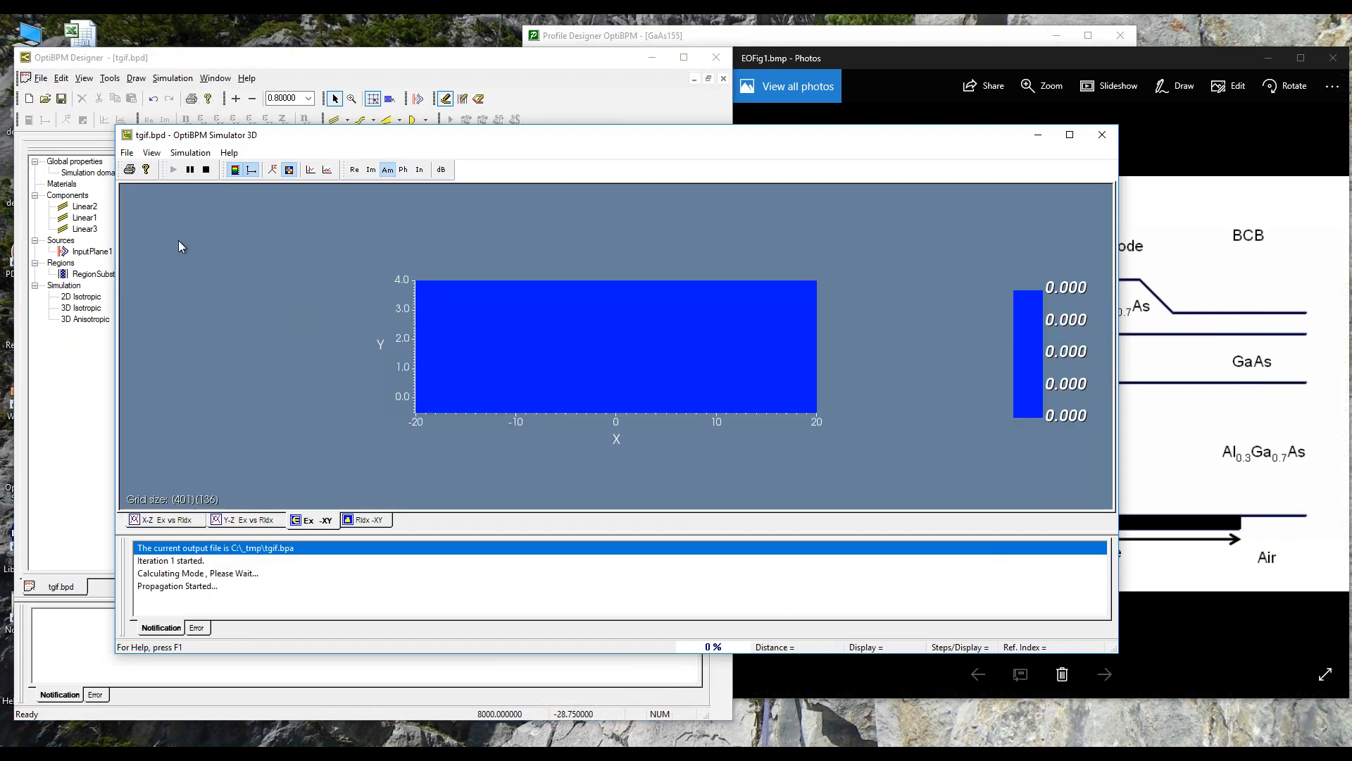
Step: Watch the running simulation in the X-Z cut of the optical field, displayed as phase and enlarged
{"action": "left_click", "coordinate": [152, 152]}
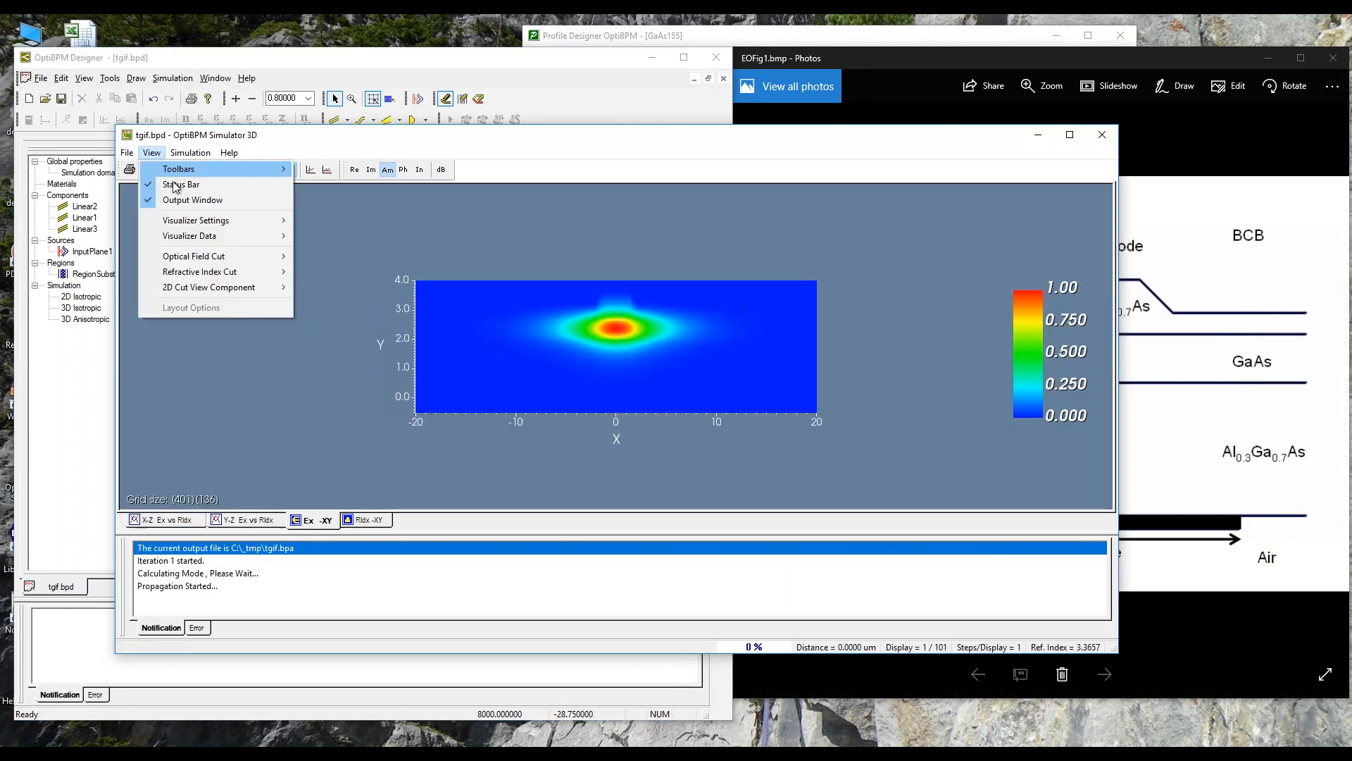
{"action": "mouse_move", "coordinate": [268, 257]}
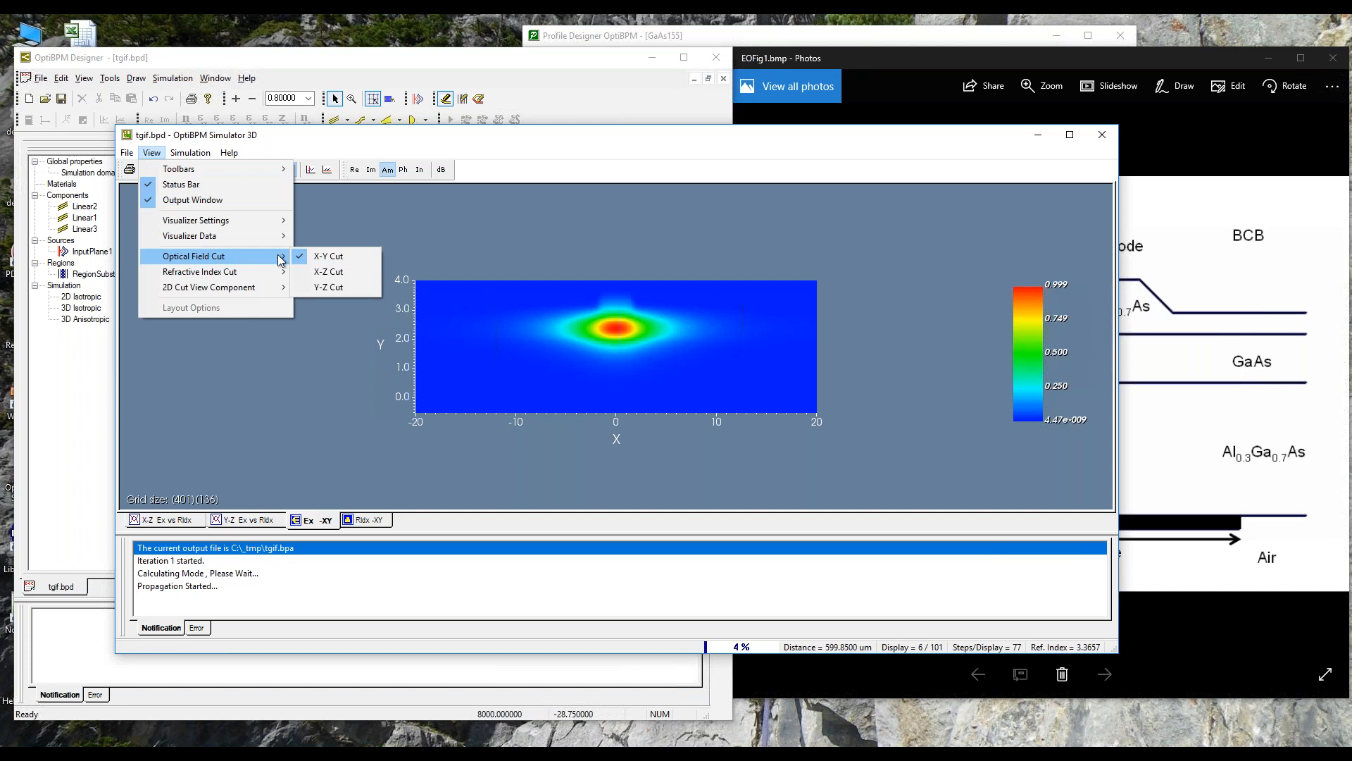
{"action": "left_click", "coordinate": [313, 270]}
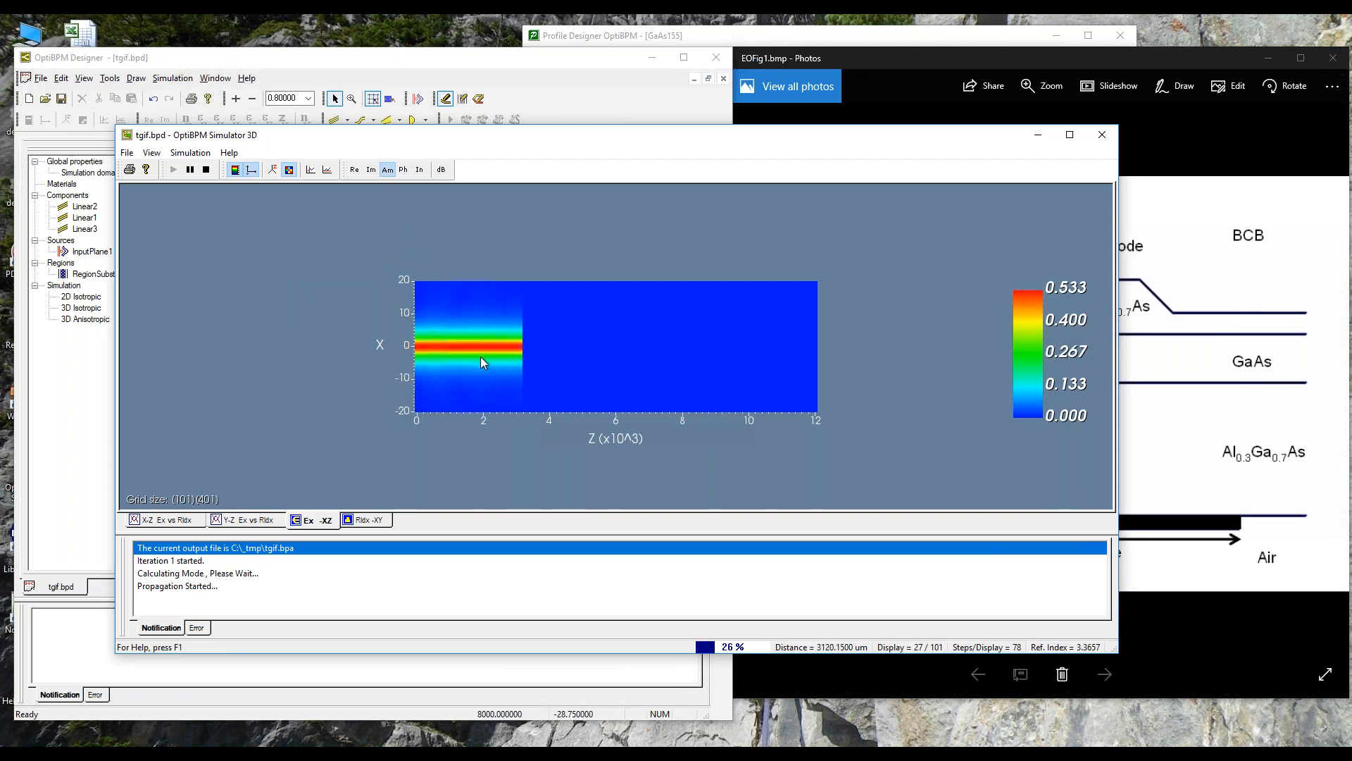
{"action": "left_click", "coordinate": [407, 171]}
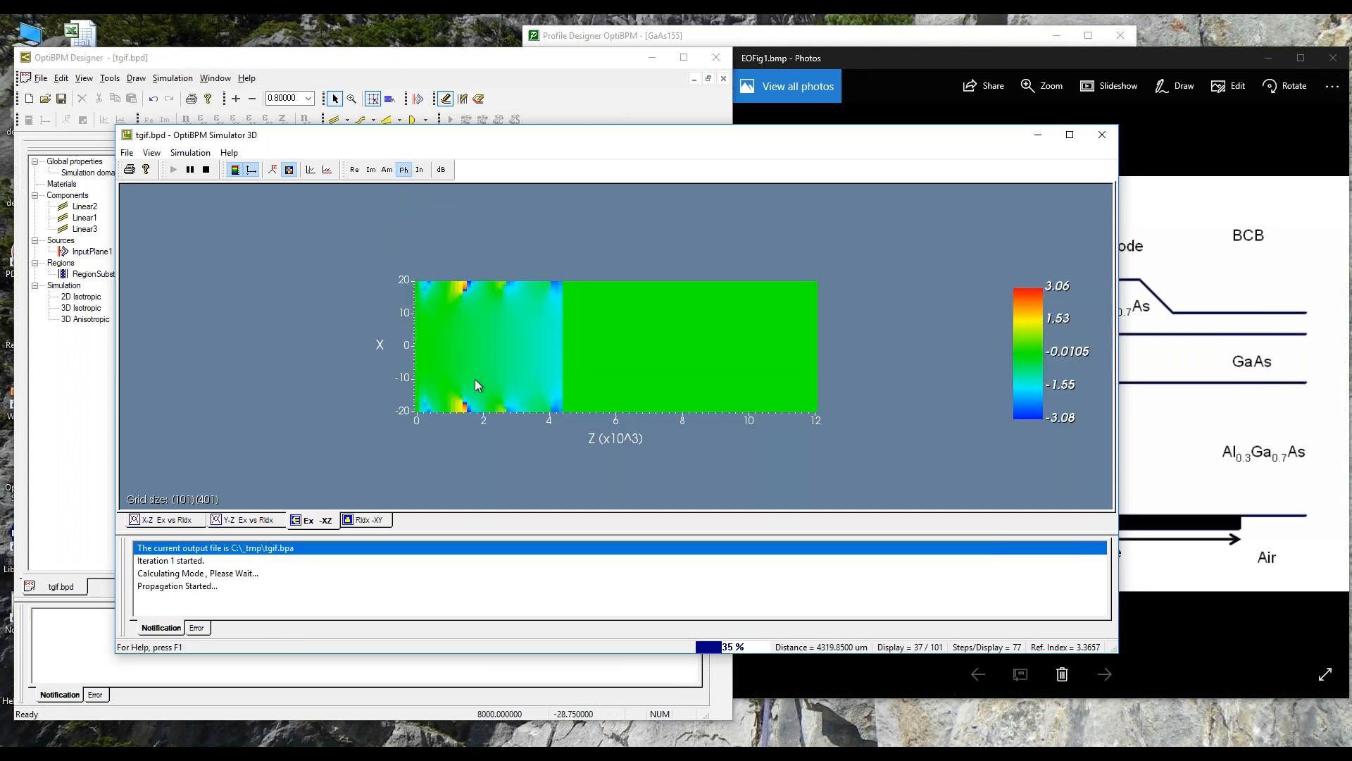
{"action": "scroll", "coordinate": [472, 379], "scroll_direction": "up", "scroll_amount": 2}
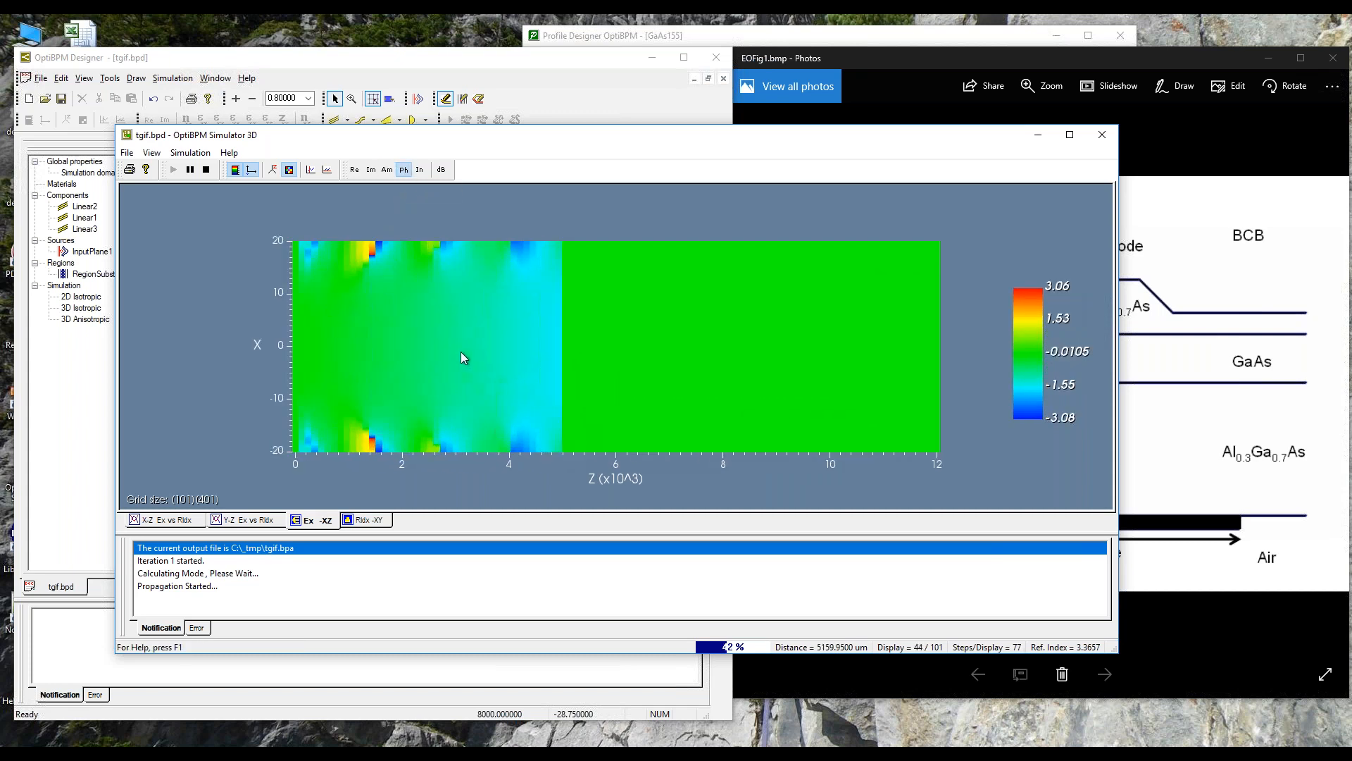
{"action": "scroll", "coordinate": [456, 345], "scroll_direction": "up", "scroll_amount": 1}
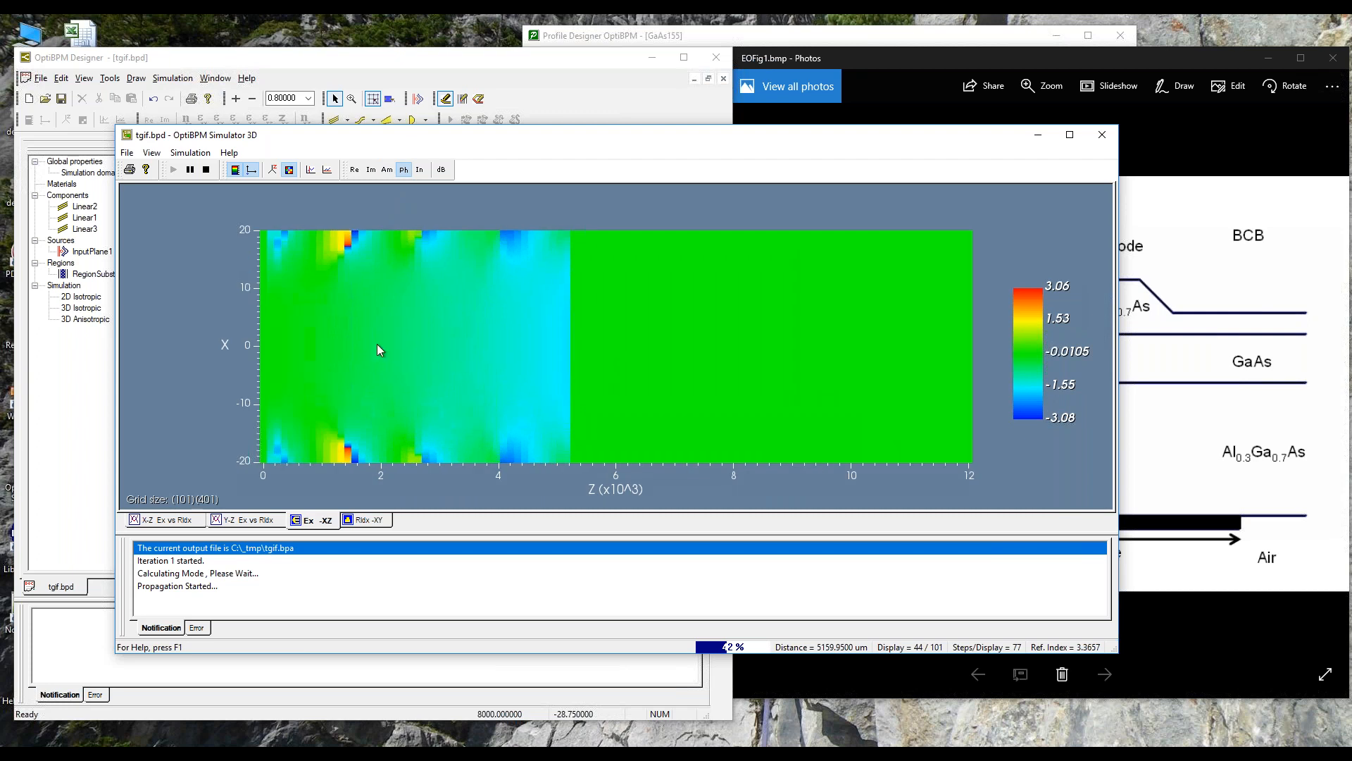
{"action": "left_click", "coordinate": [266, 348]}
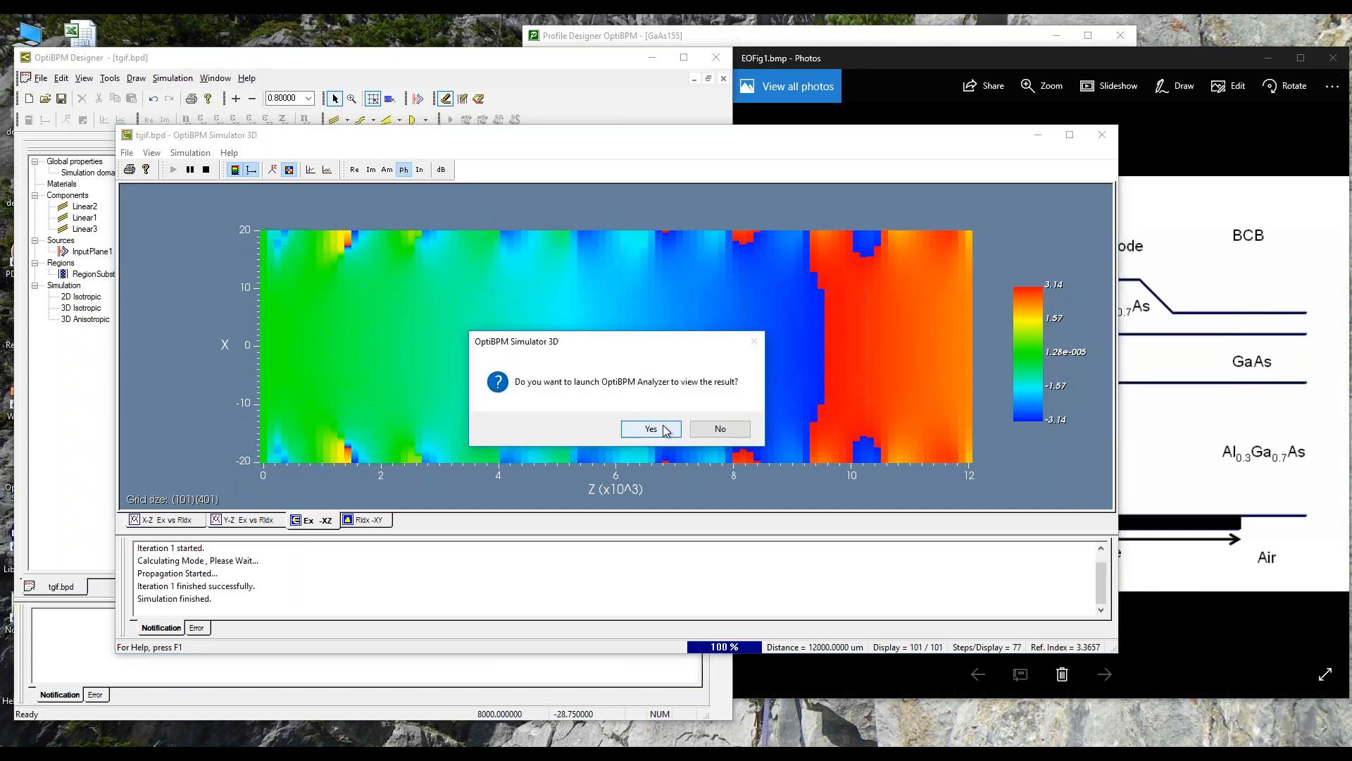
Step: Launch OptiBPM Analyzer with the simulation results and display the XZ slice of the optical field propagation
{"action": "left_click", "coordinate": [649, 429]}
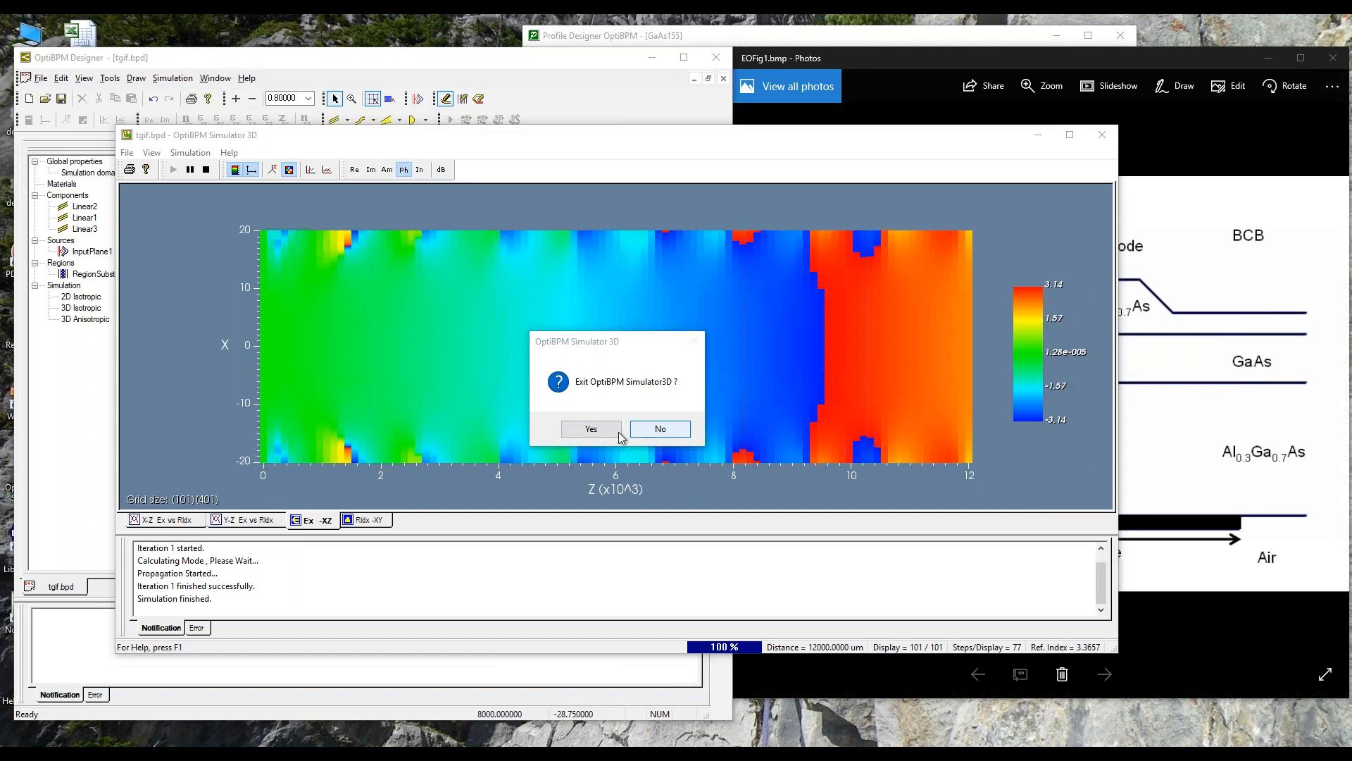
{"action": "left_click", "coordinate": [602, 427]}
{"action": "left_click", "coordinate": [200, 214]}
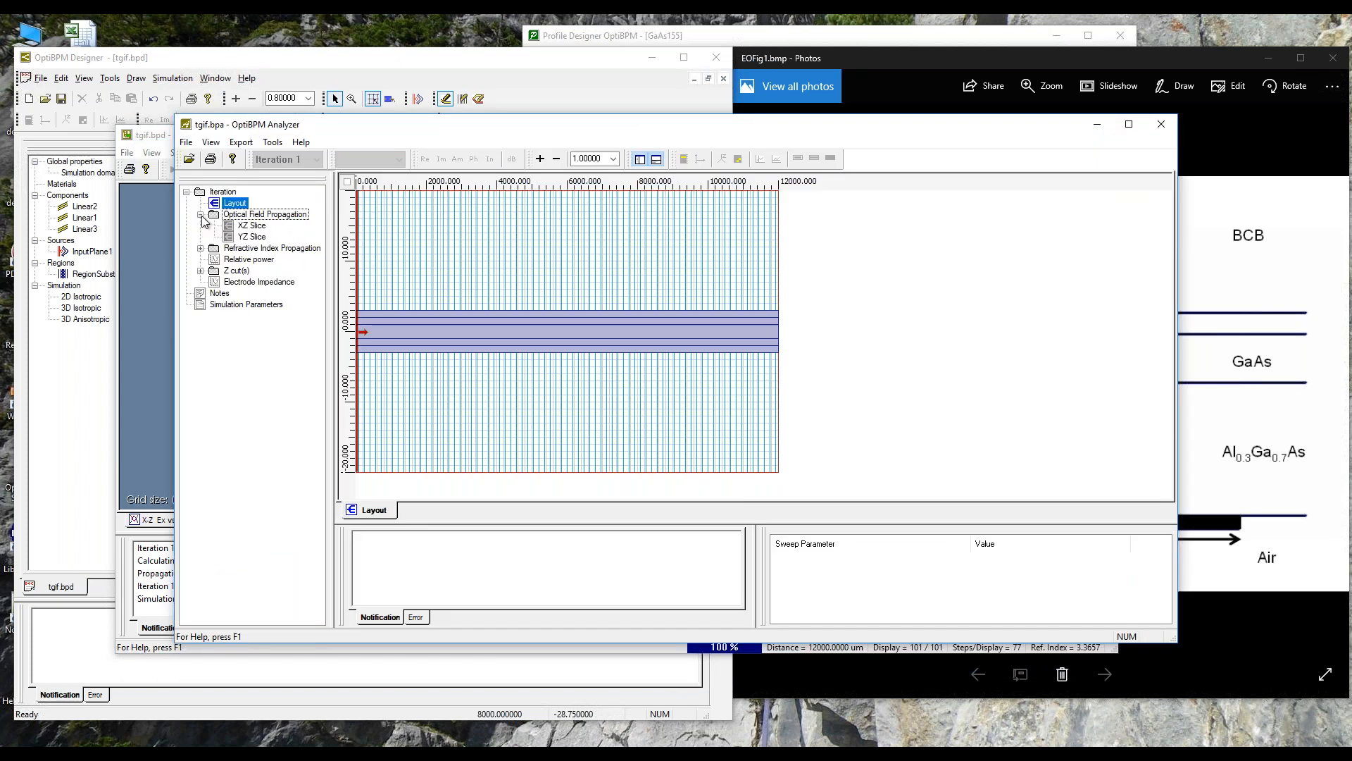
{"action": "left_click", "coordinate": [236, 226]}
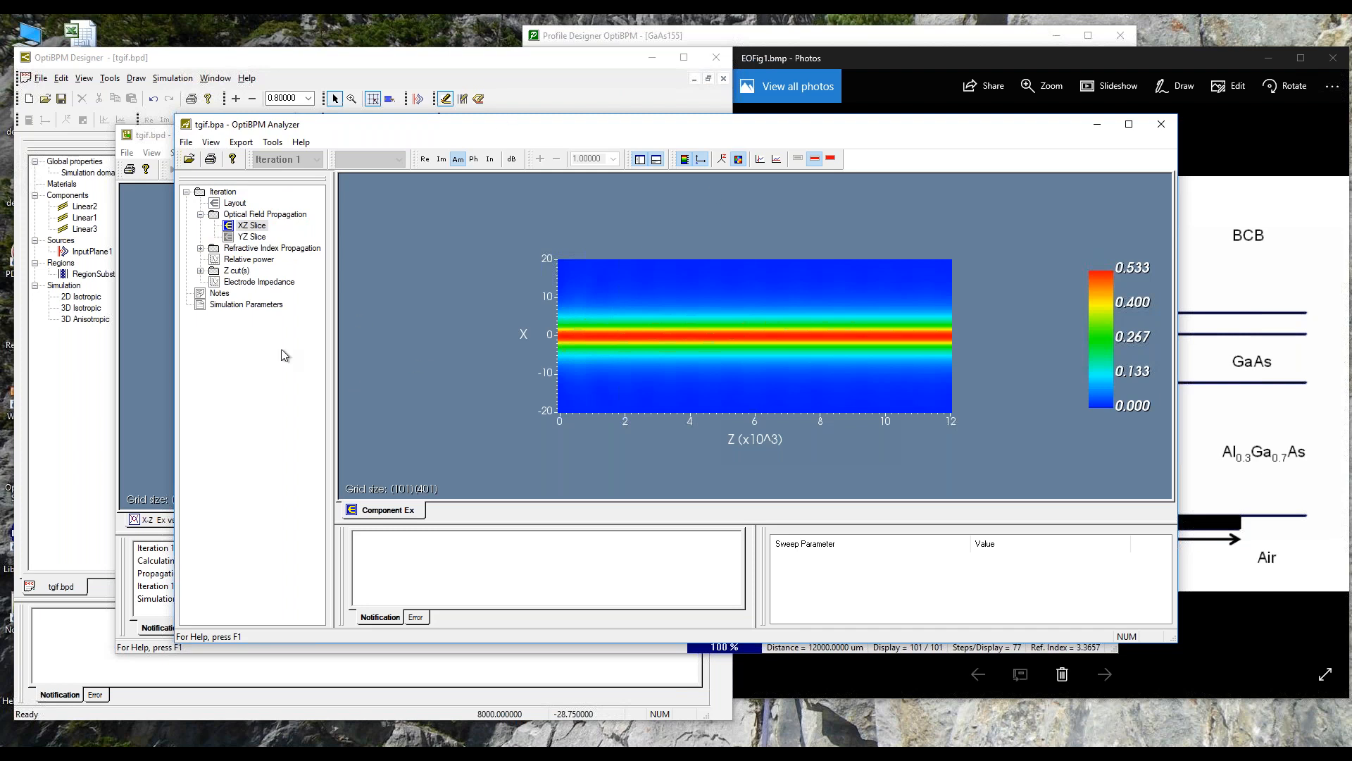
Step: Narrow the Analyzer window to uncover the Simulator 3D window behind it, and exit Simulator 3D
{"action": "left_click_drag", "start_coordinate": [173, 360], "coordinate": [394, 367]}
{"action": "left_click", "coordinate": [311, 141]}
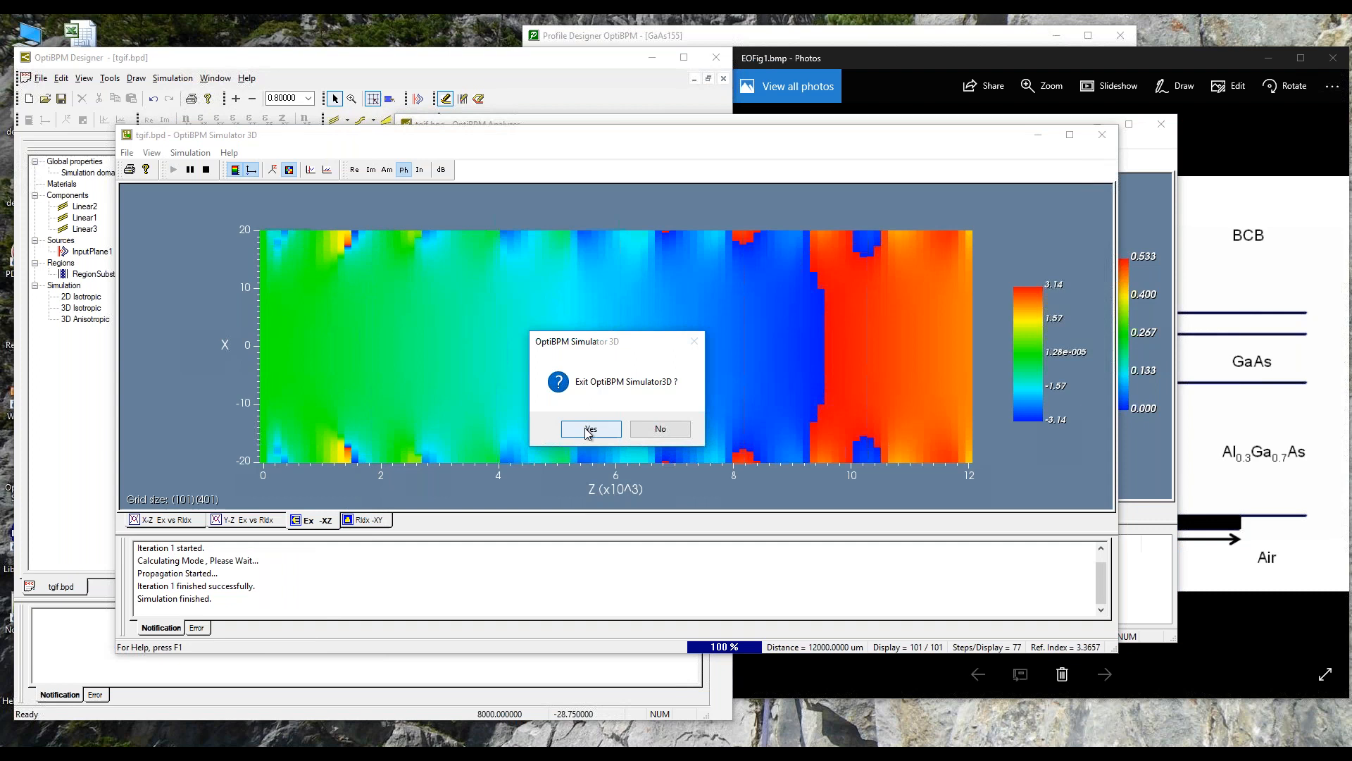
{"action": "left_click", "coordinate": [586, 428]}
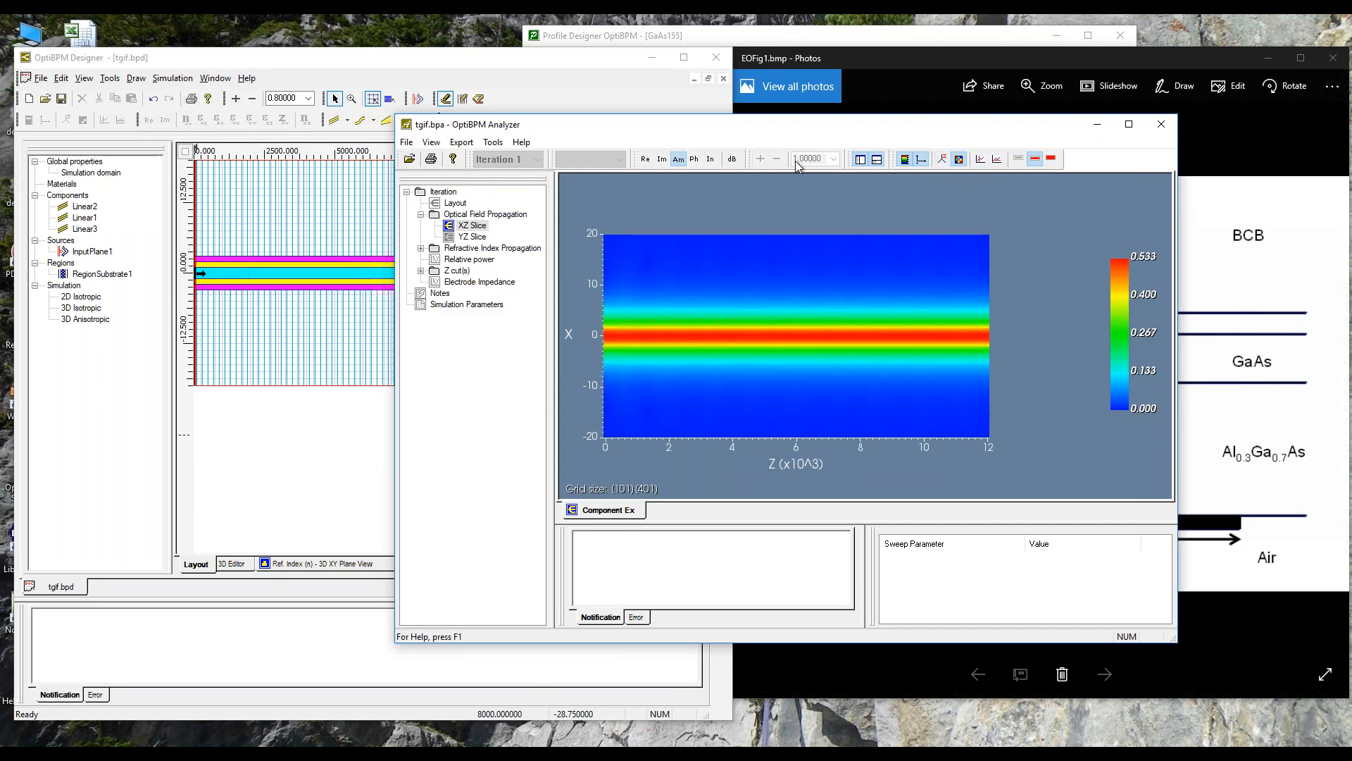
Step: Show the XZ slice as phase and examine its X-cut in an enlarged plot at cut position -0.5, closing the plot when done
{"action": "left_click", "coordinate": [694, 160]}
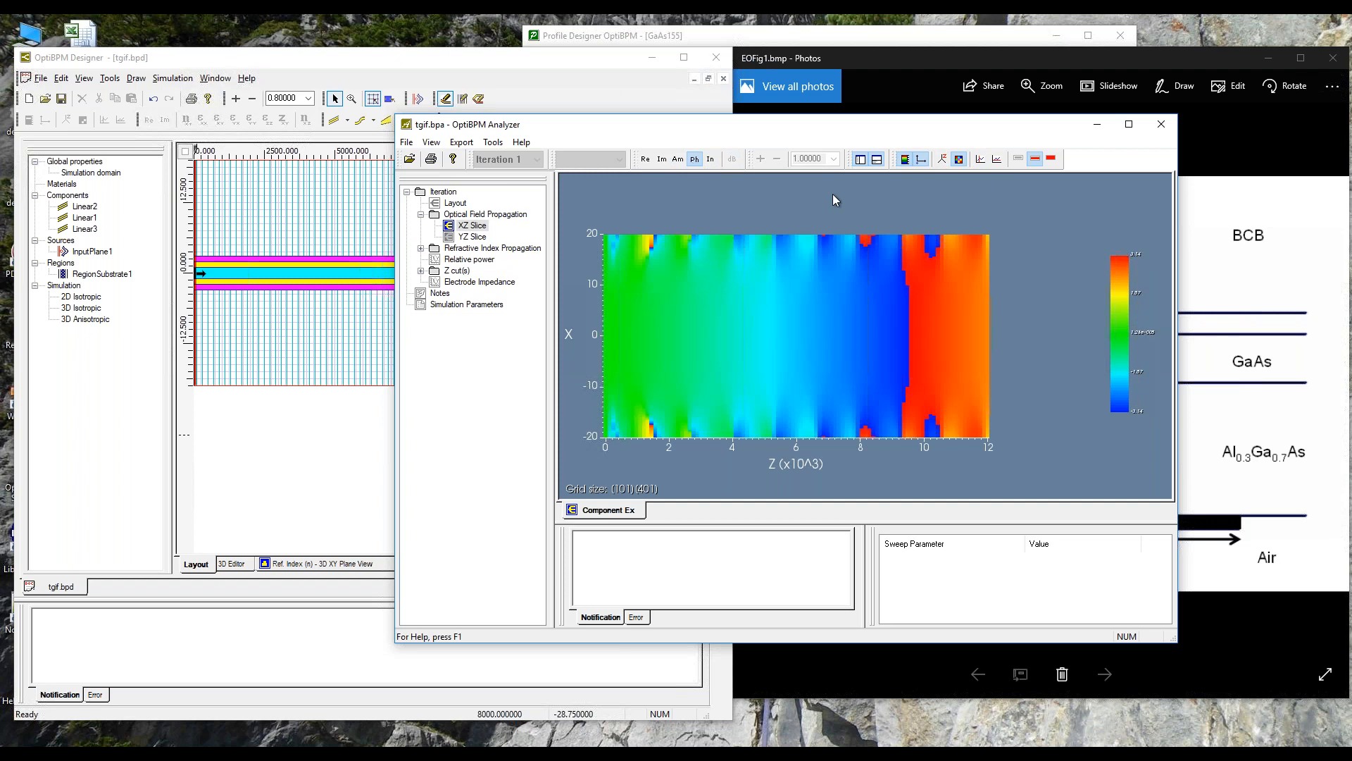
{"action": "left_click", "coordinate": [997, 161]}
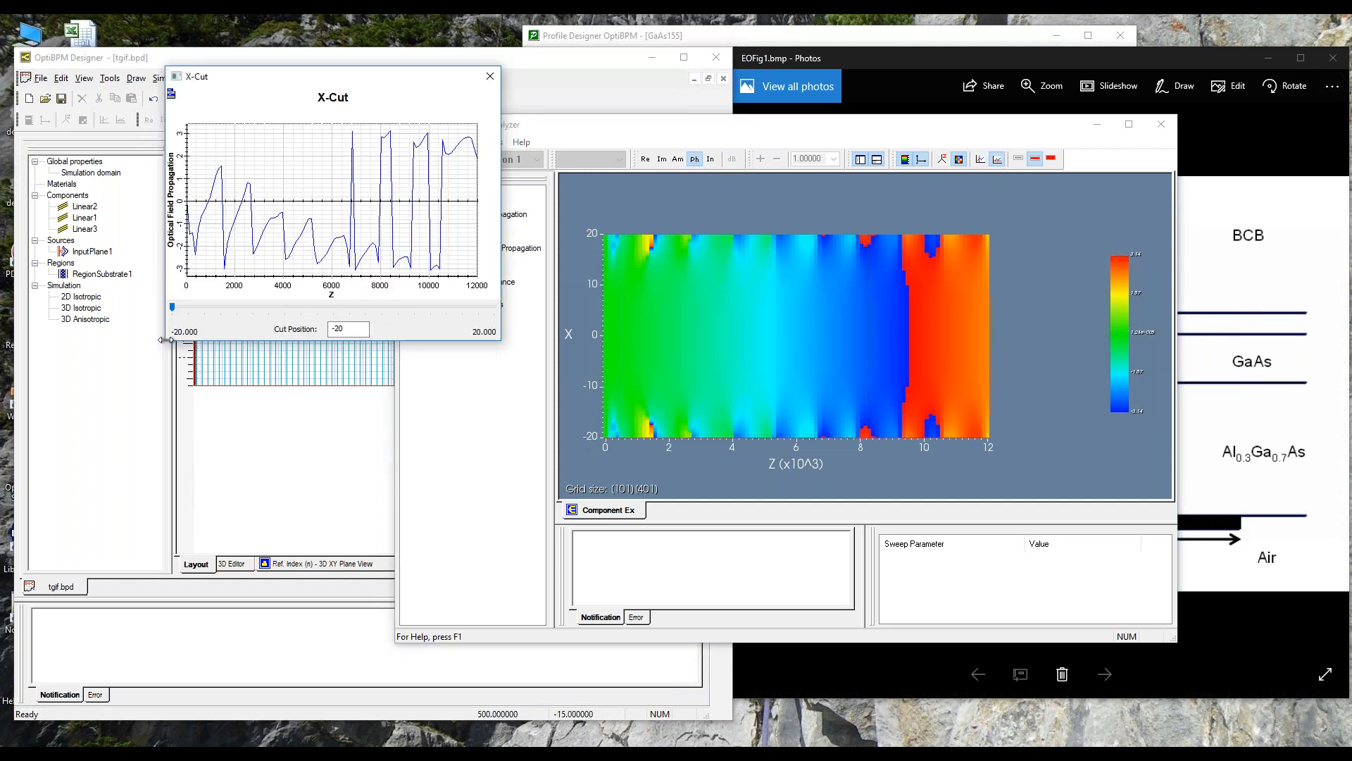
{"action": "left_click_drag", "start_coordinate": [166, 340], "coordinate": [24, 540]}
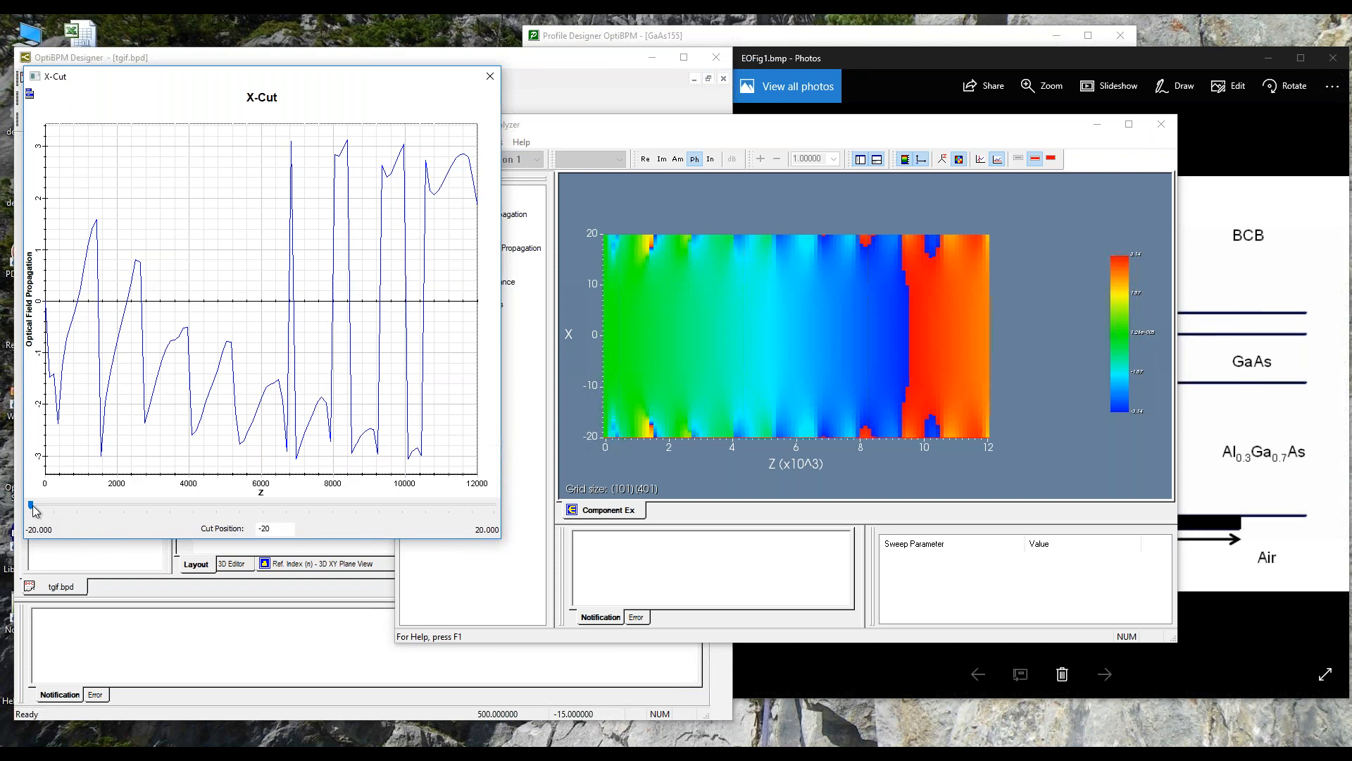
{"action": "left_click_drag", "start_coordinate": [117, 517], "coordinate": [262, 530]}
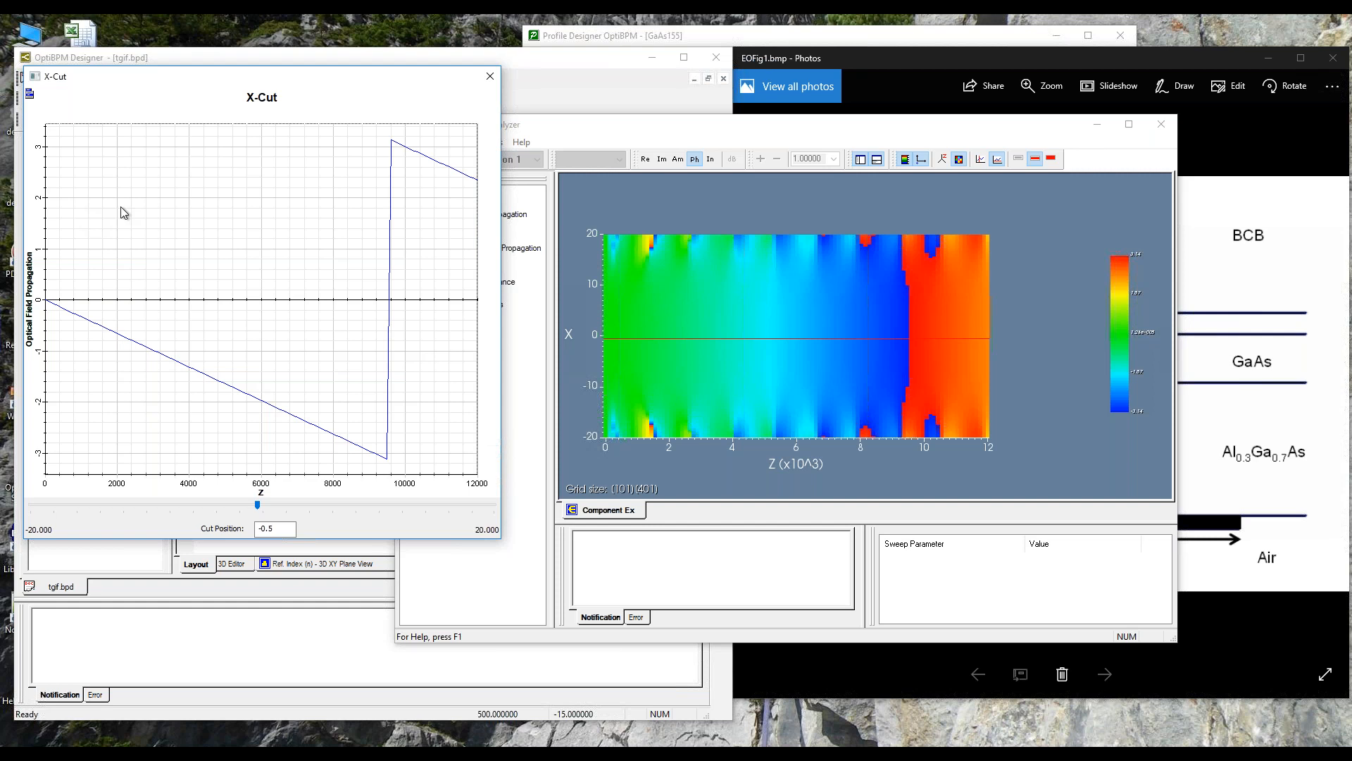
{"action": "left_click", "coordinate": [489, 79]}
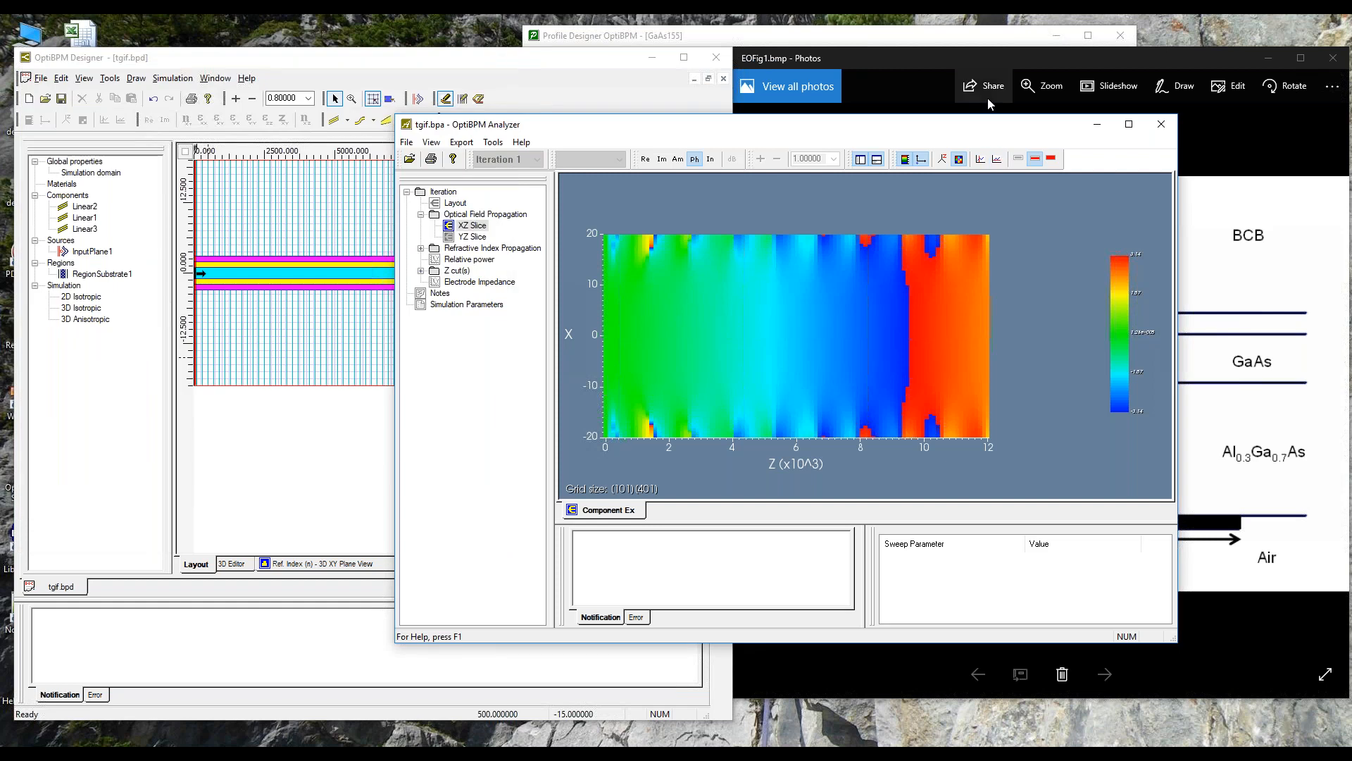